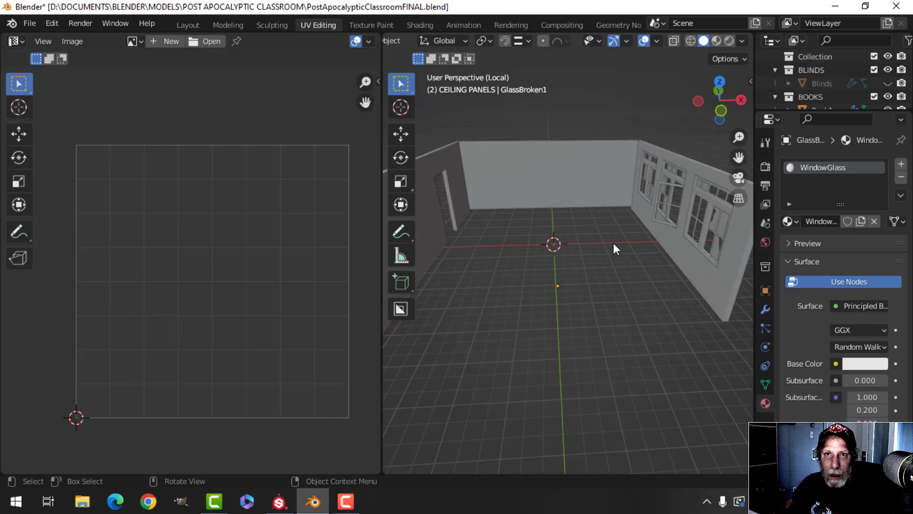
Step: Orbit, pan and zoom around the classroom to inspect the window wall and side walls
middle_drag(602, 299, 513, 300)
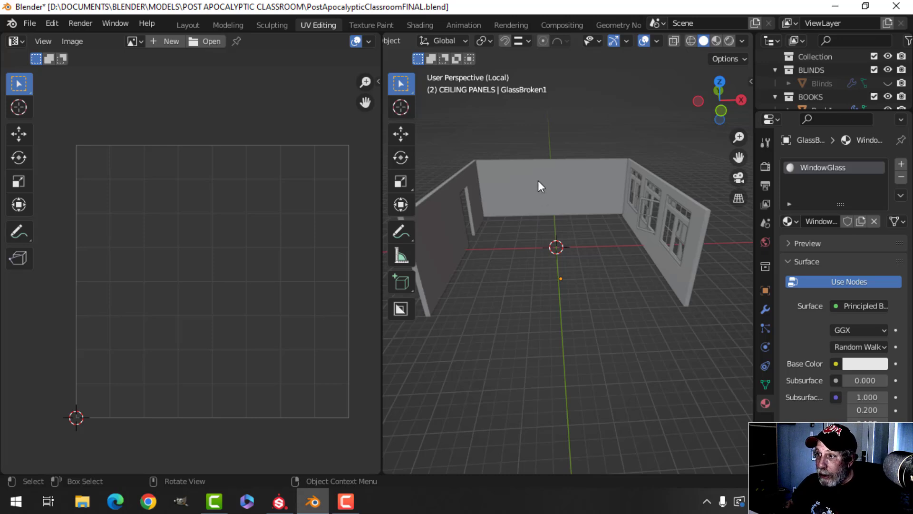
scroll(566, 262, up, 3)
middle_drag(553, 215, 571, 247)
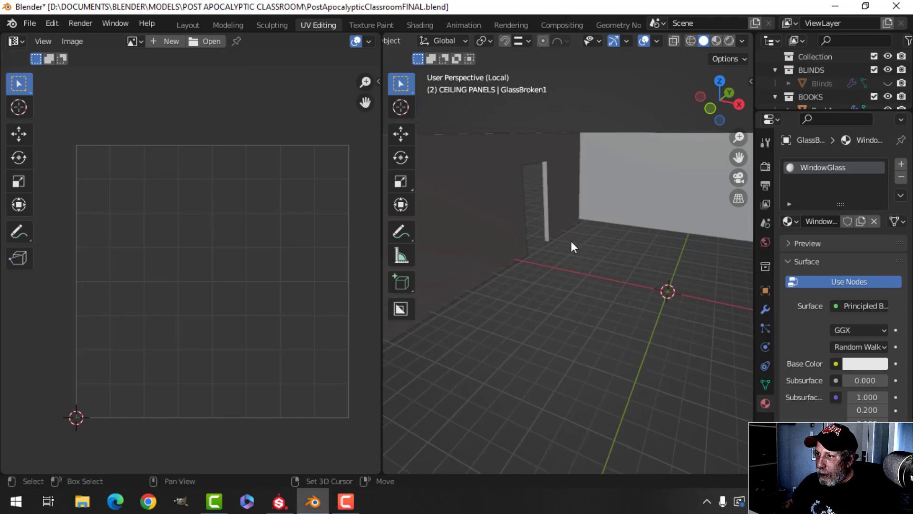
middle_drag(525, 217, 569, 214)
scroll(587, 213, up, 6)
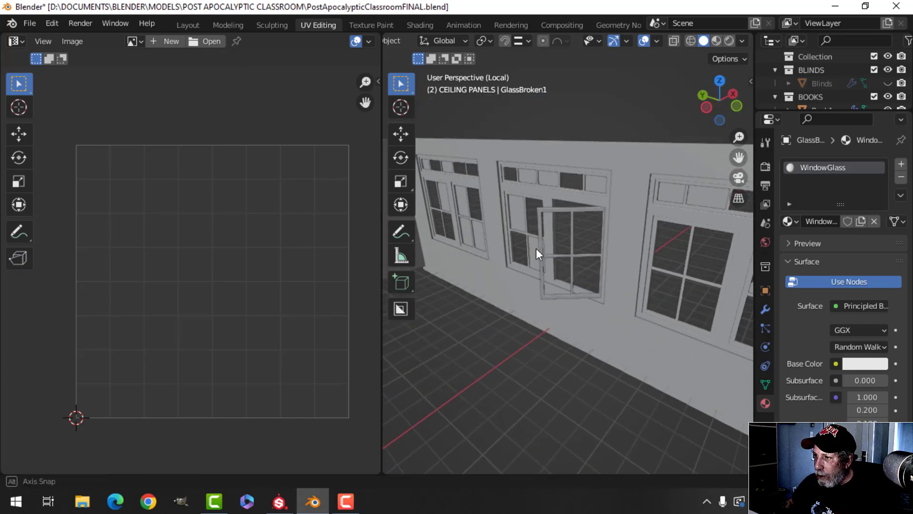
scroll(519, 249, down, 4)
shift+middle_drag(516, 249, 574, 277)
scroll(560, 252, up, 3)
middle_drag(574, 277, 570, 250)
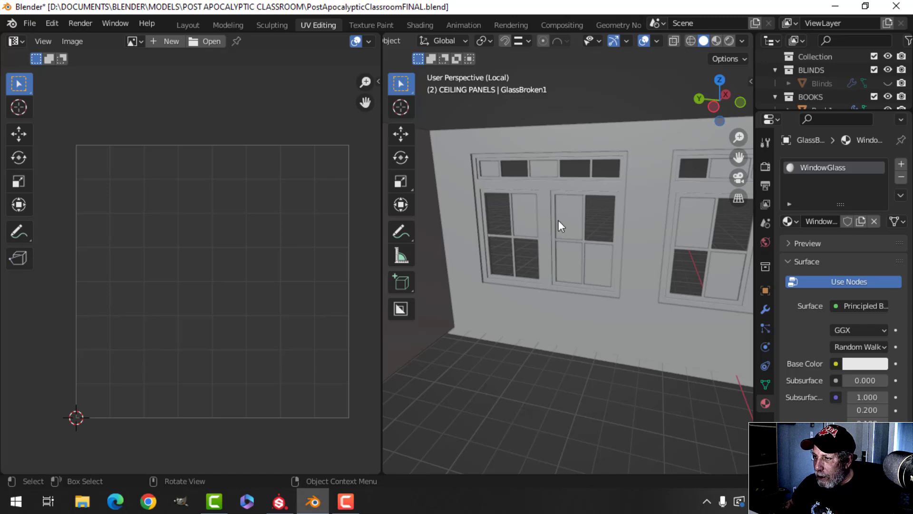
scroll(589, 238, down, 2)
shift+middle_drag(643, 246, 552, 214)
scroll(534, 227, down, 1)
scroll(575, 214, up, 5)
scroll(583, 168, down, 4)
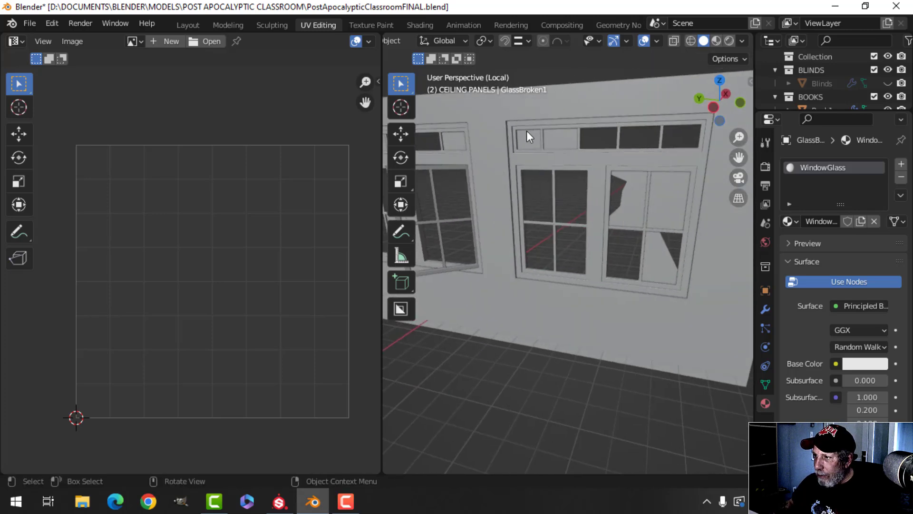
scroll(581, 241, down, 3)
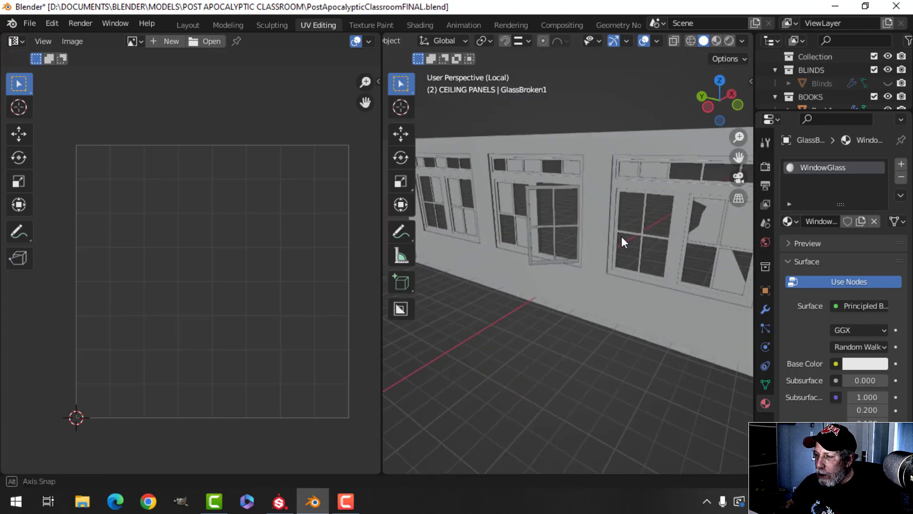
mouse_move(621, 236)
middle_down()
mouse_move(637, 226)
mouse_move(624, 232)
middle_up()
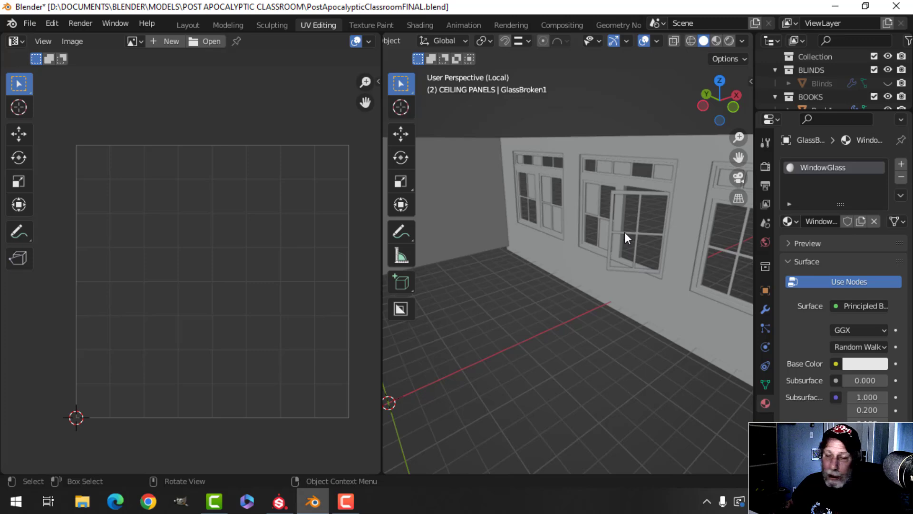
scroll(573, 216, down, 2)
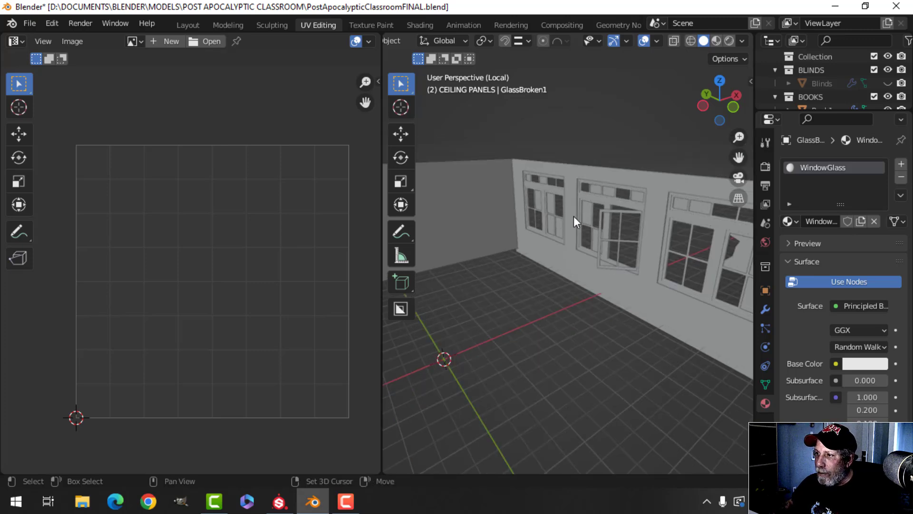
middle_drag(574, 216, 631, 229)
scroll(555, 228, down, 2)
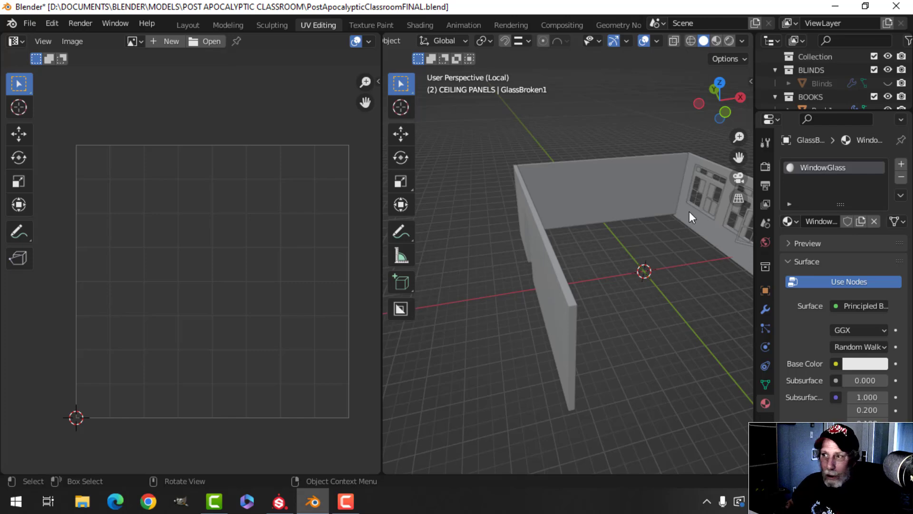
middle_drag(690, 212, 605, 227)
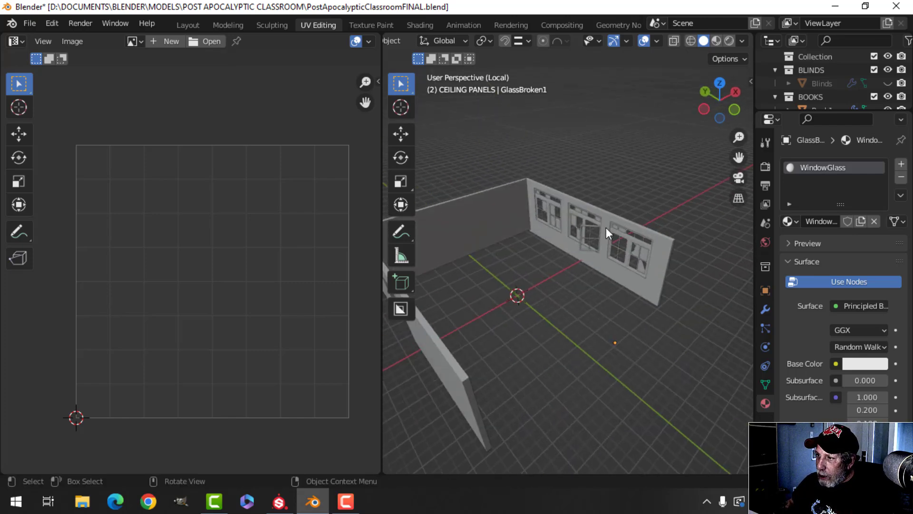
scroll(523, 175, up, 3)
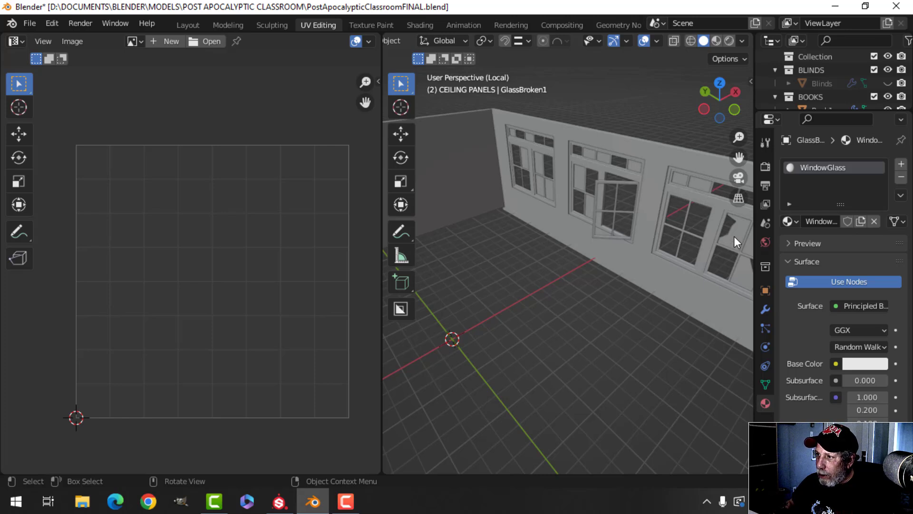
middle_drag(612, 178, 536, 214)
scroll(535, 213, up, 4)
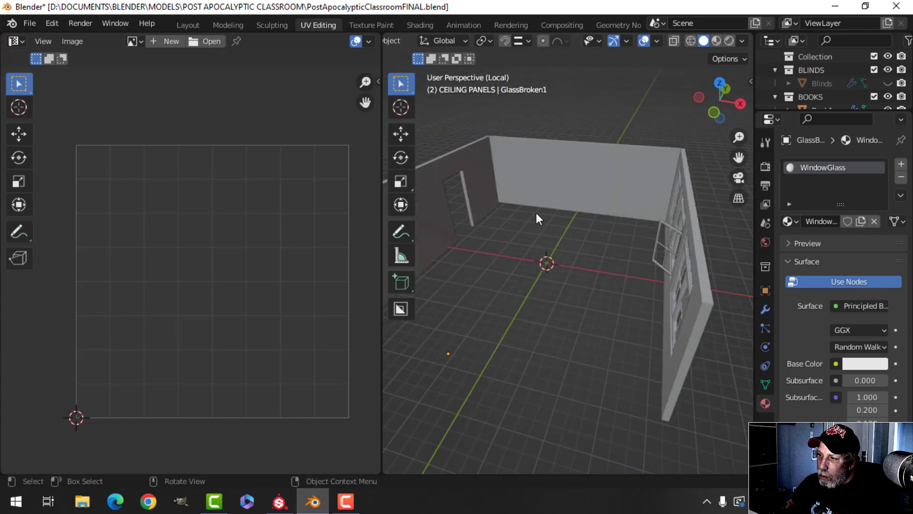
scroll(536, 212, down, 4)
middle_drag(524, 214, 588, 189)
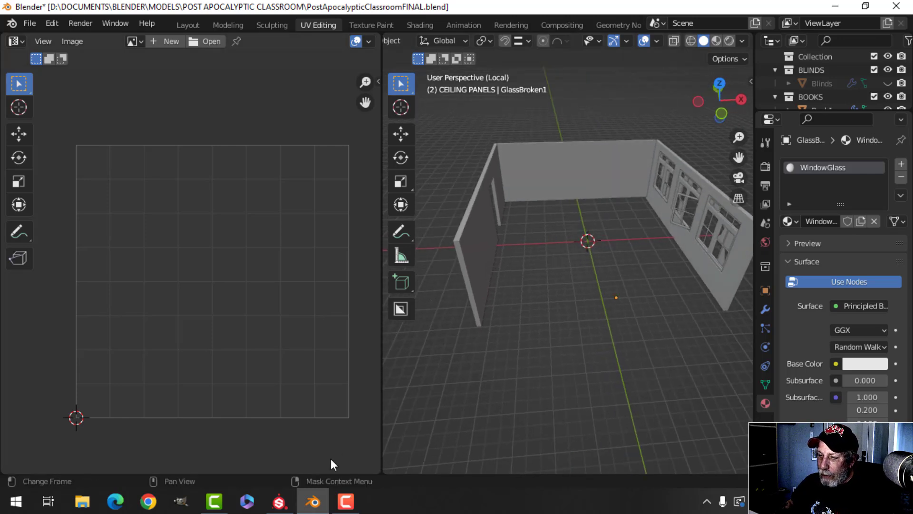
Step: Switch to the Walls project in Substance Painter
click(279, 504)
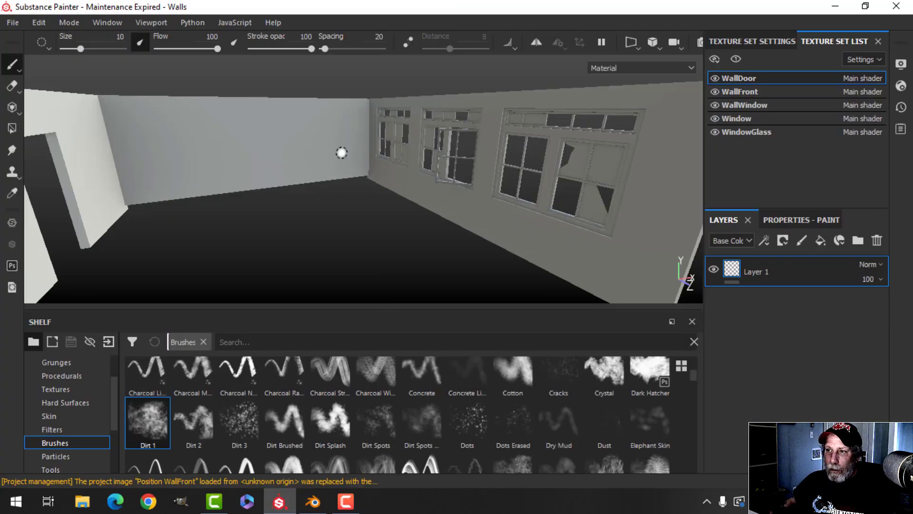
scroll(309, 157, up, 2)
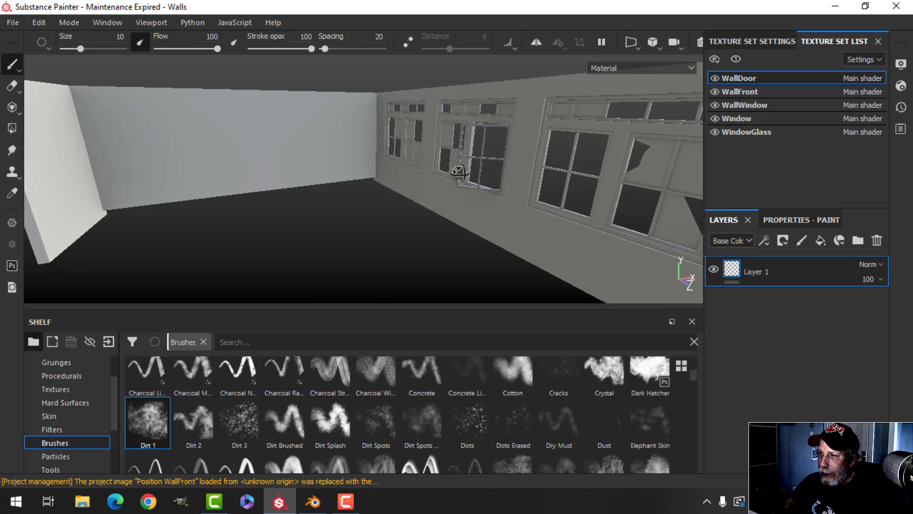
alt+drag(469, 171, 444, 177)
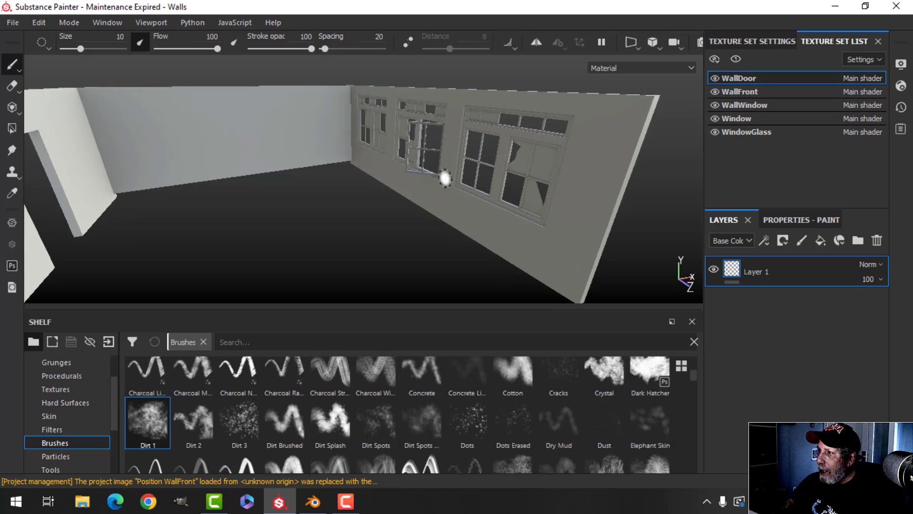
Step: Turn on Activate Temporal Anti-Aliasing in the viewport display settings
click(900, 65)
scroll(761, 216, down, 5)
click(685, 259)
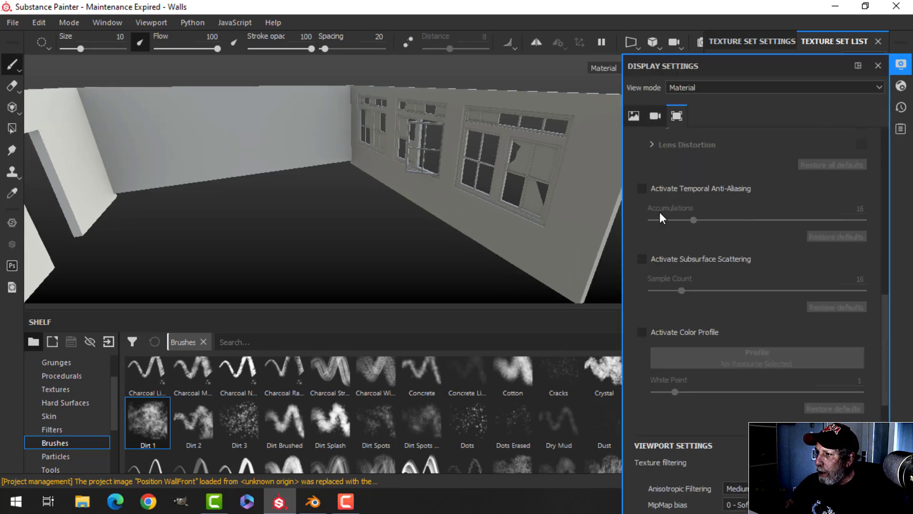
click(642, 189)
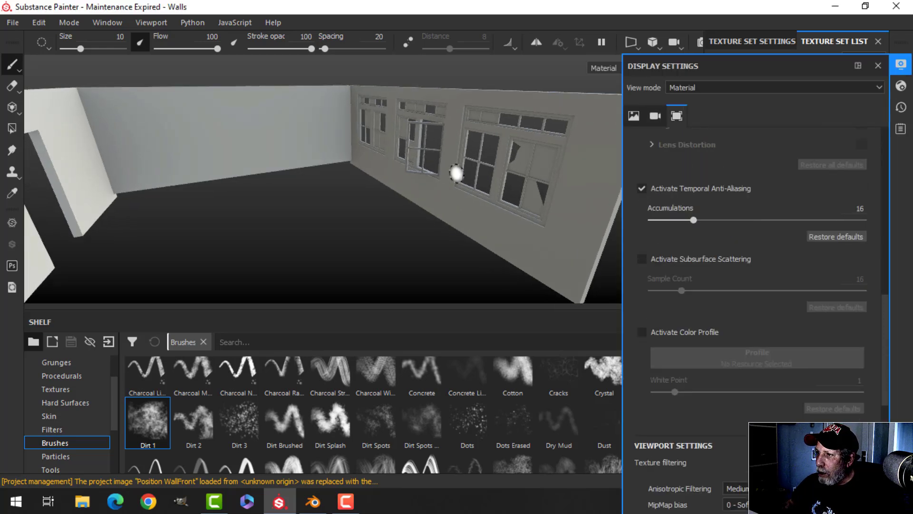
click(901, 65)
Step: Orbit and zoom the view to examine the inside of the window wall
alt+drag(286, 209, 342, 196)
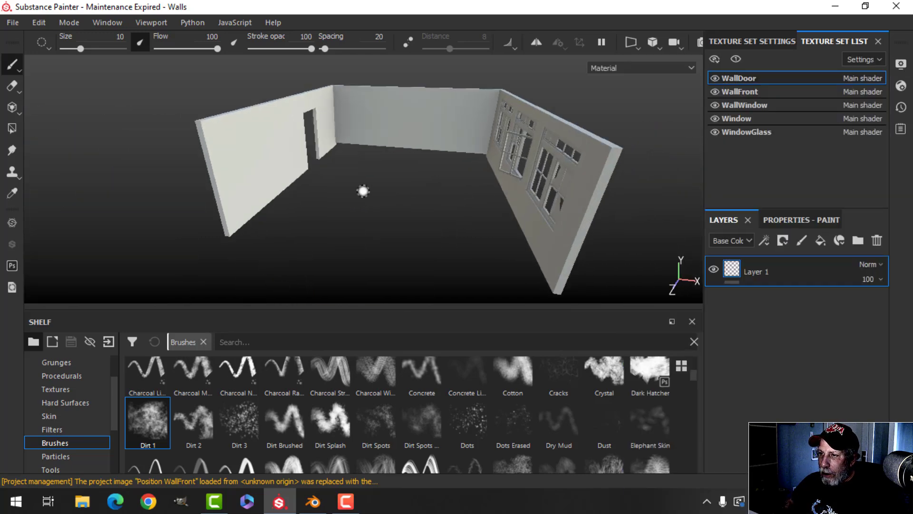
scroll(363, 189, up, 3)
alt+middle_drag(370, 188, 391, 222)
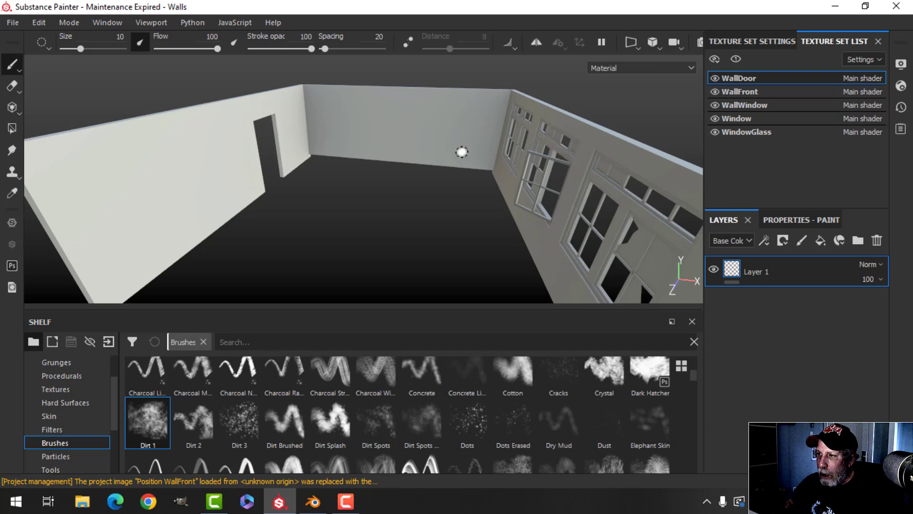
alt+middle_drag(462, 151, 391, 159)
alt+drag(391, 159, 408, 151)
scroll(411, 156, up, 3)
mouse_move(412, 157)
alt+middle_down()
mouse_move(437, 165)
mouse_move(409, 172)
alt+middle_up()
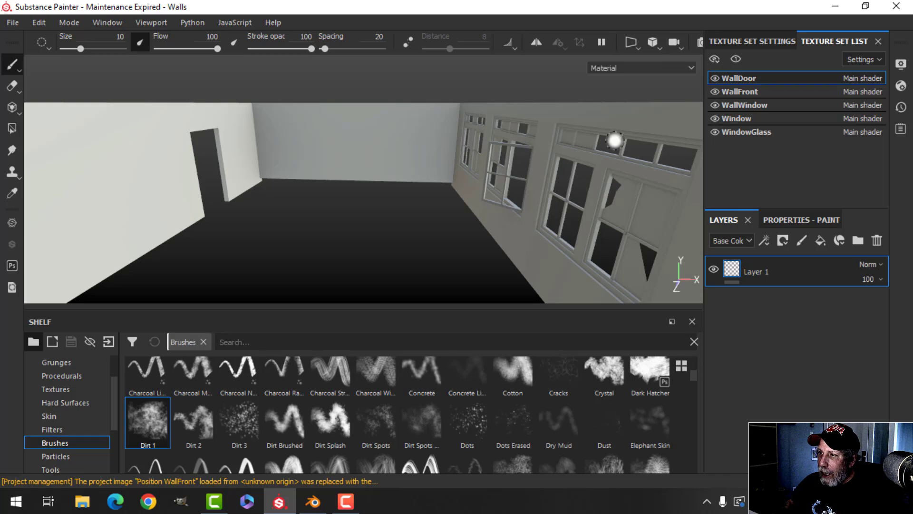
alt+drag(414, 206, 373, 179)
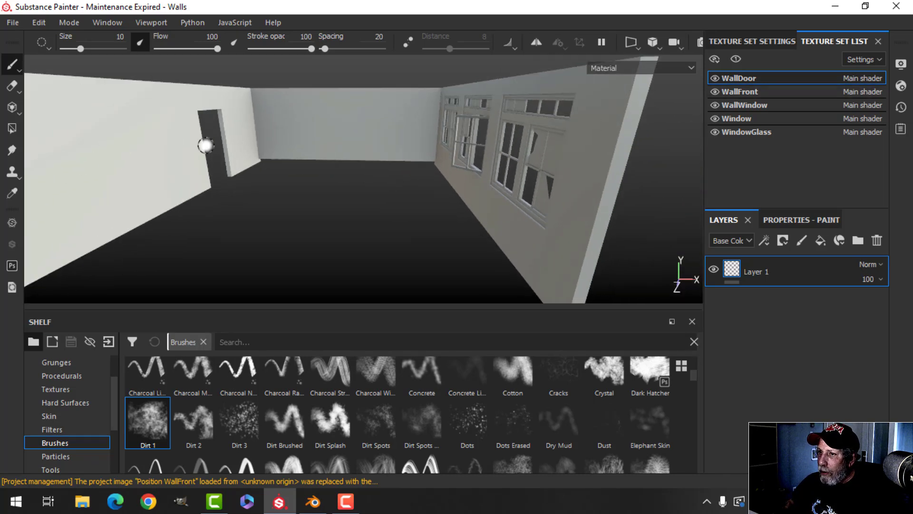
Step: Delete the empty Layer 1, add a fill layer, and open its base colour picker
click(877, 240)
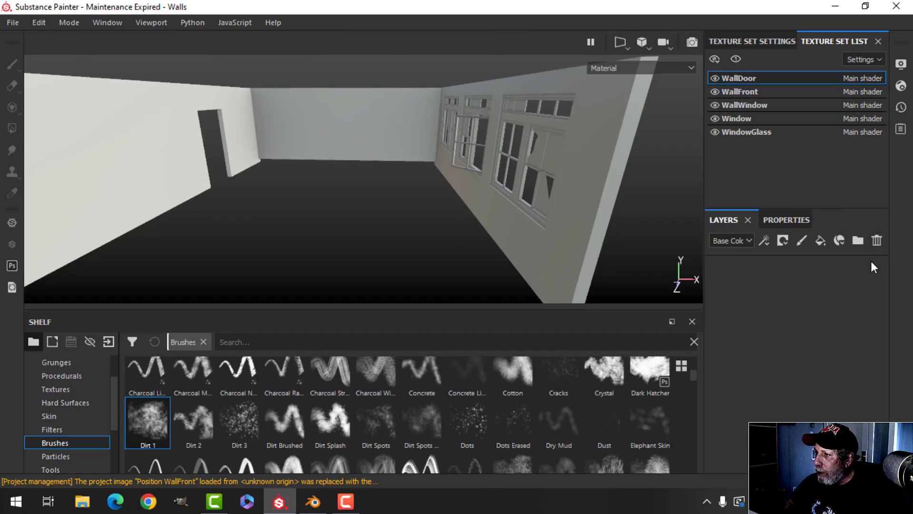
click(821, 240)
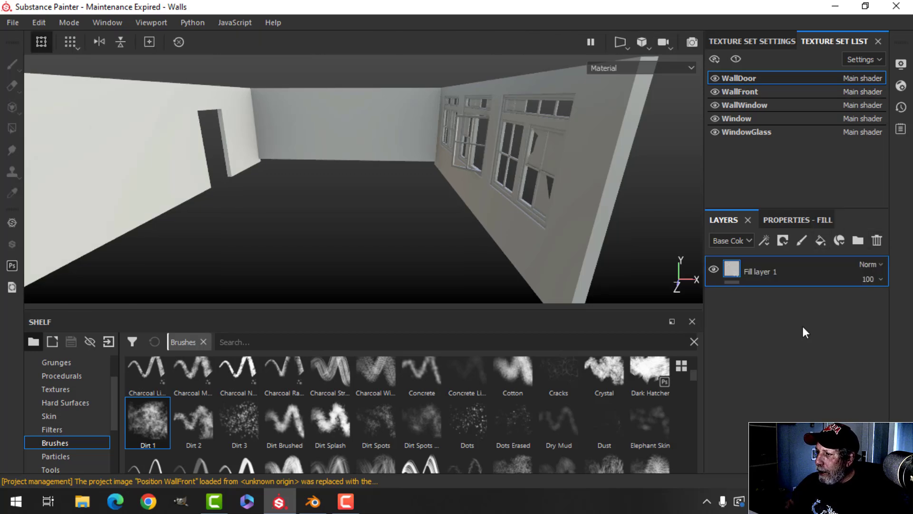
click(788, 222)
scroll(754, 361, down, 3)
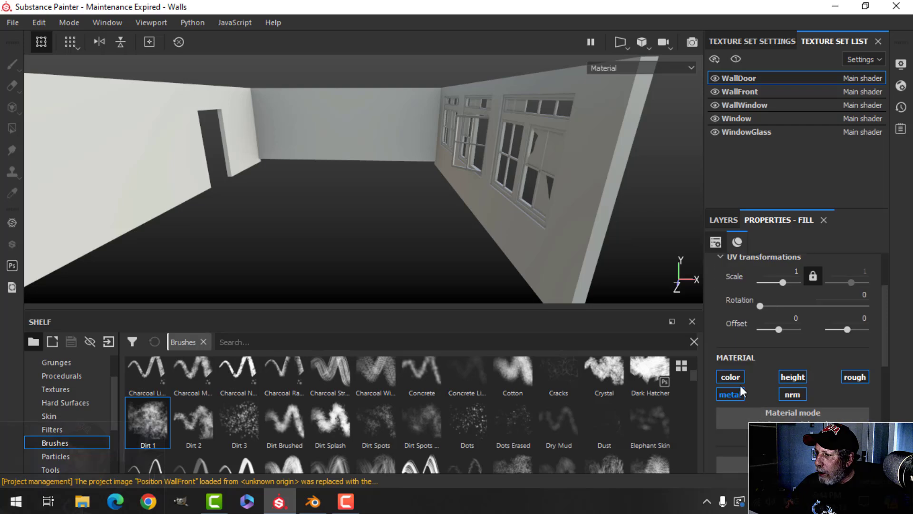
scroll(771, 373, down, 2)
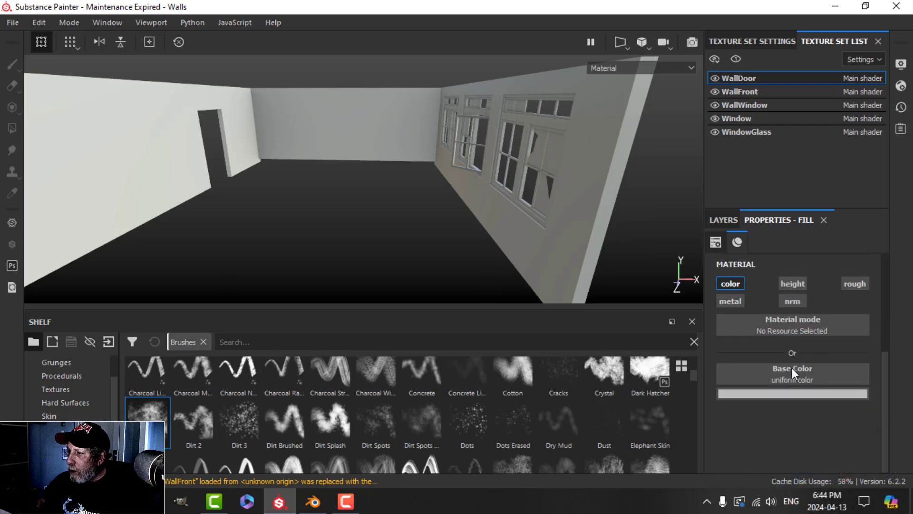
click(793, 393)
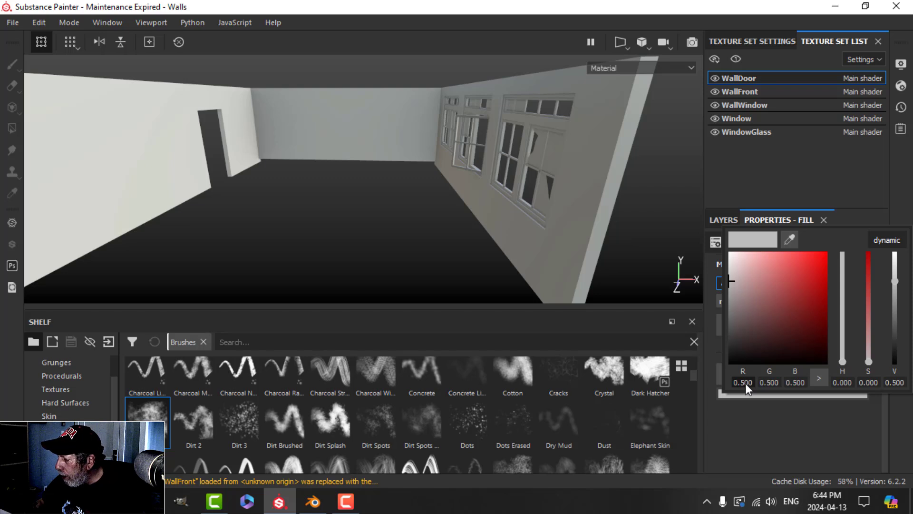
Step: Set the fill's base colour to R 0.331, G 0.273, B 0.273
key(BackSpace)
key(BackSpace)
key(BackSpace)
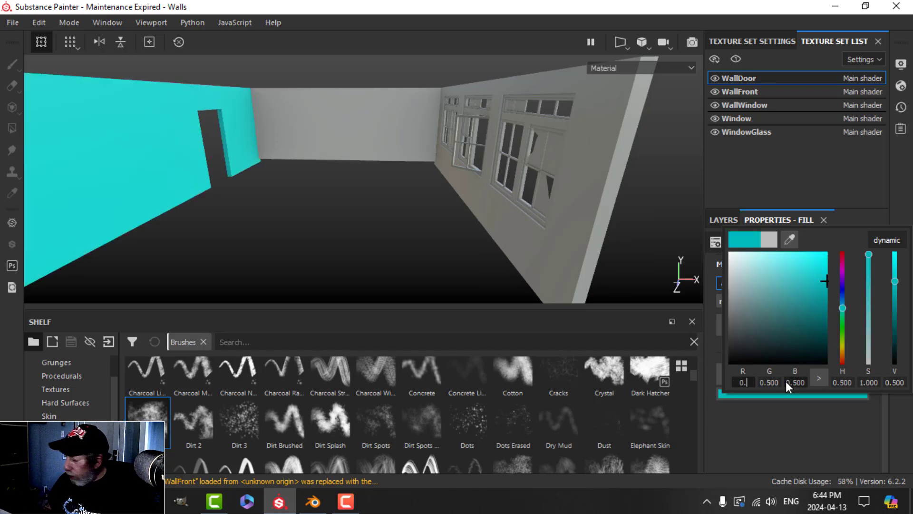
text(331)
key(Return)
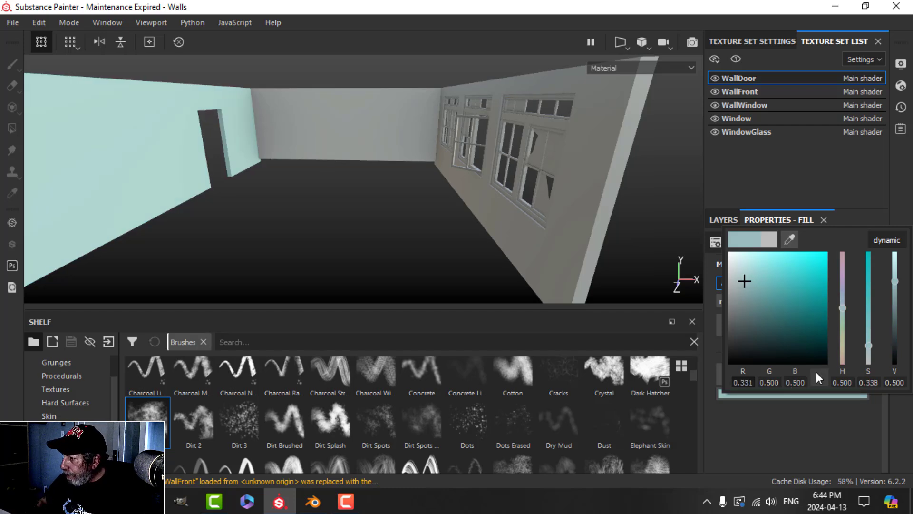
click(779, 385)
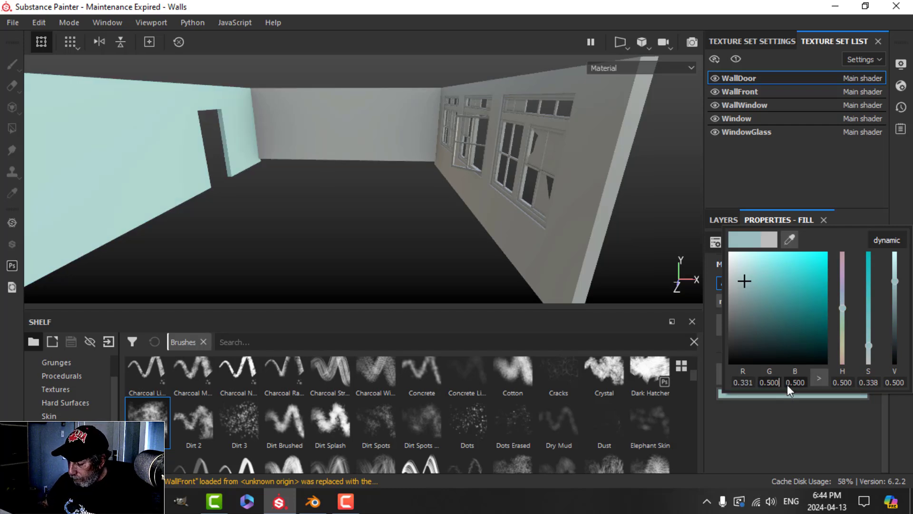
key(BackSpace)
key(BackSpace)
key(BackSpace)
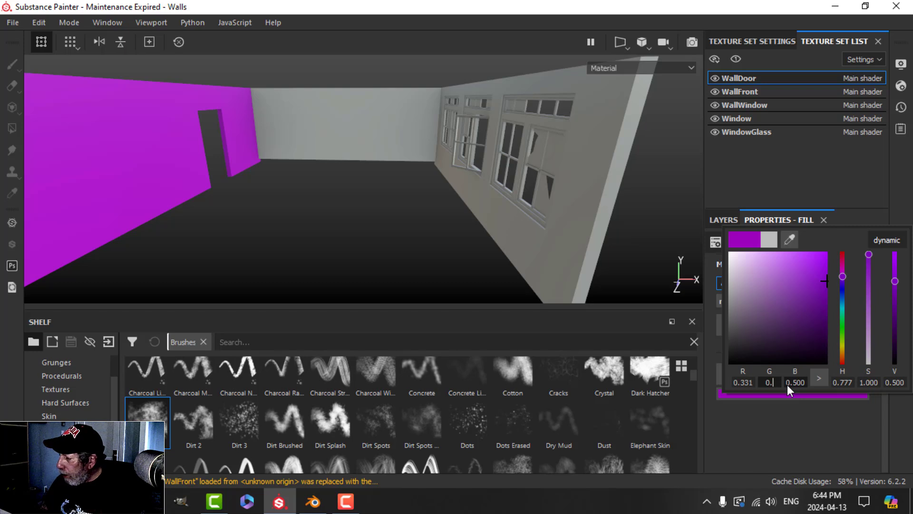
text(27)
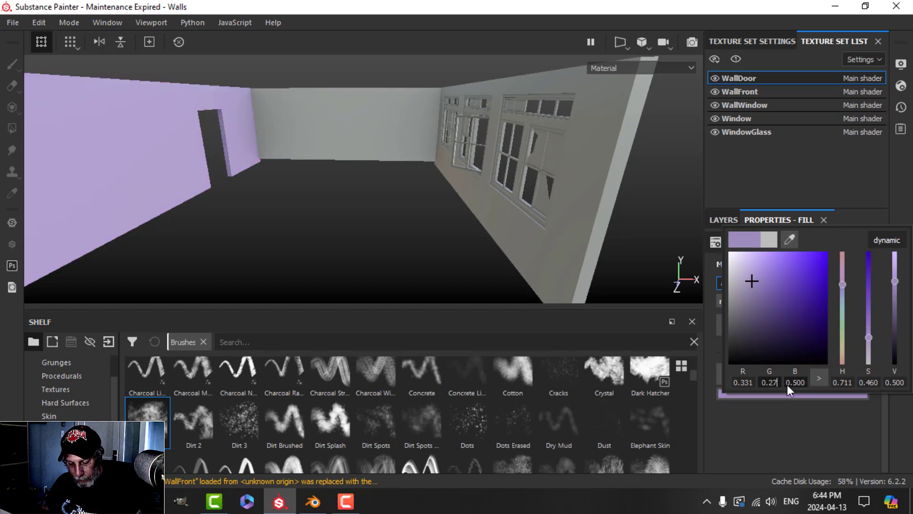
text(3)
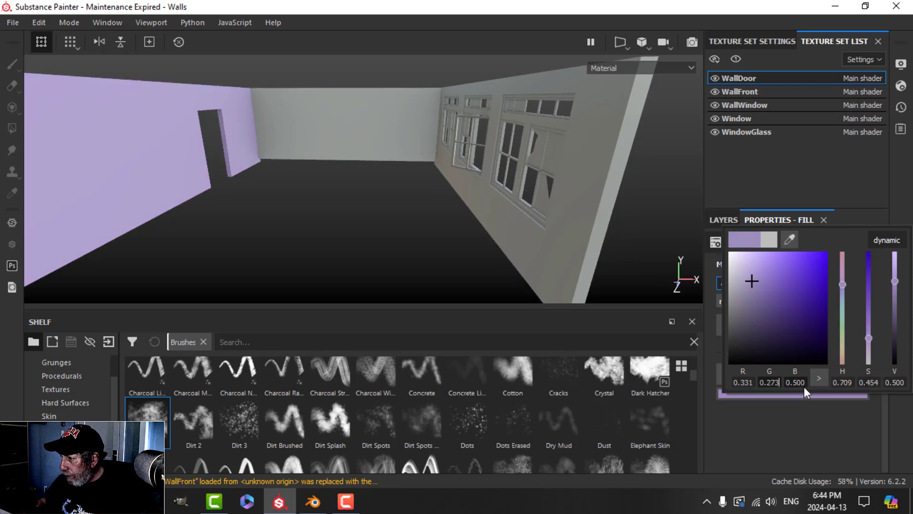
click(804, 385)
key(BackSpace)
key(BackSpace)
key(BackSpace)
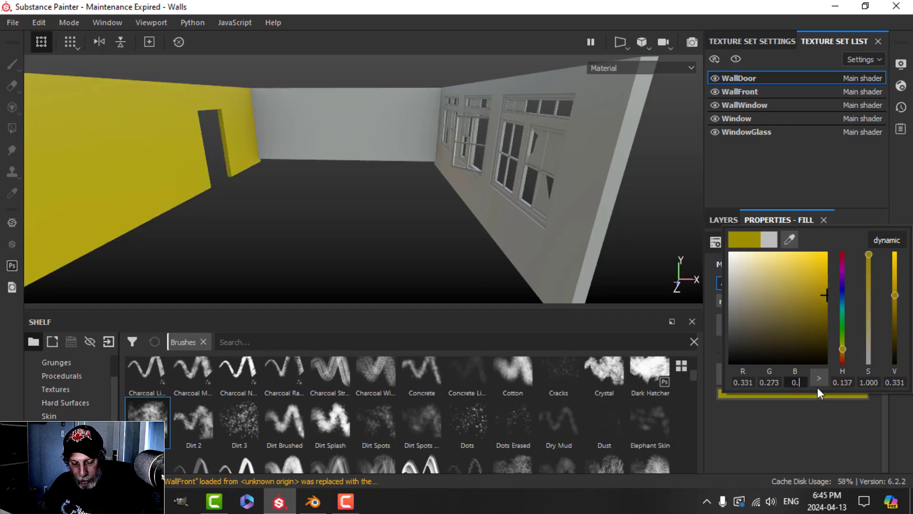
text(273)
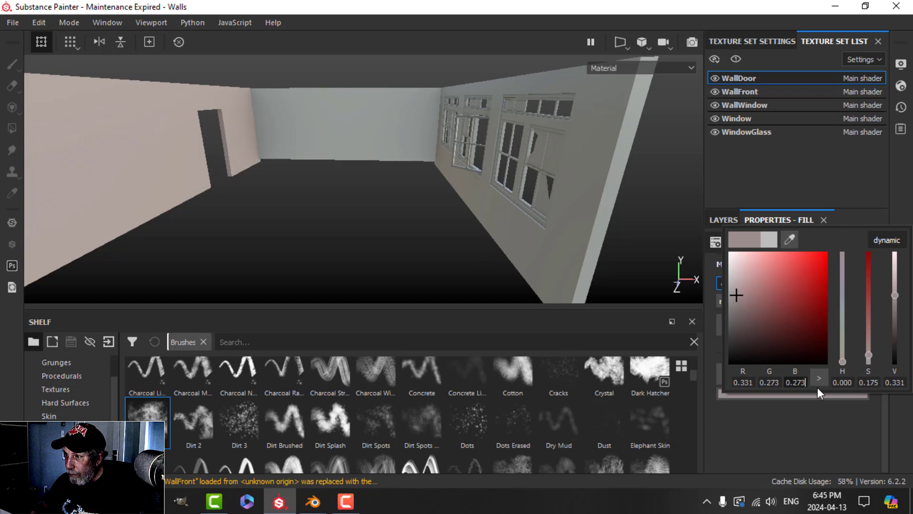
click(851, 383)
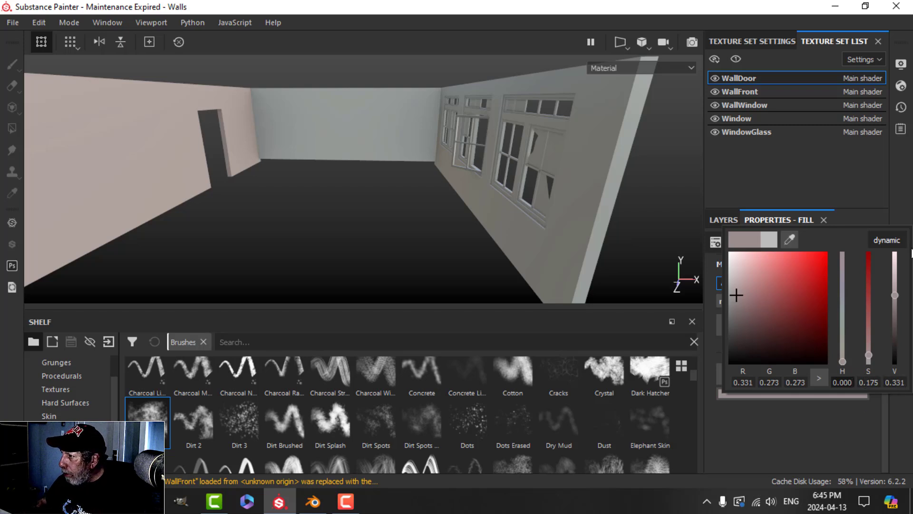
Step: Rename the colour fill layer to Paint1
click(735, 222)
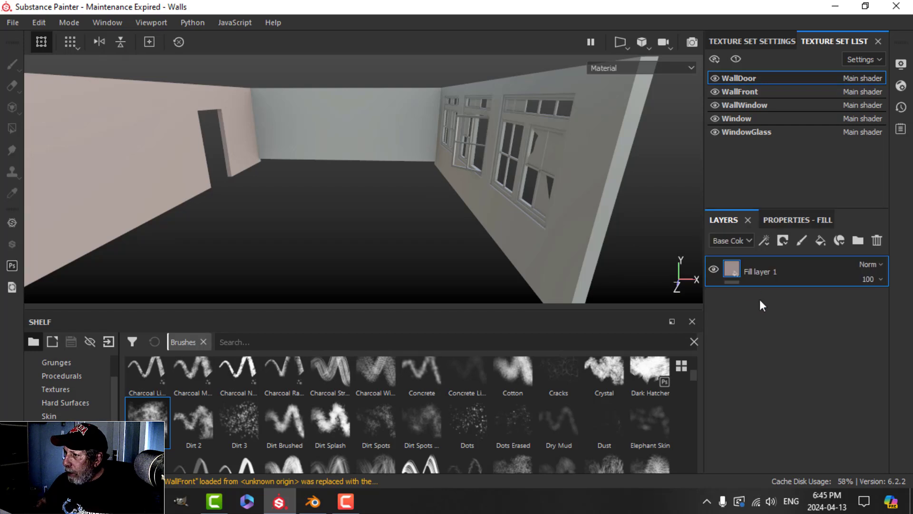
double_click(763, 271)
text(Paint1)
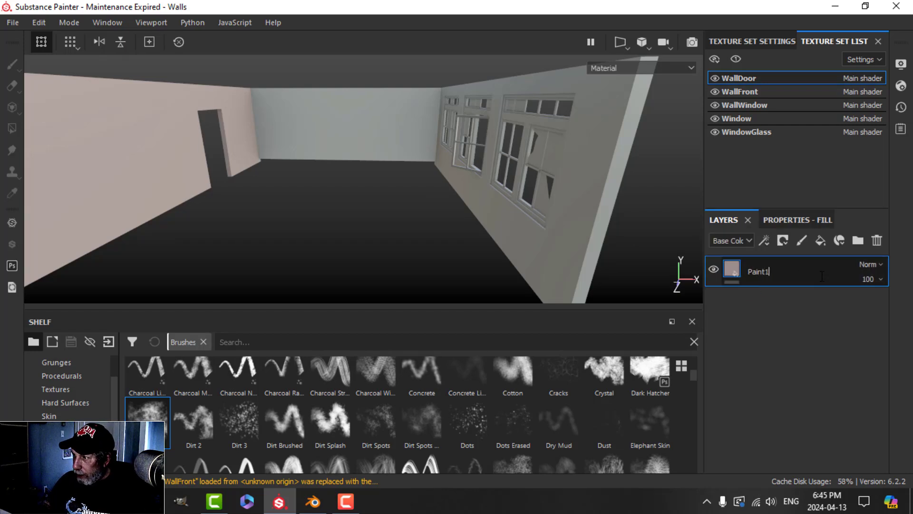
key(Return)
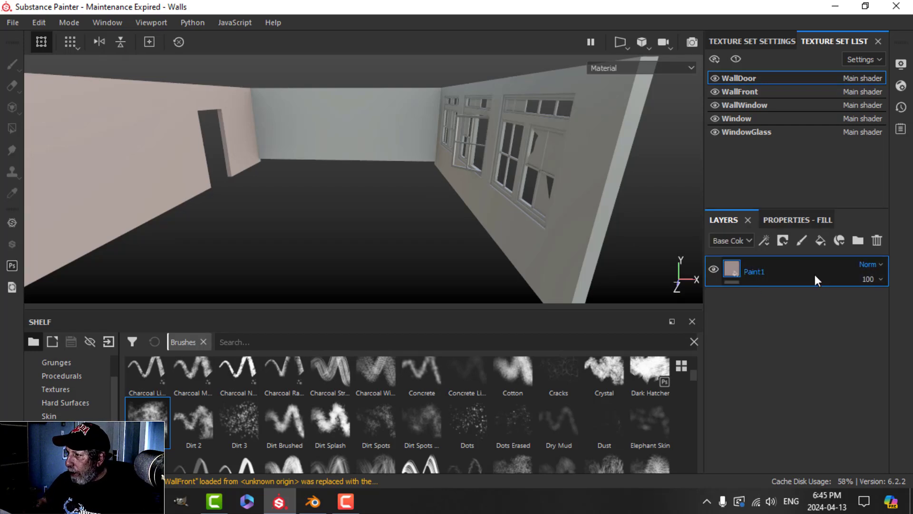
Step: Add a roughness-only fill layer below Paint1 with roughness about 0.3
click(820, 239)
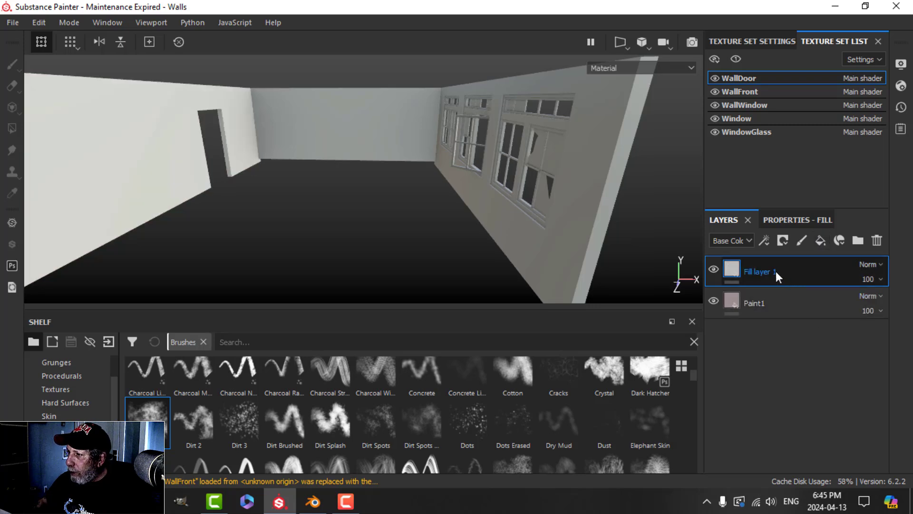
drag(775, 271, 777, 333)
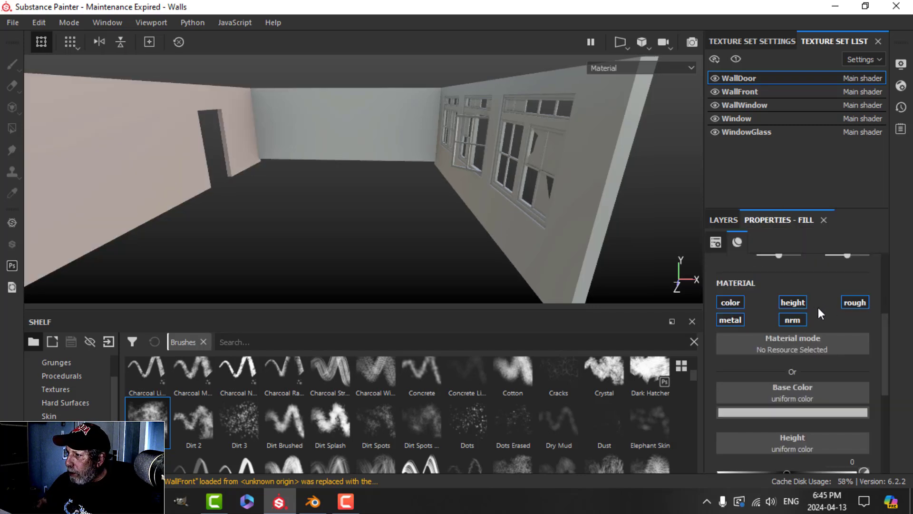
click(854, 302)
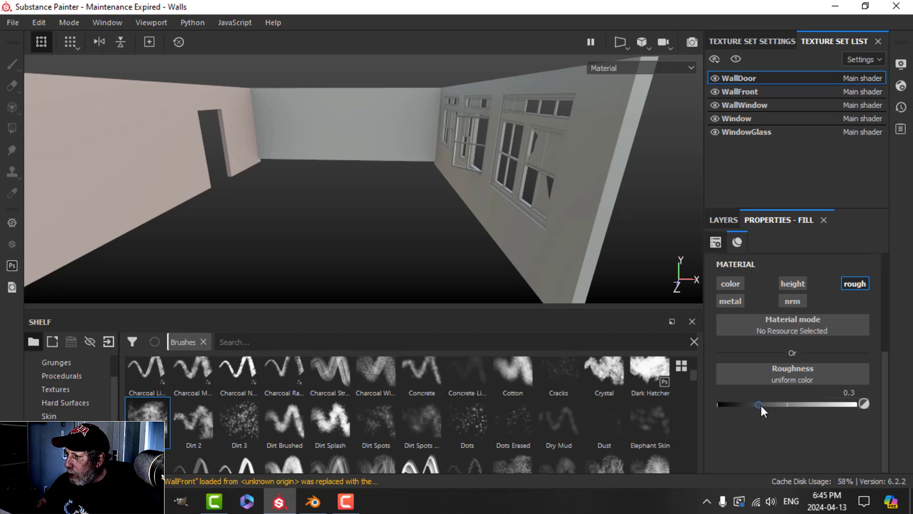
drag(760, 405, 888, 404)
Step: Duplicate the Paint1 layer
click(722, 218)
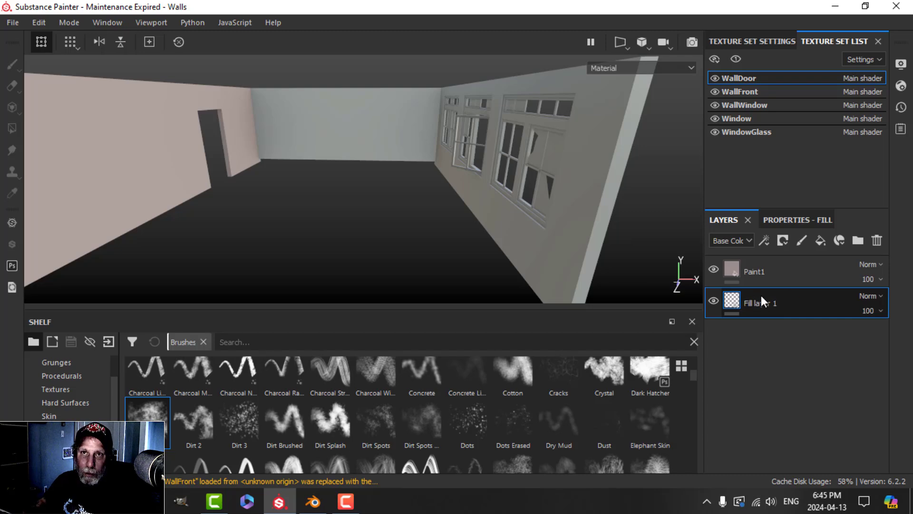
right_click(759, 270)
click(611, 264)
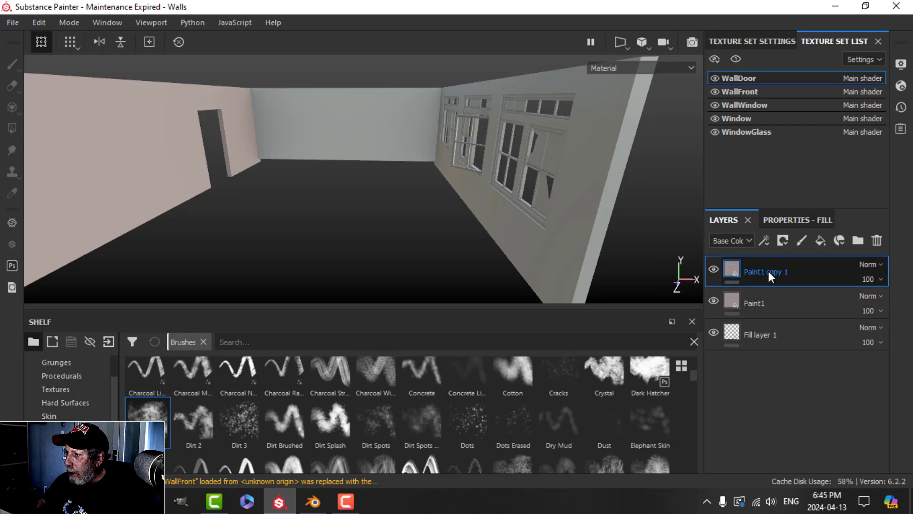
Step: Name the duplicate layer Paint2 and open its base colour picker
text(Paint2)
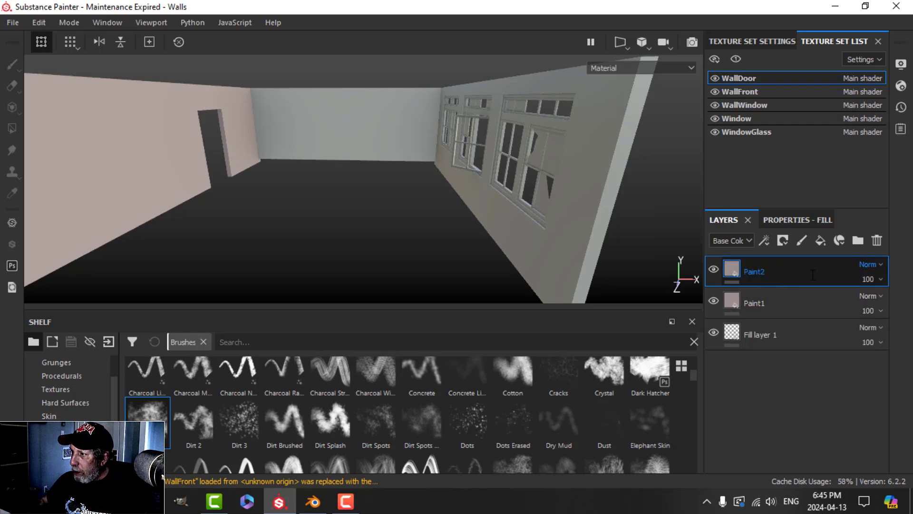
key(Return)
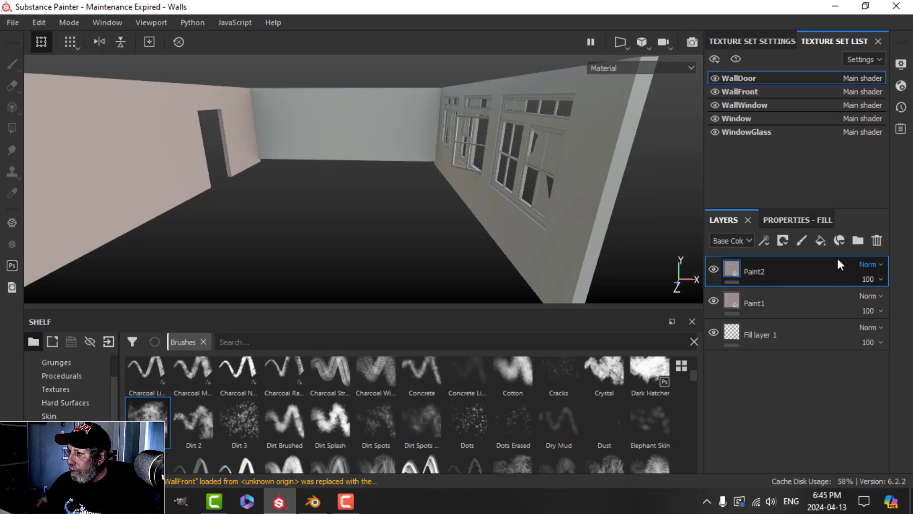
click(788, 220)
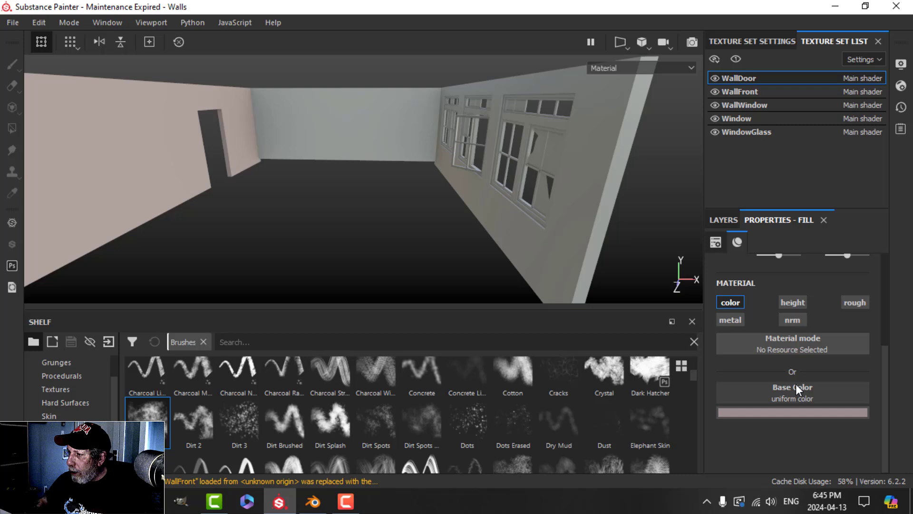
click(792, 413)
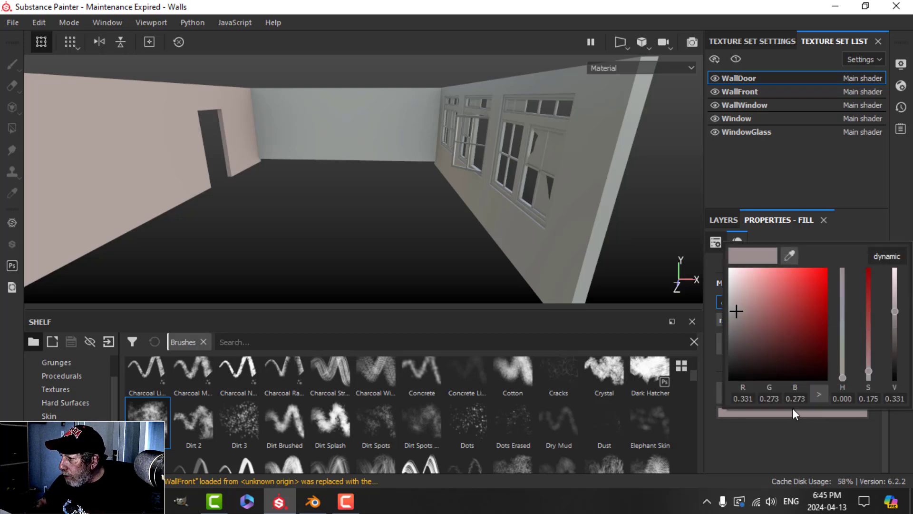
Step: Enter Paint2's base colour values R 0.466, G 0.334, B 0.354
double_click(750, 398)
text(0.)
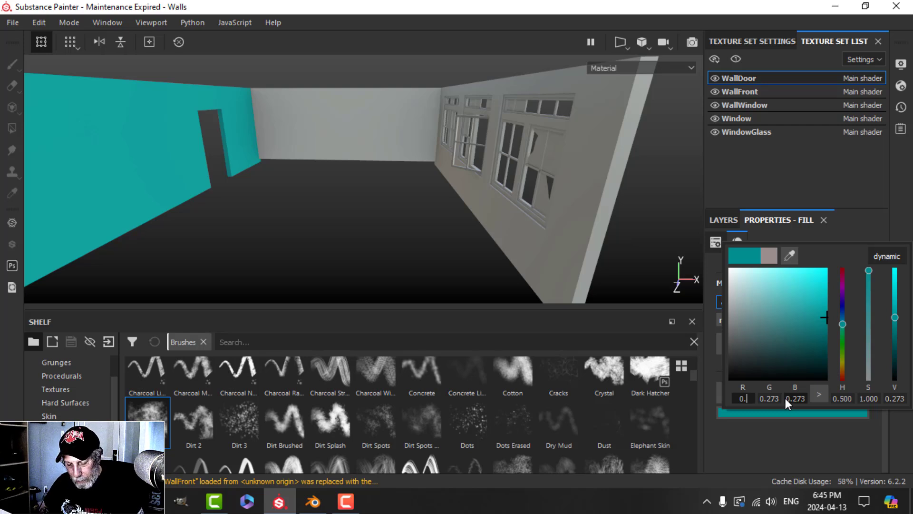
text(466)
key(Return)
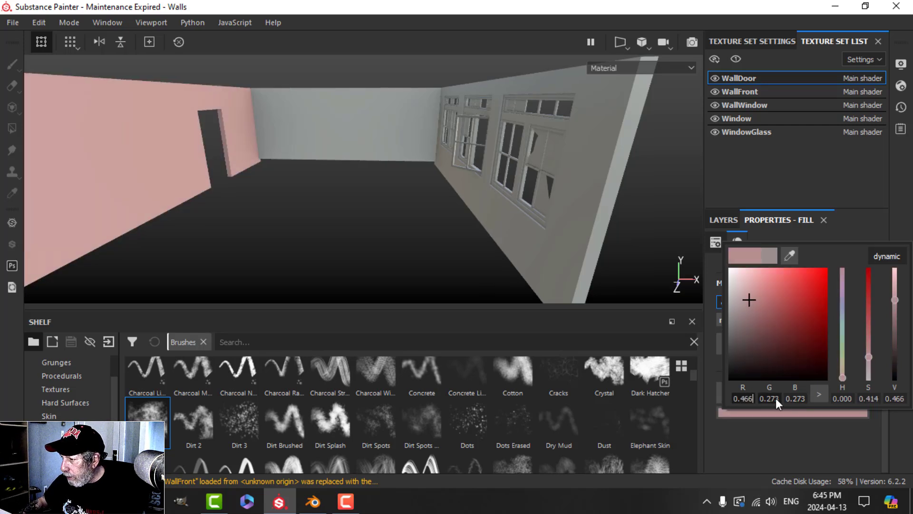
click(774, 398)
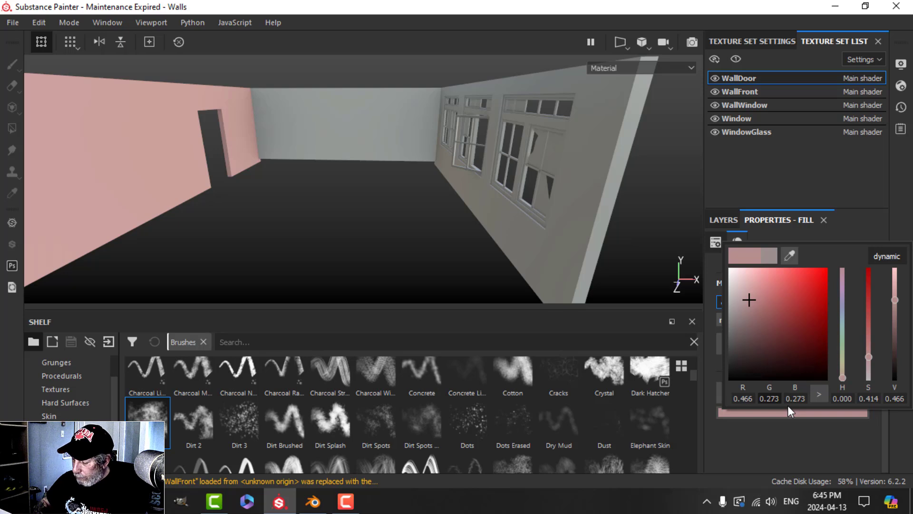
key(Delete)
key(BackSpace)
key(BackSpace)
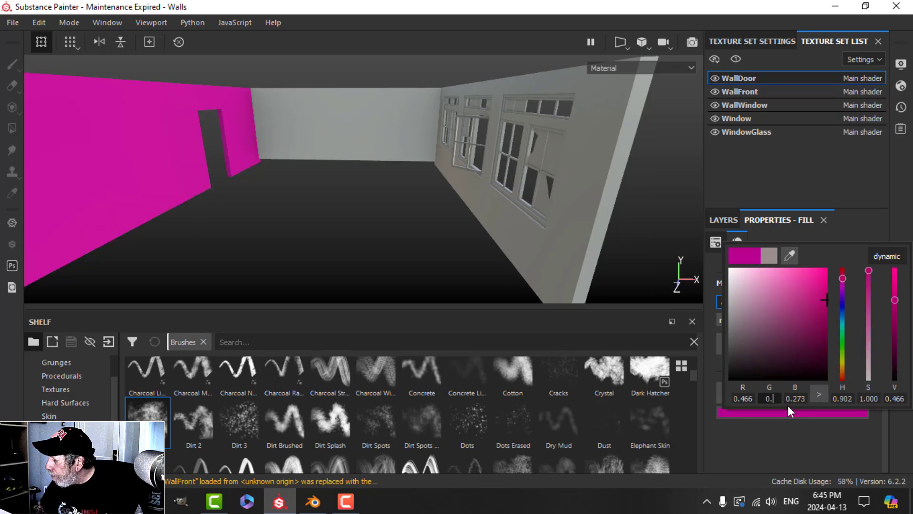
text(334)
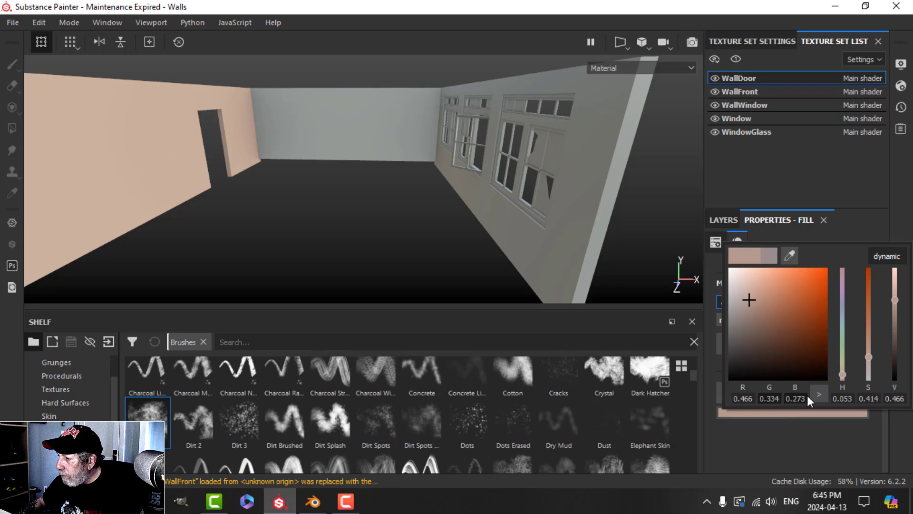
click(805, 396)
key(BackSpace)
key(BackSpace)
key(BackSpace)
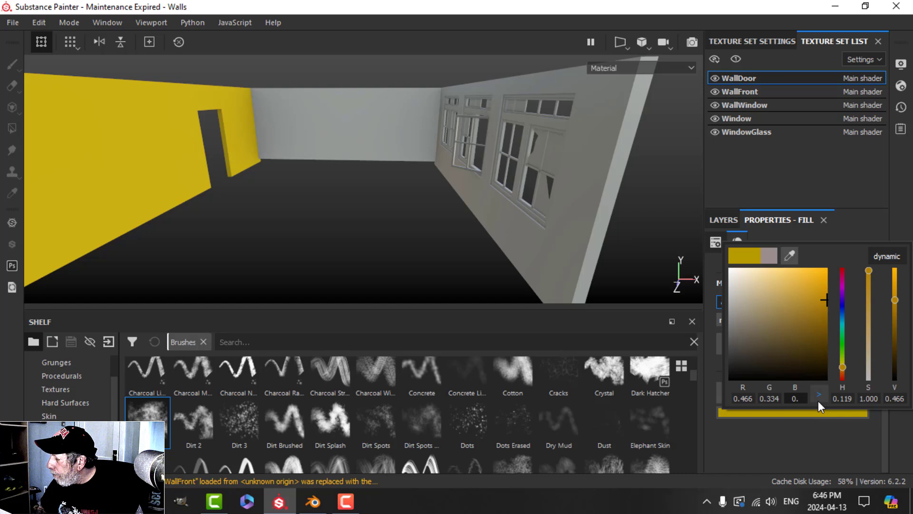
text(354)
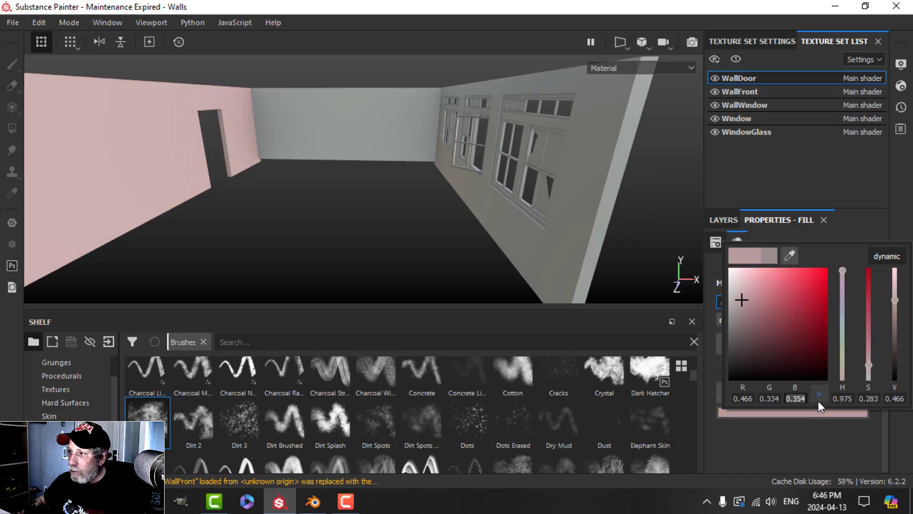
Step: Set hue to 0 and saturation to 0.176 for a paler, barely pink grey
drag(852, 397, 846, 395)
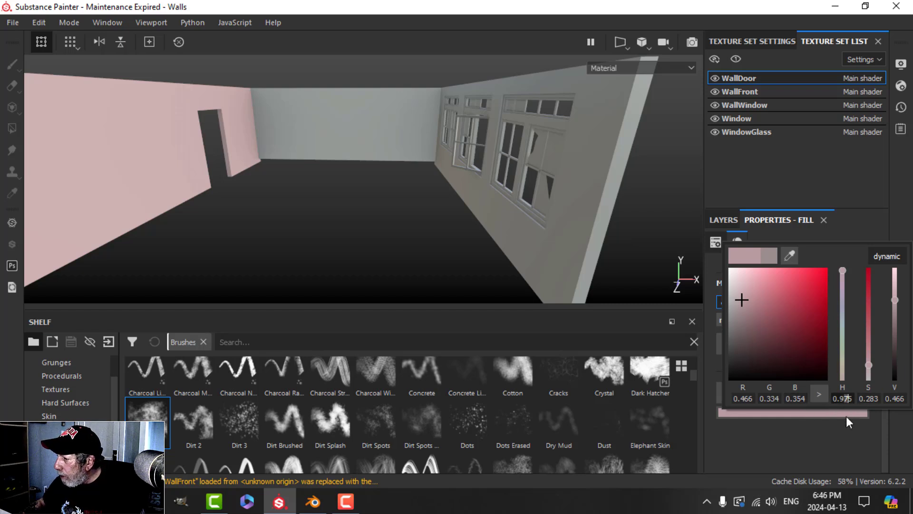
key(BackSpace)
key(BackSpace)
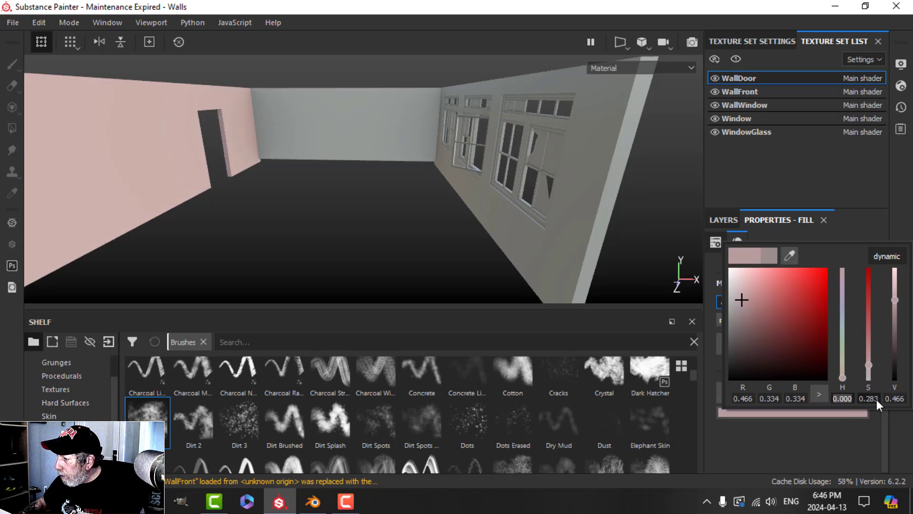
key(Return)
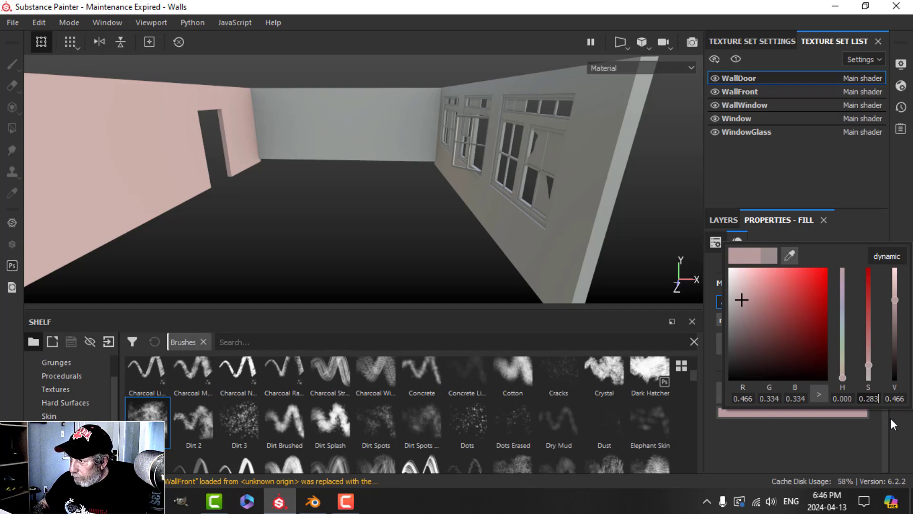
key(BackSpace)
key(BackSpace)
key(BackSpace)
text(17)
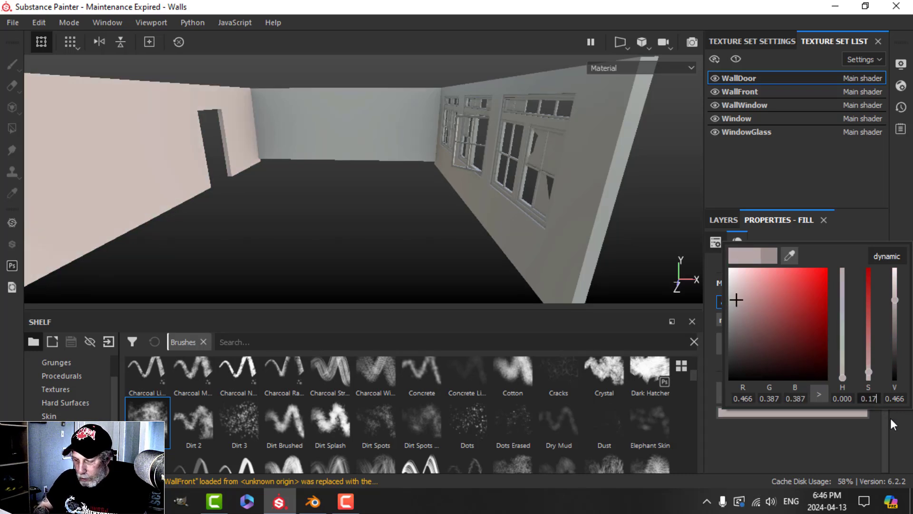
text(6)
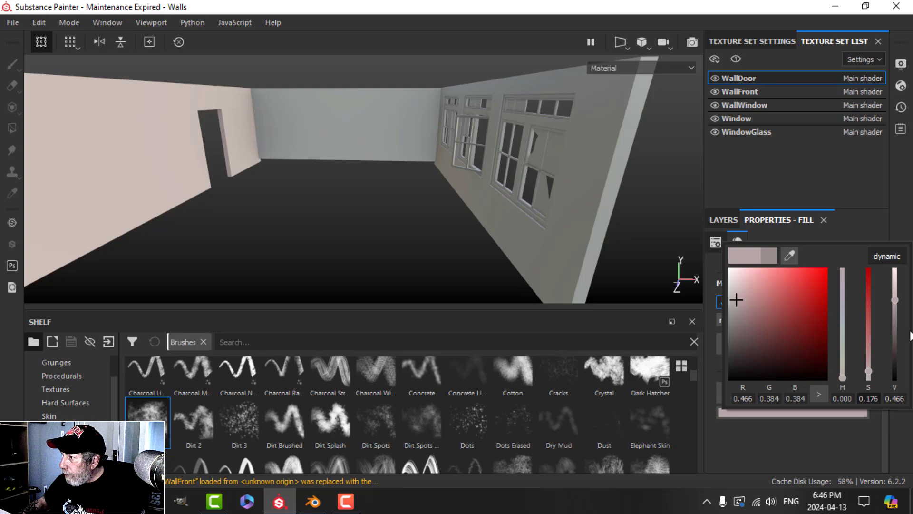
click(720, 220)
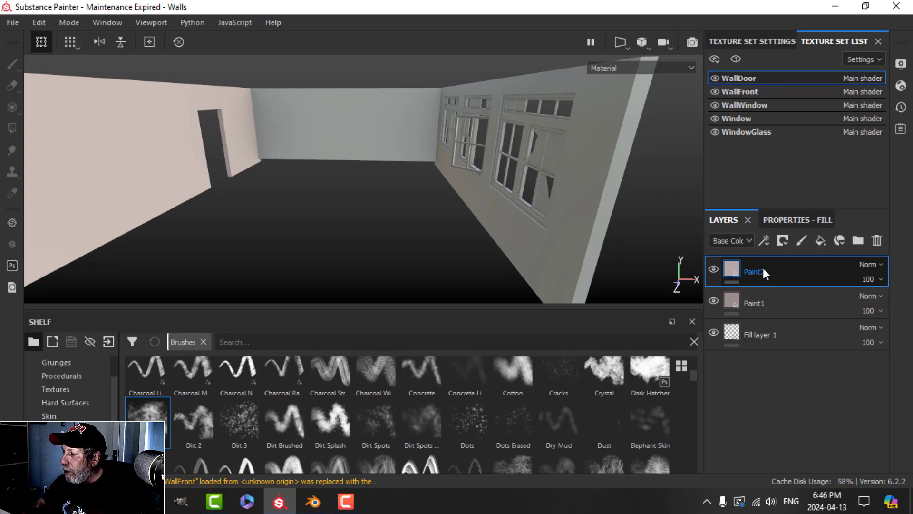
Step: Group Paint1 and Paint2 into a collapsed folder named PAINT, then add a new fill layer
ctrl+click(793, 302)
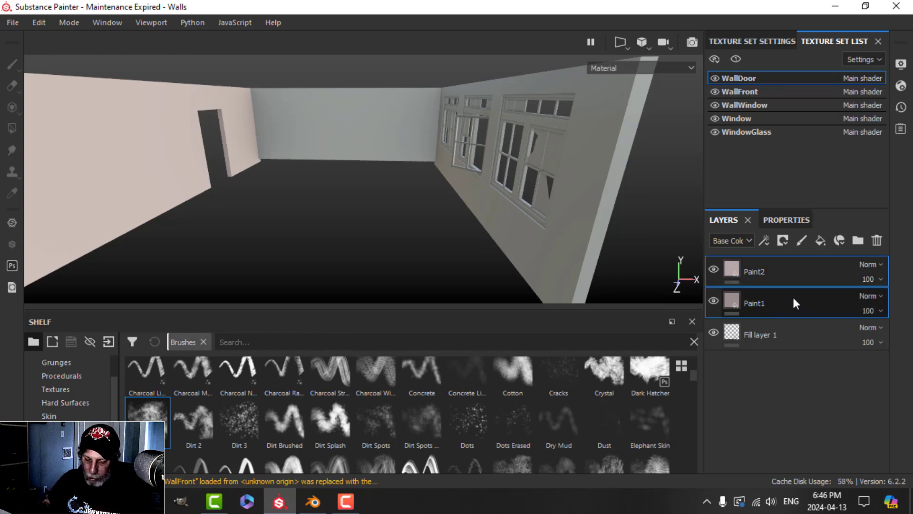
key(ctrl+g)
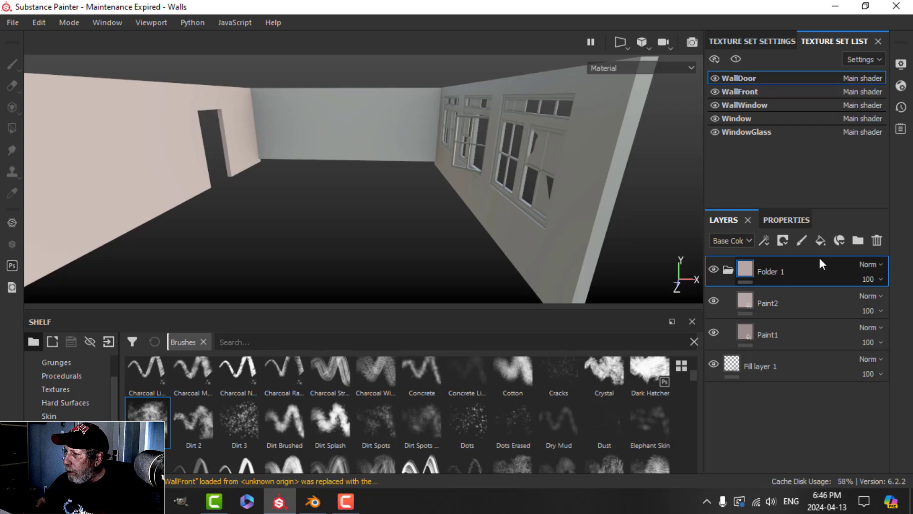
key(Caps_Lock)
text(AGED)
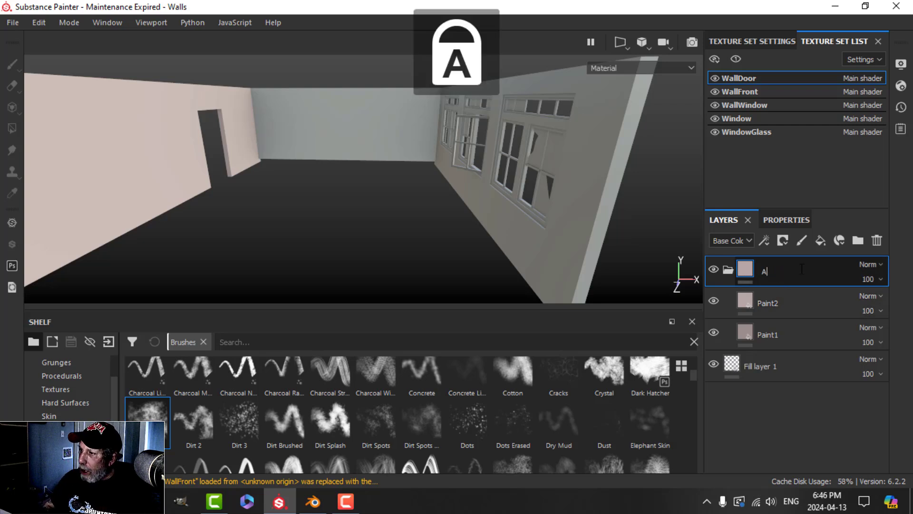
key(BackSpace)
key(BackSpace)
key(BackSpace)
key(BackSpace)
text(PAINT)
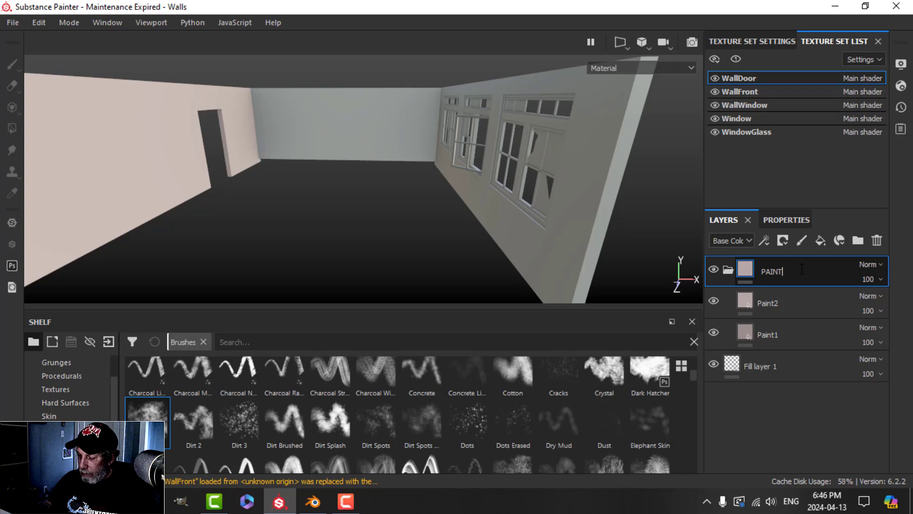
key(Return)
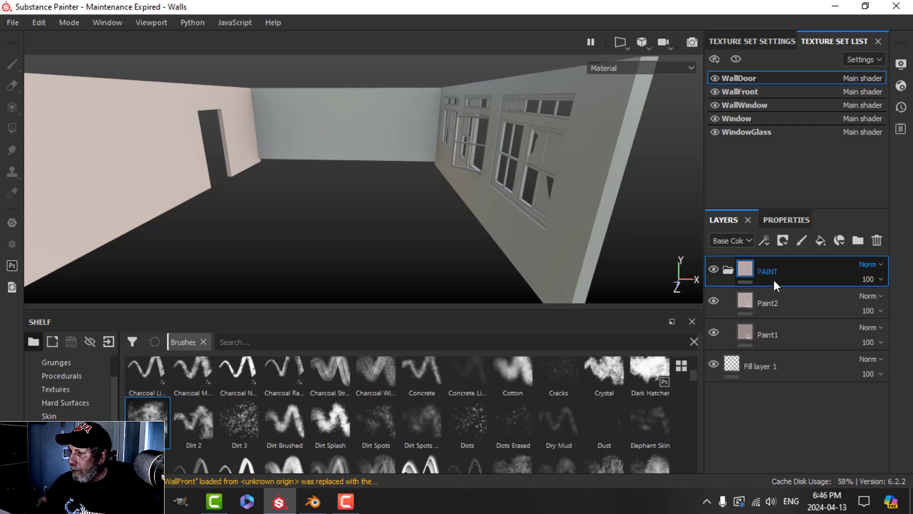
click(727, 269)
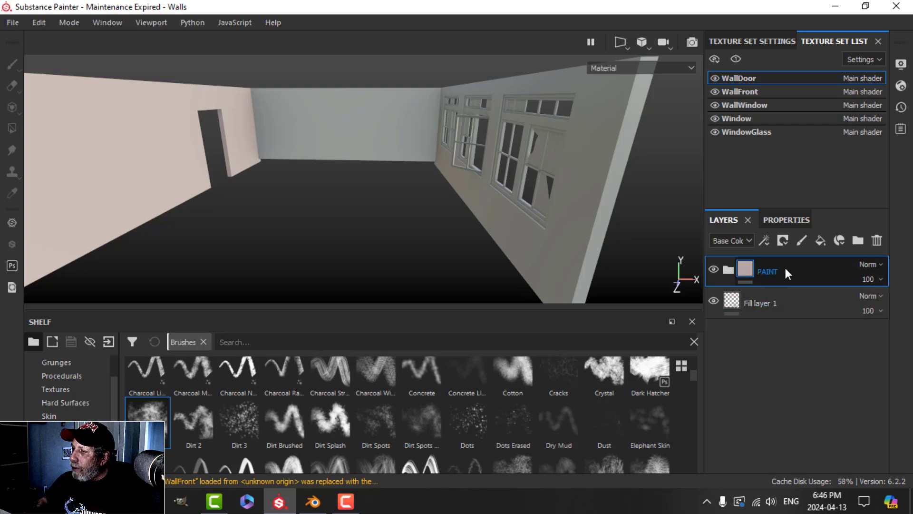
click(821, 240)
Step: Move the new fill layer below PAINT, hide the PAINT folder, and name the layer Grunge 1
drag(764, 267, 763, 312)
click(713, 269)
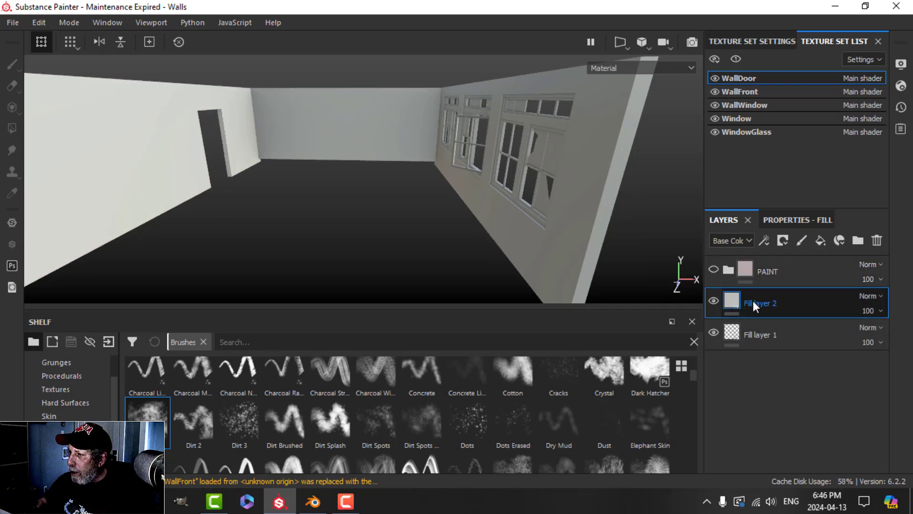
text(gRUNG)
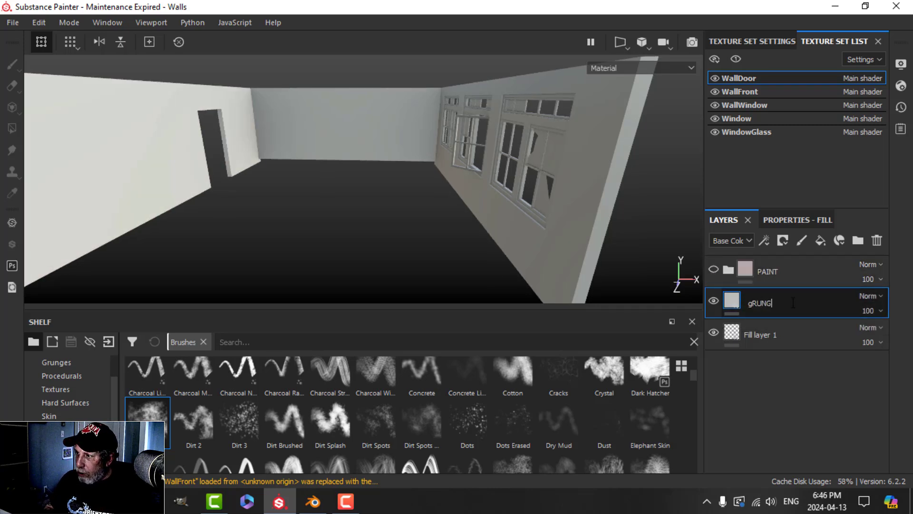
key(BackSpace)
key(BackSpace)
key(BackSpace)
key(BackSpace)
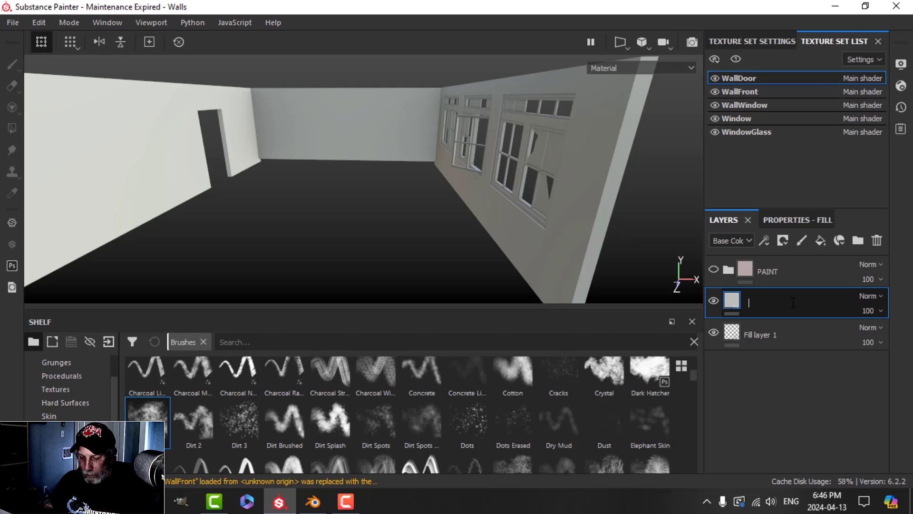
key(Caps_Lock)
text(Grunge 1)
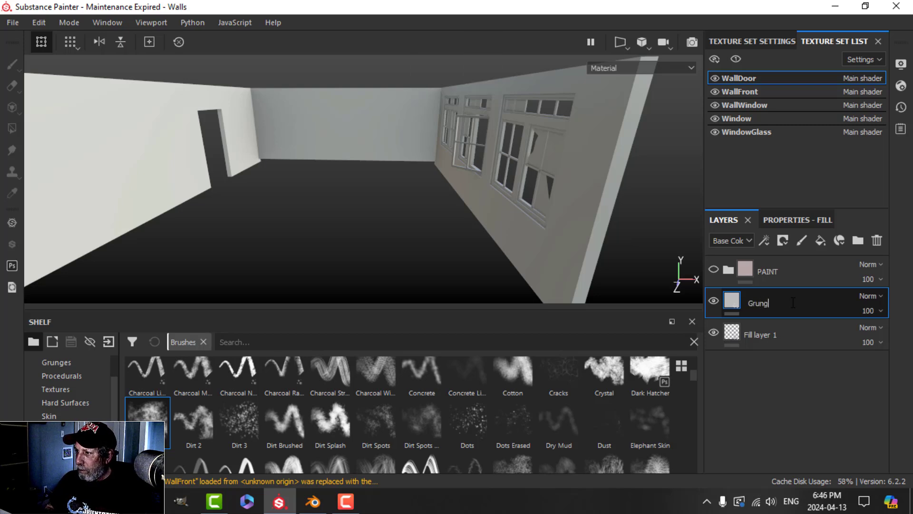
key(Return)
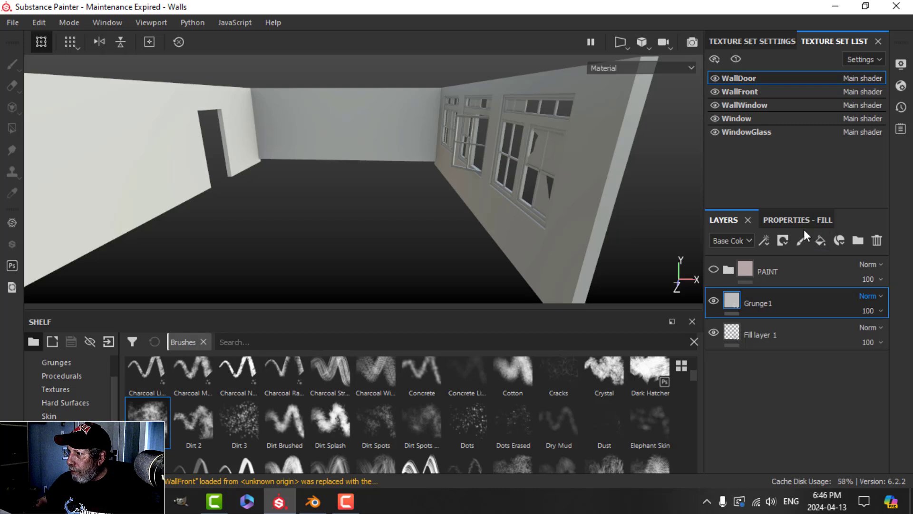
click(801, 221)
Step: Keep only the colour channel on Grunge 1 and set base colour R 0.138, G 0.121, B 0.092
alt+click(734, 302)
scroll(800, 391, down, 1)
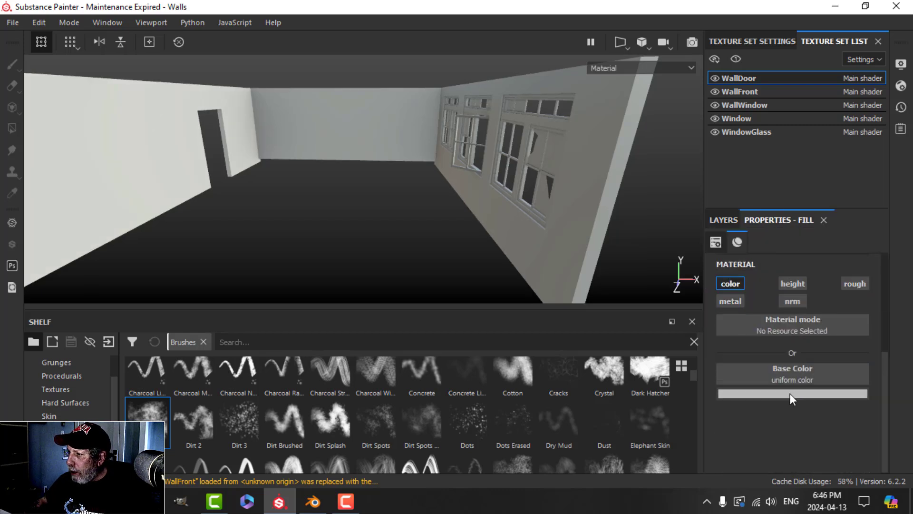
click(790, 394)
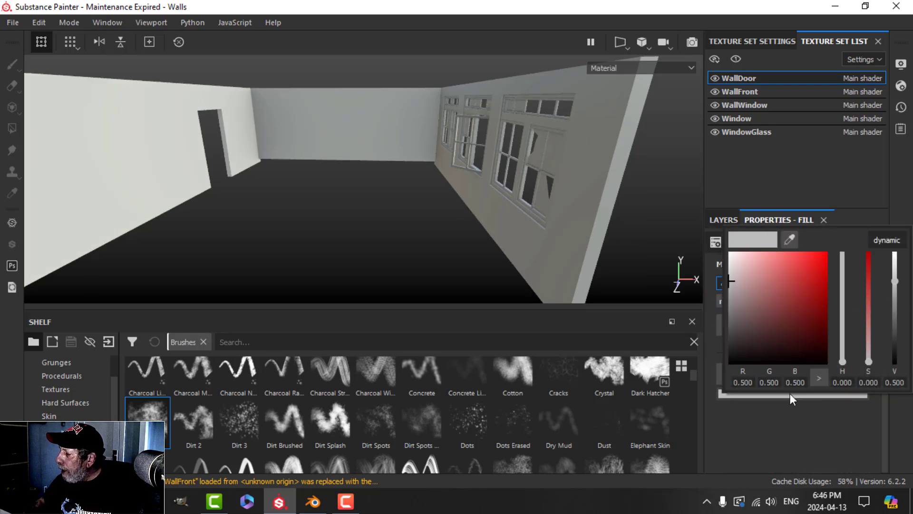
click(750, 381)
key(BackSpace)
key(BackSpace)
key(BackSpace)
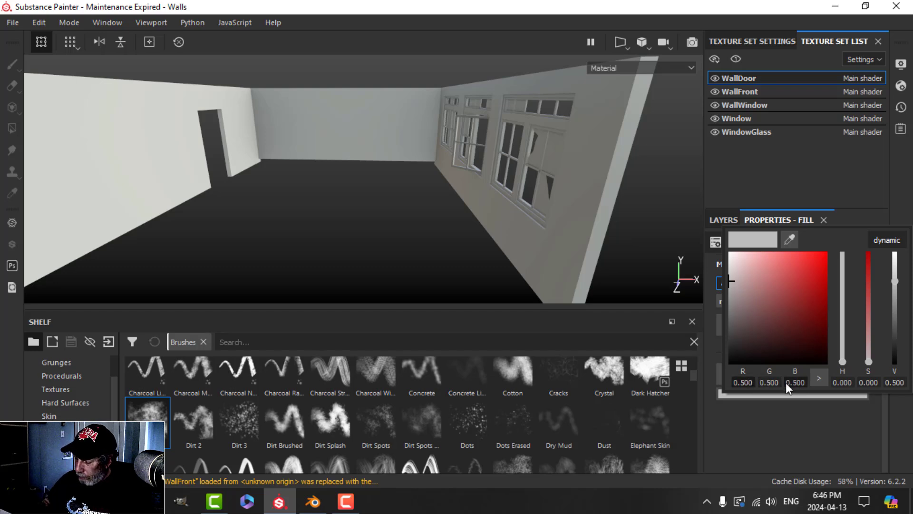
text(138)
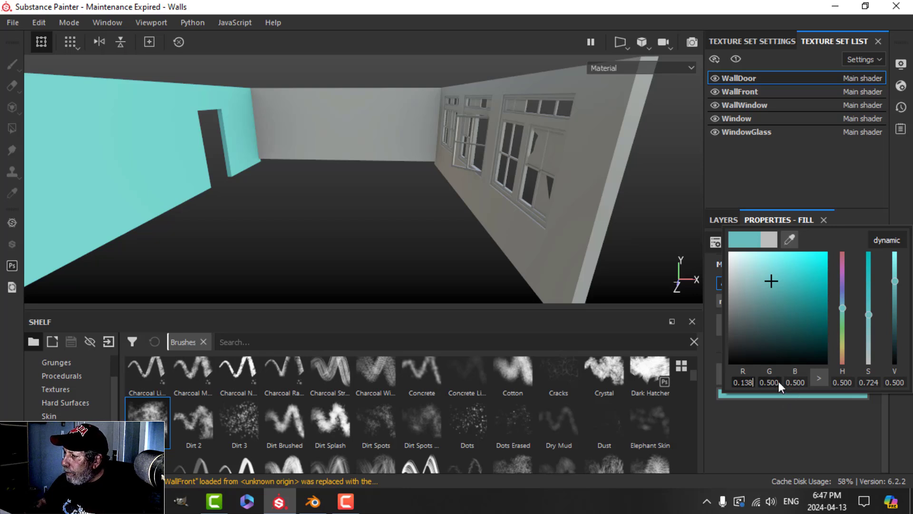
click(778, 381)
key(BackSpace)
key(BackSpace)
key(BackSpace)
text(121)
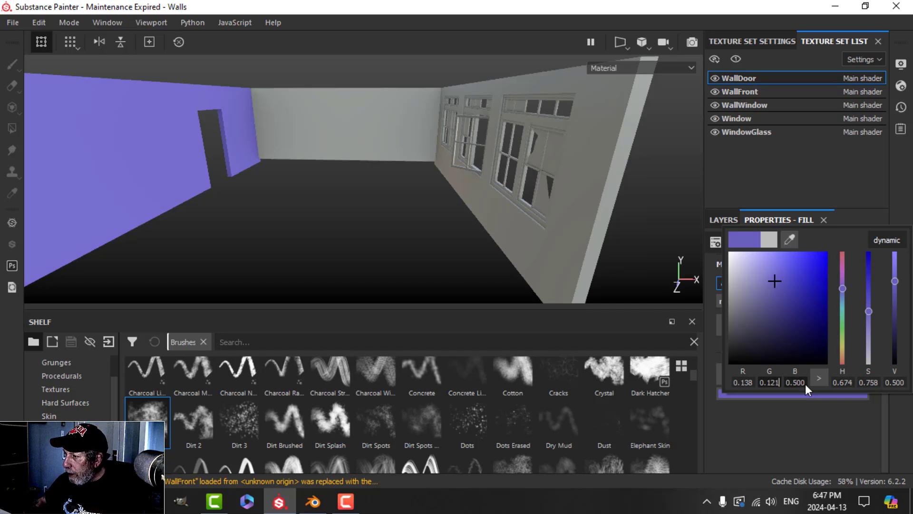
click(805, 384)
key(BackSpace)
key(BackSpace)
key(BackSpace)
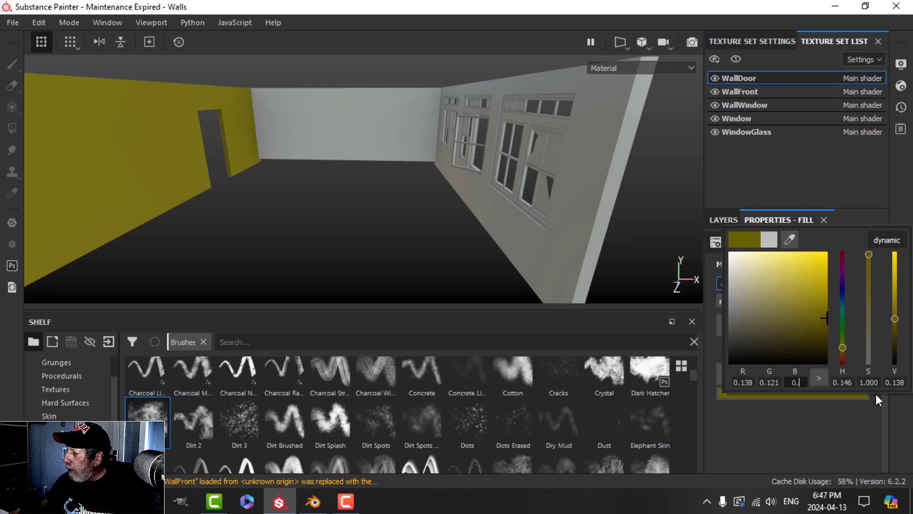
text(092)
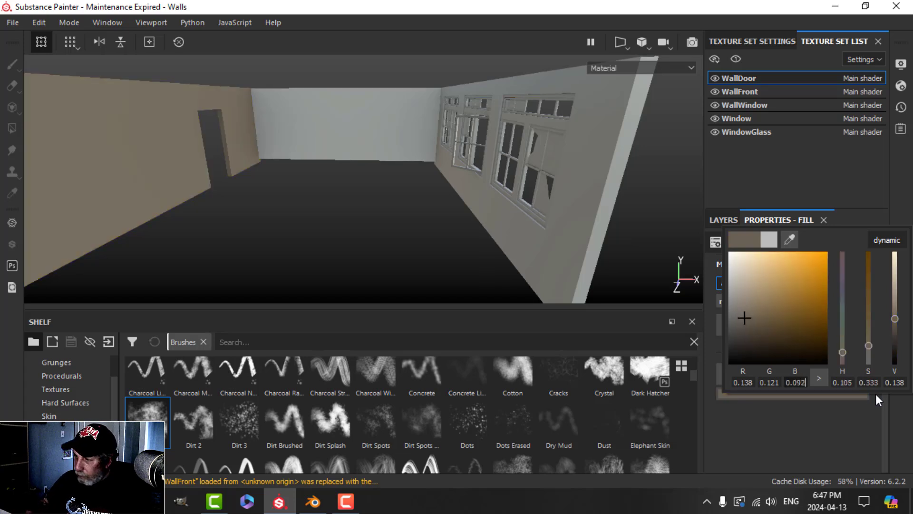
Step: Adjust the Grunge 1 colour to hue 0.105 and saturation 0.332
click(850, 383)
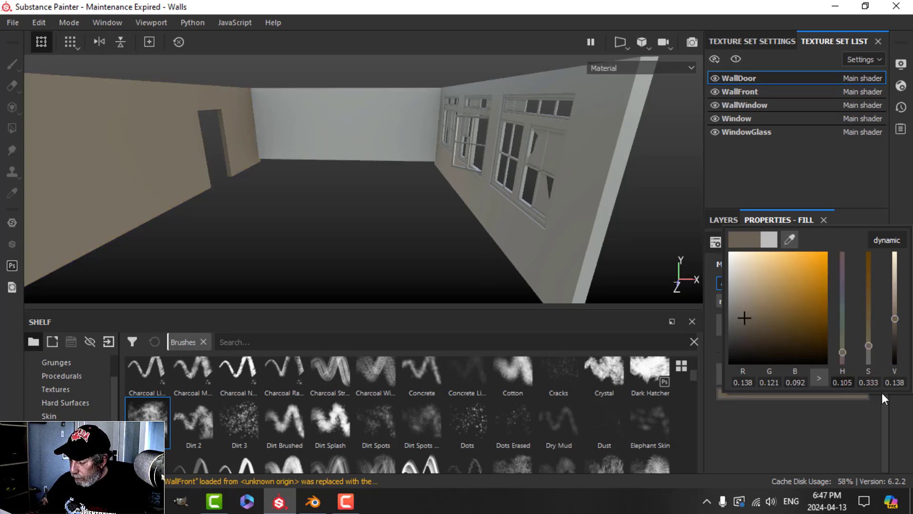
key(BackSpace)
key(BackSpace)
key(BackSpace)
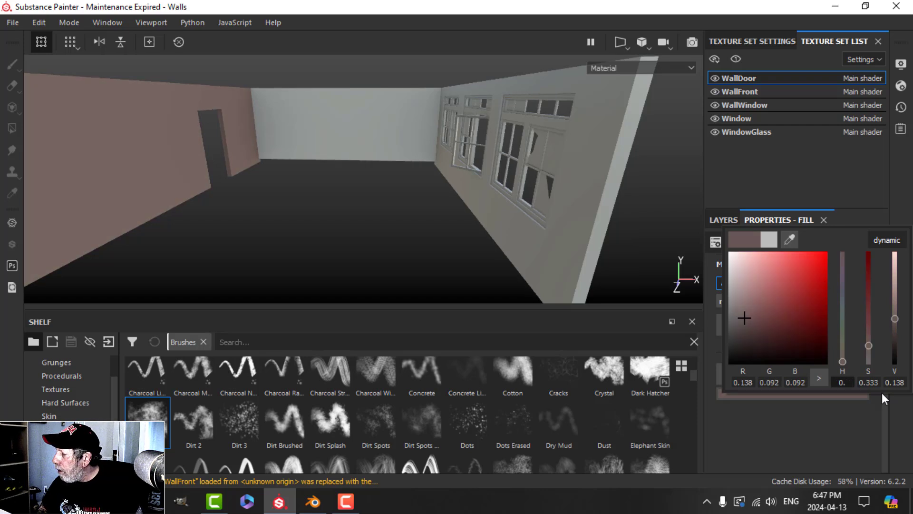
text(105)
key(Return)
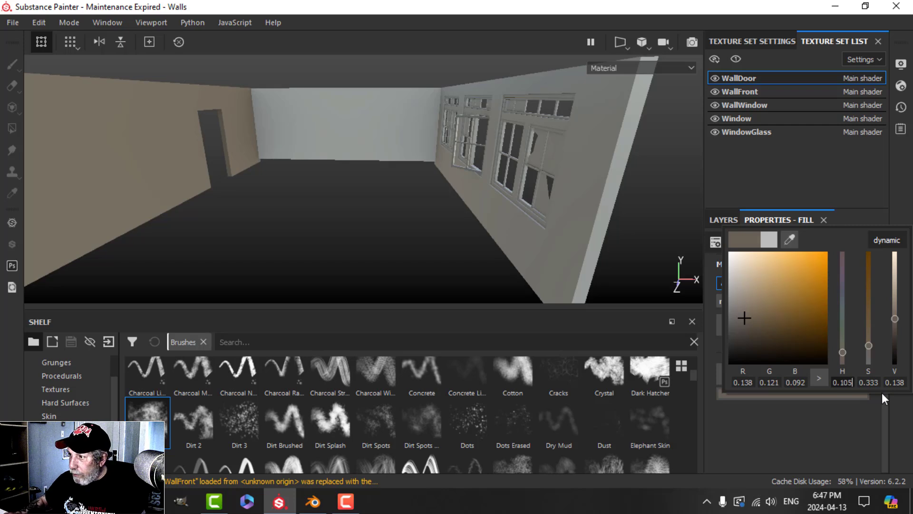
click(875, 382)
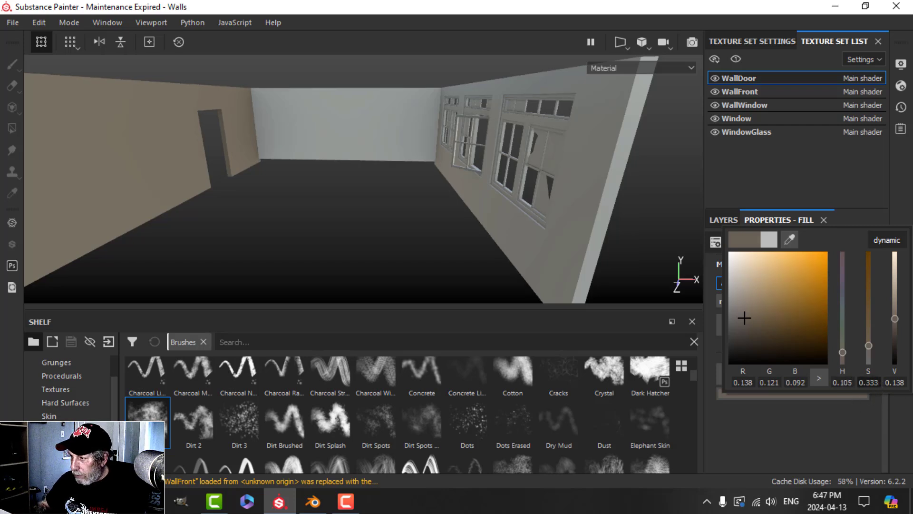
text(0.)
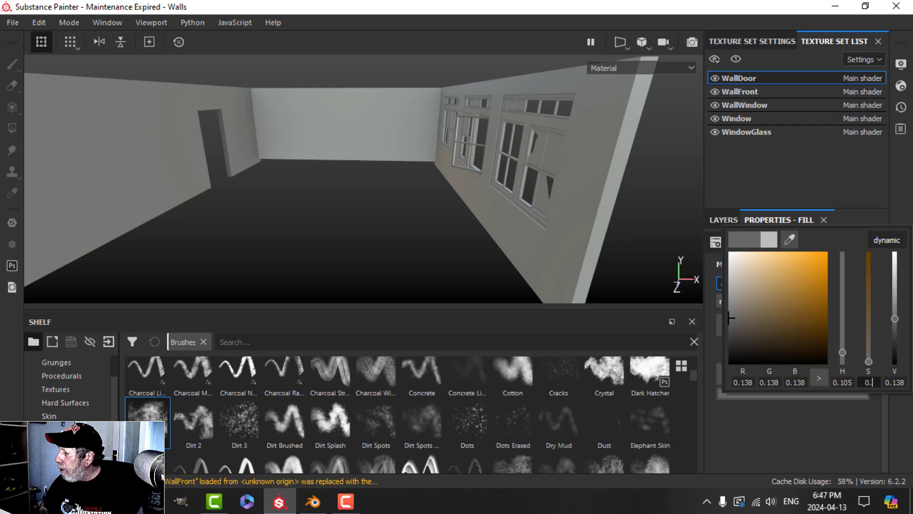
text(332)
key(Return)
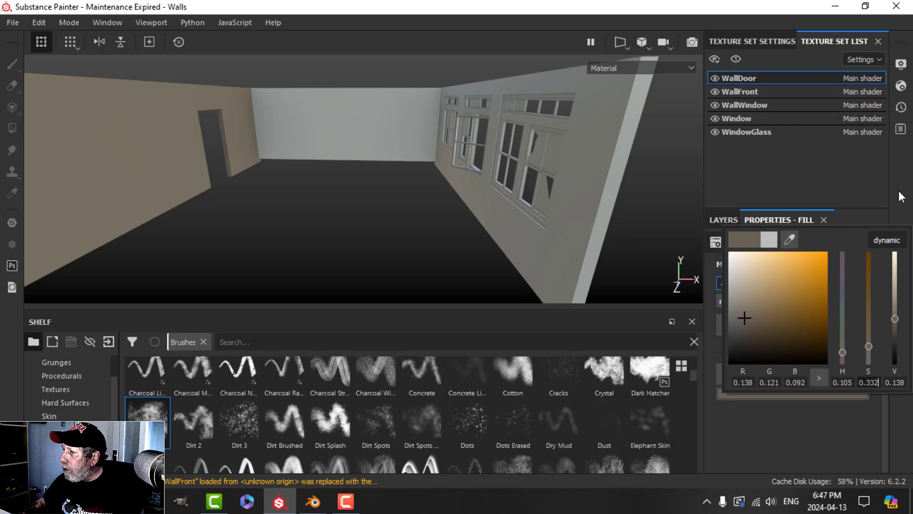
Step: Duplicate the Grunge1 layer and name the copy Grunge
click(722, 217)
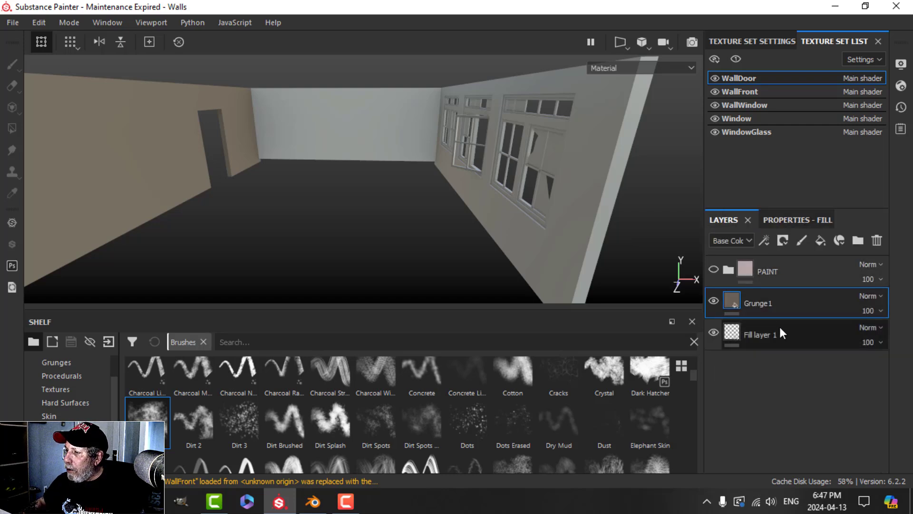
right_click(764, 301)
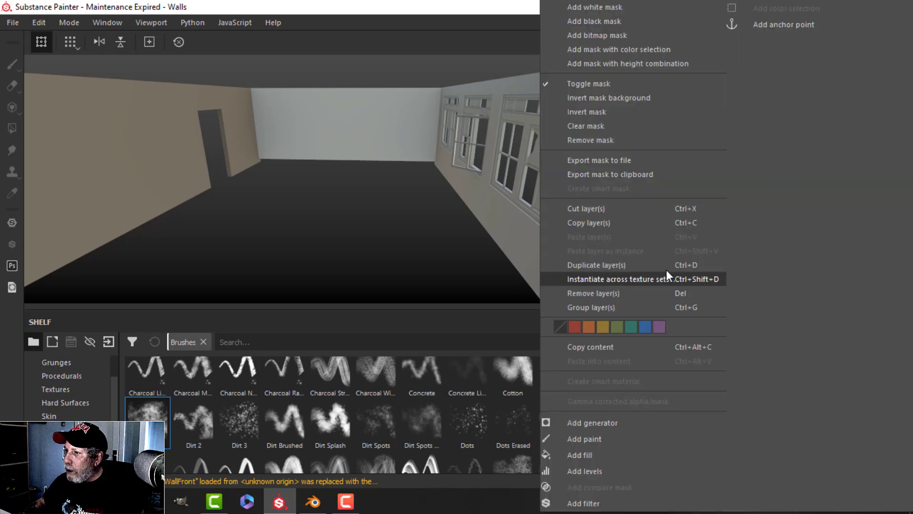
click(621, 265)
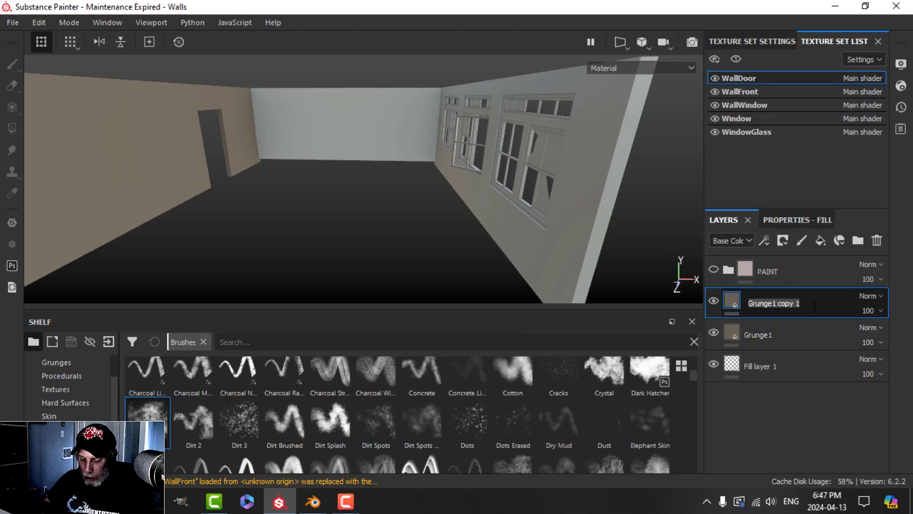
text(Grunge)
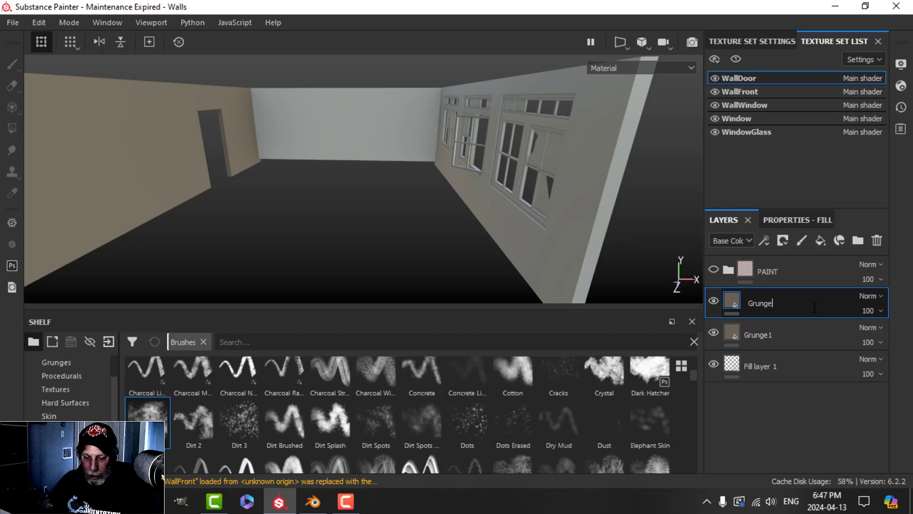
key(Return)
Step: Set the duplicated grunge fill's base colour to red 0.323 and green 0.283
click(790, 220)
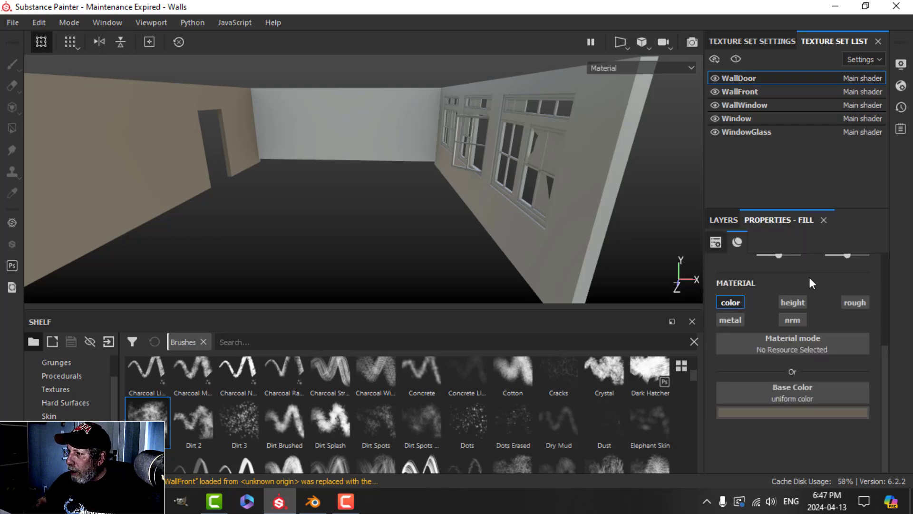
click(764, 412)
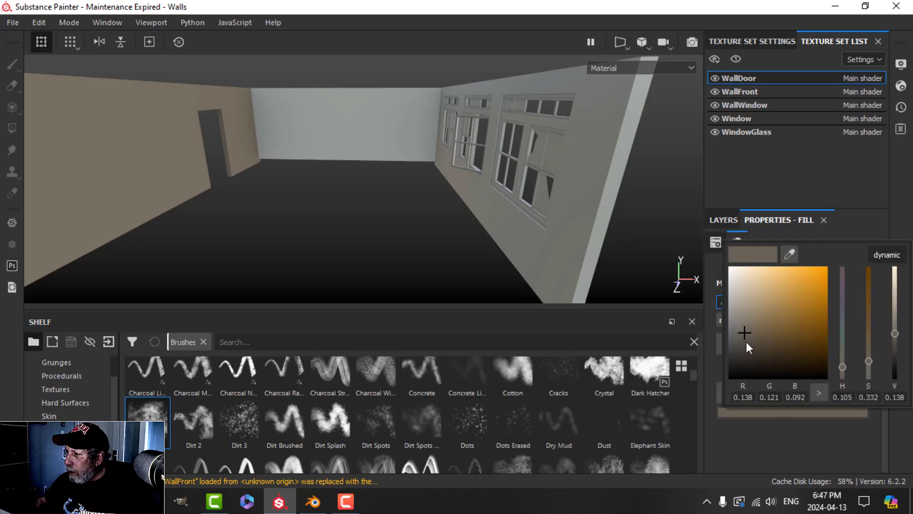
click(753, 395)
text(0.)
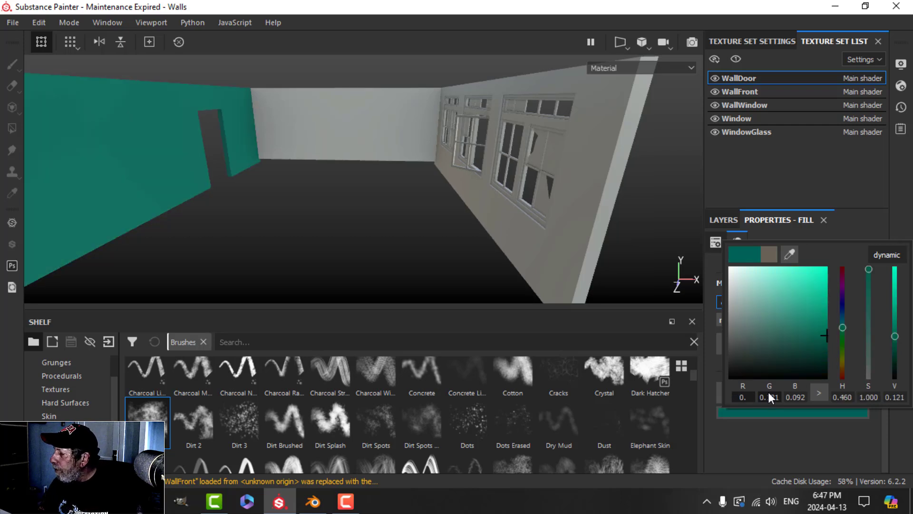
text(323)
key(Return)
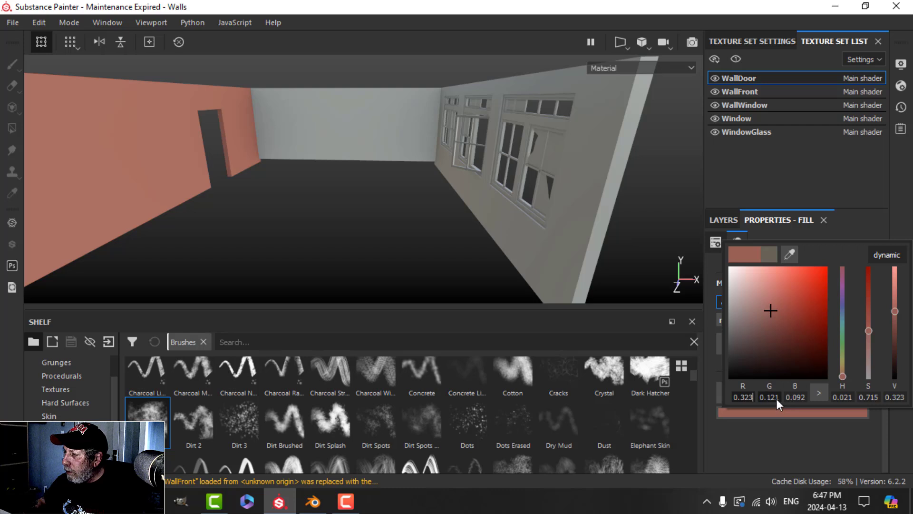
click(776, 398)
key(BackSpace)
key(BackSpace)
key(BackSpace)
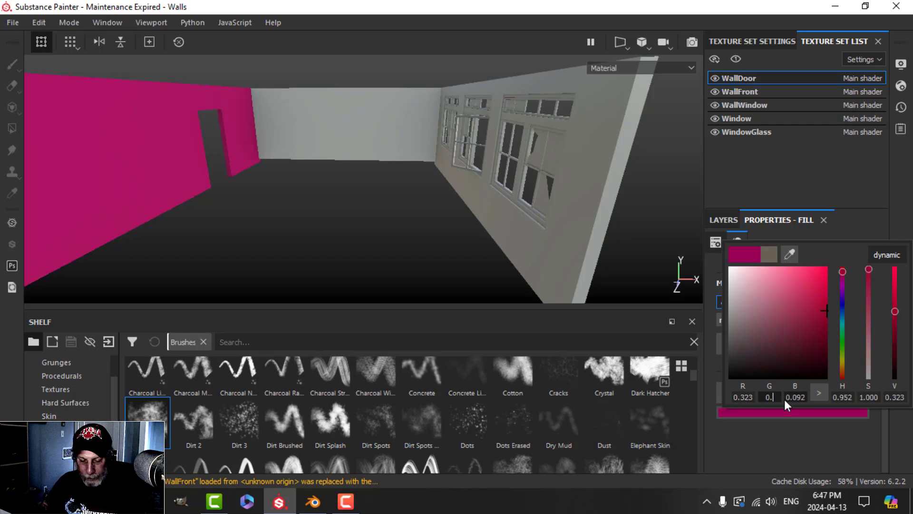
text(283)
key(Return)
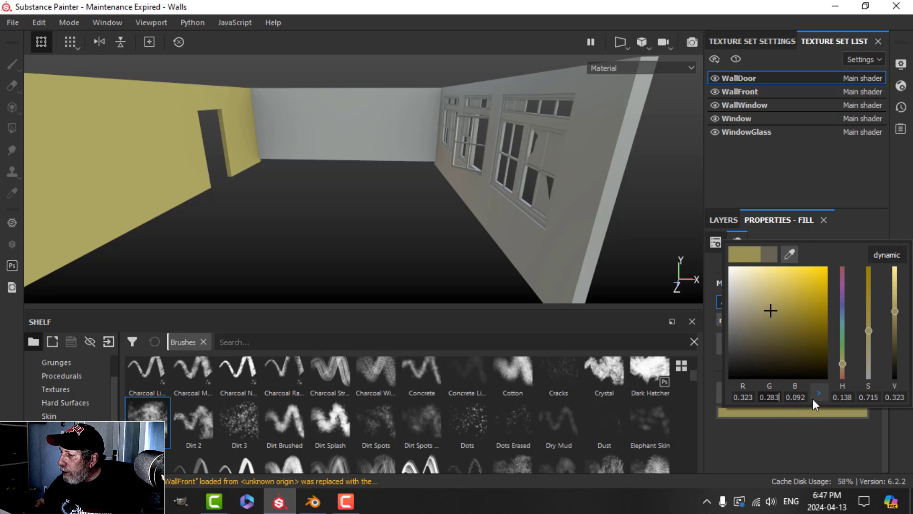
Step: Finish the beige colour with blue 0.216 and an adjusted hue value, then close the picker
key(BackSpace)
key(BackSpace)
key(BackSpace)
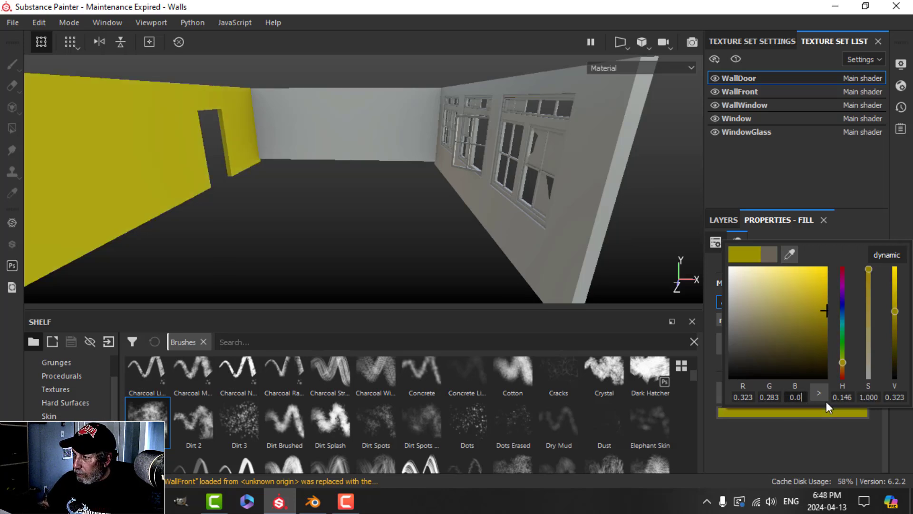
text(216)
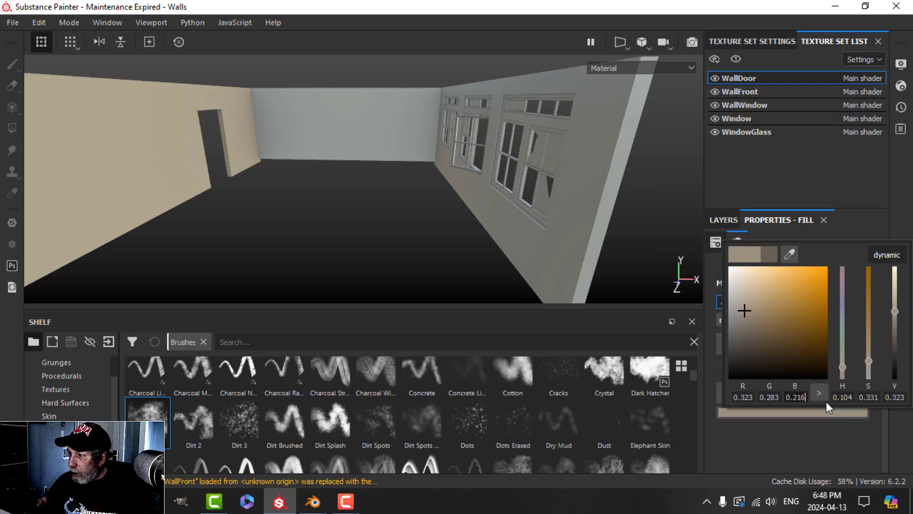
click(850, 399)
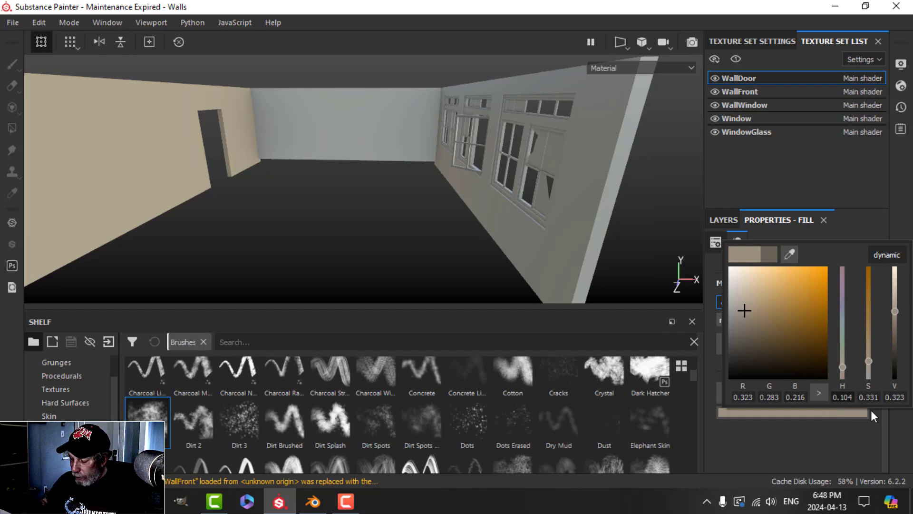
key(BackSpace)
key(BackSpace)
key(BackSpace)
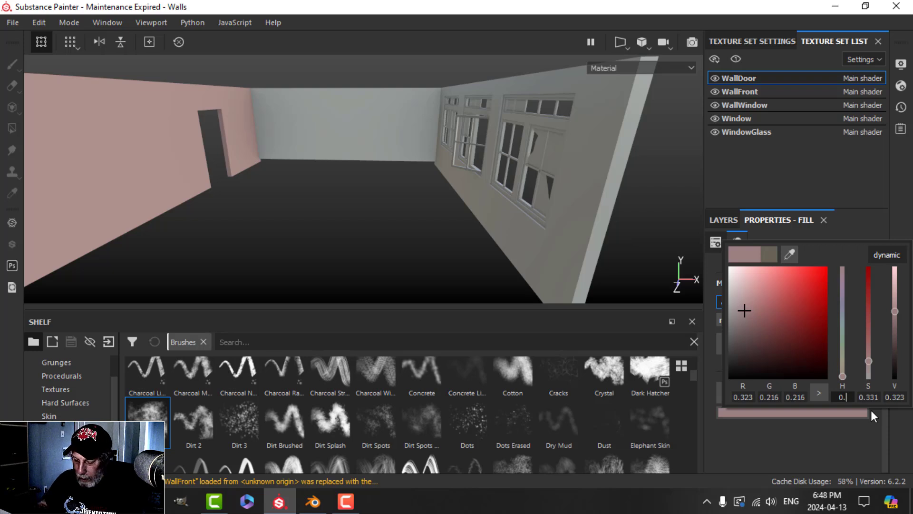
text(105)
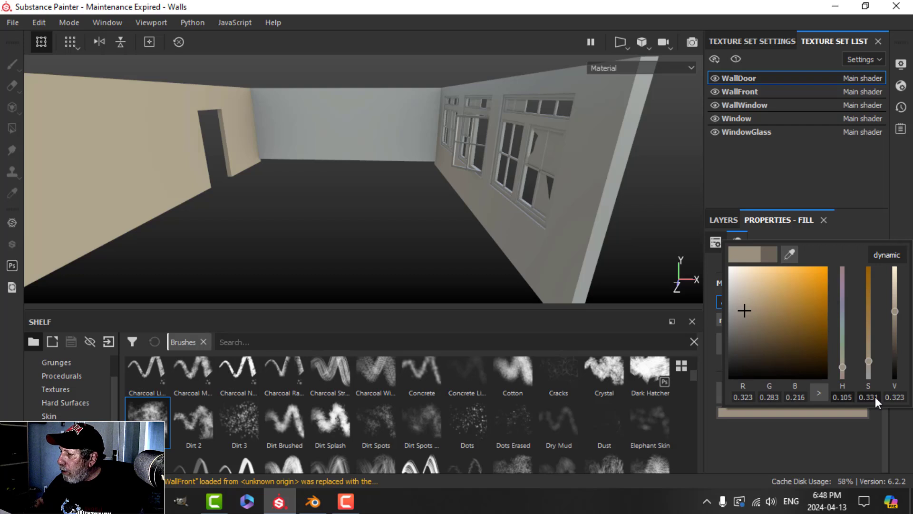
click(902, 202)
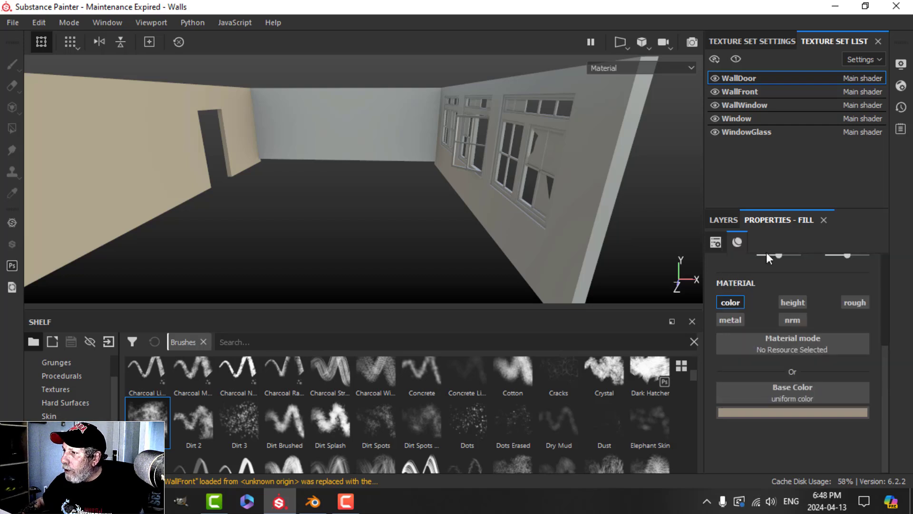
Step: Group Grunge1 and Grunge2 with Ctrl+G into a collapsed GRUNGE folder, with a new fill layer dragged beneath it
click(723, 220)
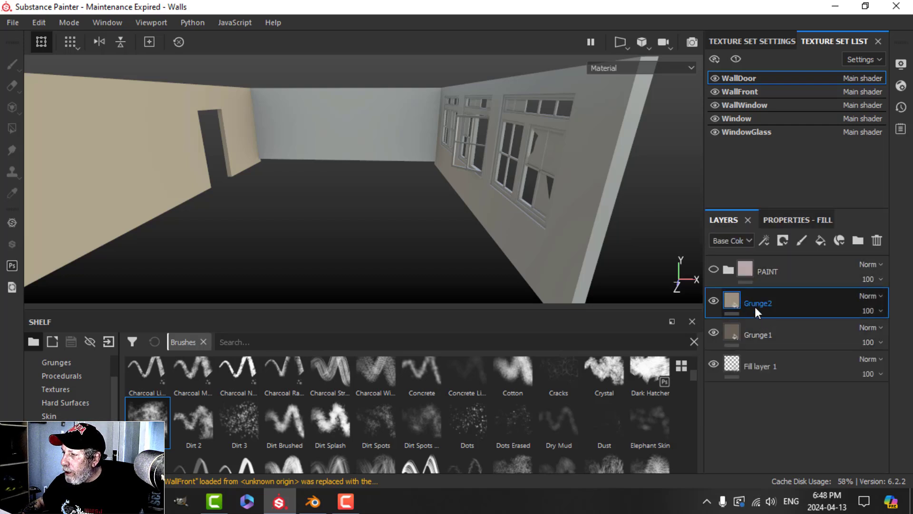
ctrl+click(762, 326)
key(ctrl+g)
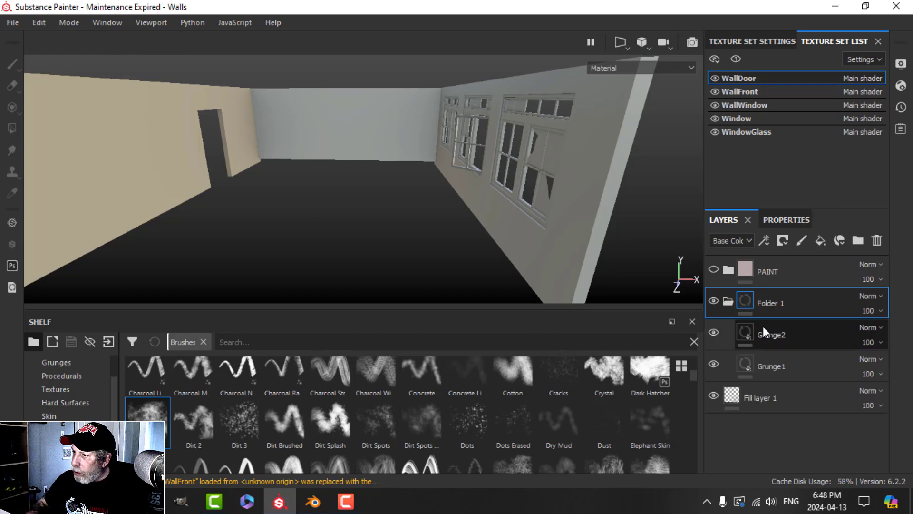
text(G)
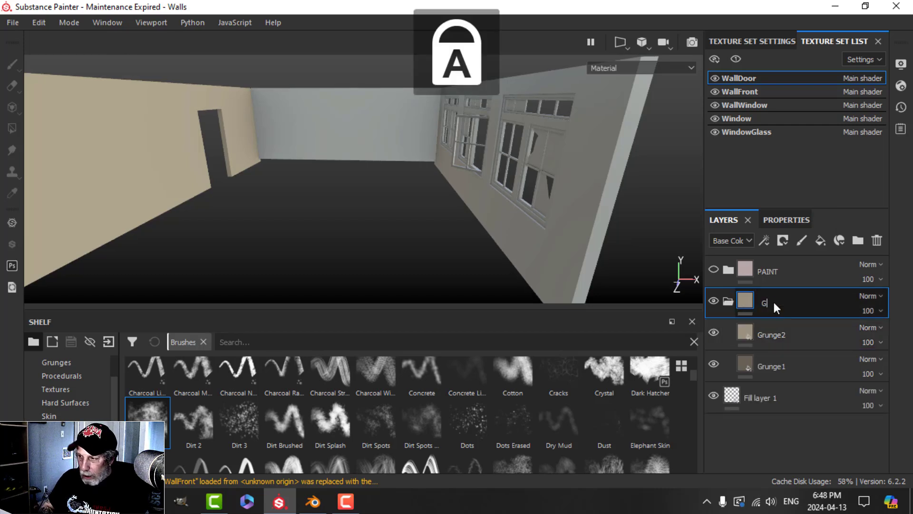
text(RUNGE)
key(Return)
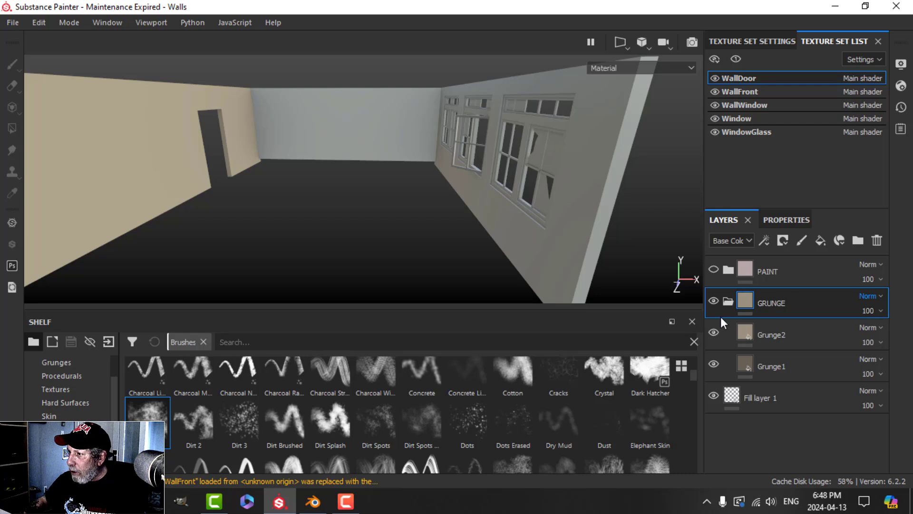
click(729, 301)
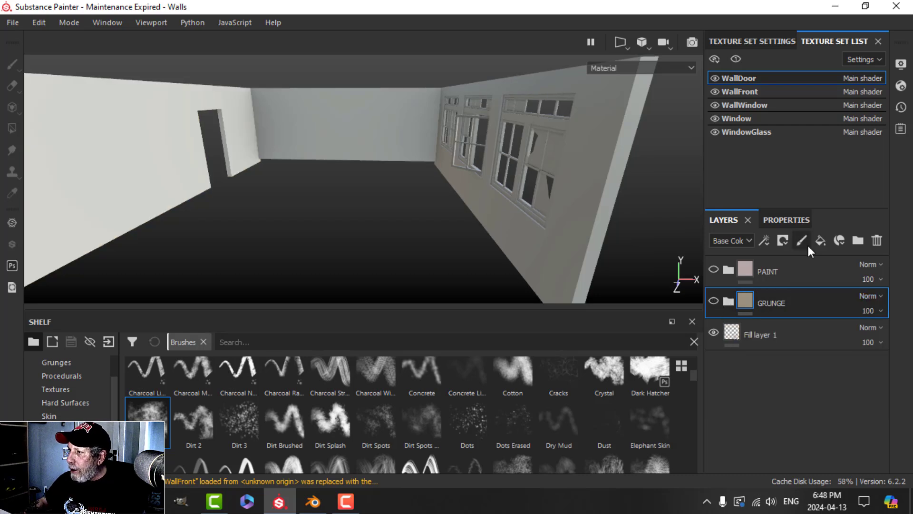
click(820, 239)
drag(760, 315, 754, 345)
Step: Name the new fill layer Dirt1
key(Caps_Lock)
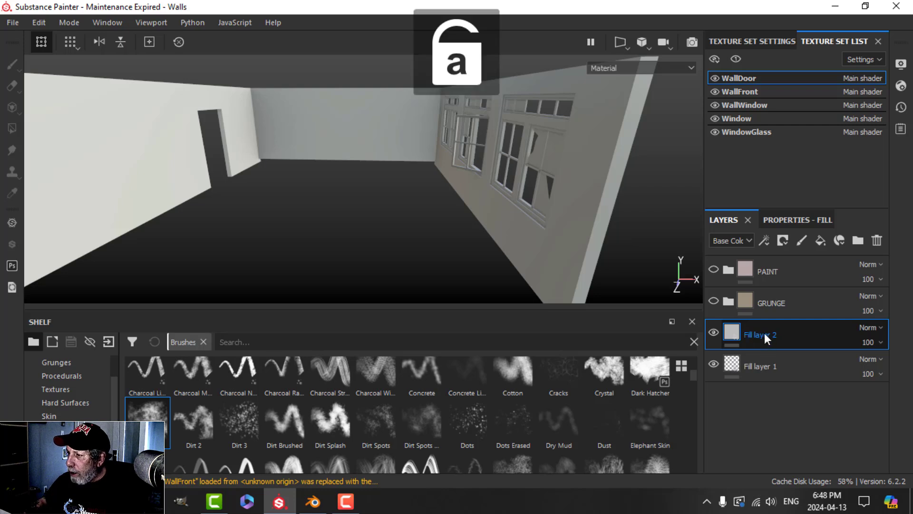
text(Dirt)
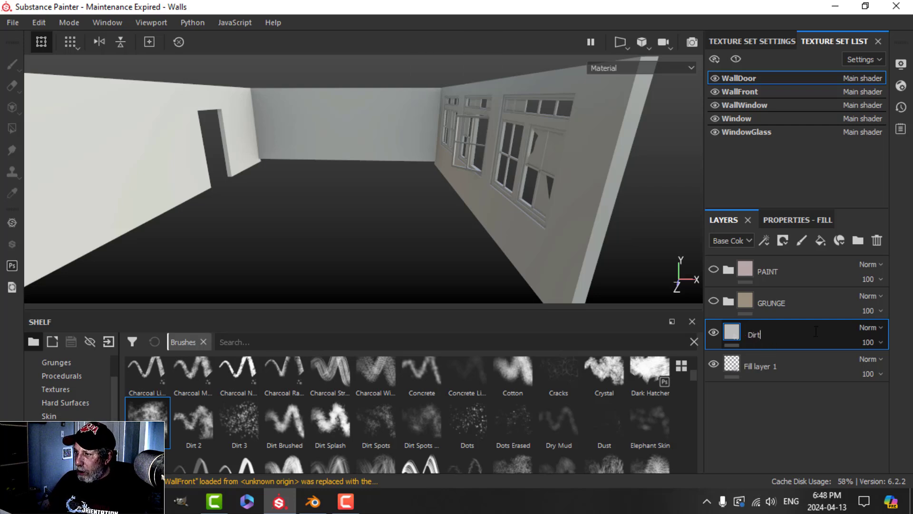
text(1)
key(Return)
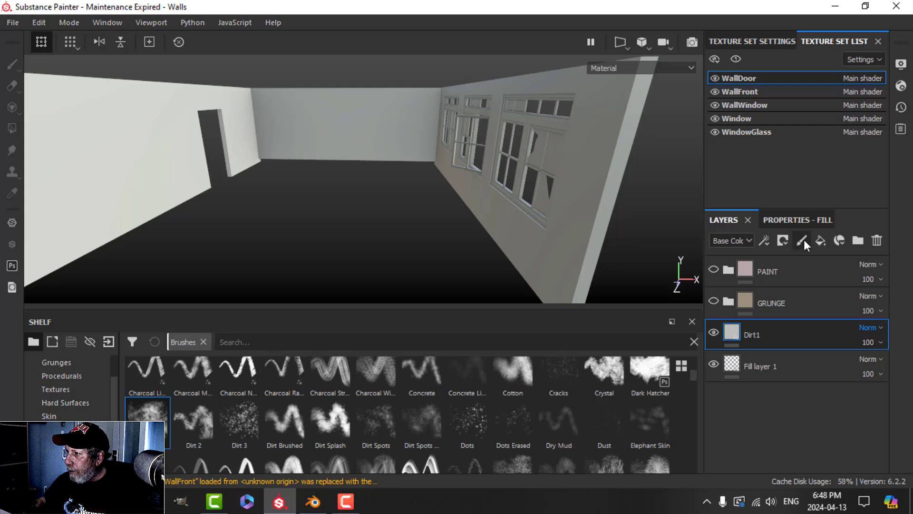
Step: Set Dirt1's base colour red to 0.275 and green to 0.220
click(797, 220)
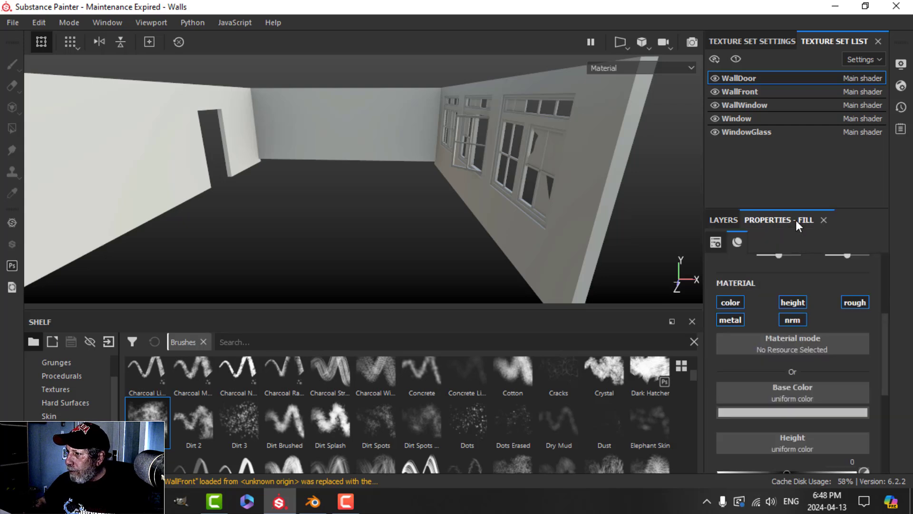
click(790, 410)
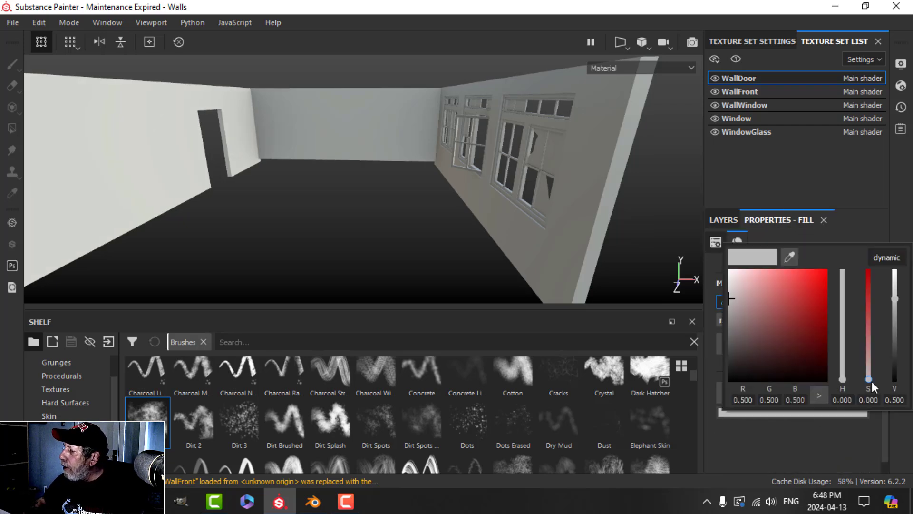
click(752, 403)
key(BackSpace)
key(BackSpace)
key(BackSpace)
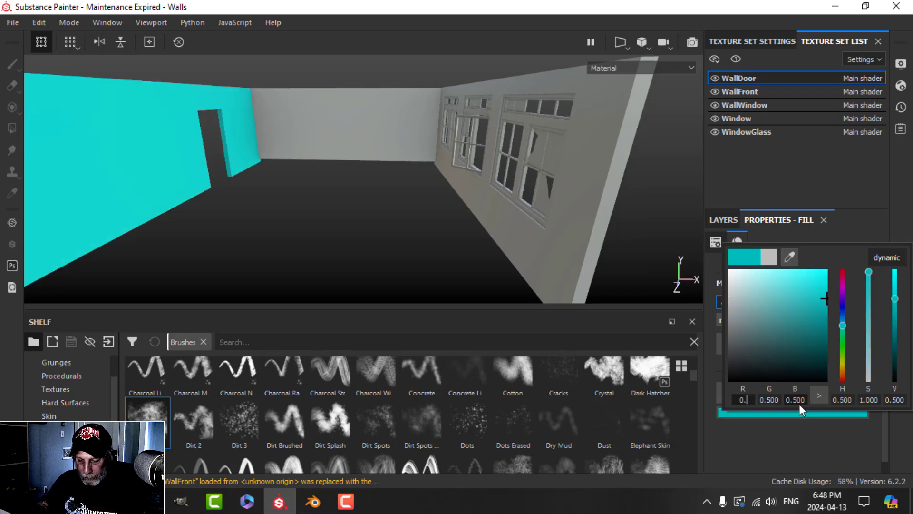
text(275)
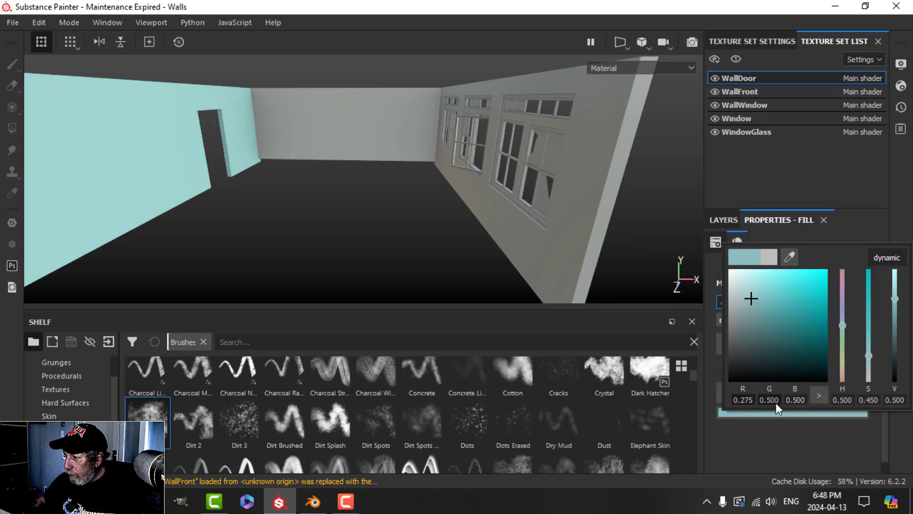
click(777, 400)
key(BackSpace)
key(BackSpace)
key(BackSpace)
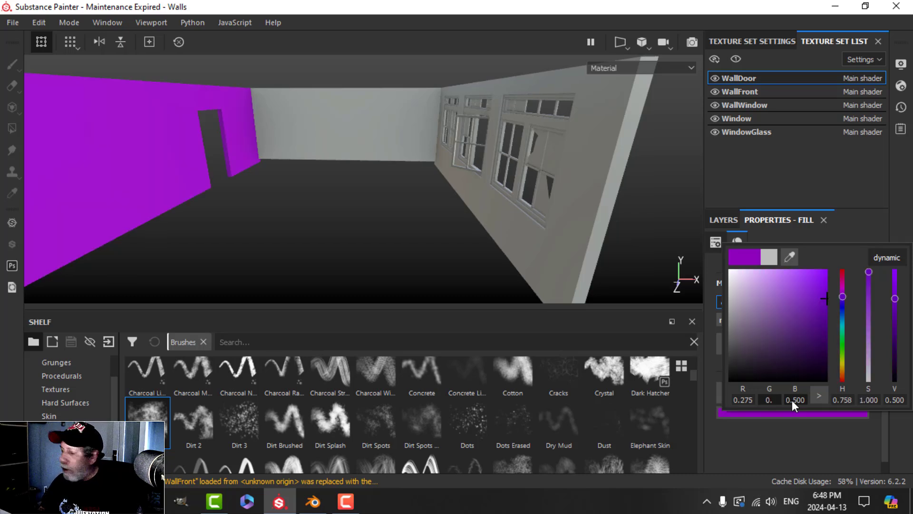
text(220)
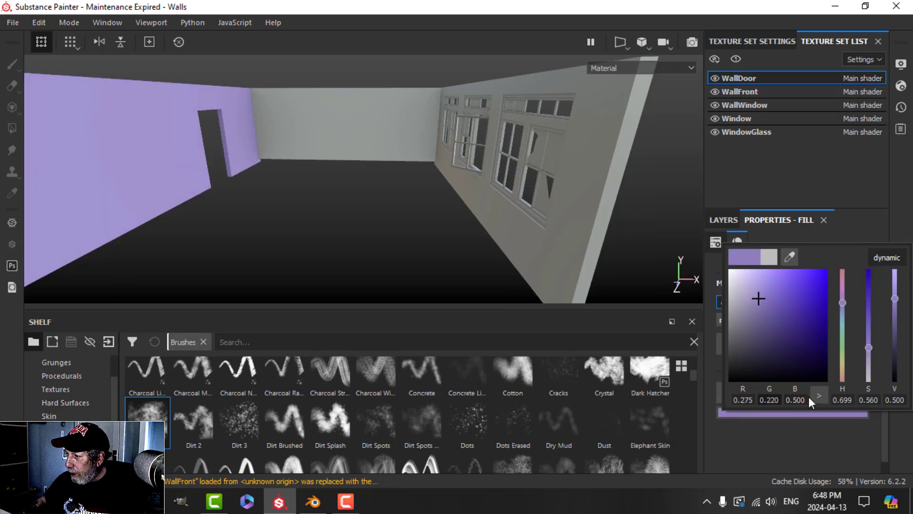
Step: Set blue to 0.120 and hue to 0.107, completing Dirt1's tan colour
click(805, 400)
key(BackSpace)
key(BackSpace)
key(BackSpace)
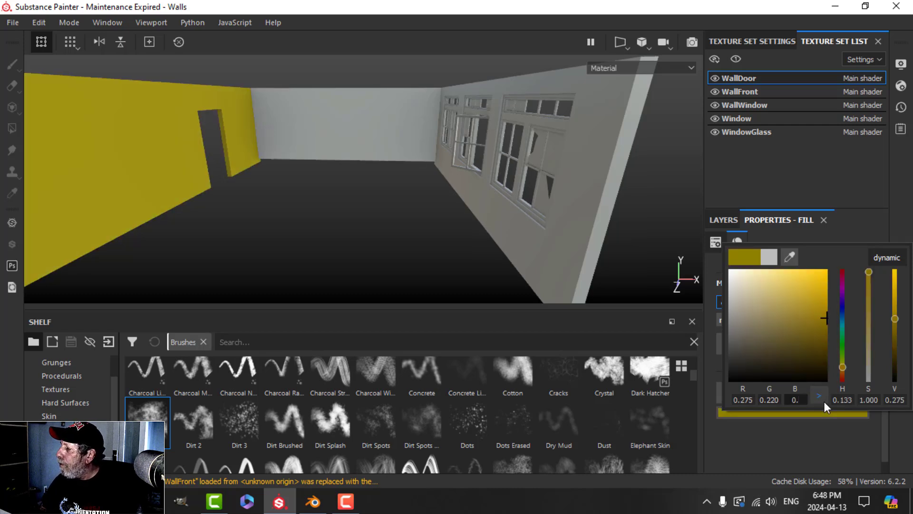
text(120)
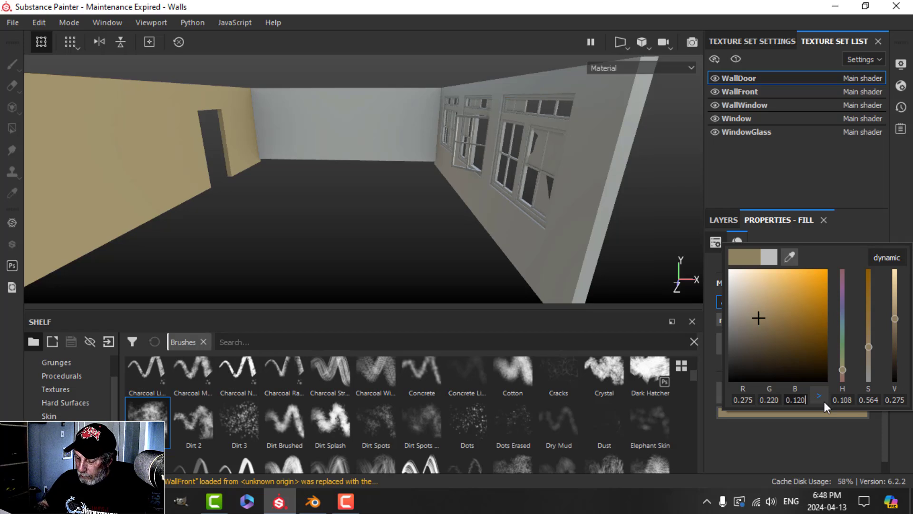
key(Return)
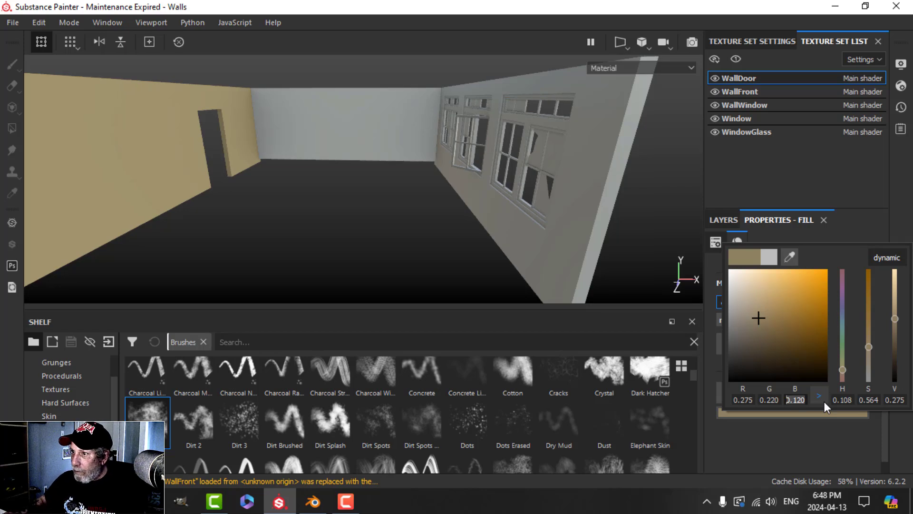
click(852, 397)
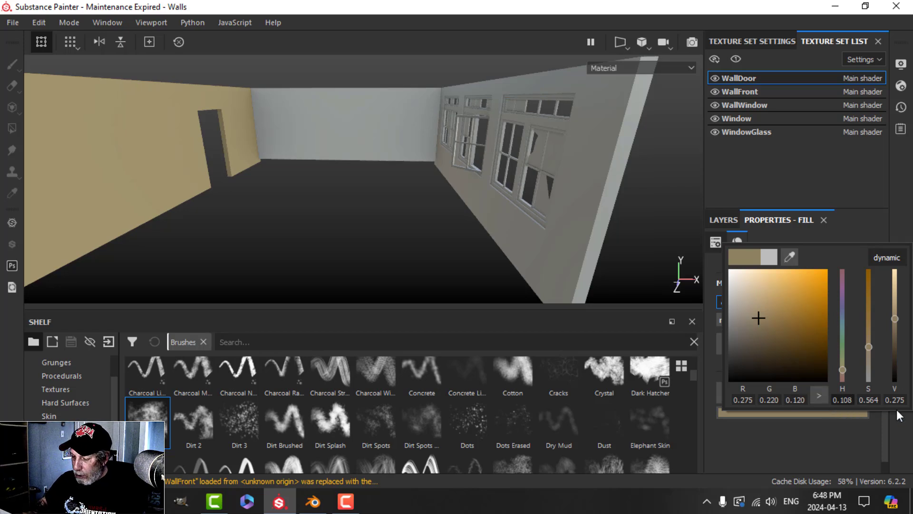
key(BackSpace)
key(BackSpace)
key(BackSpace)
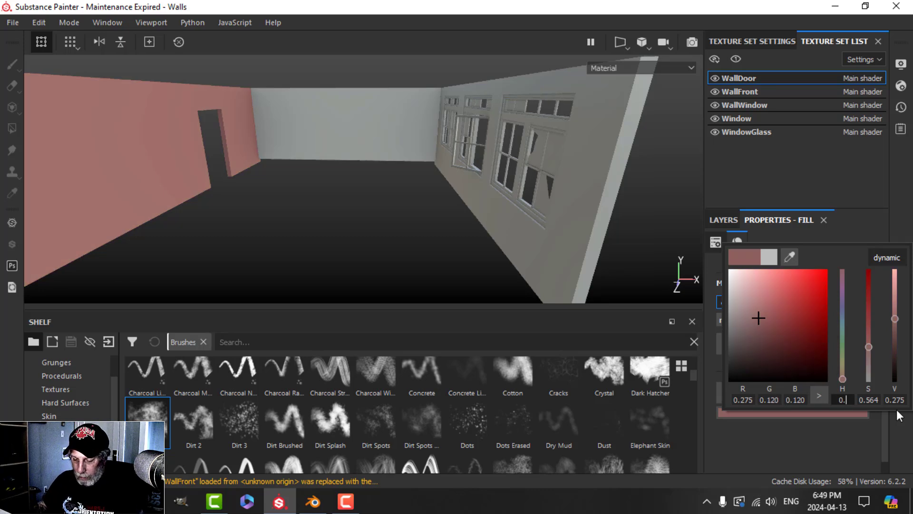
text(107)
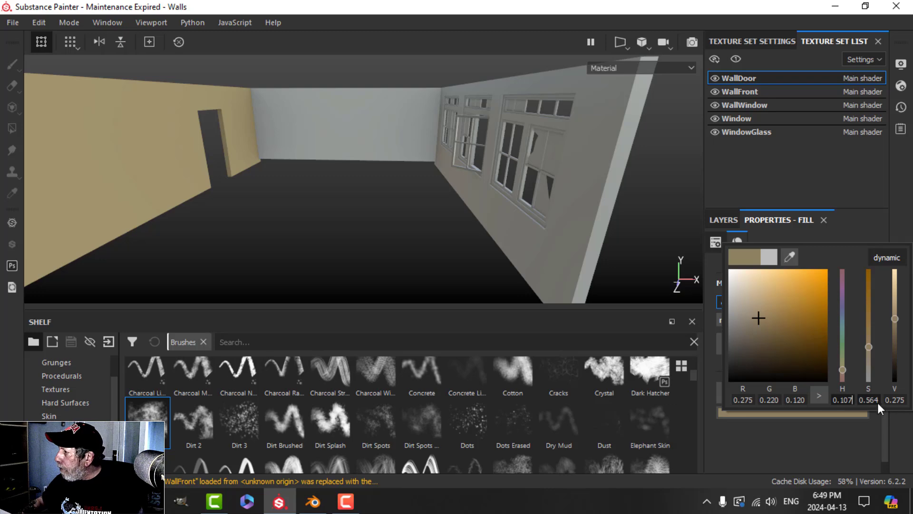
click(906, 221)
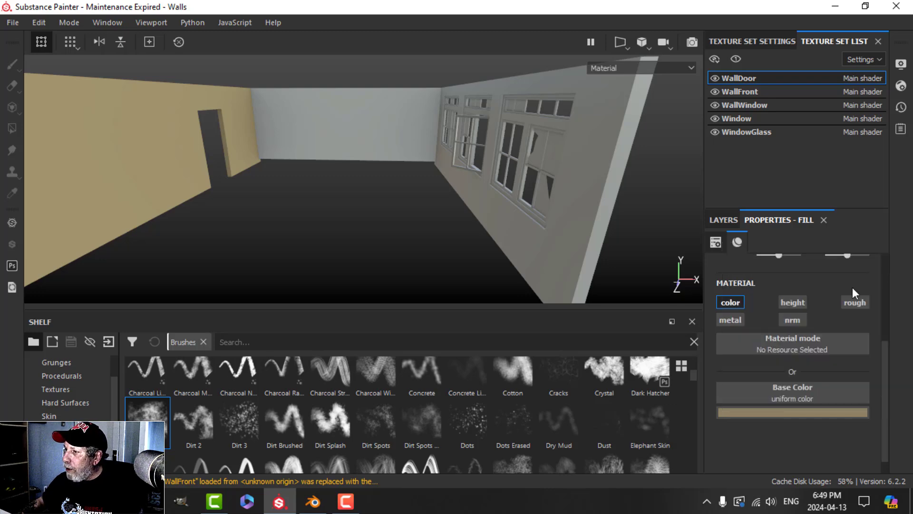
click(730, 221)
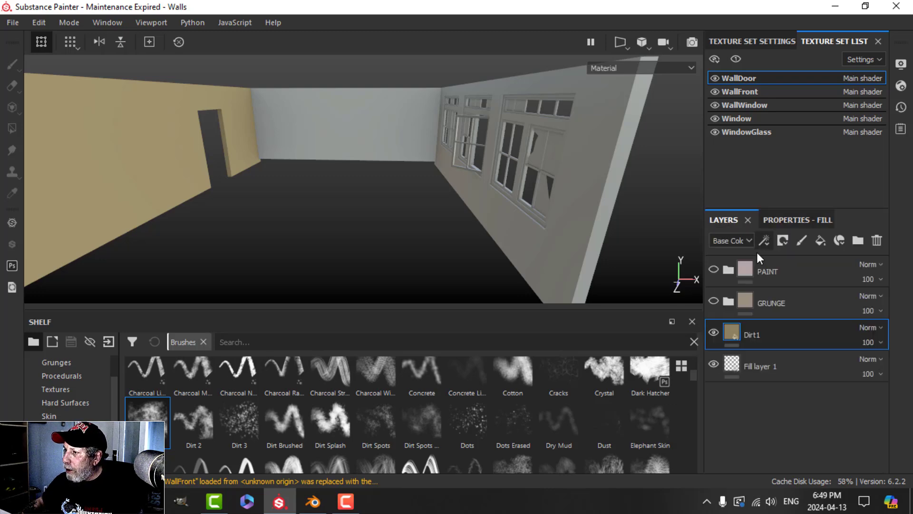
Step: Duplicate Dirt1 and name the copy Dirt2
right_click(746, 331)
click(623, 265)
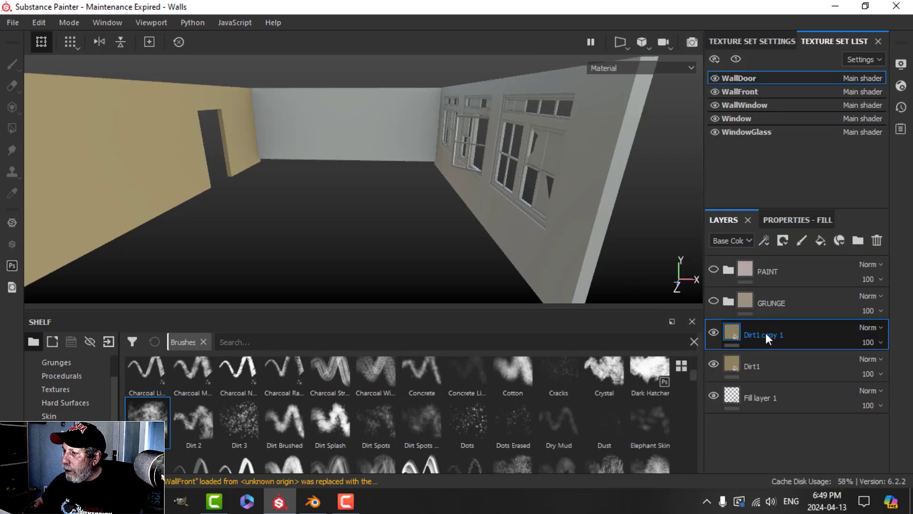
text(Dirt2)
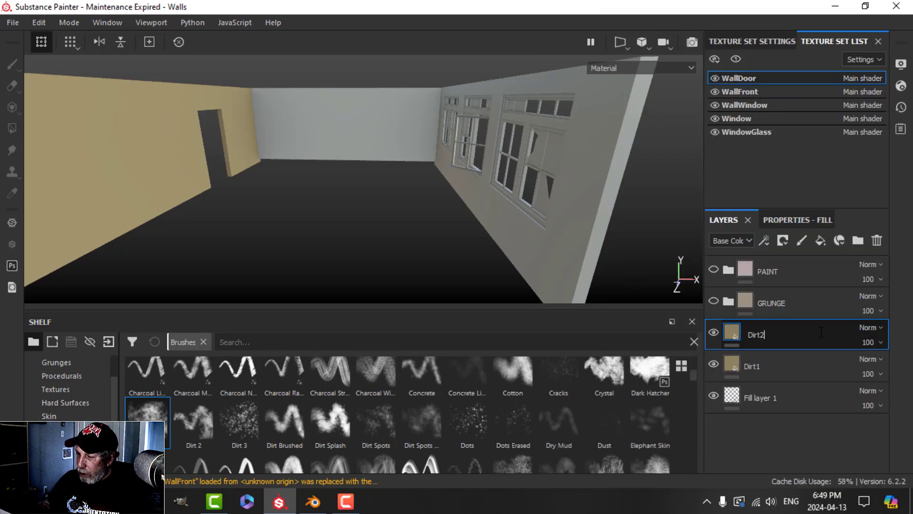
key(Return)
Step: Give Dirt2 a dark brown base colour of R 0.178, G 0.109, B 0.060
click(796, 221)
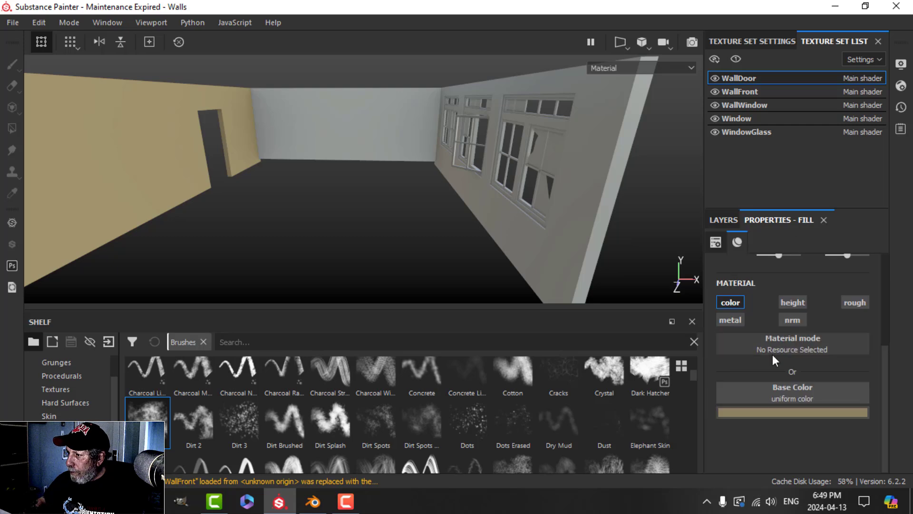
click(784, 413)
click(753, 403)
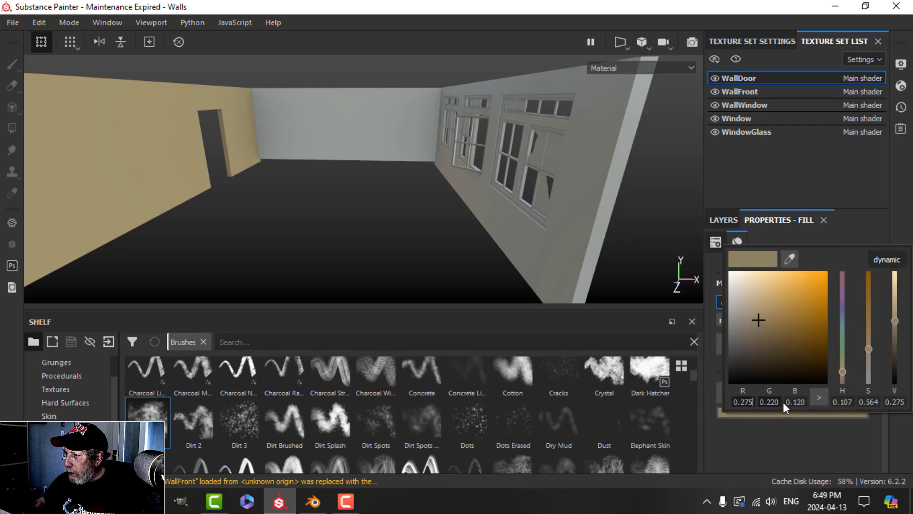
text(0.)
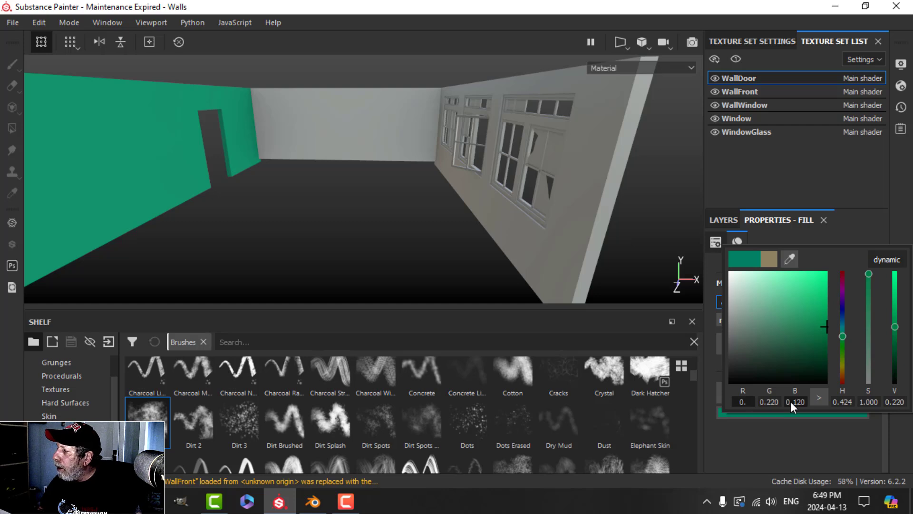
text(178)
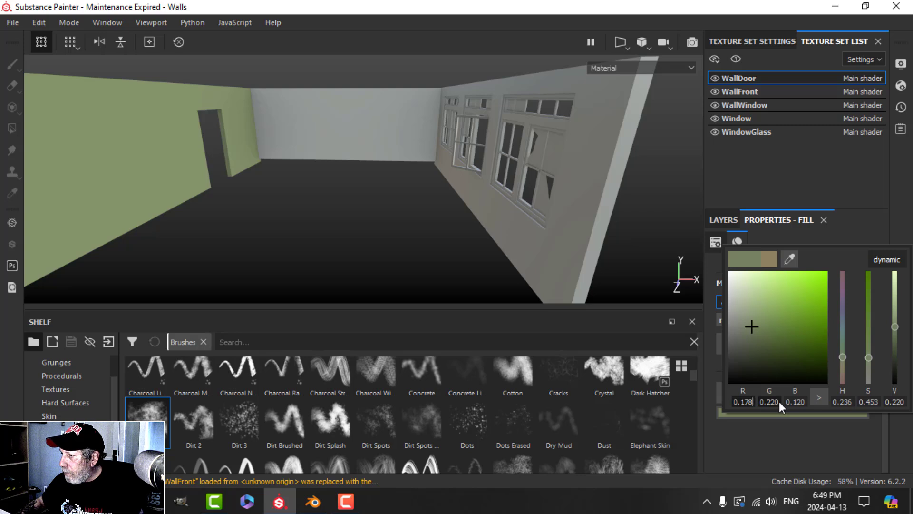
click(778, 401)
text(0.)
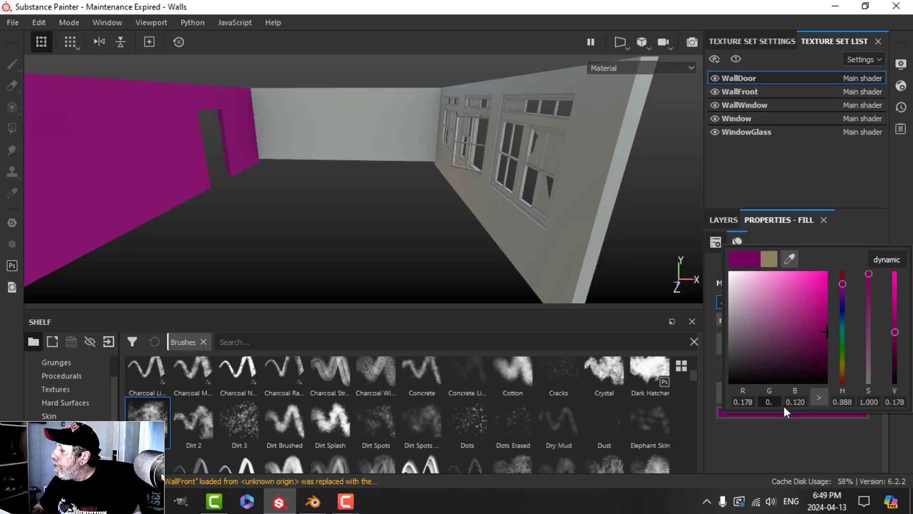
text(109)
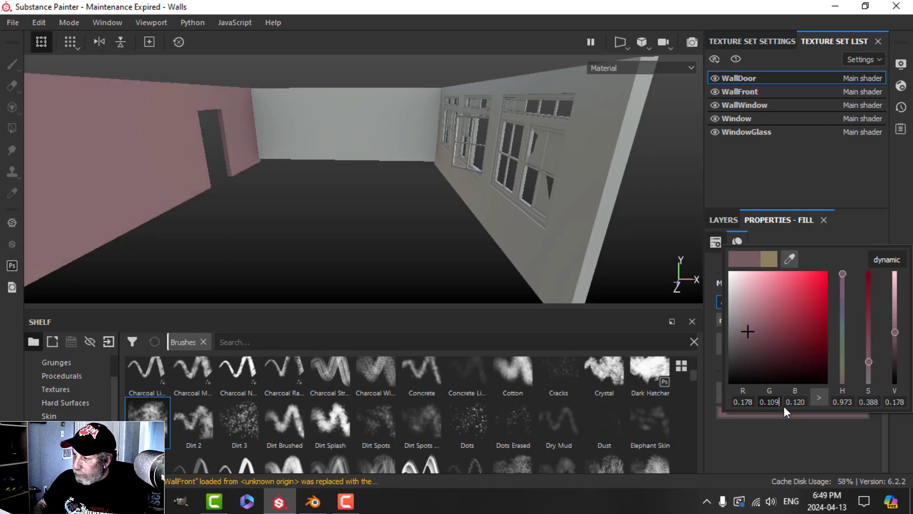
click(803, 403)
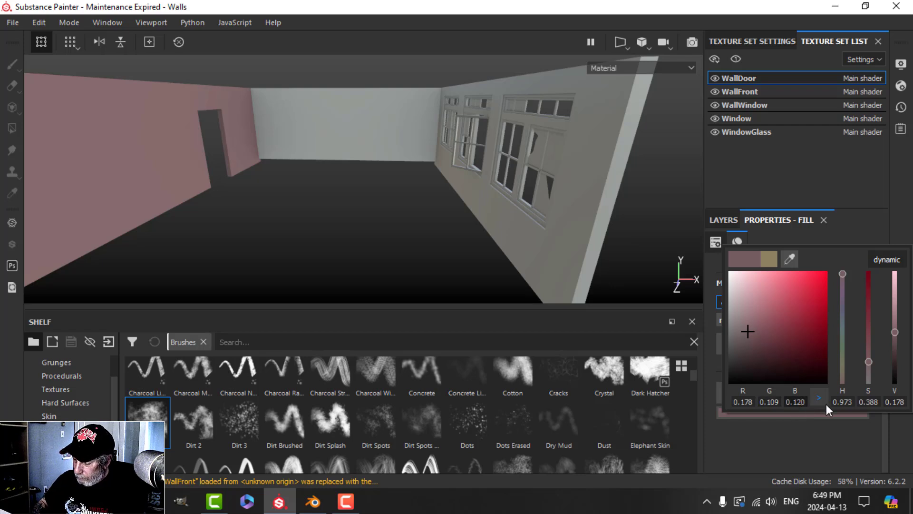
key(BackSpace)
key(BackSpace)
key(BackSpace)
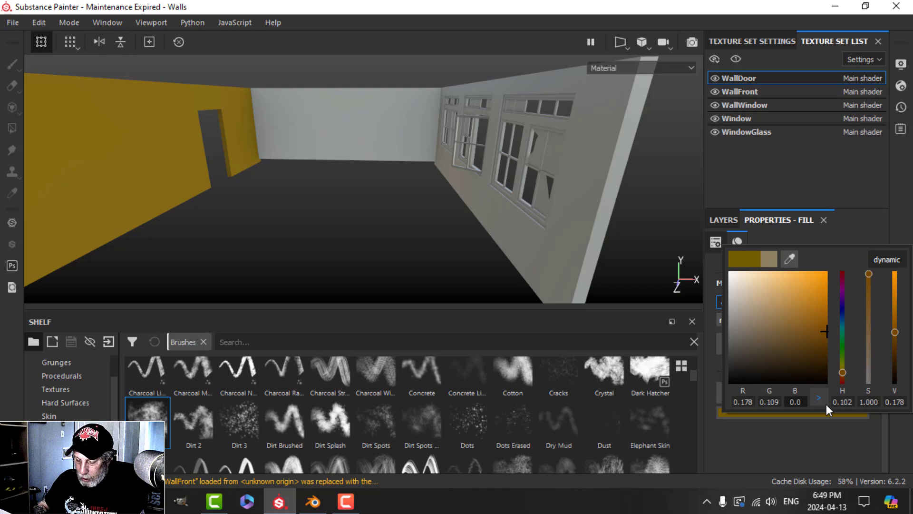
text(60)
key(Return)
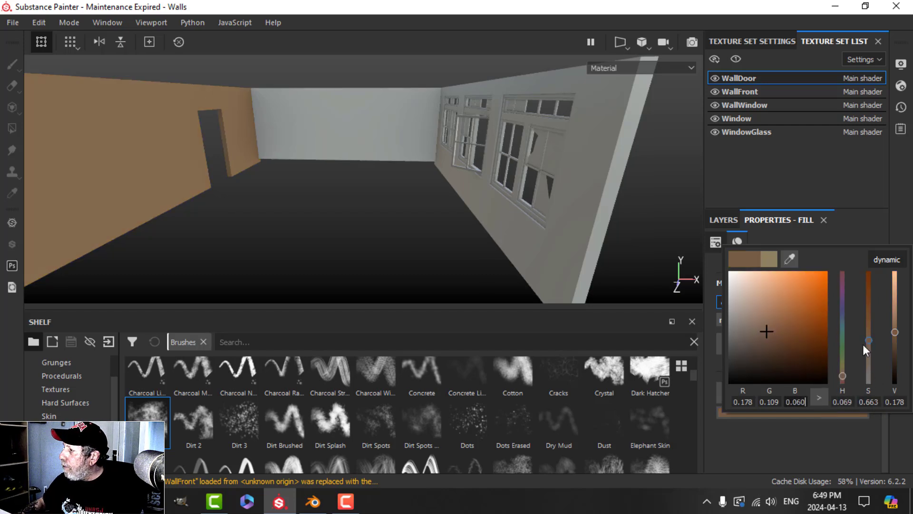
Step: Duplicate the Dirt2 layer from the layer stack
click(737, 220)
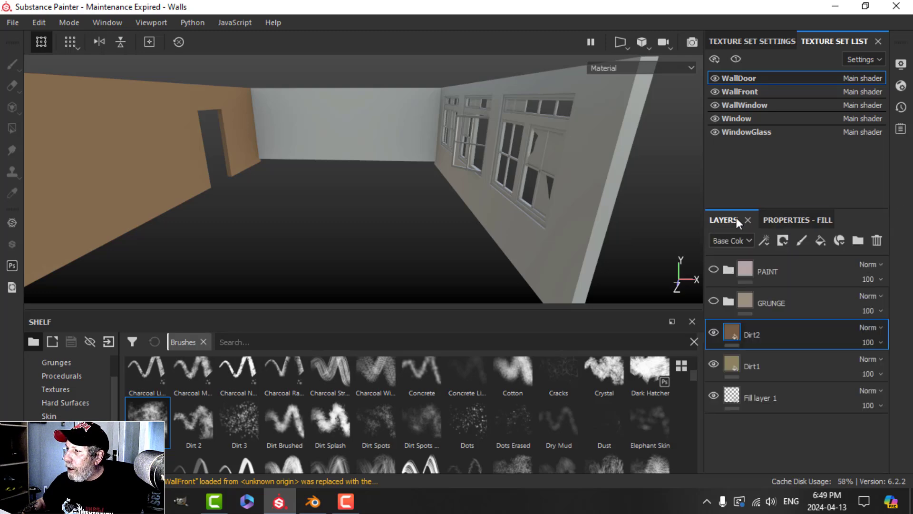
right_click(755, 332)
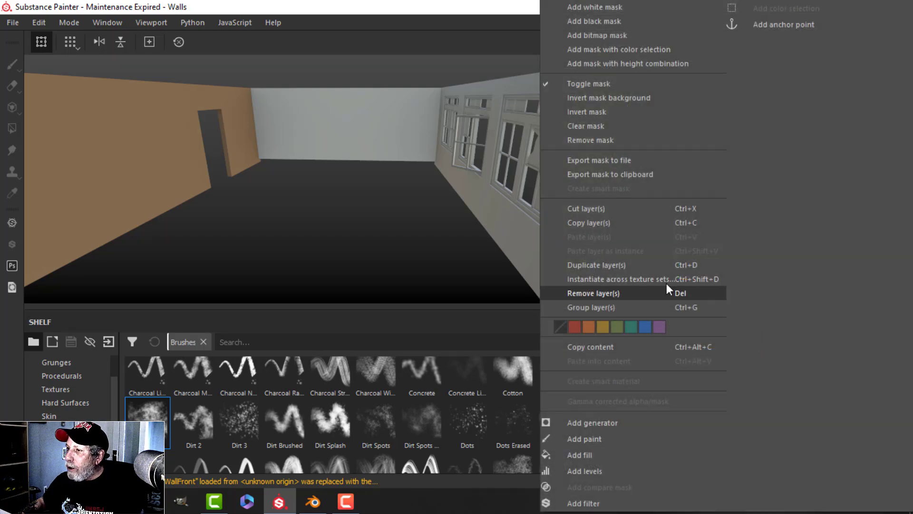
click(683, 282)
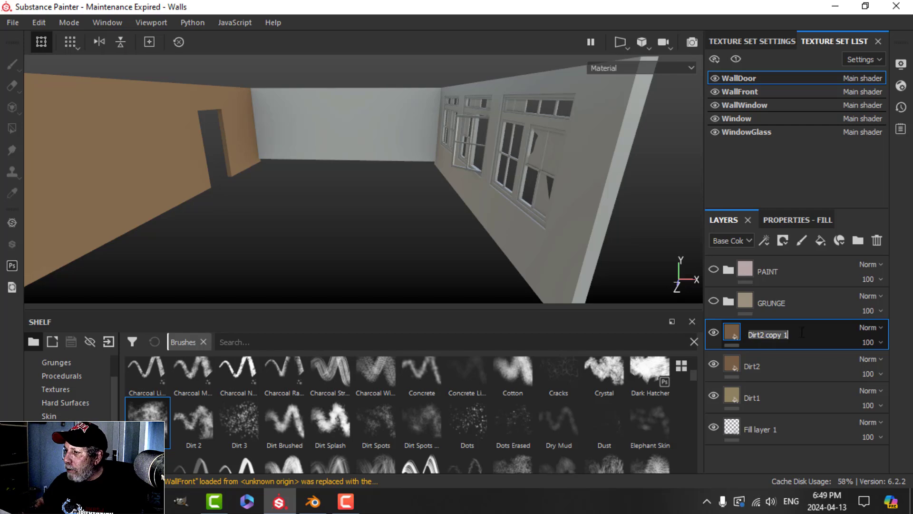
Step: Rename the Dirt2 copy to Dirt3 and set its base colour to R 0.062, G 0.043, B 0.024
text(Dirt)
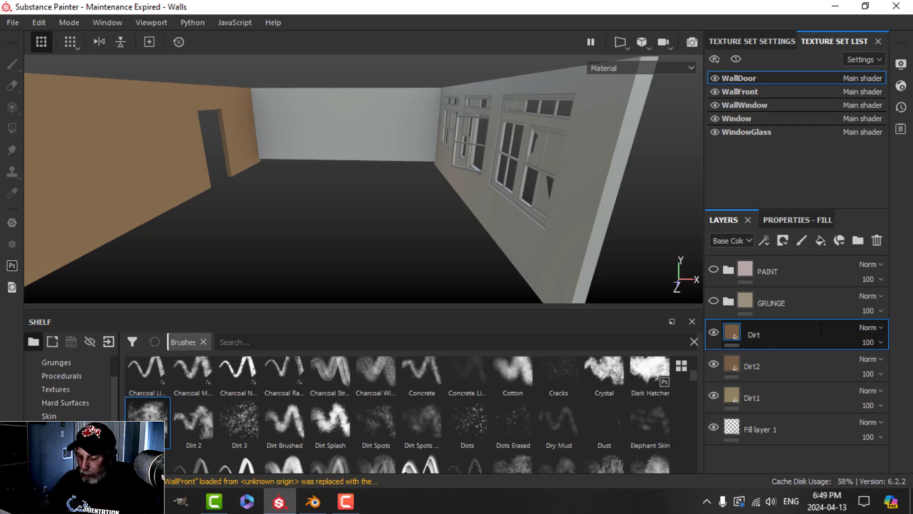
key(Return)
click(782, 223)
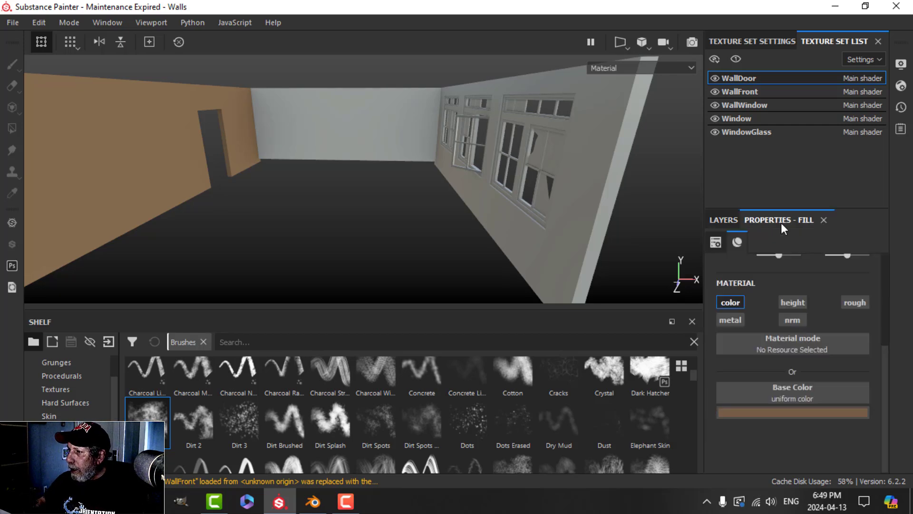
click(772, 410)
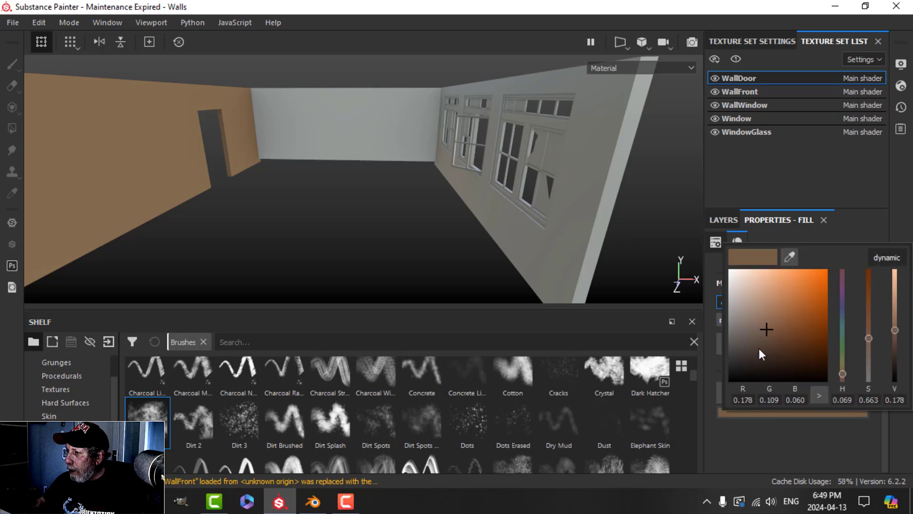
click(749, 398)
text(0.)
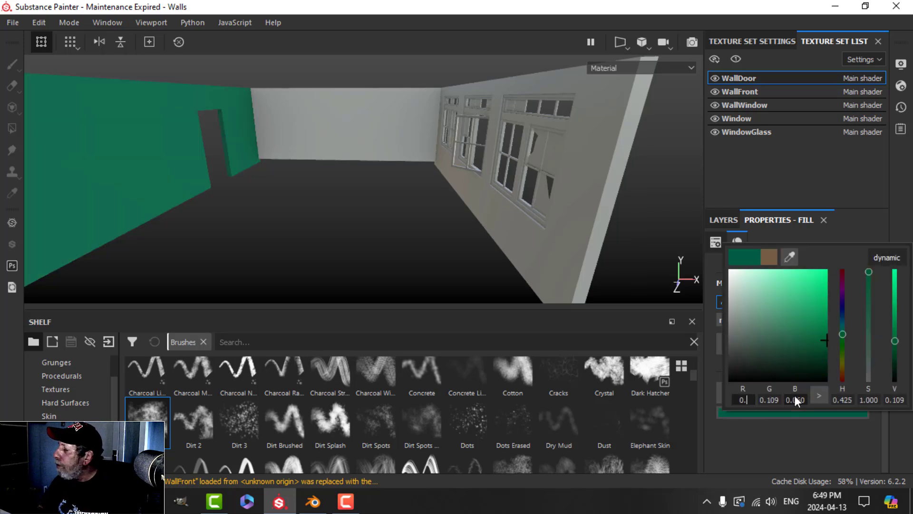
text(062)
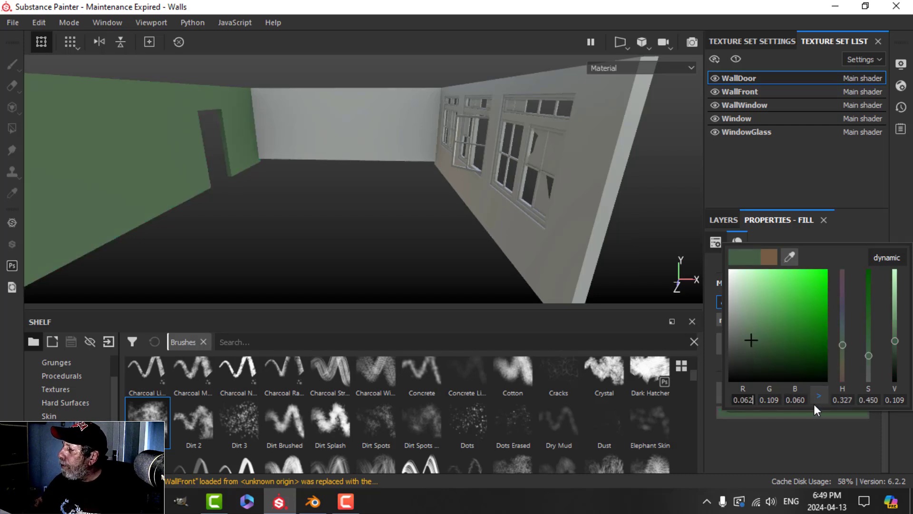
click(769, 399)
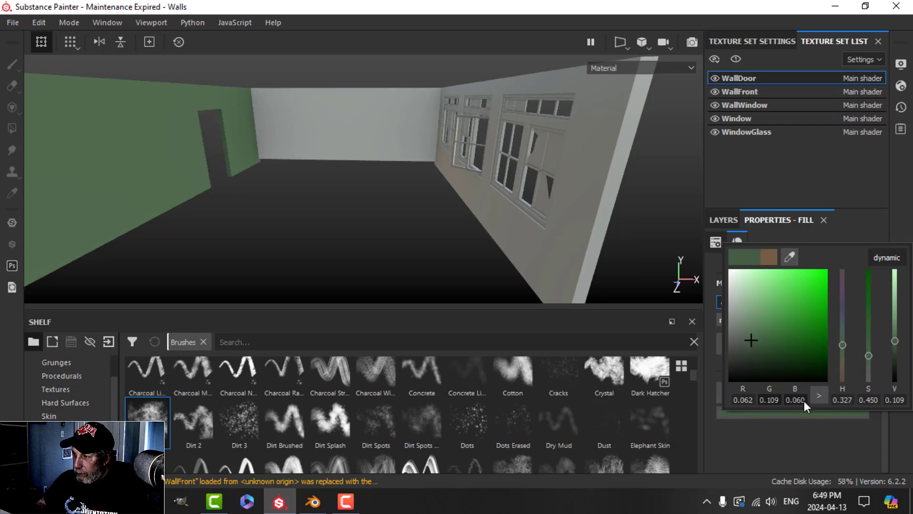
text(0.043)
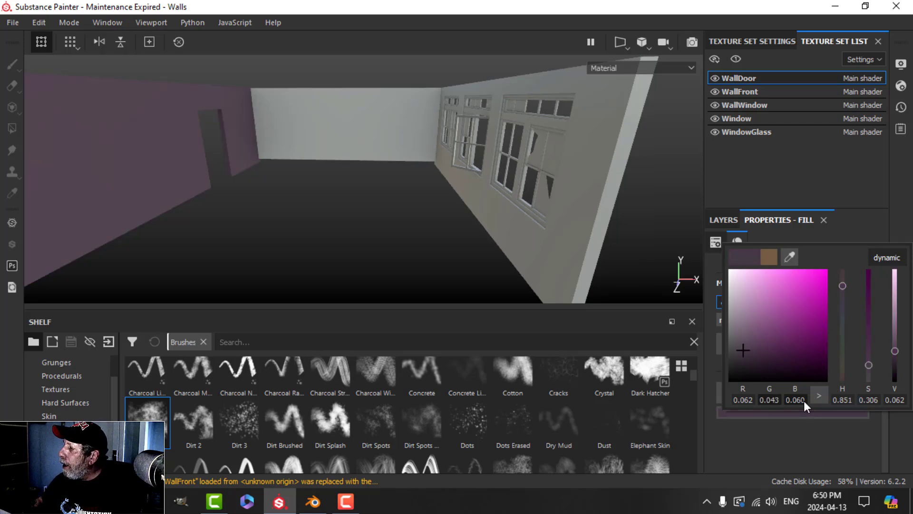
click(805, 397)
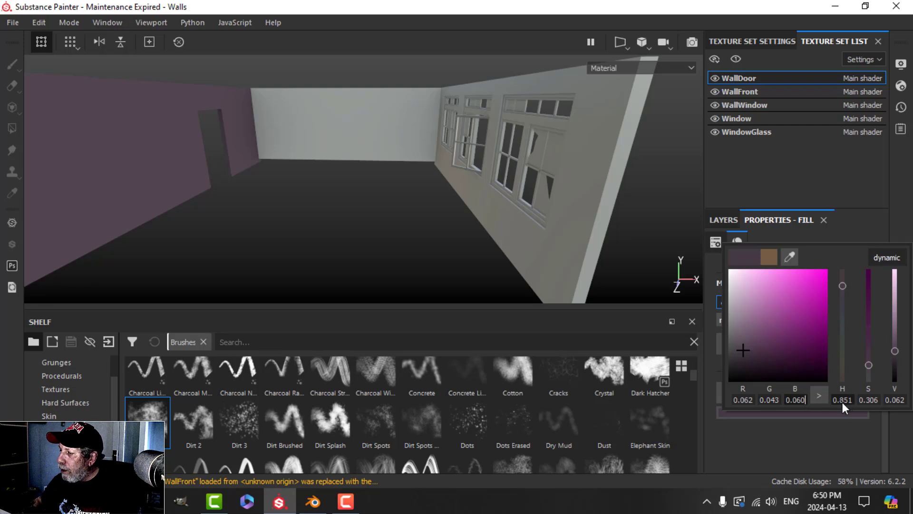
text(0.024)
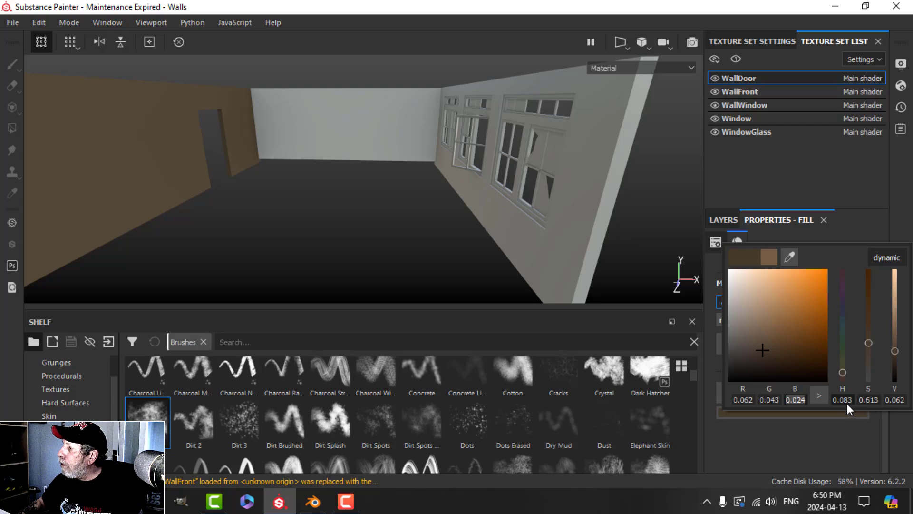
click(900, 216)
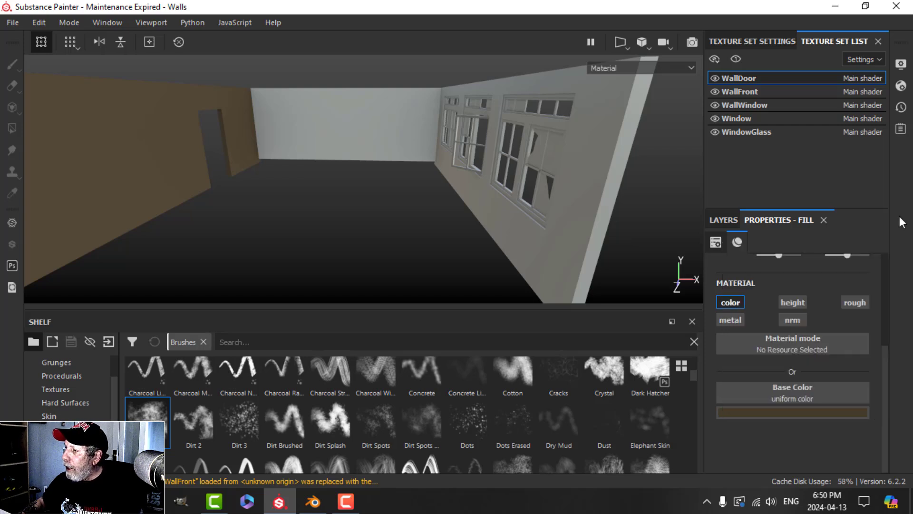
click(725, 220)
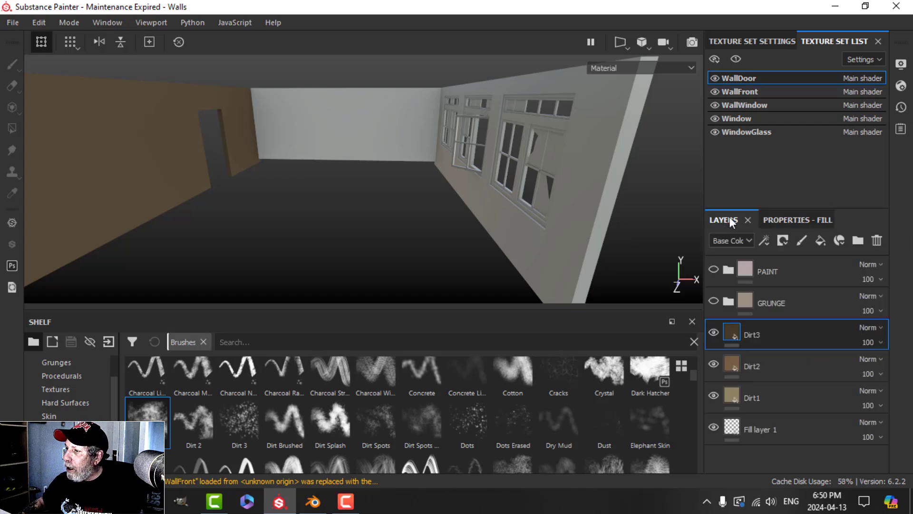
Step: Select Dirt3, Dirt2 and Dirt1 and group them into a folder named DIRT
shift+click(761, 359)
shift+click(767, 391)
key(ctrl+g)
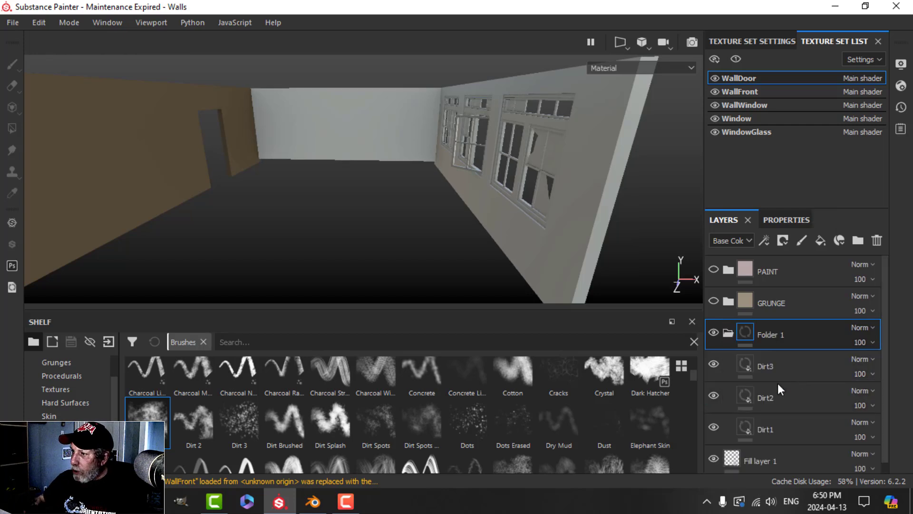
key(Caps_Lock)
text(DIRT)
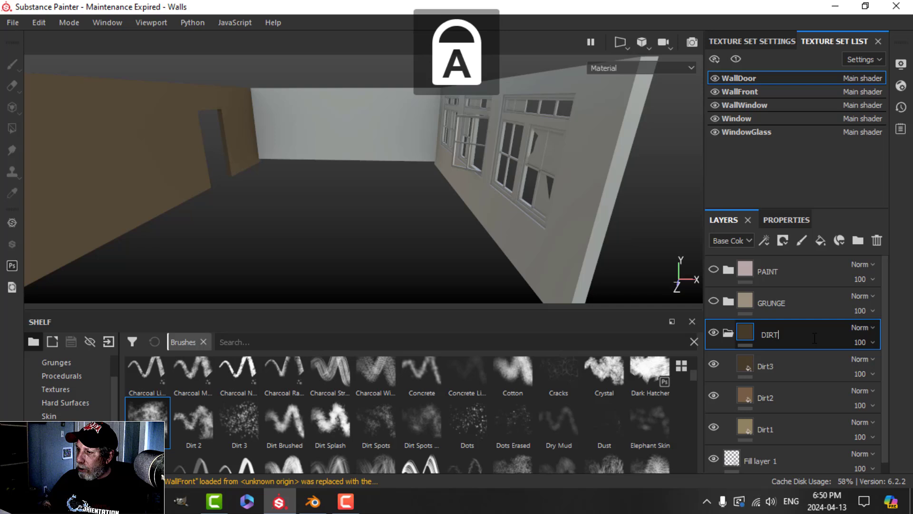
key(Return)
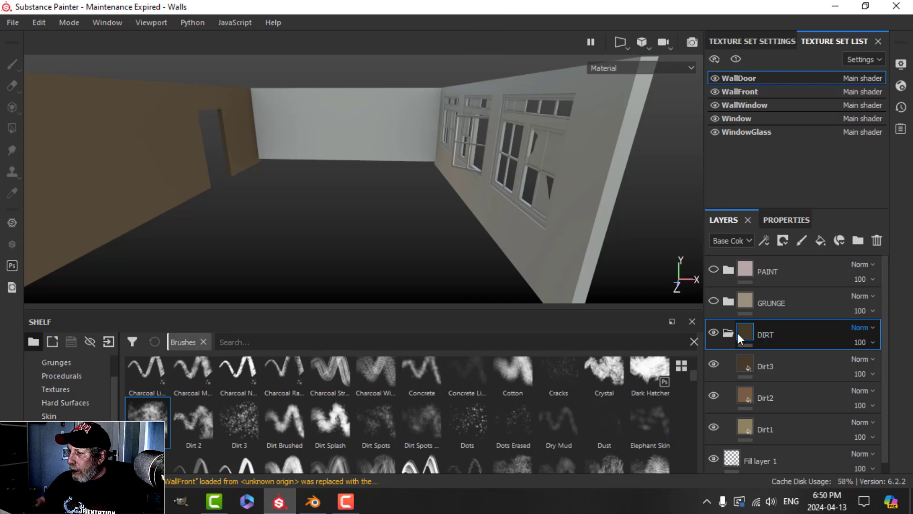
click(729, 333)
click(728, 334)
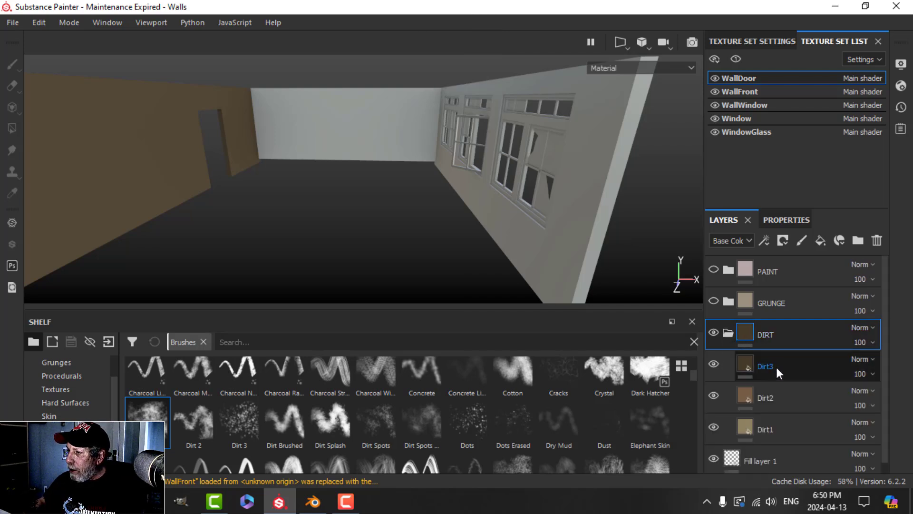
Step: Set Dirt3's blend mode to Multiply and collapse the DIRT folder
click(774, 369)
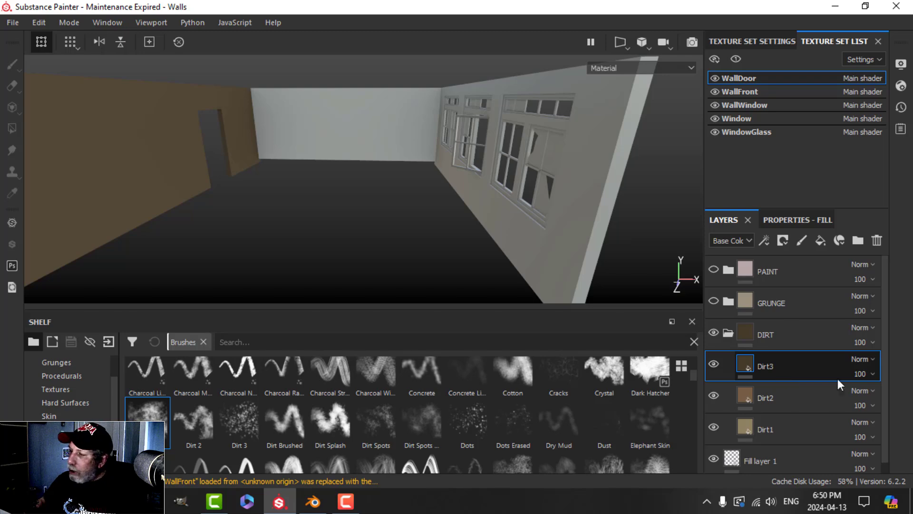
click(861, 356)
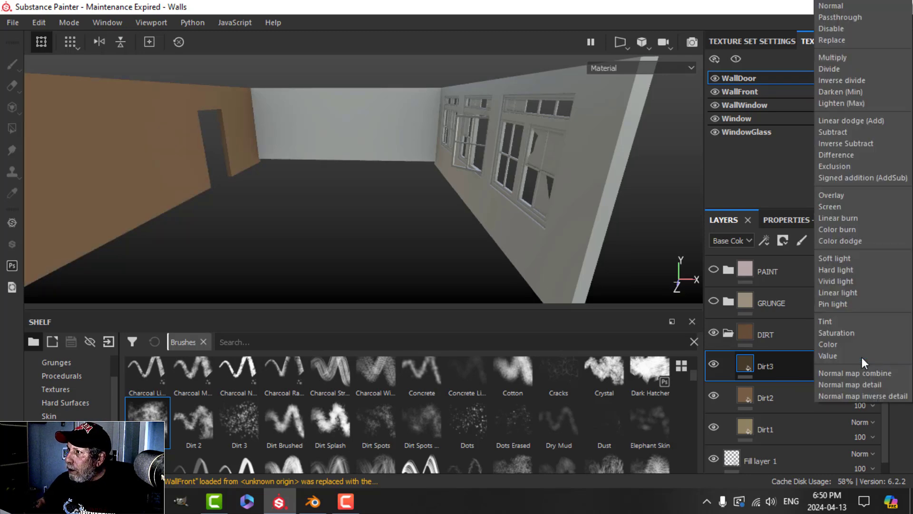
click(832, 62)
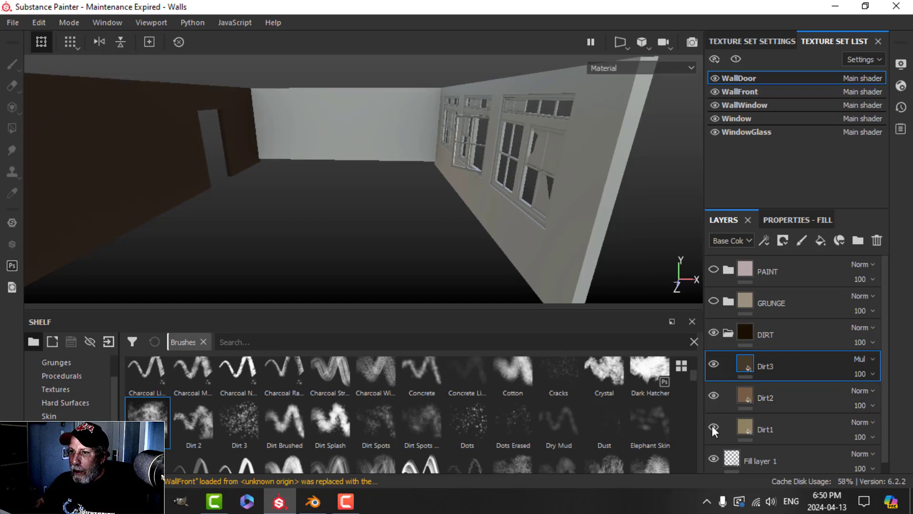
click(728, 331)
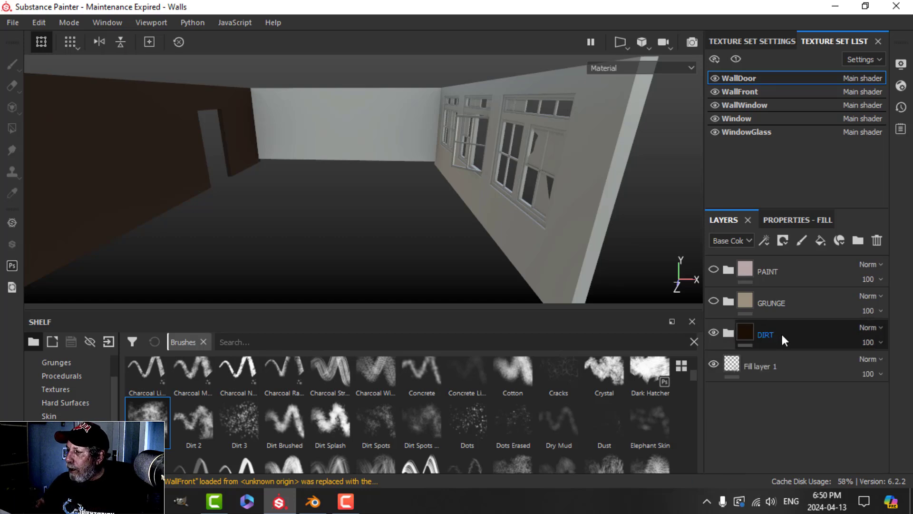
Step: Turn the GRUNGE and PAINT folders' visibility back on and select PAINT
click(714, 301)
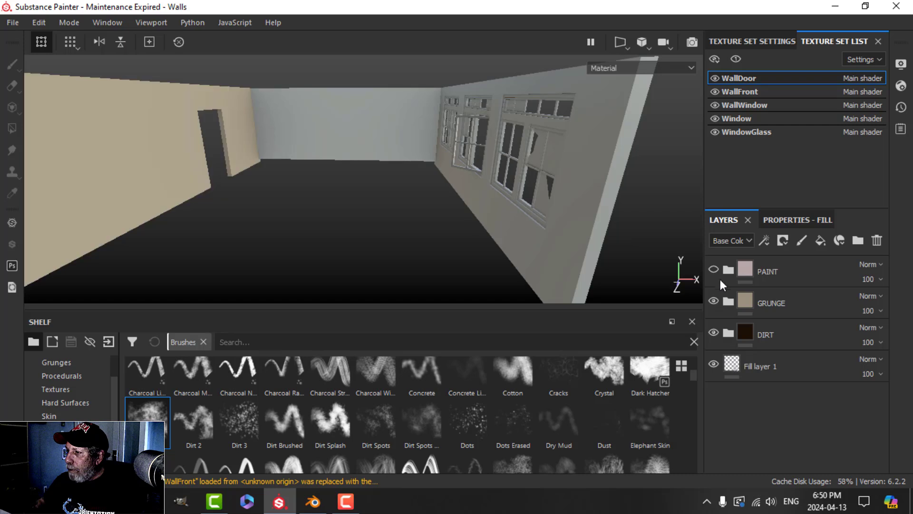
click(714, 269)
click(788, 273)
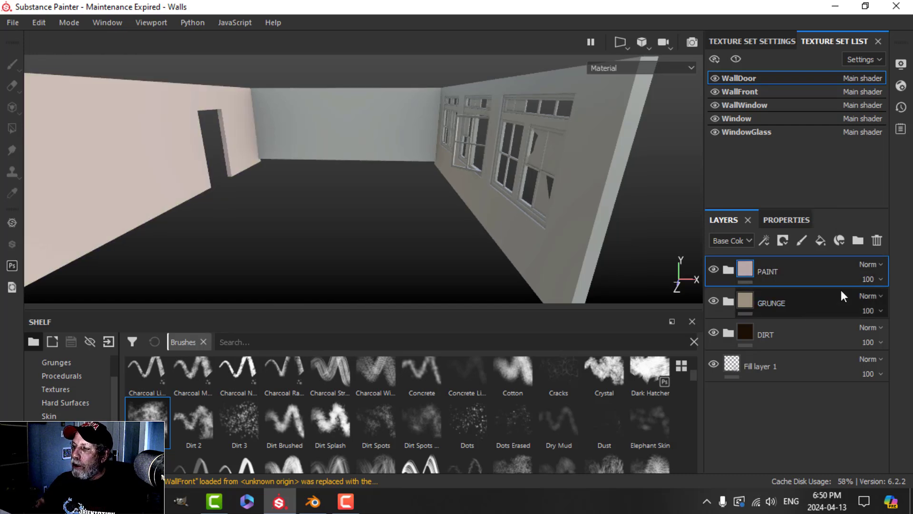
alt+drag(452, 238, 405, 219)
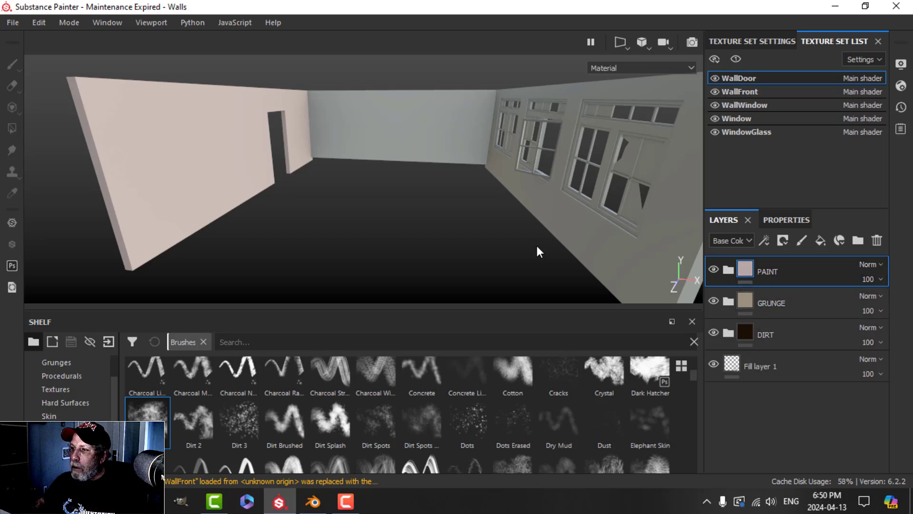
Step: Rename Fill layer 1 to ROUGNESS, then reselect the PAINT folder
double_click(761, 367)
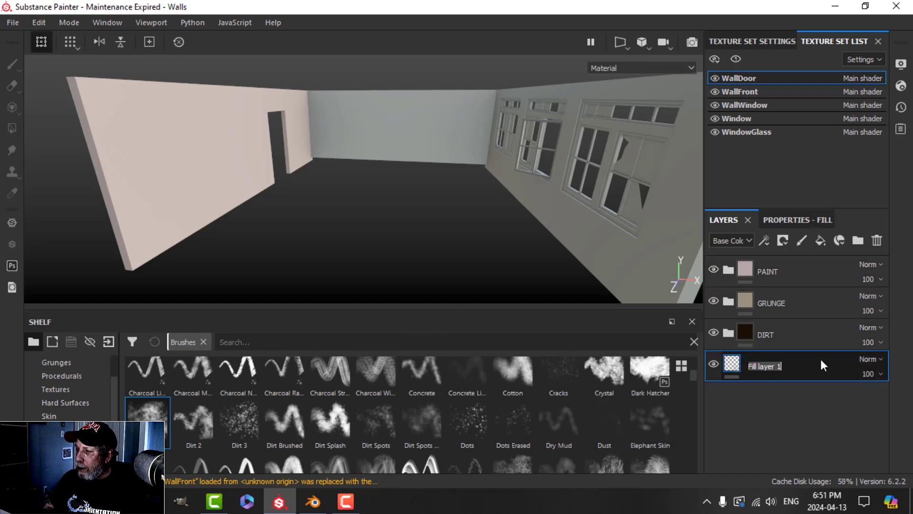
text(ROUGNE)
key(Return)
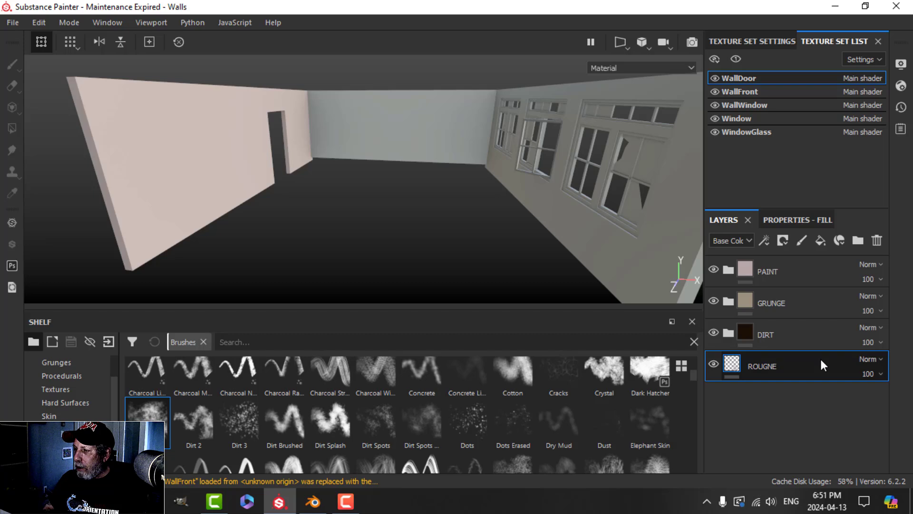
text(SS)
key(Return)
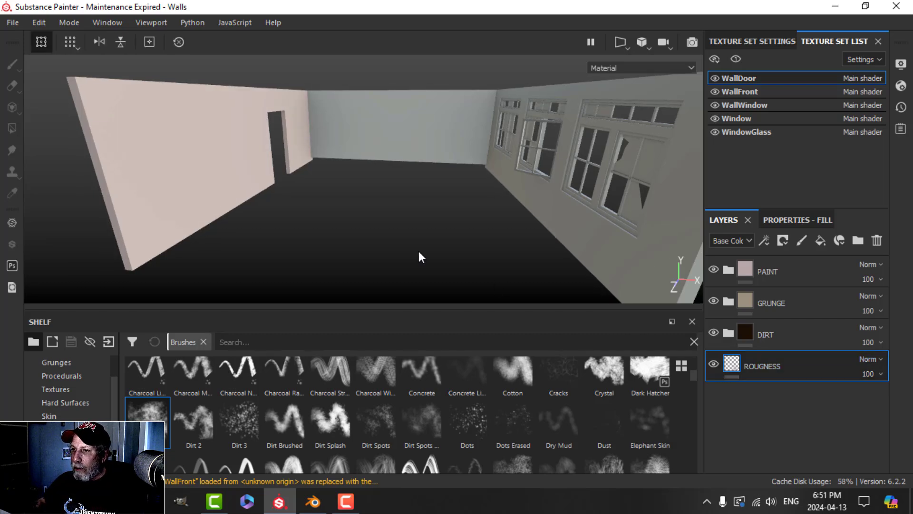
scroll(416, 235, up, 2)
click(836, 274)
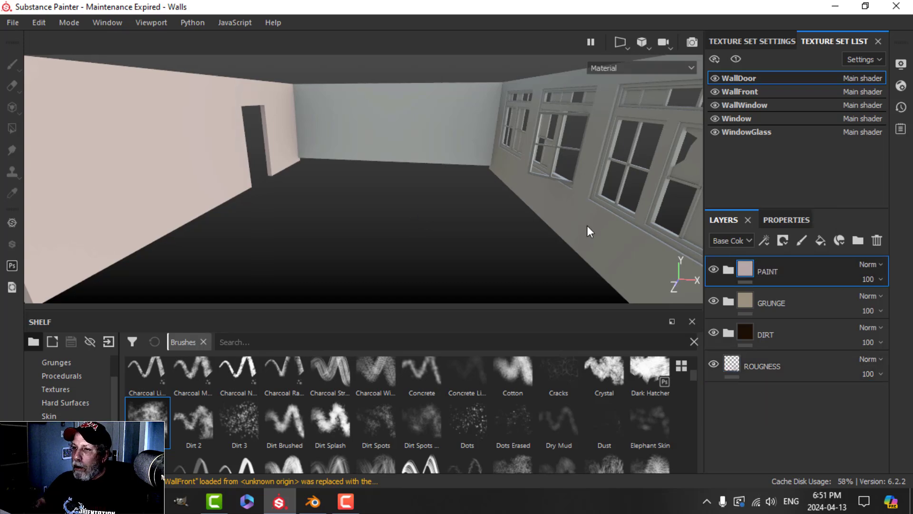
Step: Add a black mask to the Paint2 layer inside the PAINT folder
alt+drag(480, 213, 484, 226)
click(728, 269)
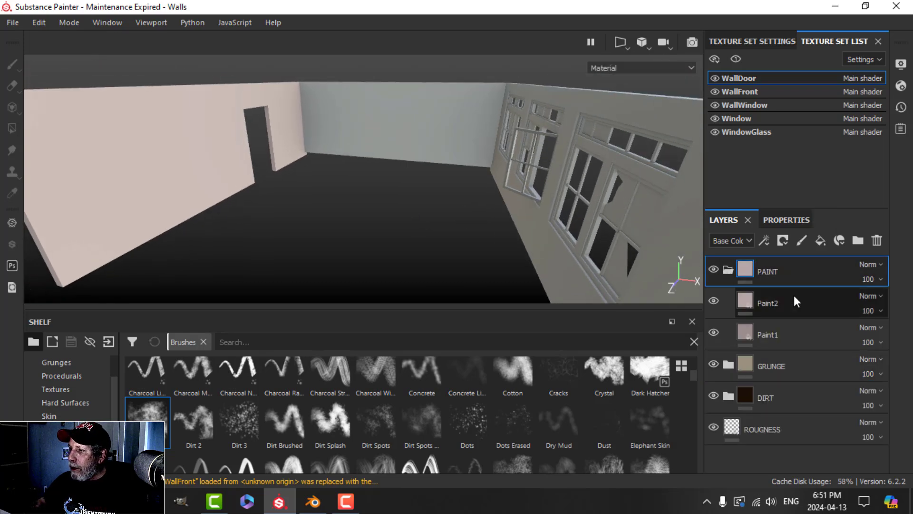
click(782, 309)
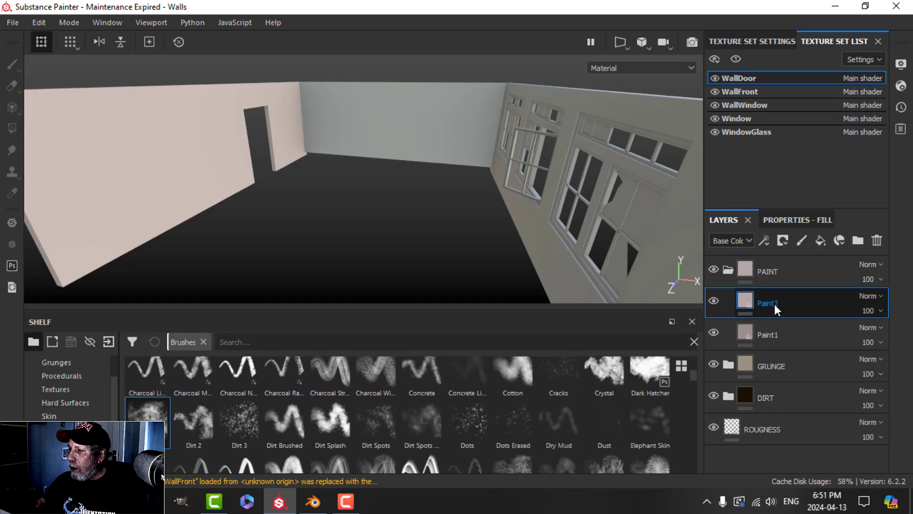
click(783, 240)
click(799, 272)
Step: Add a fill effect to Paint2's mask using the BnW Spots 3 procedural as grayscale
click(764, 240)
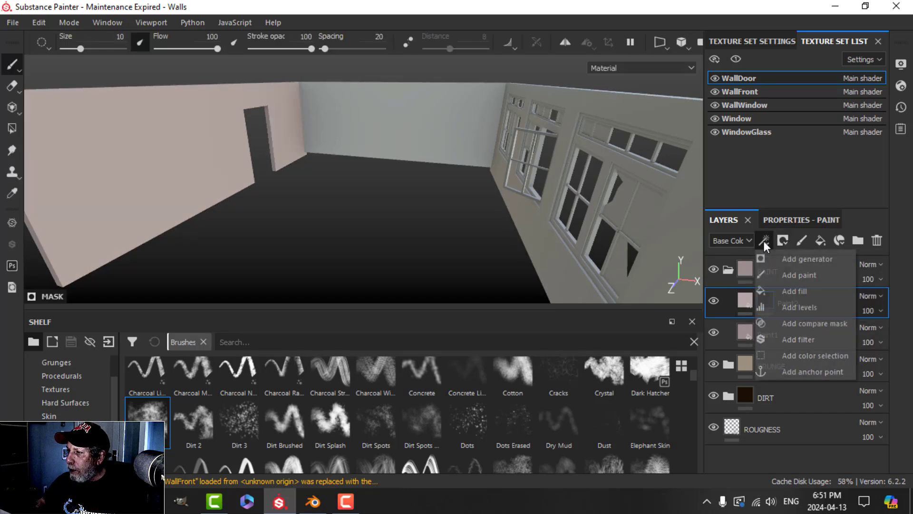
click(797, 292)
click(818, 219)
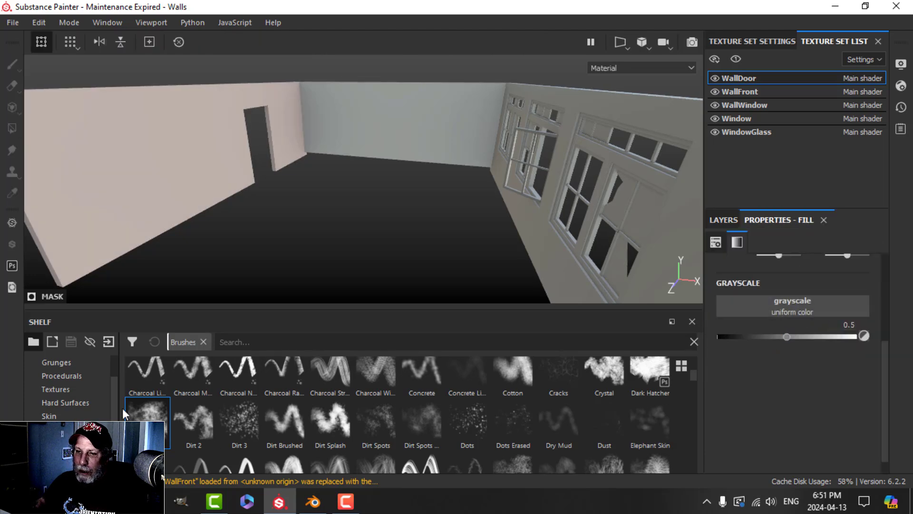
scroll(73, 406, up, 2)
click(68, 416)
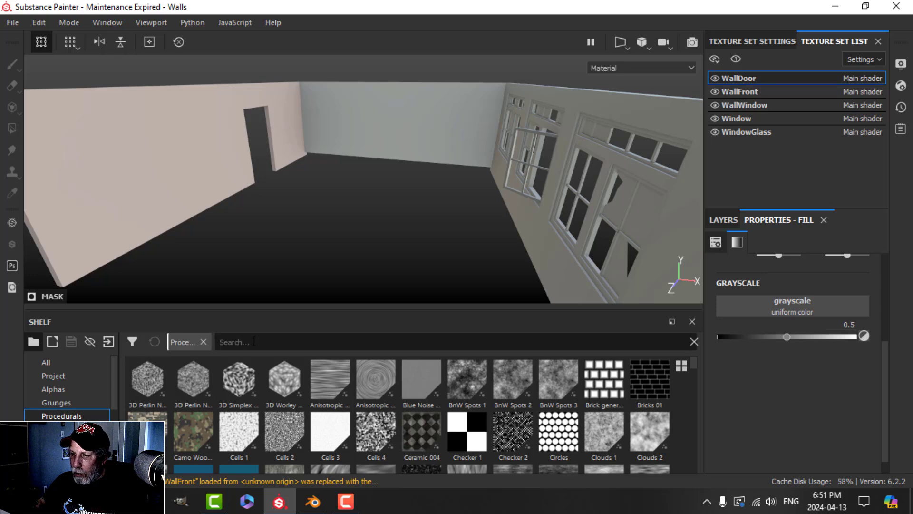
text(BNW)
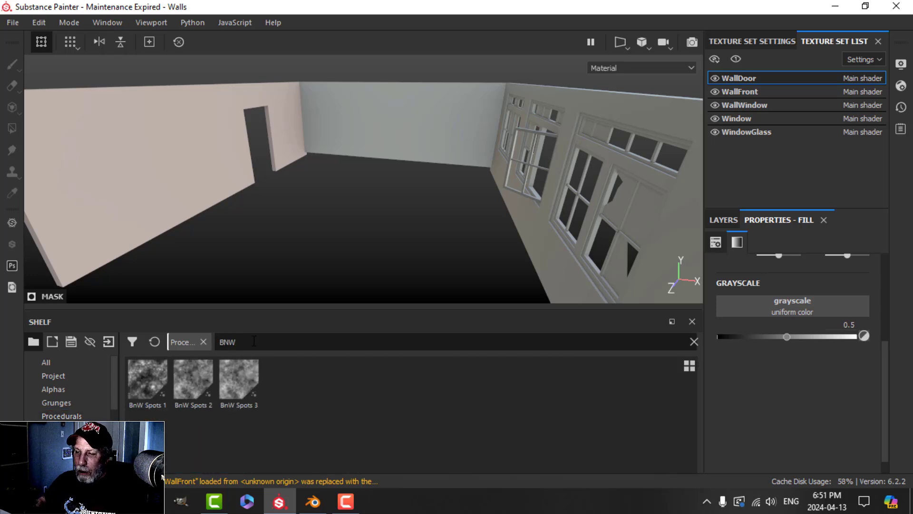
mouse_move(245, 375)
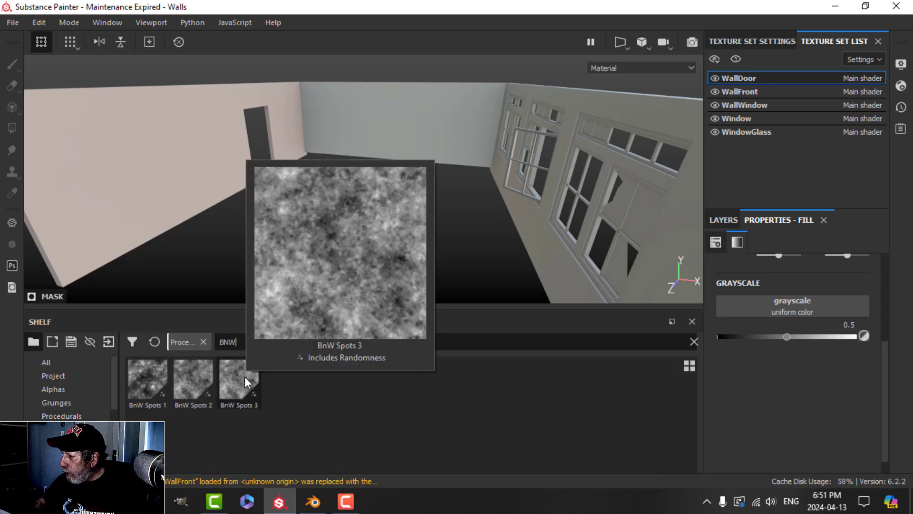
drag(244, 376, 754, 303)
Step: Set the BnW Spots 3 mask contrast to 0.04
scroll(205, 161, up, 3)
alt+middle_drag(187, 173, 255, 168)
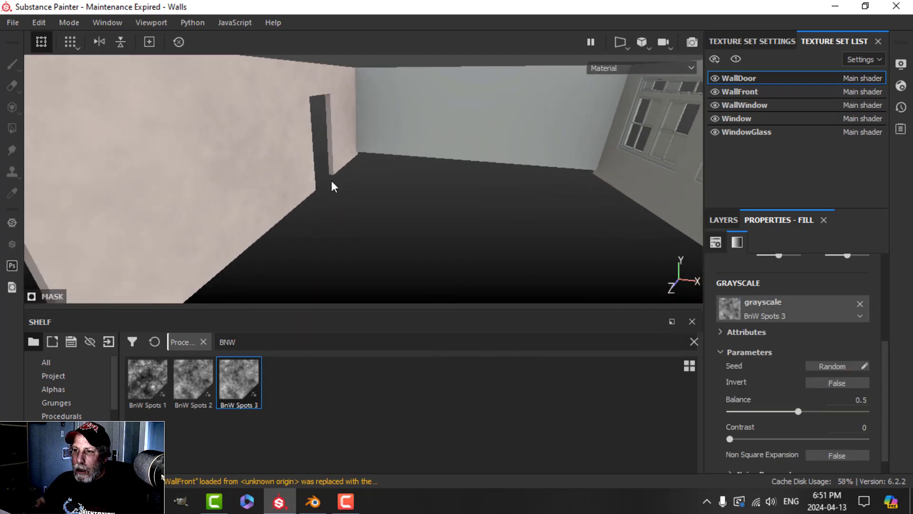
alt+drag(333, 181, 286, 179)
alt+drag(387, 177, 538, 253)
scroll(786, 384, down, 1)
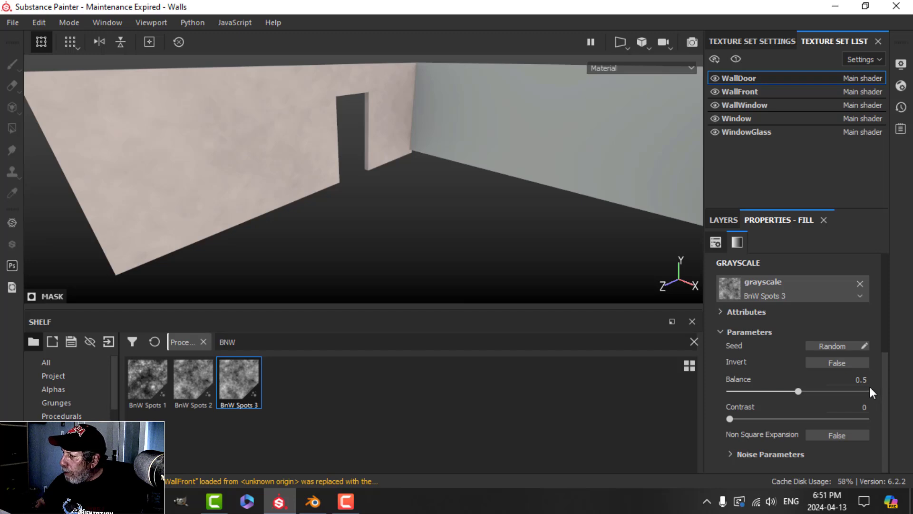
click(854, 410)
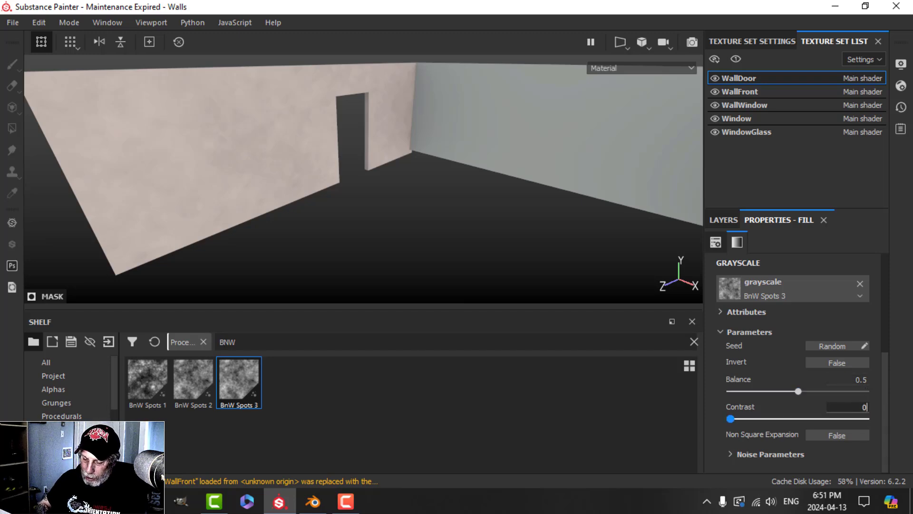
text(.04)
key(Return)
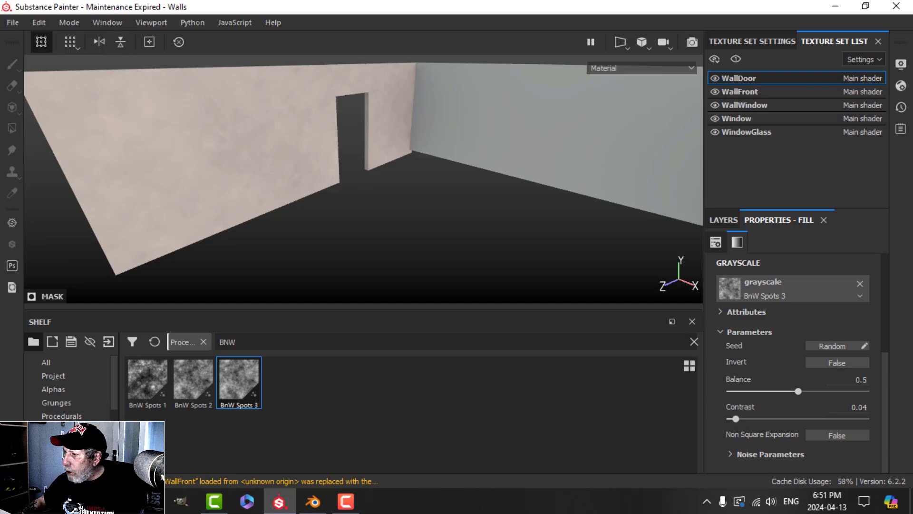
Step: Set the spots mask's noise Disorder to 0.5
click(731, 454)
scroll(812, 454, down, 2)
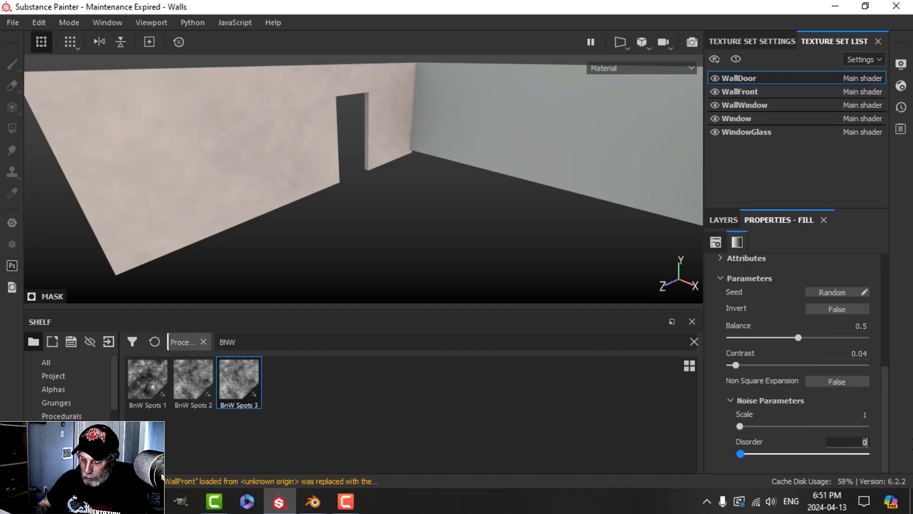
text(0.5)
key(Return)
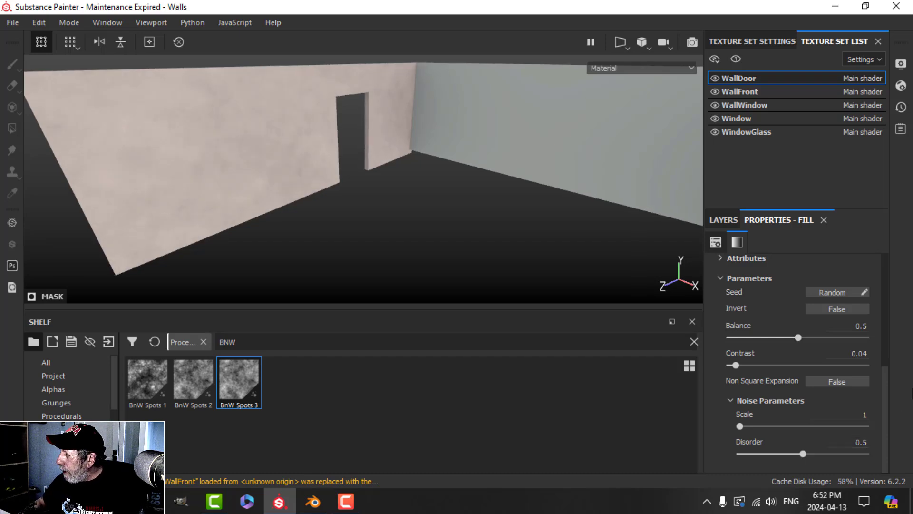
click(723, 219)
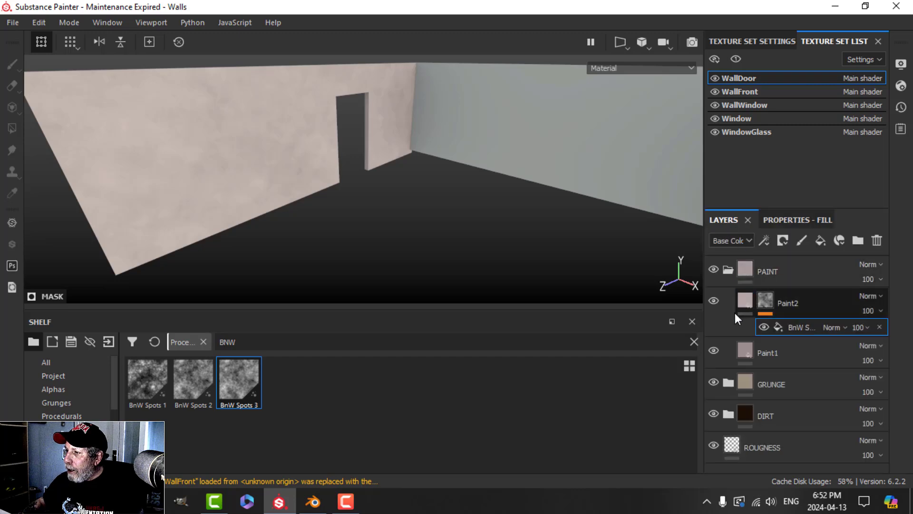
Step: Hide the PAINT folder and expand the GRUNGE folder
click(728, 270)
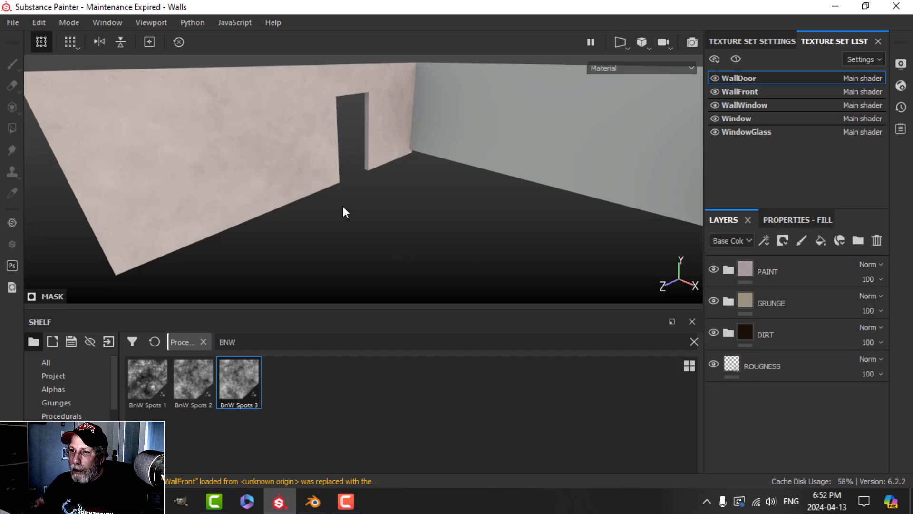
mouse_move(342, 206)
alt+mouse_down()
mouse_move(343, 197)
mouse_move(355, 207)
alt+mouse_up()
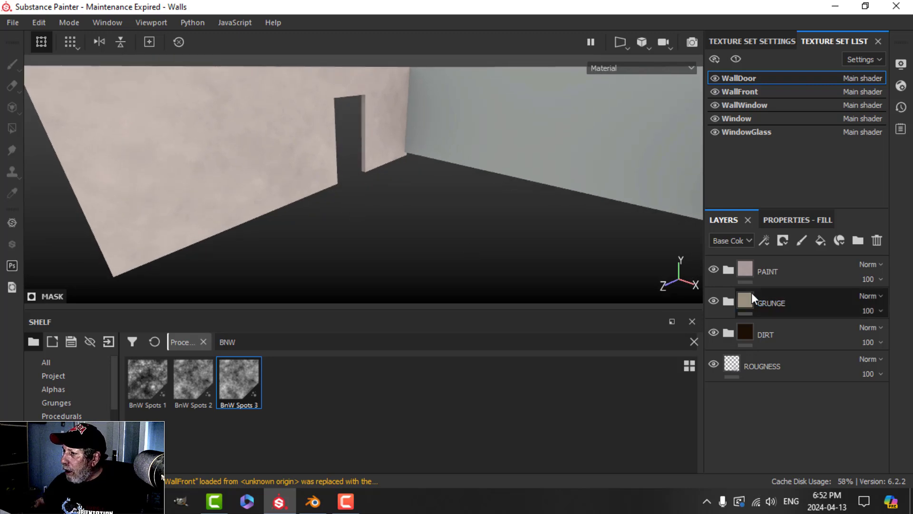
click(713, 269)
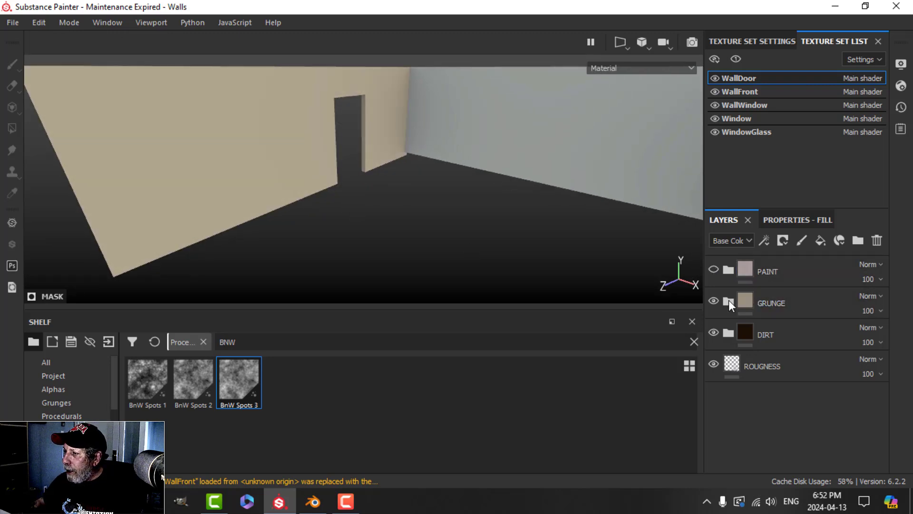
click(728, 301)
Step: Give Grunge2 a black mask with a fill driven by the Clouds 2 procedural
click(781, 334)
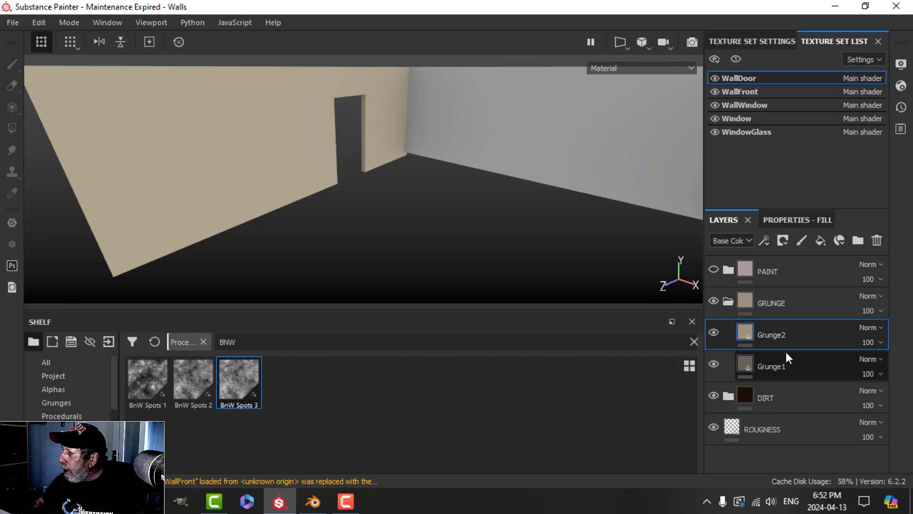
click(786, 235)
click(796, 269)
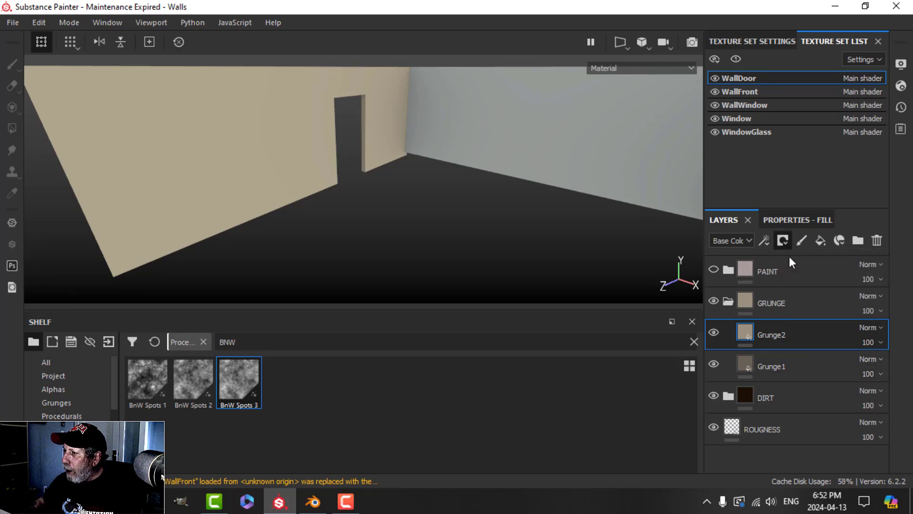
click(764, 240)
click(794, 292)
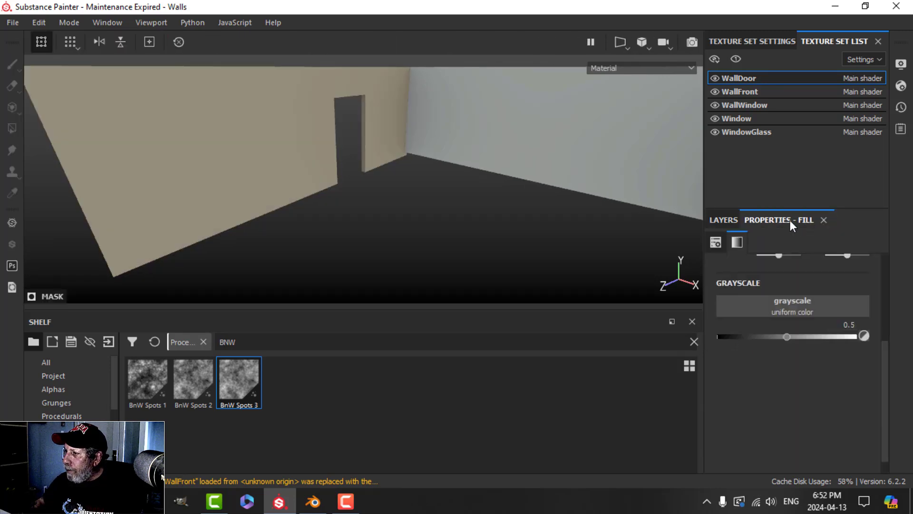
click(70, 417)
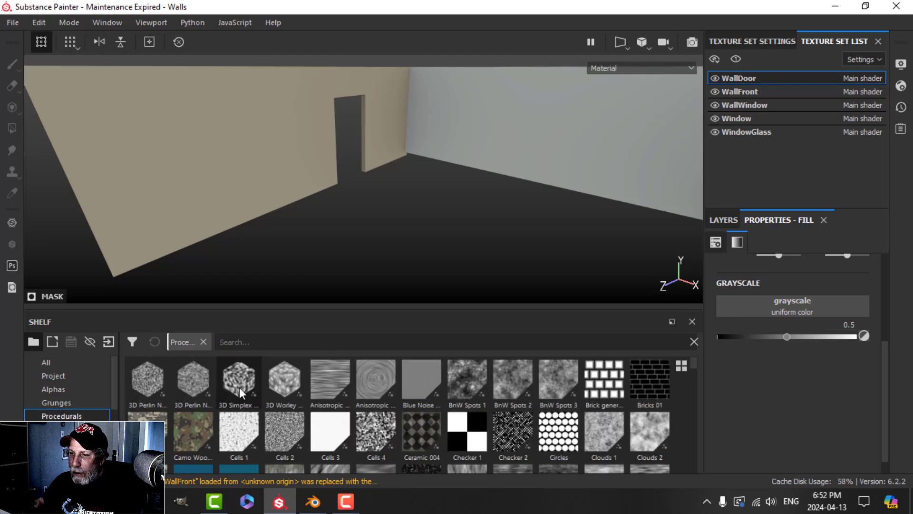
click(278, 342)
text(CLOUD)
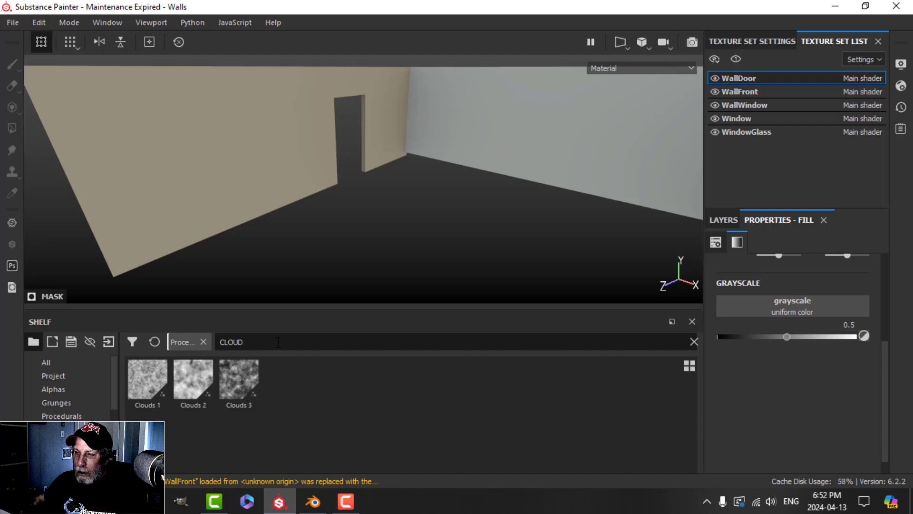
drag(195, 381, 801, 300)
Step: Set the Clouds 2 mask fill Balance to 0.4
alt+drag(387, 191, 374, 174)
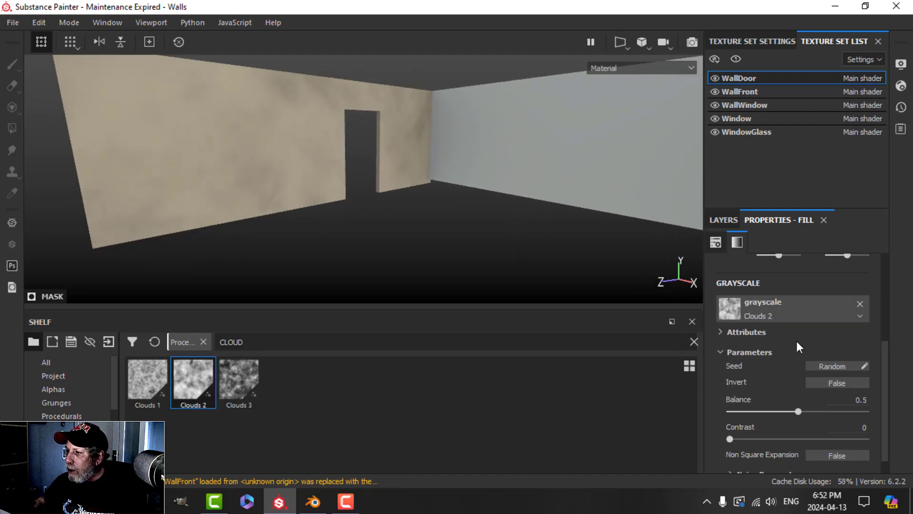
alt+drag(448, 157, 471, 181)
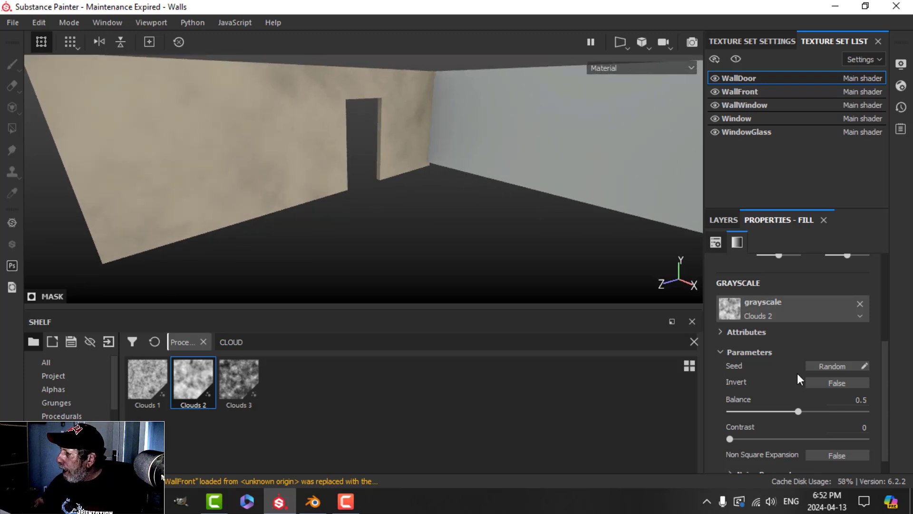
click(856, 399)
key(BackSpace)
text(4)
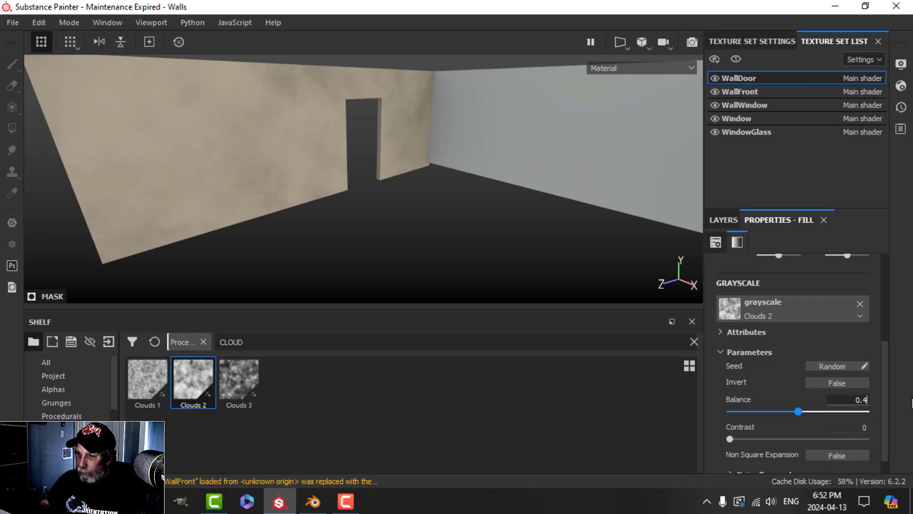
key(Return)
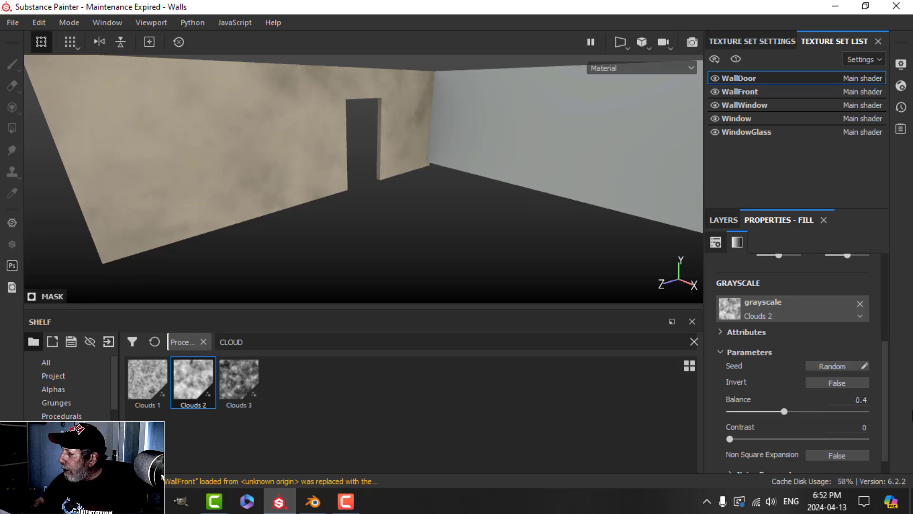
Step: Set the cloud noise Scale to 4 and Disorder to 0.17
scroll(756, 451, down, 1)
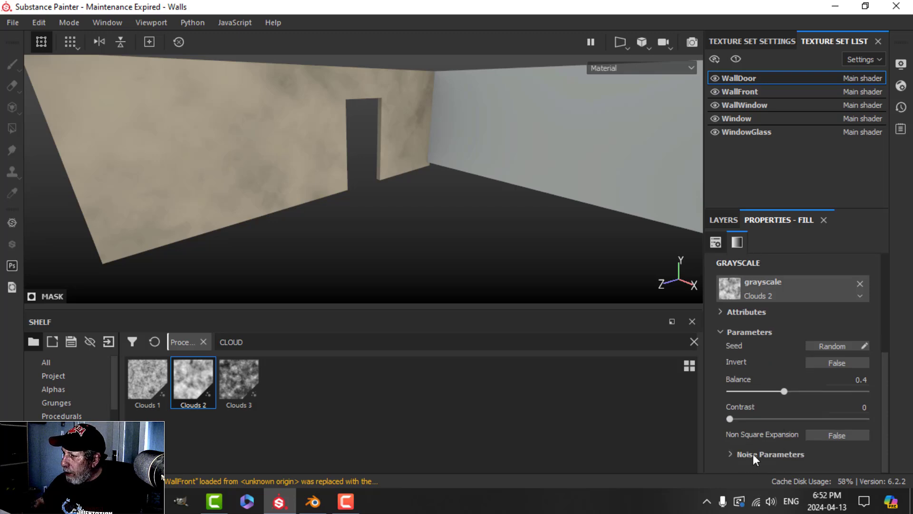
click(730, 454)
scroll(780, 428, down, 3)
click(846, 414)
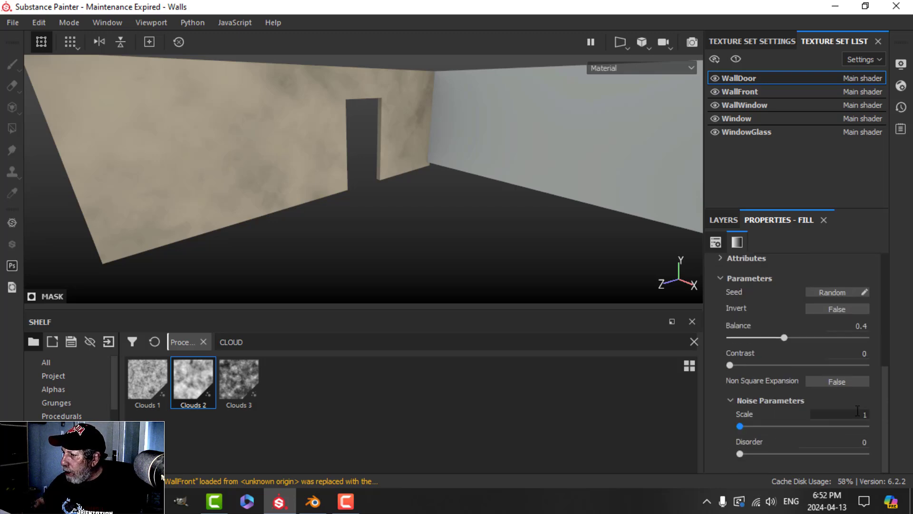
text(4)
key(Return)
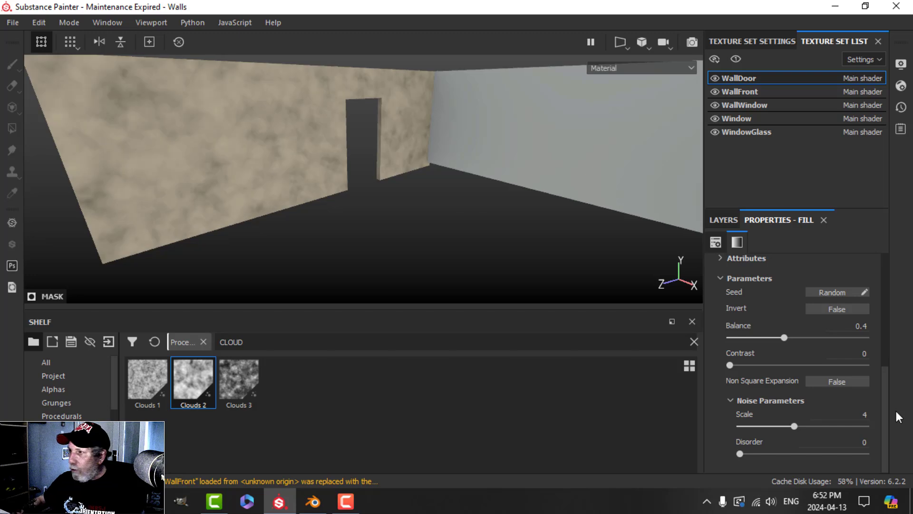
click(861, 443)
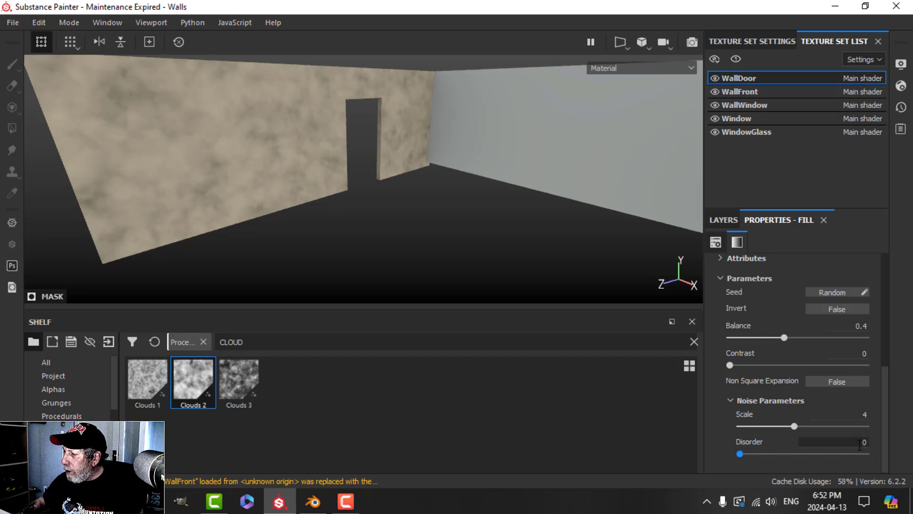
text(.17)
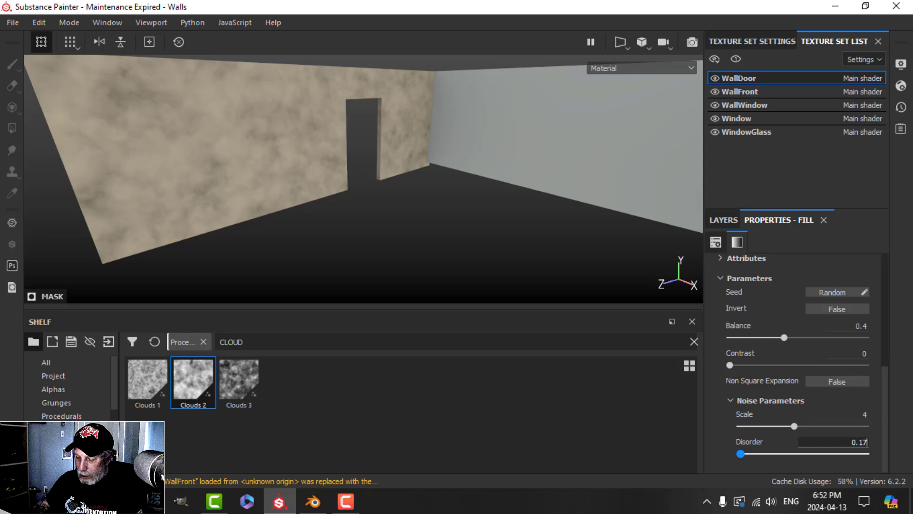
key(Return)
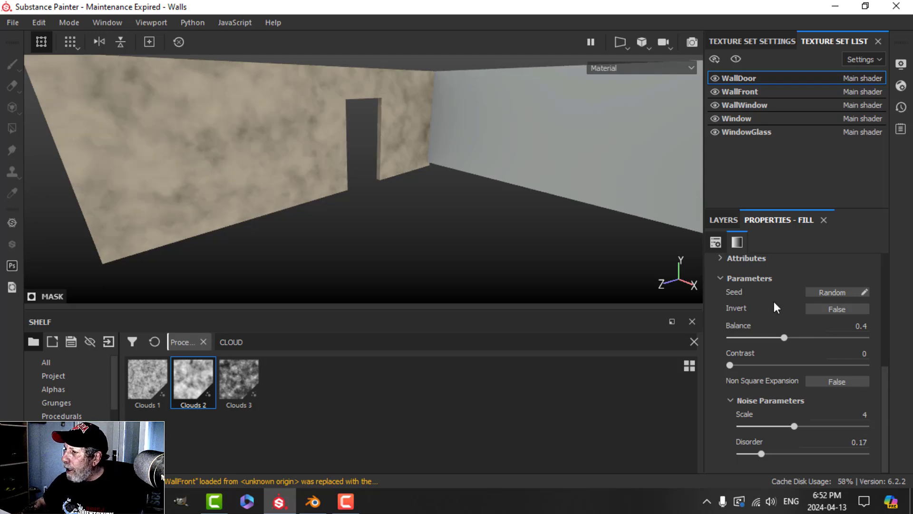
Step: Collapse GRUNGE, expand the DIRT folder, hide Dirt3 and select Dirt2
click(724, 220)
click(727, 302)
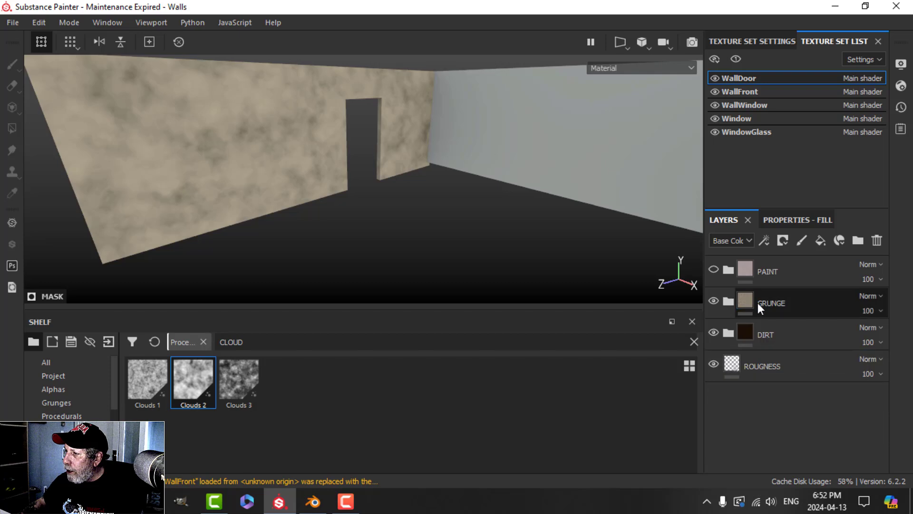
click(761, 302)
click(764, 334)
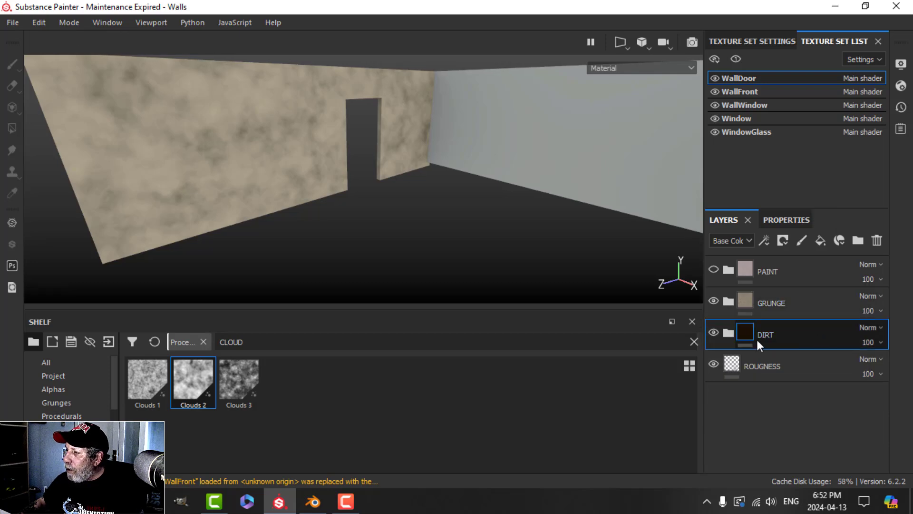
click(729, 333)
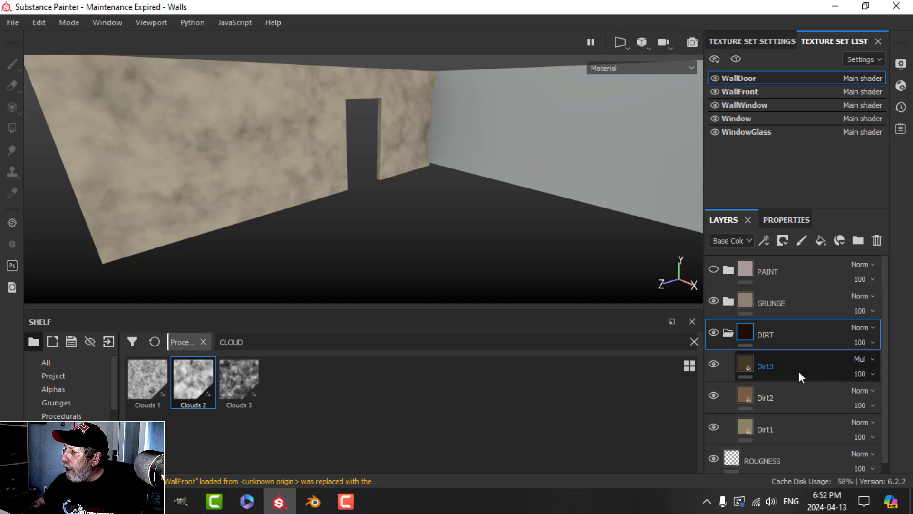
click(715, 363)
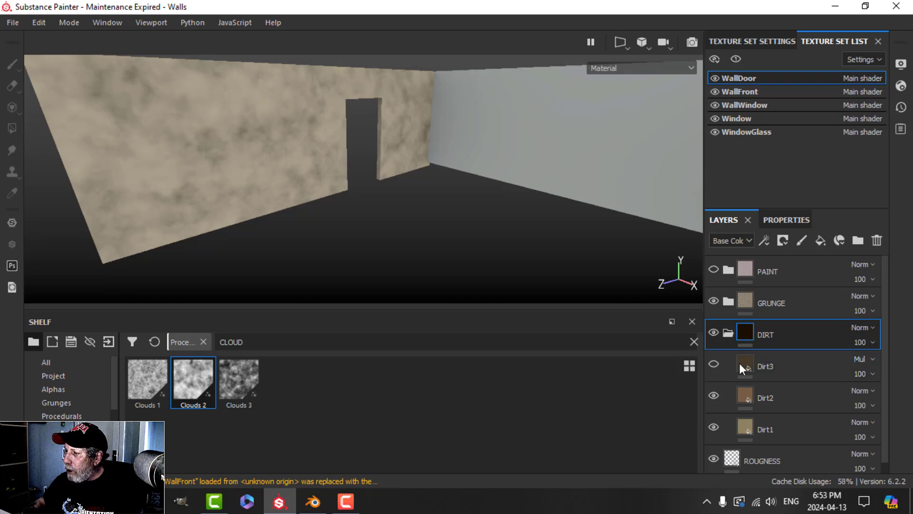
click(782, 396)
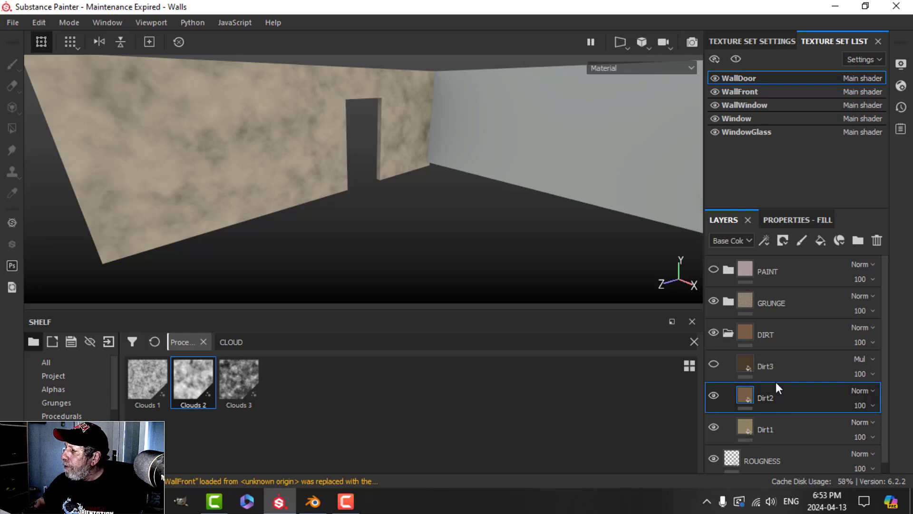
Step: Give Dirt2 a black mask with a fill using the Grunge Folds pattern
click(783, 240)
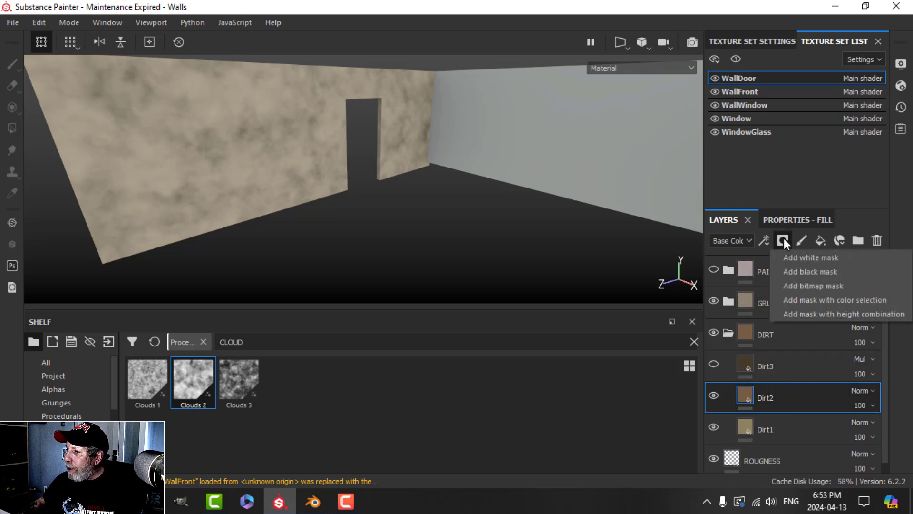
click(795, 271)
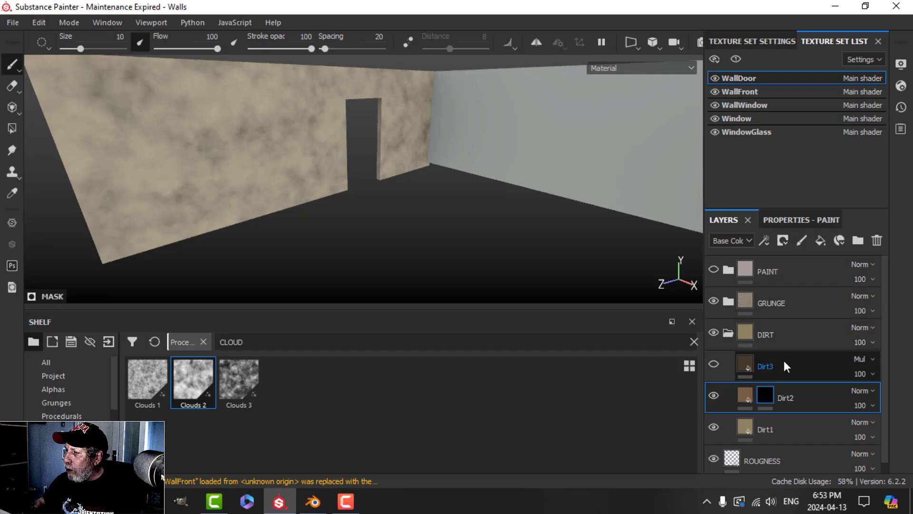
click(765, 239)
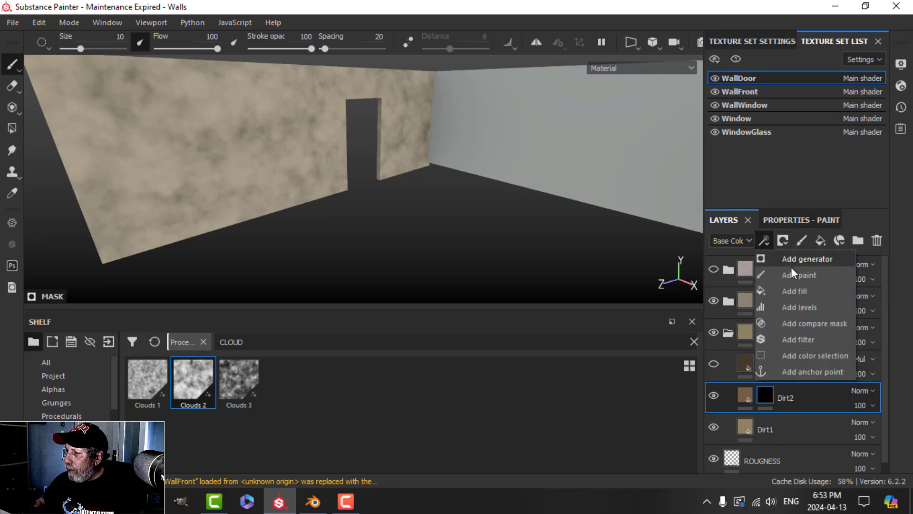
click(797, 291)
click(795, 221)
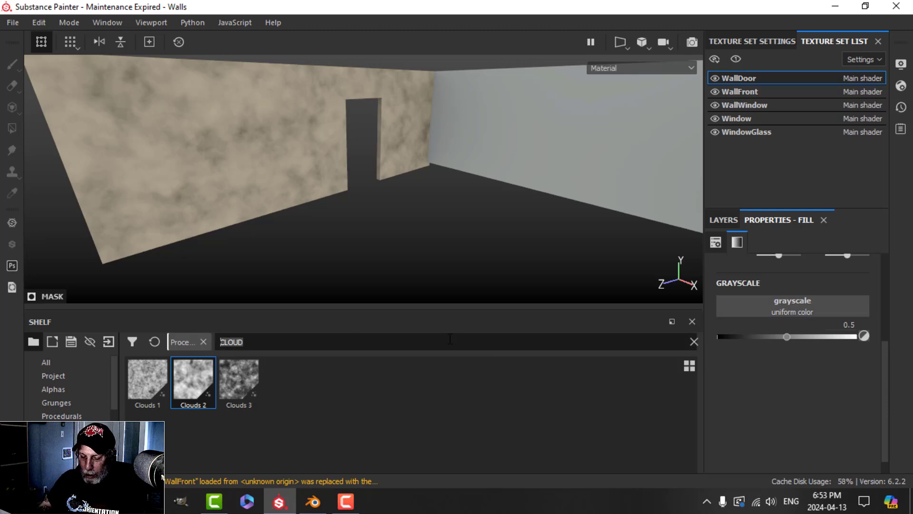
text(GRUNGE FO)
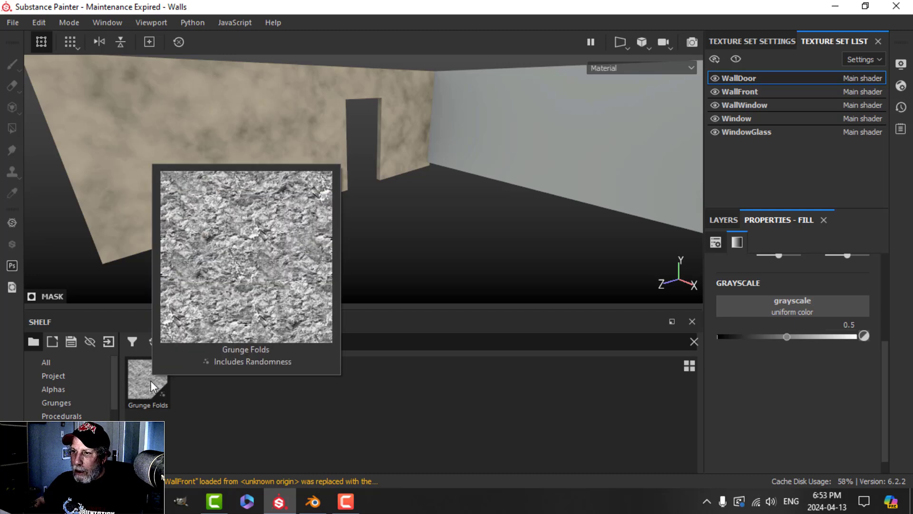
drag(152, 386, 741, 309)
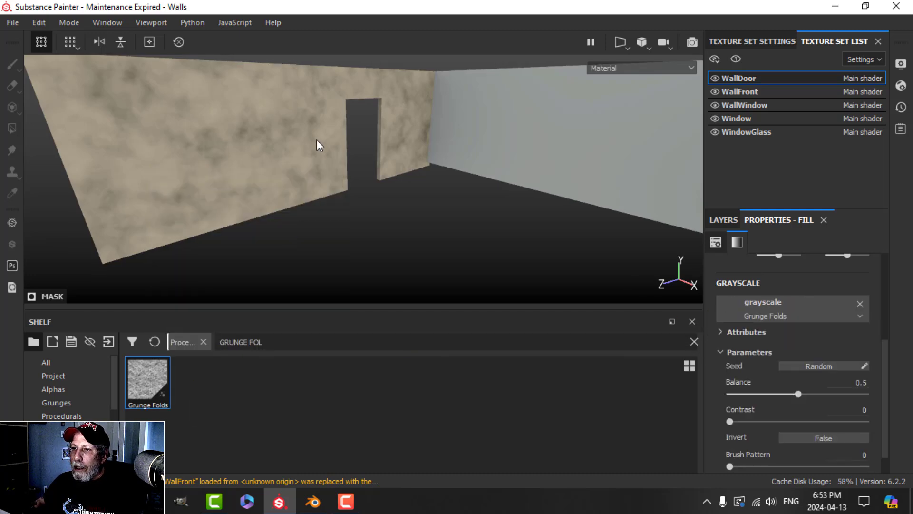
Step: Hide the GRUNGE folder and raise the Grunge Folds fill Balance to 0.6
click(732, 220)
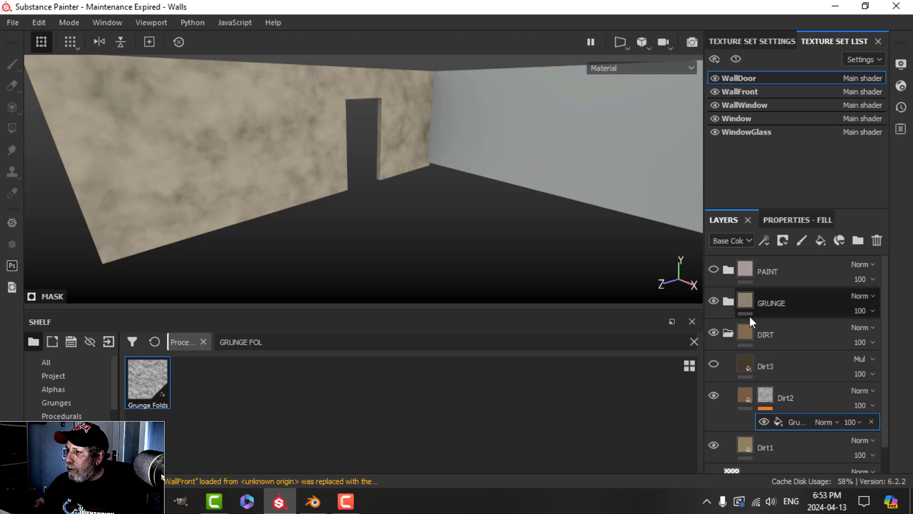
click(713, 300)
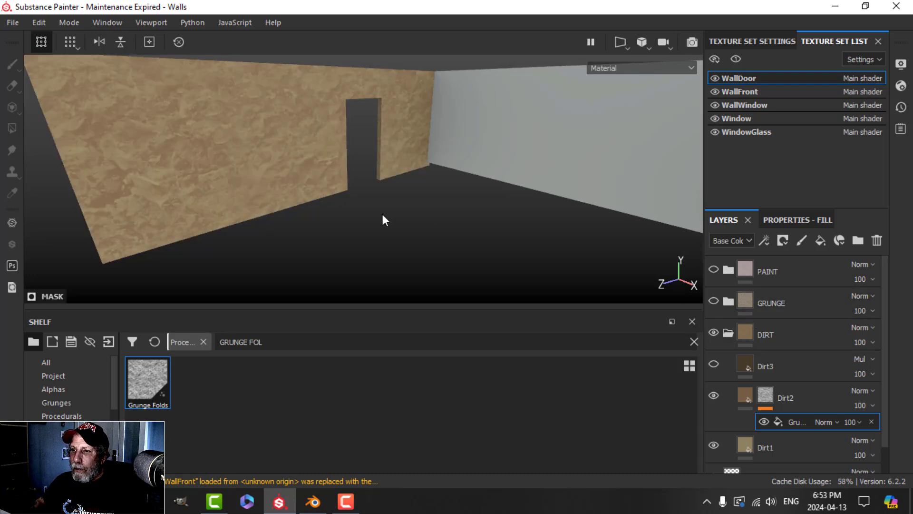
mouse_move(350, 206)
alt+mouse_down()
mouse_move(286, 185)
mouse_move(350, 201)
alt+mouse_up()
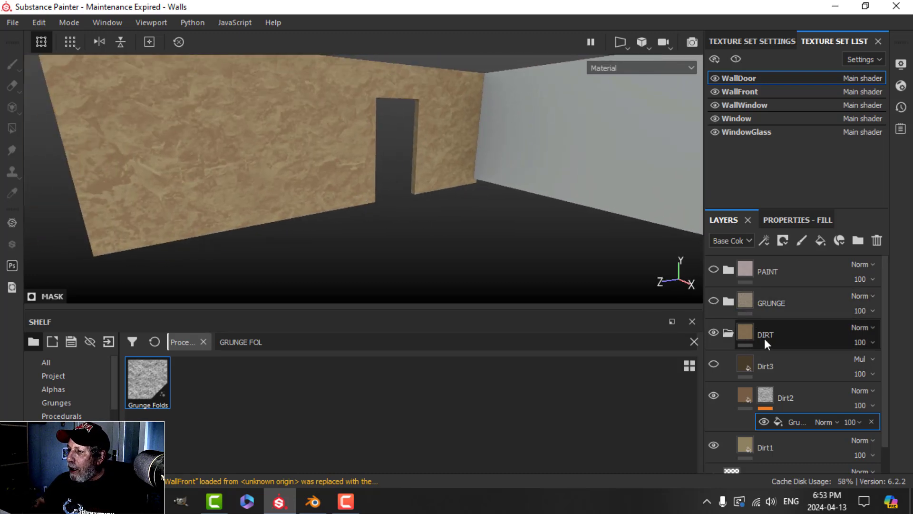
alt+drag(397, 173, 483, 228)
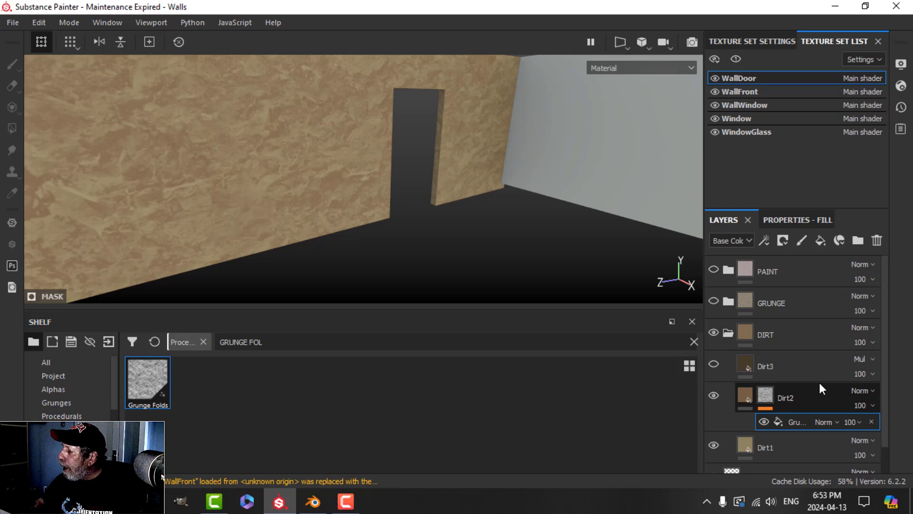
click(817, 218)
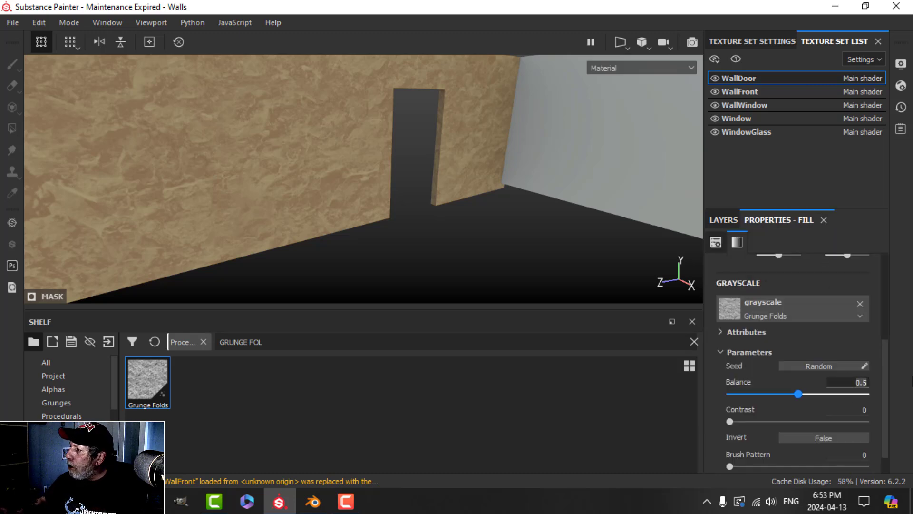
text(0.)
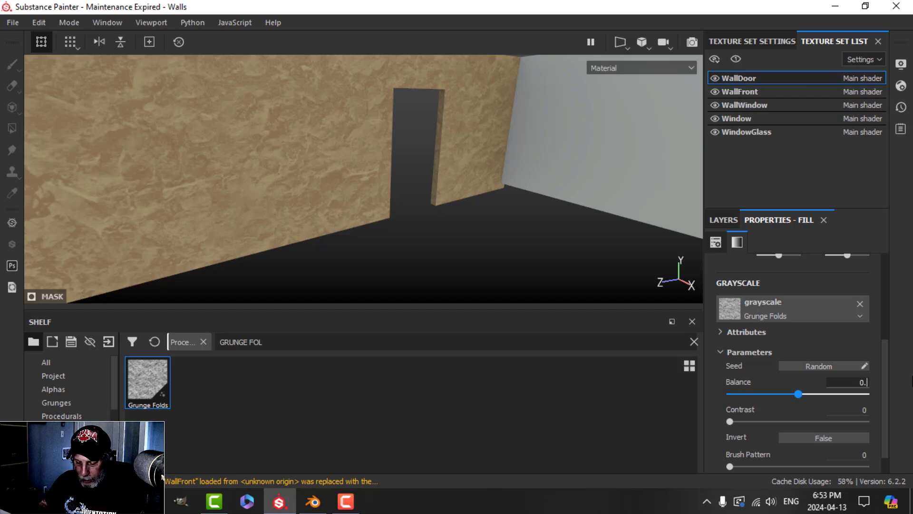
text(6)
key(Return)
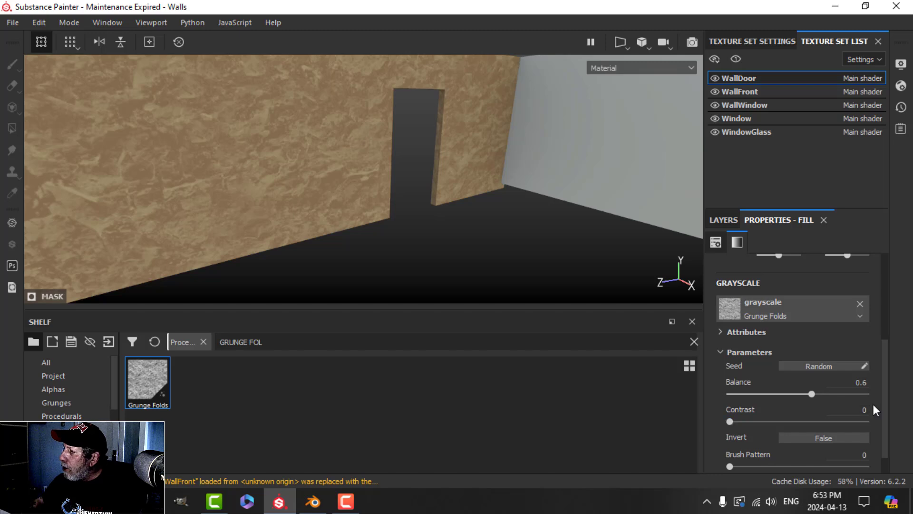
Step: Make Dirt3 and Dirt1 visible, briefly toggle Dirt2 to compare, and select Dirt3
click(723, 220)
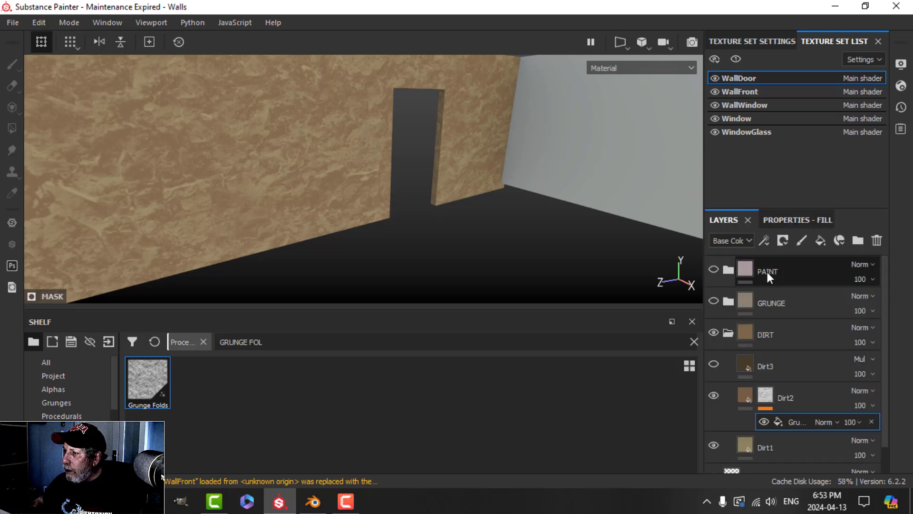
click(715, 365)
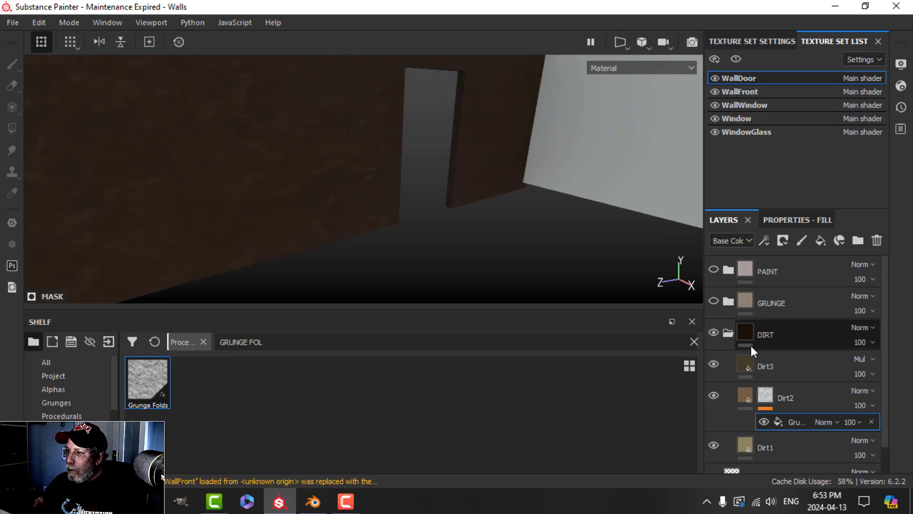
click(713, 445)
click(713, 395)
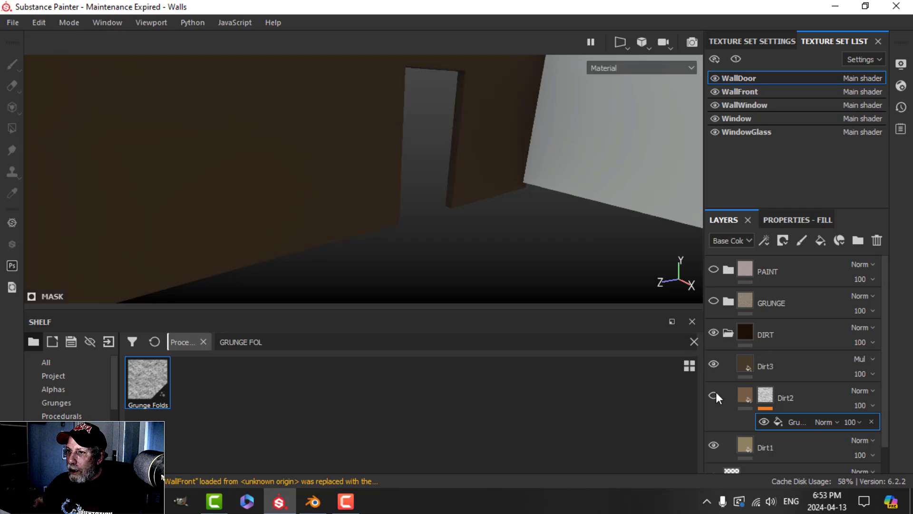
click(715, 393)
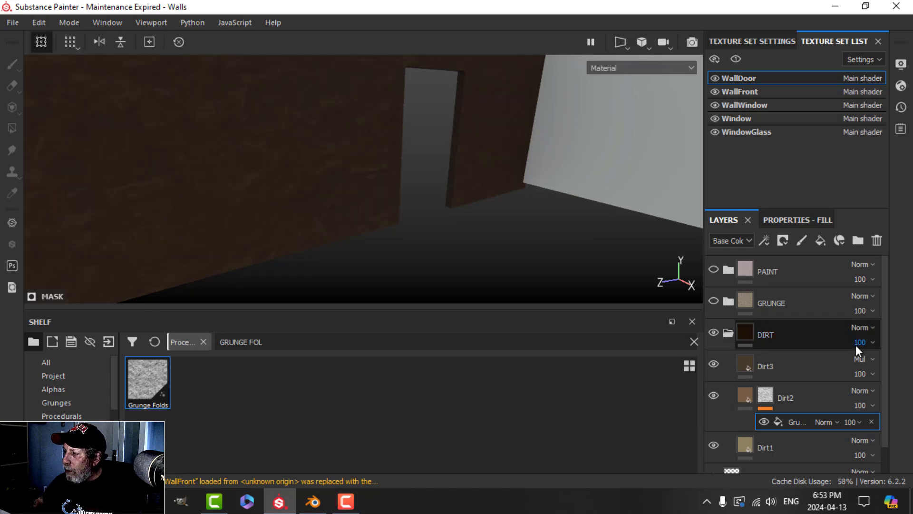
click(795, 365)
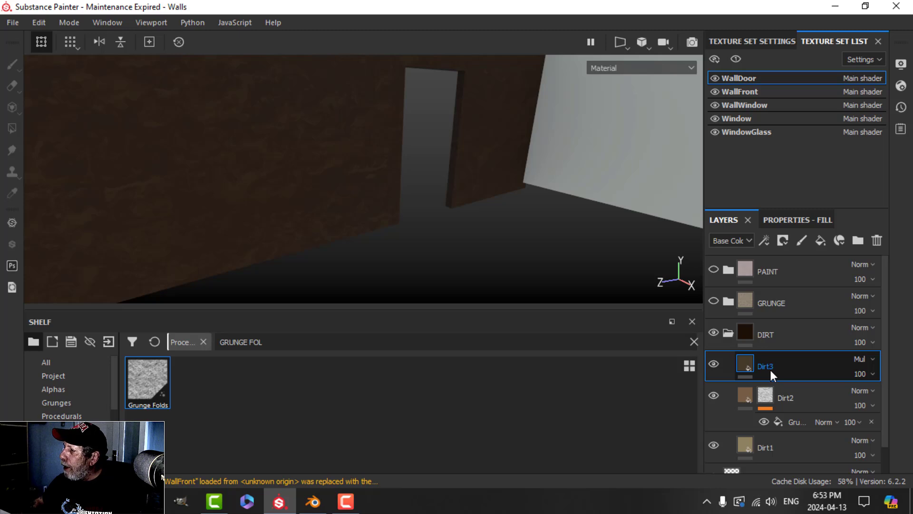
Step: Give Dirt3 a black mask with a fill using the Grunge Dirt Muddy pattern
click(782, 240)
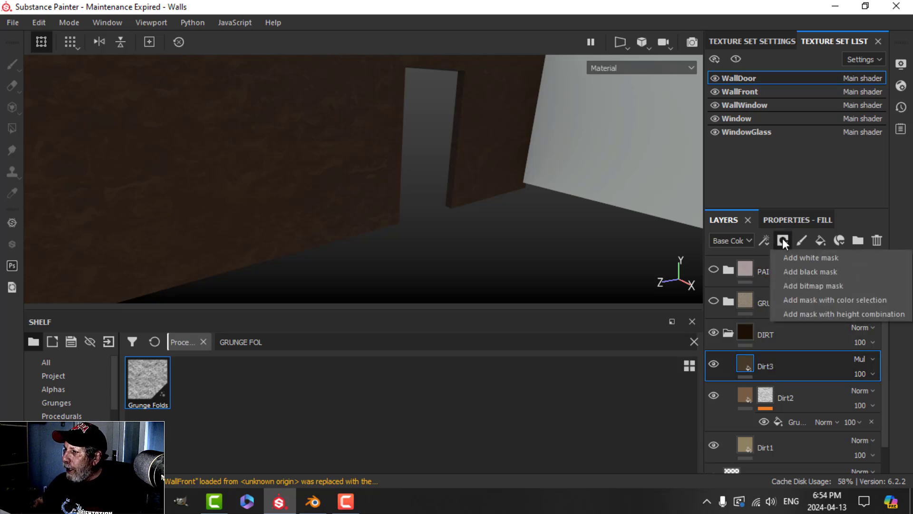
click(800, 272)
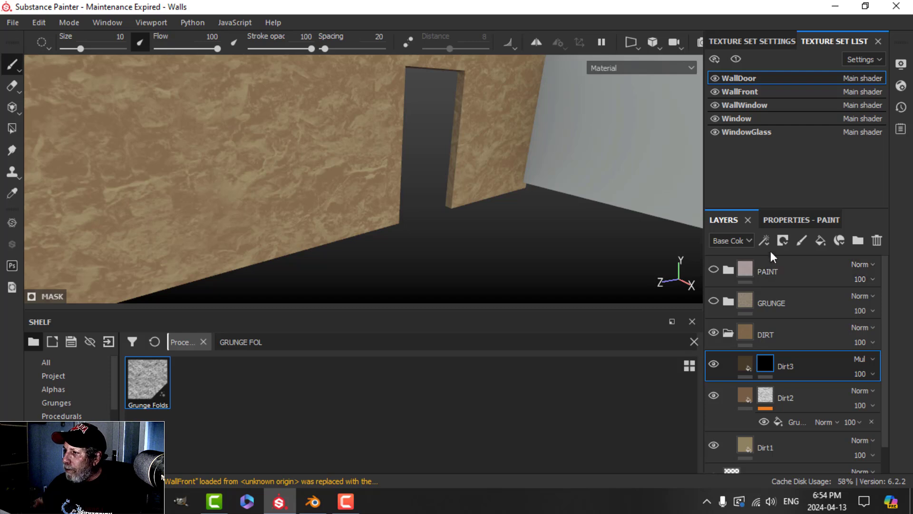
click(765, 240)
click(790, 290)
click(786, 222)
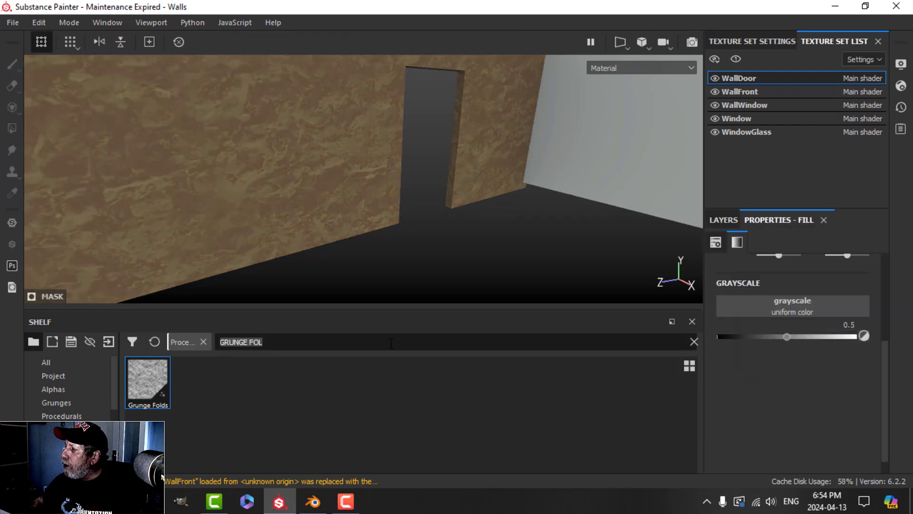
text(GRU)
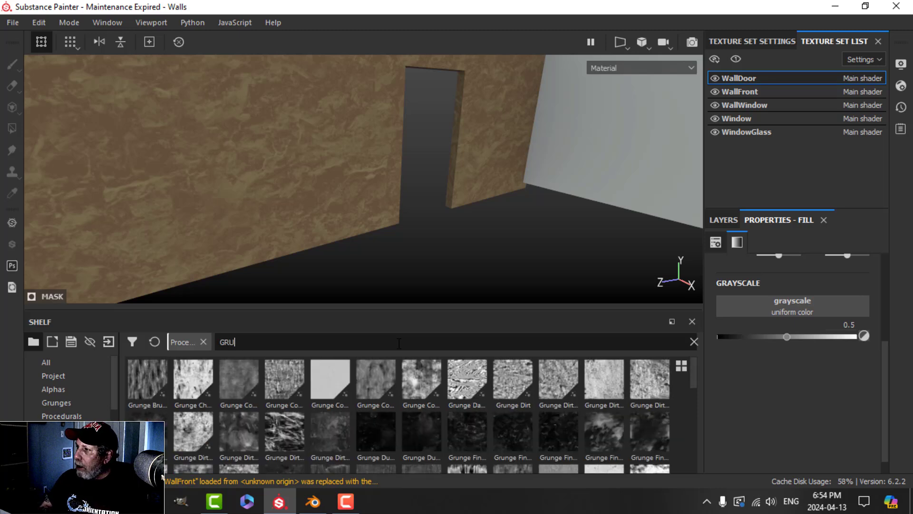
text(NGE )
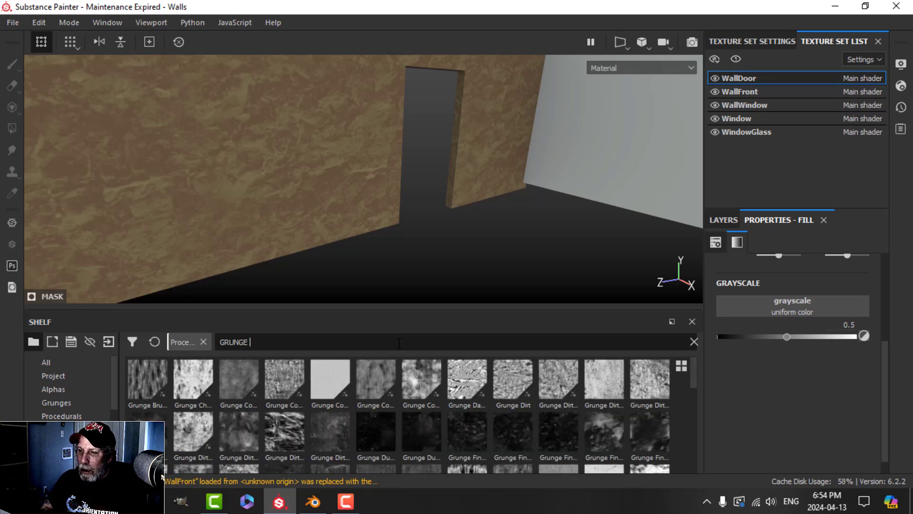
text(DIRT MUD)
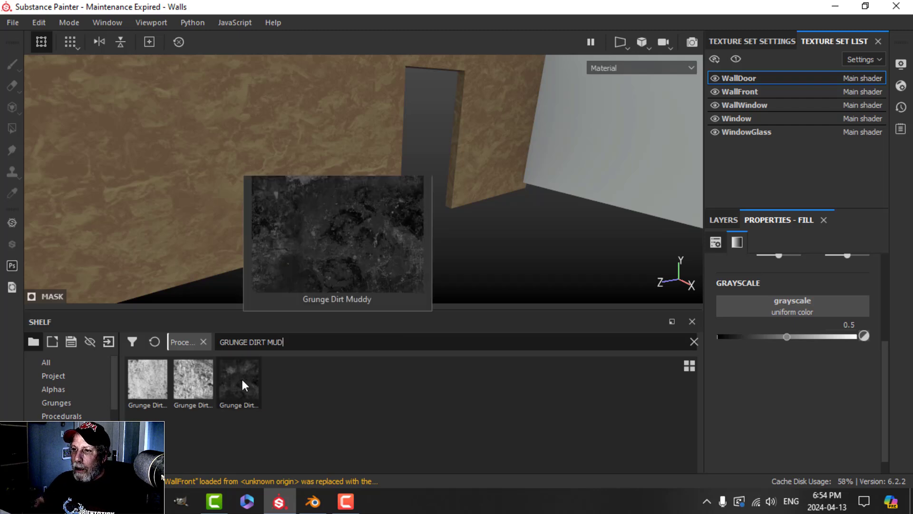
drag(241, 377, 774, 307)
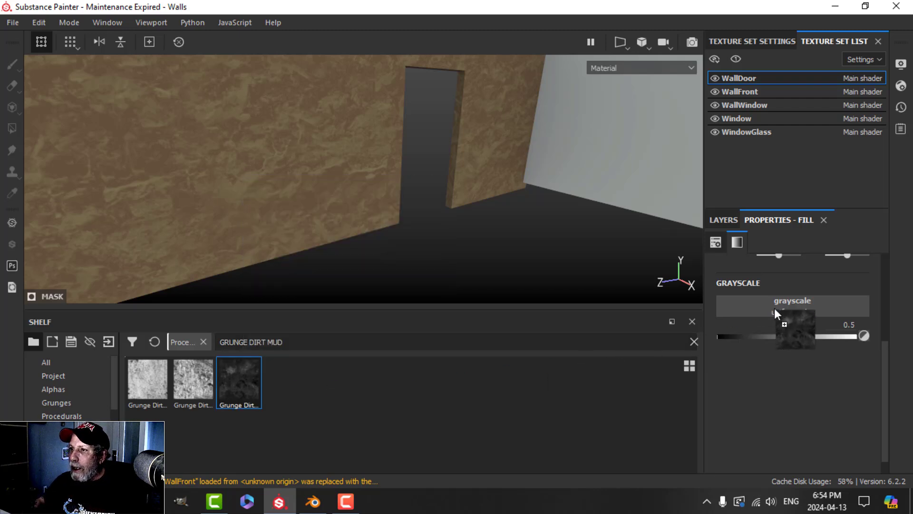
alt+drag(491, 200, 417, 204)
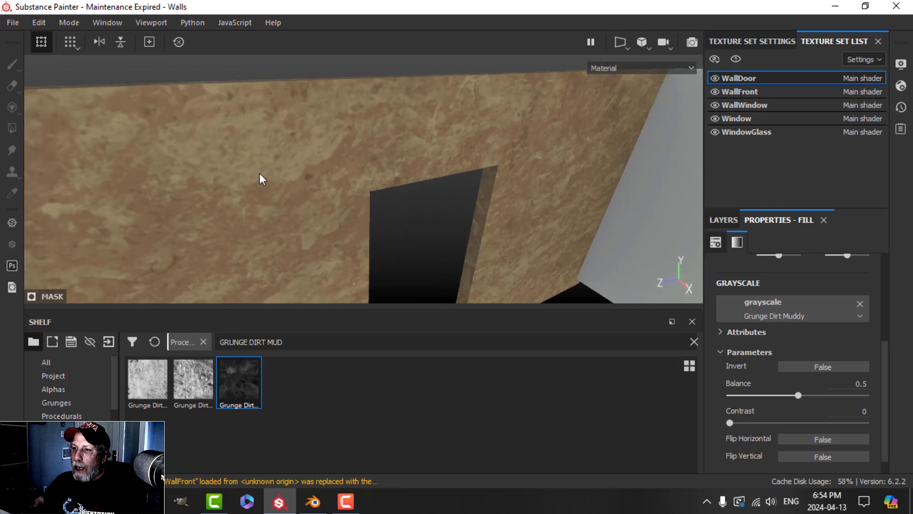
alt+drag(417, 135, 461, 173)
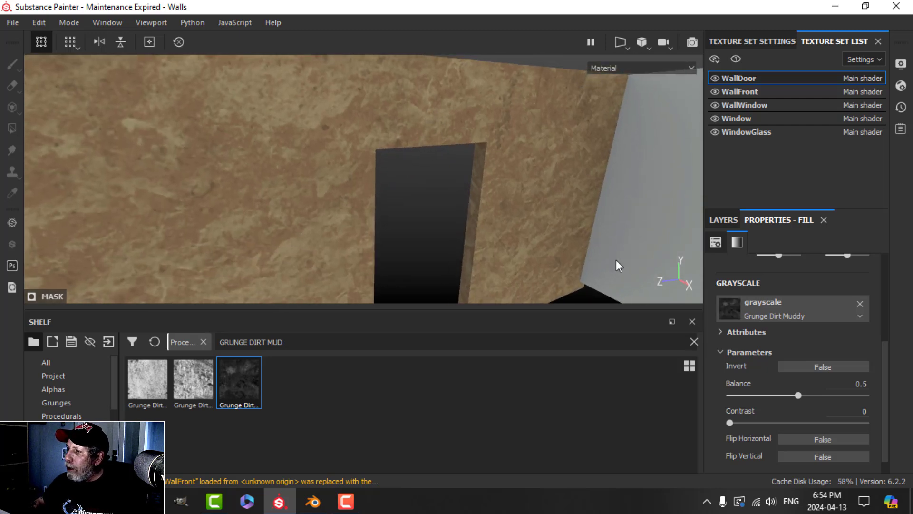
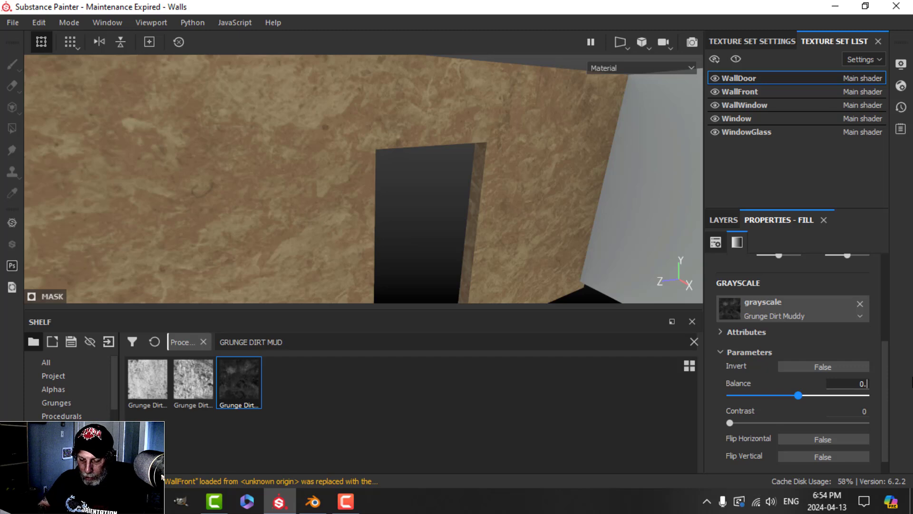
Step: Commit a Balance of 0.65 for the Grunge Dirt Muddy grayscale fill
key(Return)
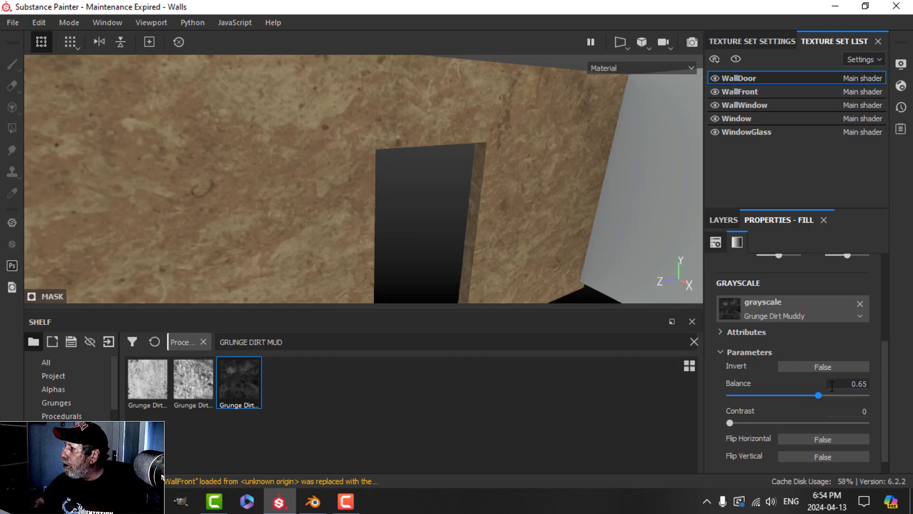
Step: Collapse the DIRT folder and make the GRUNGE and PAINT folders visible again
click(721, 220)
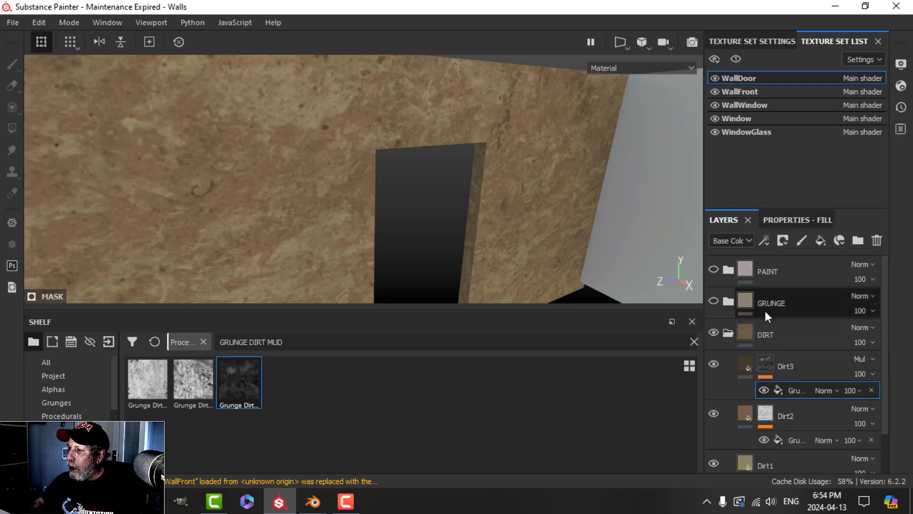
click(724, 332)
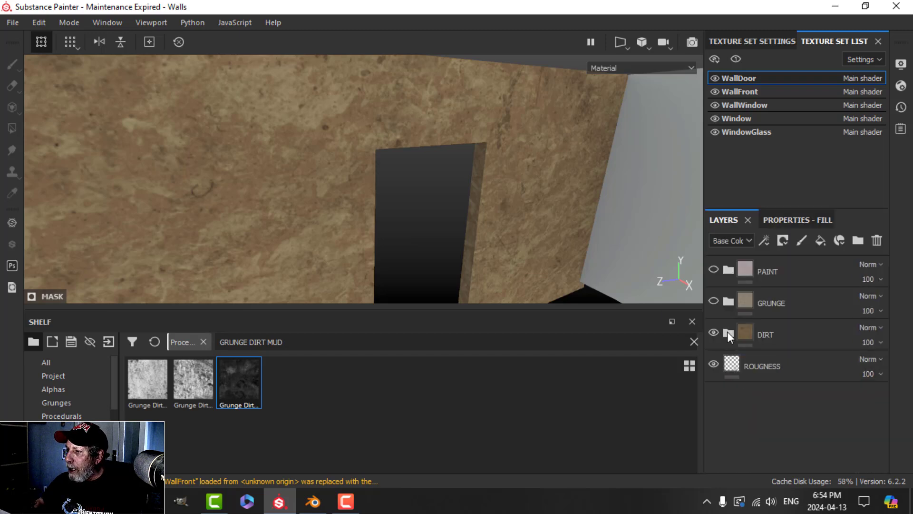
click(714, 301)
click(713, 268)
Step: Turn the door wall to face the camera and select the PAINT folder
scroll(533, 221, down, 2)
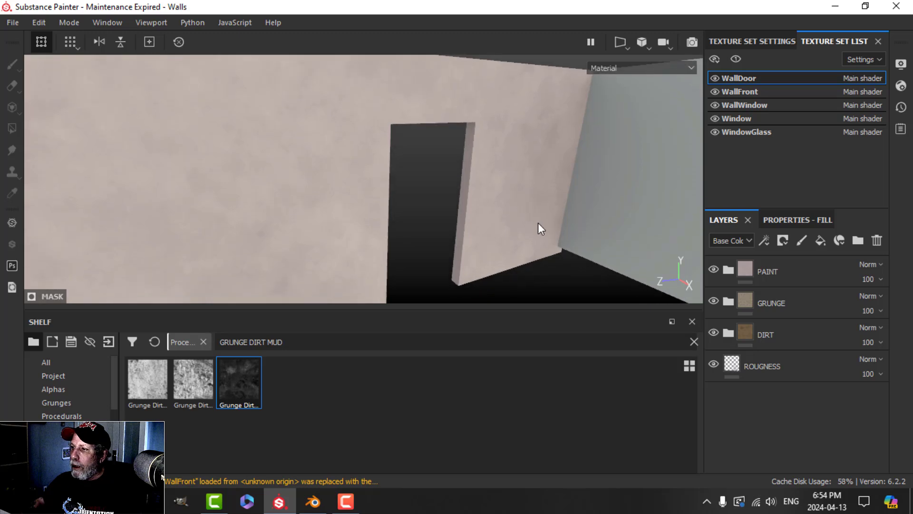
scroll(538, 226, down, 3)
alt+drag(486, 233, 472, 211)
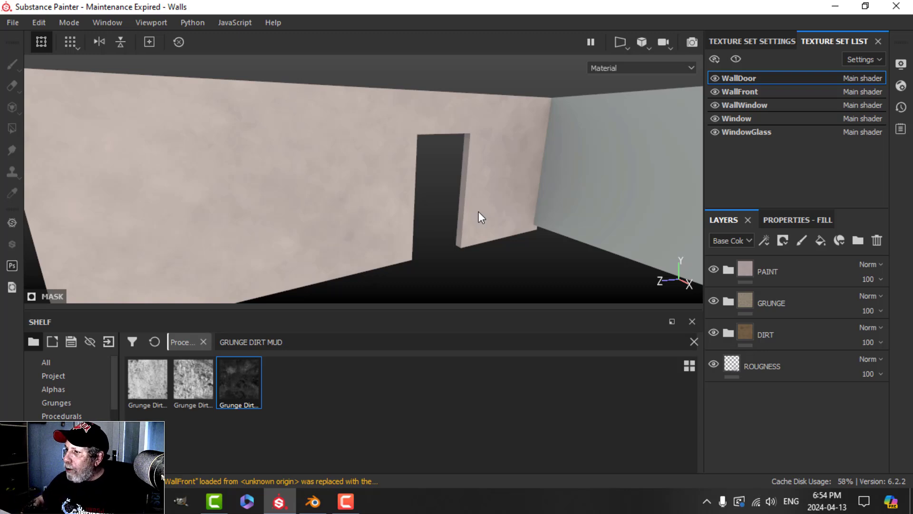
alt+drag(330, 215, 392, 199)
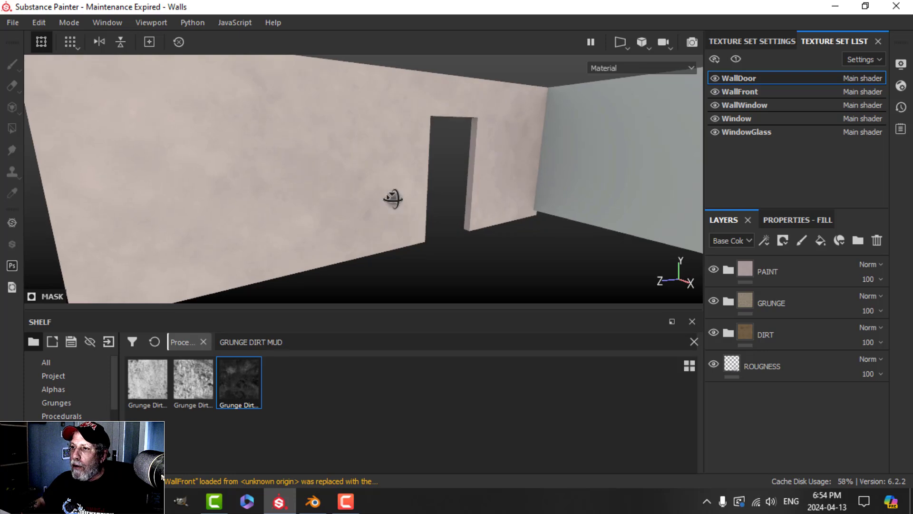
click(779, 269)
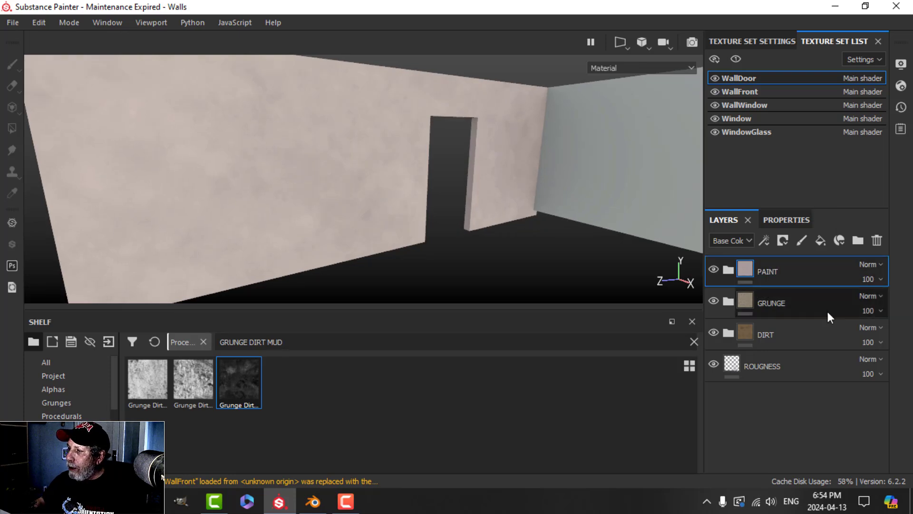
Step: Add a white mask to the PAINT folder and pick the Dirt 1 brush via a DIR search
click(785, 239)
click(795, 257)
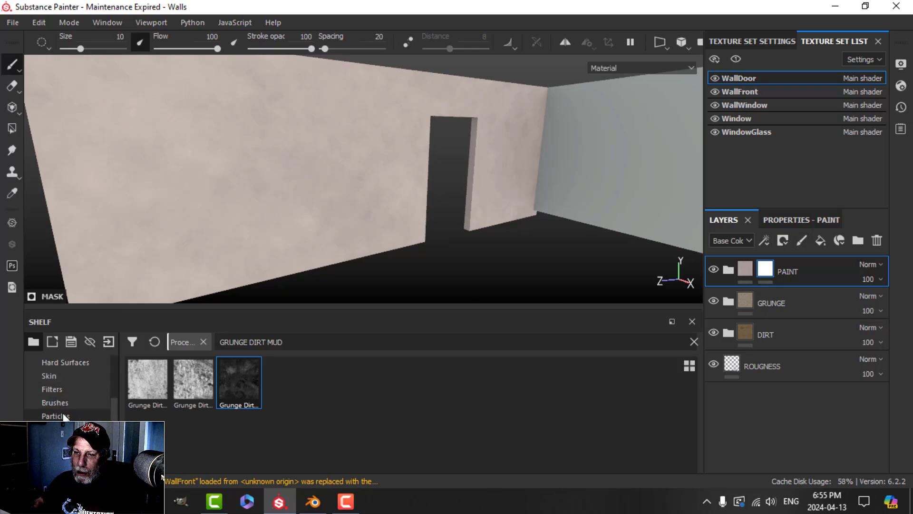
click(55, 402)
click(280, 342)
text(DIRT)
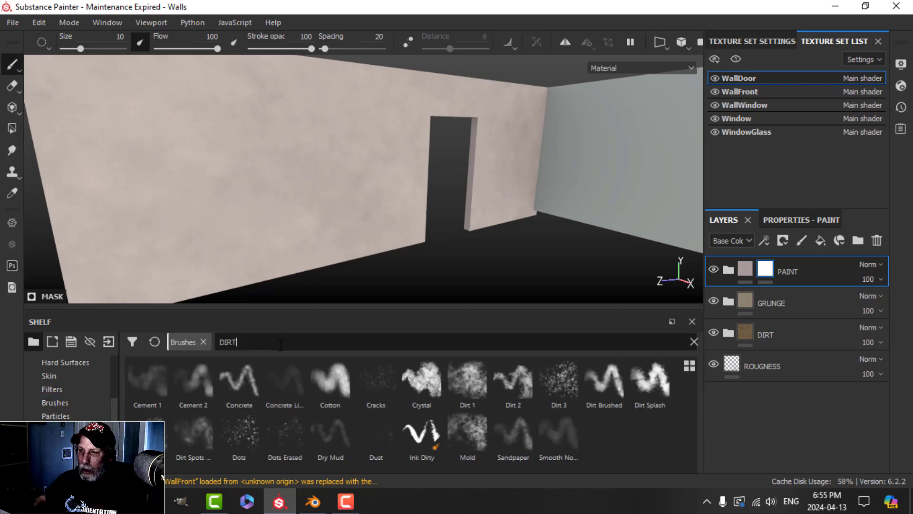
click(467, 381)
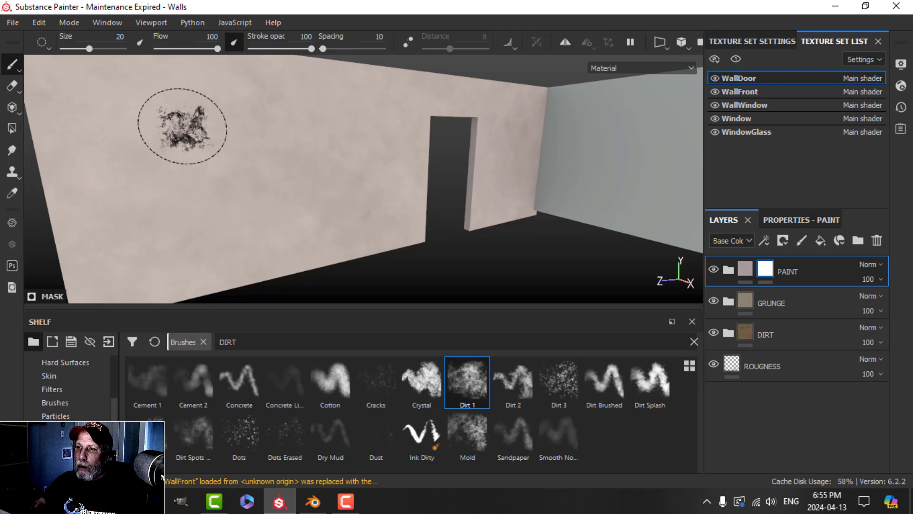
Step: Enlarge the Dirt 1 brush to about 26 and paint a greenish stain on the wall
alt+drag(374, 200, 348, 197)
alt+middle_drag(333, 196, 346, 196)
alt+drag(363, 196, 356, 198)
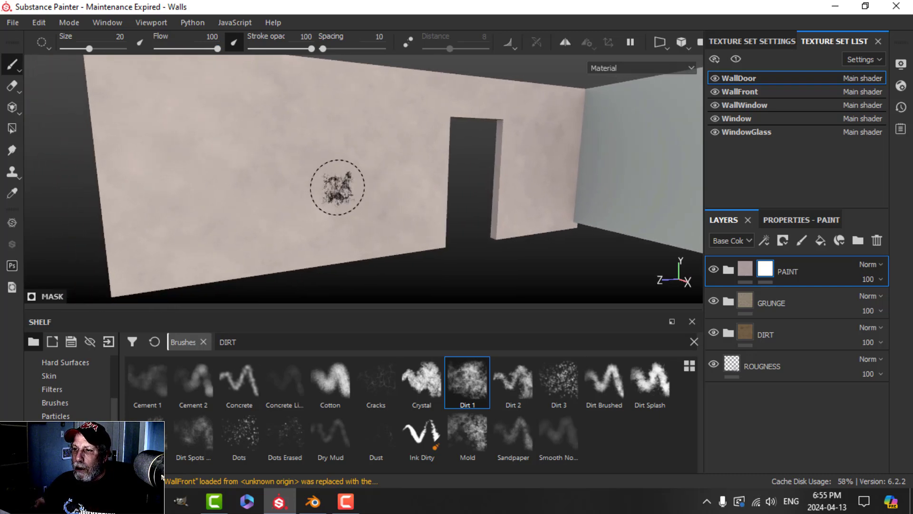
ctrl+right_drag(336, 188, 351, 187)
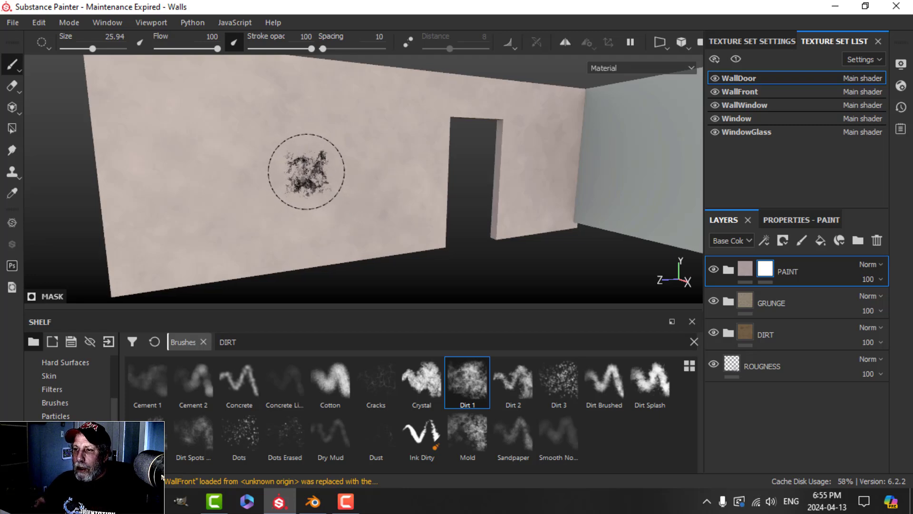
mouse_move(308, 169)
mouse_down()
mouse_move(321, 153)
mouse_move(310, 179)
mouse_move(301, 153)
mouse_move(306, 179)
mouse_move(336, 125)
mouse_move(326, 153)
mouse_move(342, 138)
mouse_move(288, 198)
mouse_move(304, 139)
mouse_move(259, 210)
mouse_move(279, 210)
mouse_up()
Step: Paint and build up dirt patches on the wall's upper left and beside the doorway
alt+drag(388, 207, 347, 212)
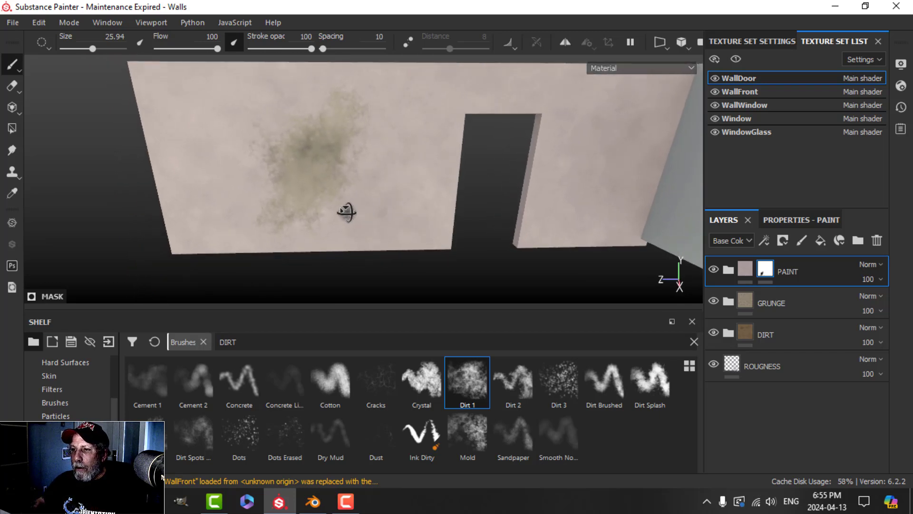
drag(190, 150, 194, 163)
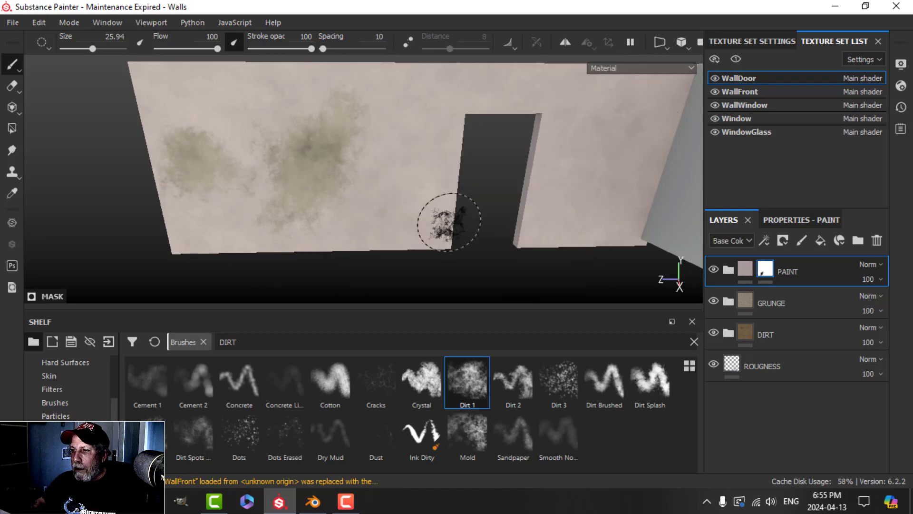
mouse_move(417, 207)
mouse_down()
mouse_move(428, 200)
mouse_move(424, 143)
mouse_move(458, 91)
mouse_move(418, 210)
mouse_move(402, 224)
mouse_up()
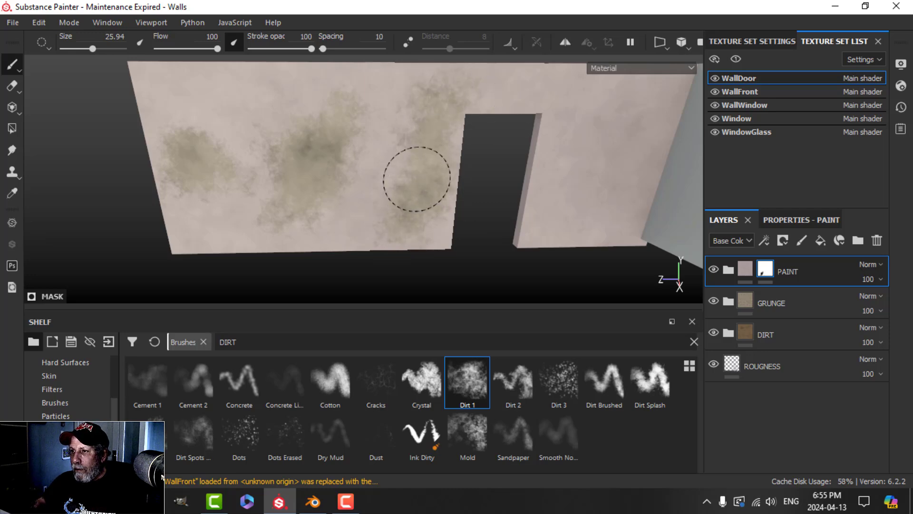
drag(417, 179, 417, 185)
Step: Dab dirt at the top edge beside the doorway, then frame the whole wall with panels hidden
scroll(468, 185, down, 3)
alt+middle_drag(457, 167, 445, 193)
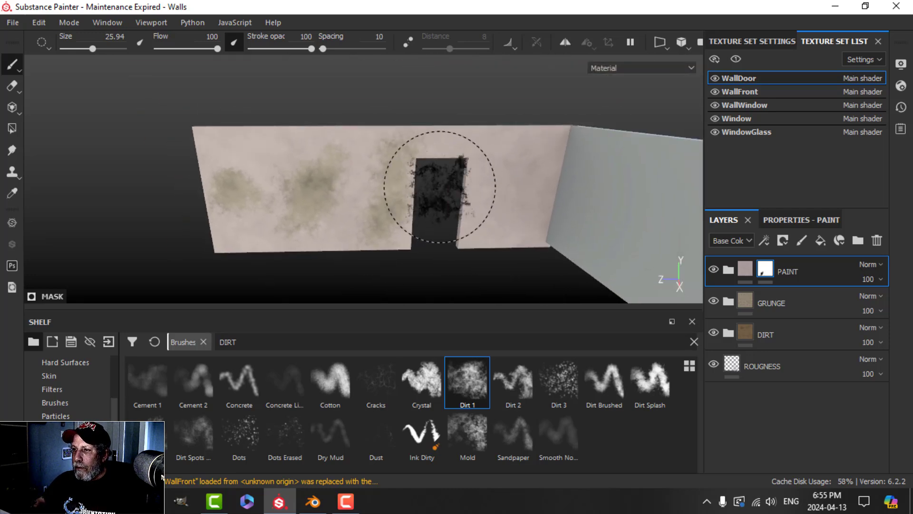
scroll(440, 186, up, 3)
mouse_move(432, 183)
alt+mouse_down()
mouse_move(436, 161)
mouse_move(443, 170)
alt+mouse_up()
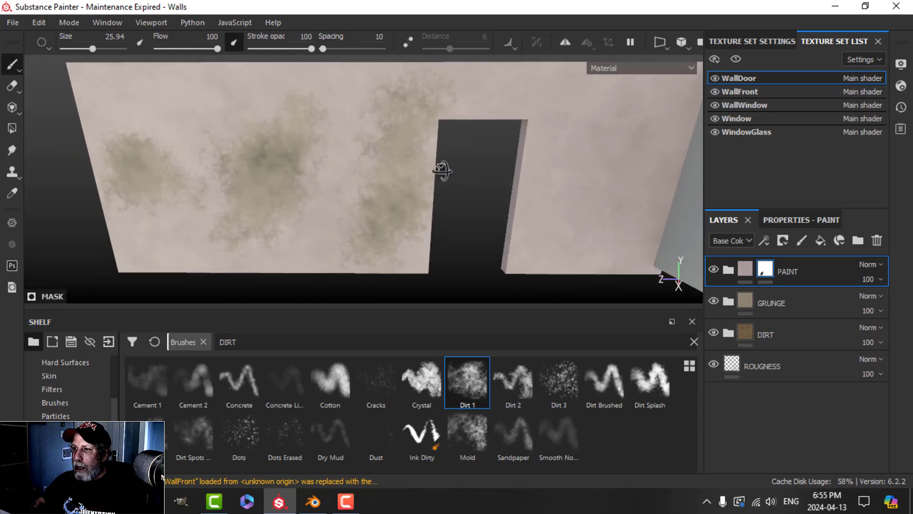
click(407, 136)
scroll(428, 139, up, 4)
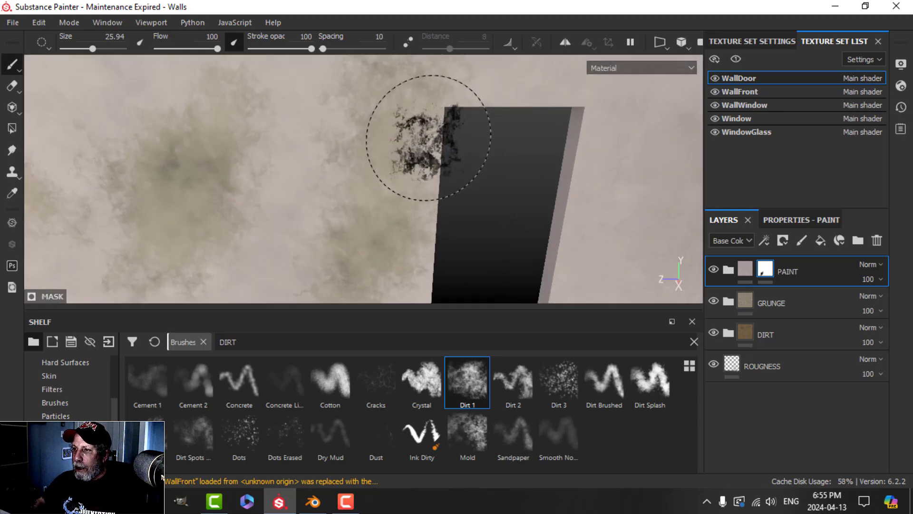
mouse_move(428, 138)
alt+mouse_down()
mouse_move(424, 164)
mouse_move(436, 145)
alt+mouse_up()
alt+middle_drag(436, 145, 434, 186)
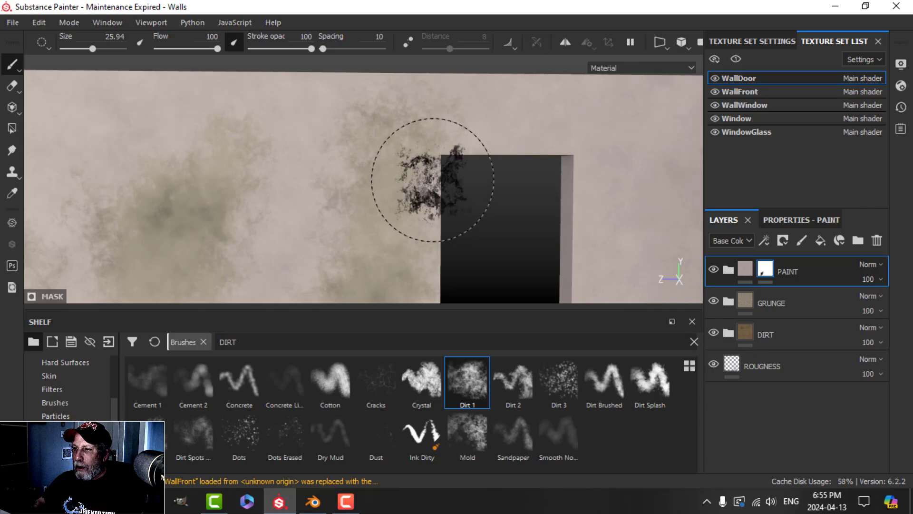
key(Tab)
scroll(450, 209, down, 4)
alt+middle_drag(462, 218, 430, 184)
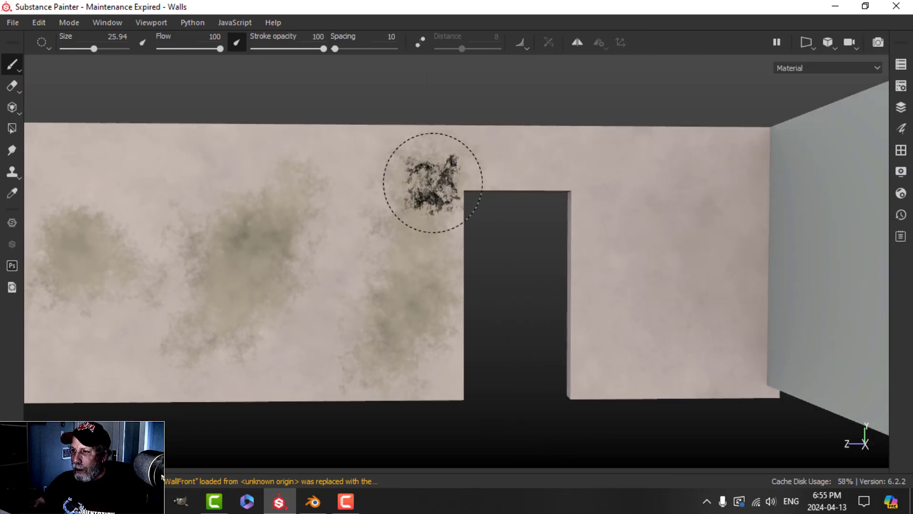
Step: Shrink the brush to about 17, erase dirt below the right patch, and stain the right segment
ctrl+right_drag(433, 183, 415, 183)
key(x)
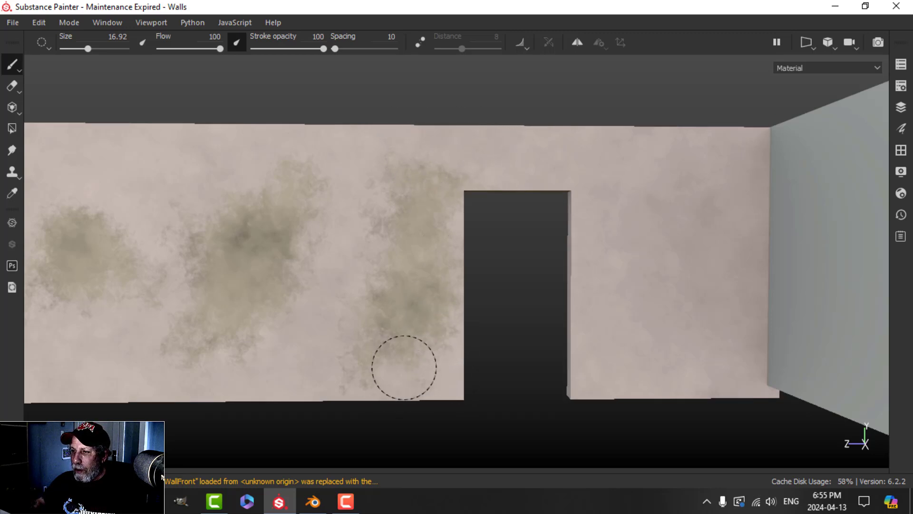
mouse_move(404, 368)
mouse_down()
mouse_move(355, 371)
mouse_move(389, 348)
mouse_move(436, 357)
mouse_up()
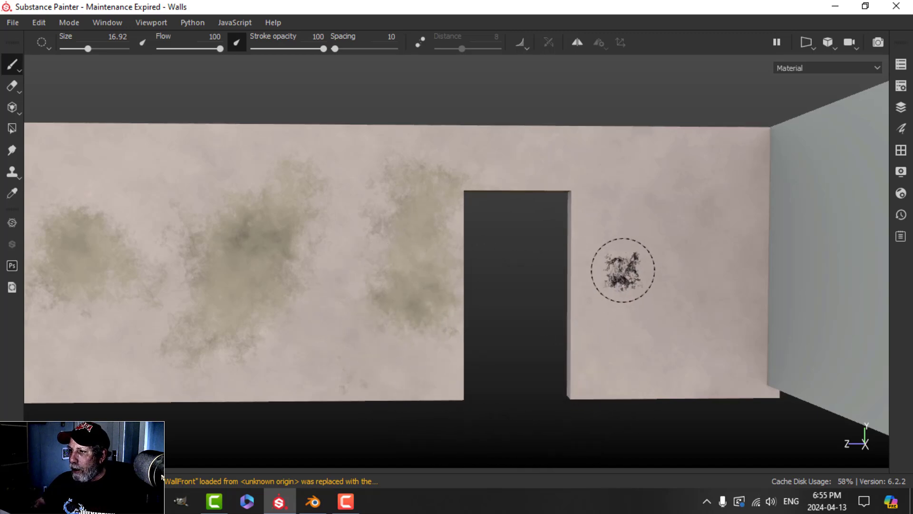
mouse_move(623, 270)
mouse_down()
mouse_move(613, 247)
mouse_move(657, 271)
mouse_move(624, 247)
mouse_move(664, 288)
mouse_move(621, 282)
mouse_move(612, 230)
mouse_up()
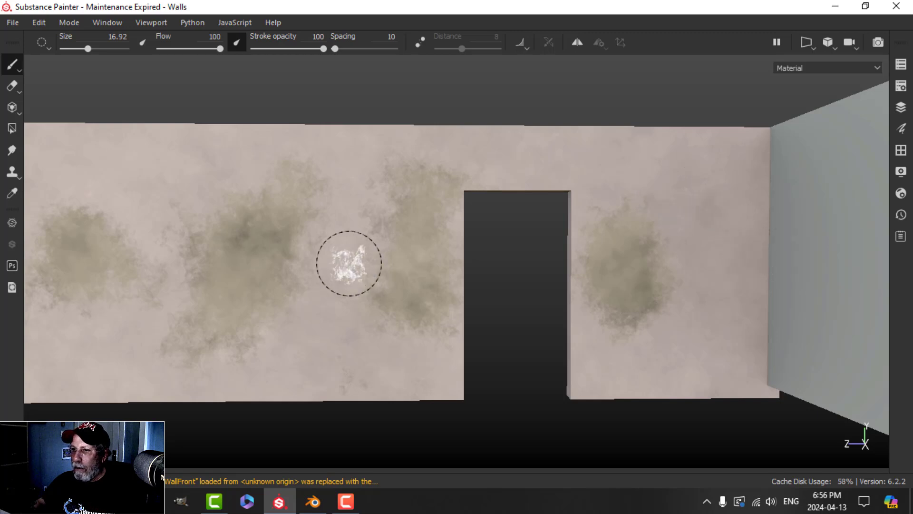
Step: Add an upper-left dirt patch and faint grime along the wall's bottom edge, undoing a dark blotch
scroll(308, 289, down, 3)
alt+drag(308, 290, 337, 284)
mouse_move(175, 192)
mouse_down()
mouse_move(163, 188)
mouse_move(198, 194)
mouse_move(157, 196)
mouse_up()
mouse_move(288, 285)
alt+mouse_down()
mouse_move(332, 290)
mouse_move(350, 316)
mouse_move(442, 277)
mouse_move(492, 291)
mouse_move(387, 263)
mouse_move(244, 347)
alt+mouse_up()
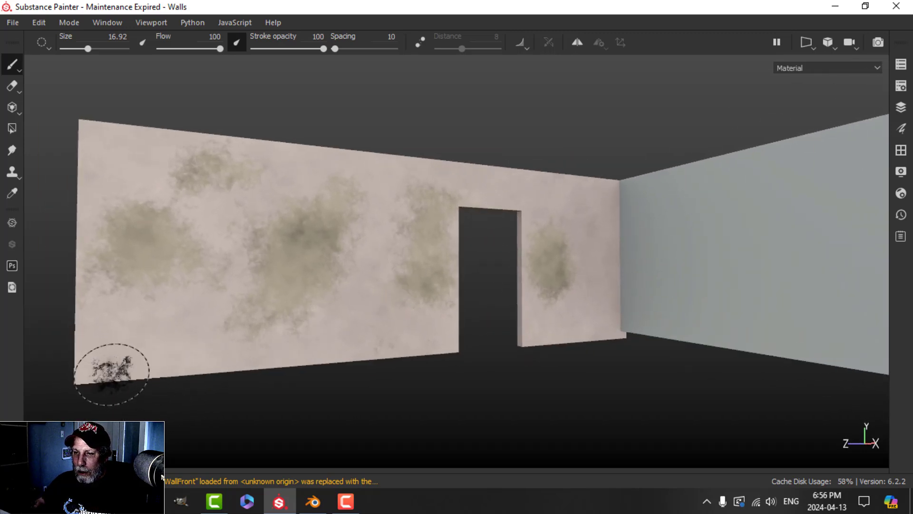
alt+drag(112, 371, 190, 375)
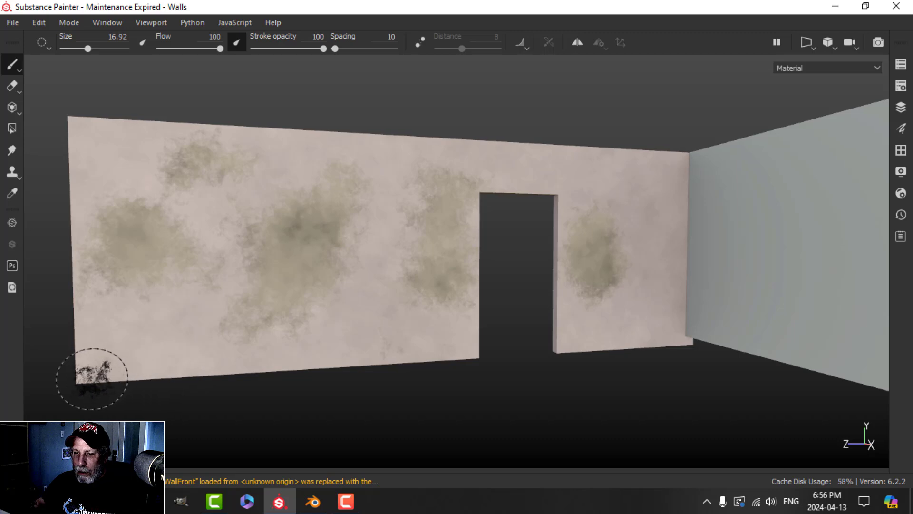
key(ctrl+z)
mouse_move(261, 378)
mouse_down()
mouse_move(241, 374)
mouse_move(350, 372)
mouse_move(223, 371)
mouse_up()
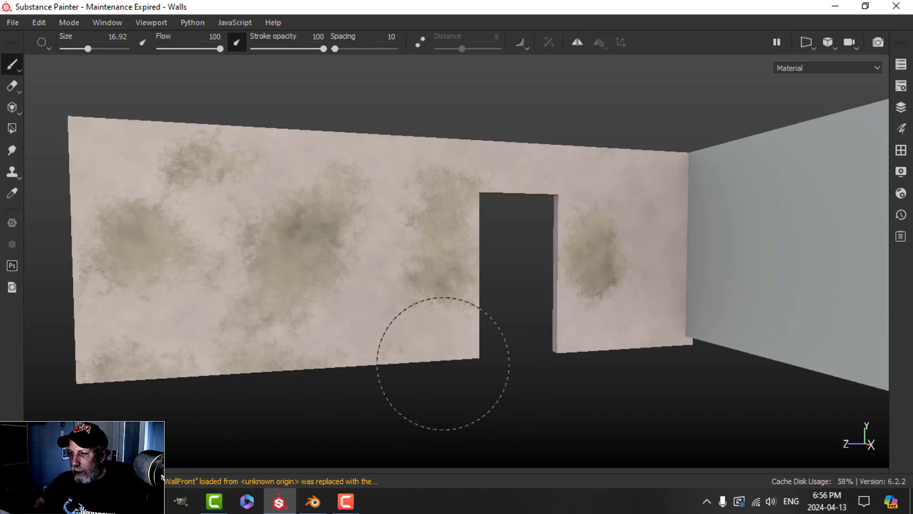
Step: Add faint dirt between the left and middle patches and a mould stain on the lower edge
mouse_move(464, 351)
mouse_down()
mouse_move(345, 368)
mouse_move(426, 366)
mouse_up()
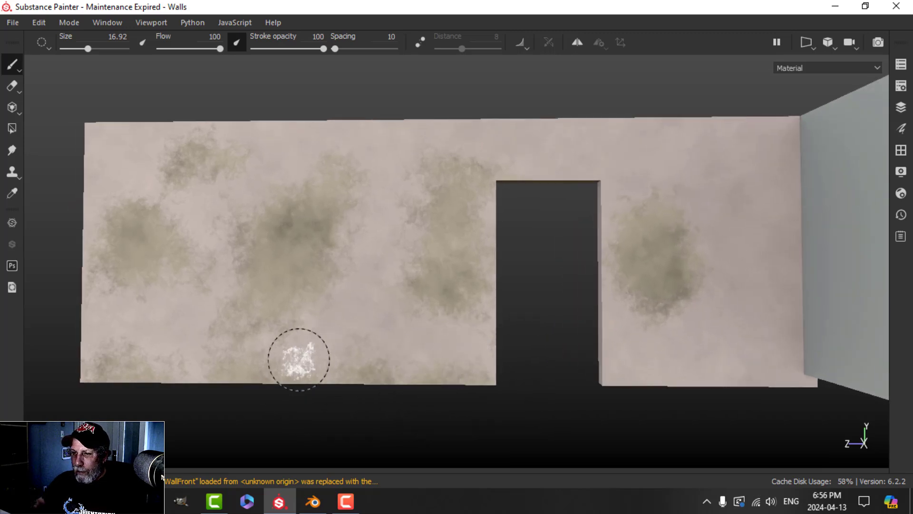
scroll(318, 343, down, 2)
alt+drag(318, 344, 280, 335)
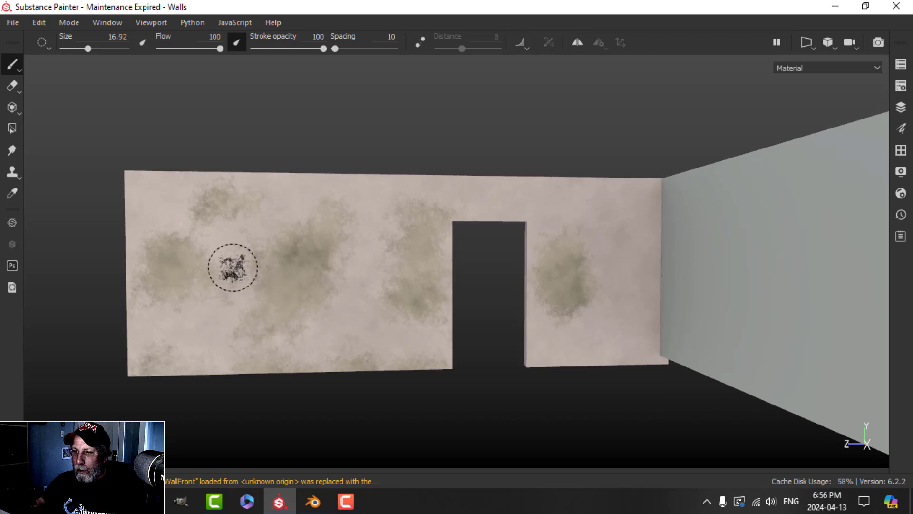
drag(233, 267, 209, 312)
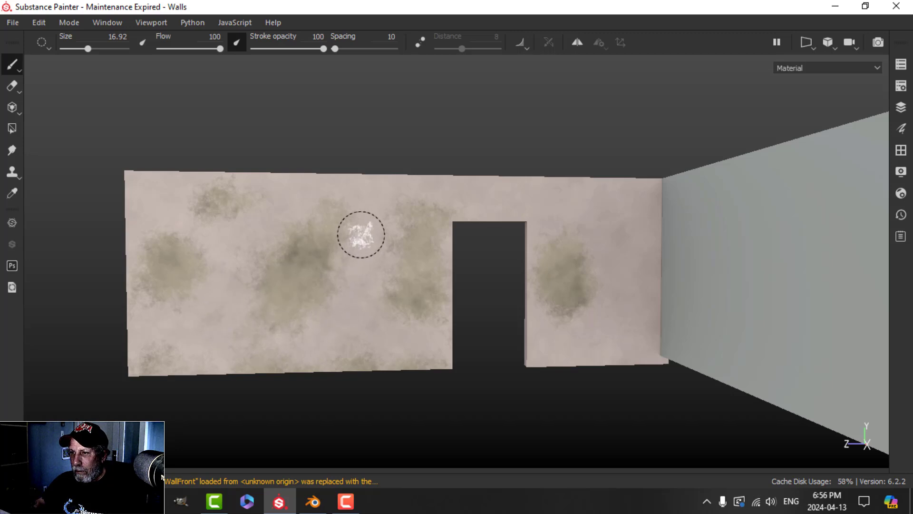
mouse_move(499, 295)
alt+mouse_down()
mouse_move(603, 334)
mouse_move(428, 377)
mouse_move(545, 363)
alt+mouse_up()
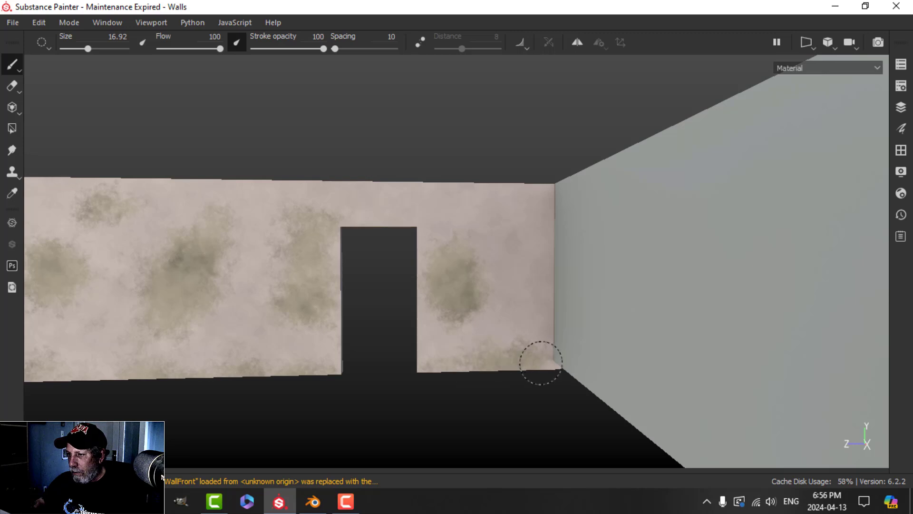
scroll(391, 371, down, 1)
scroll(469, 362, up, 4)
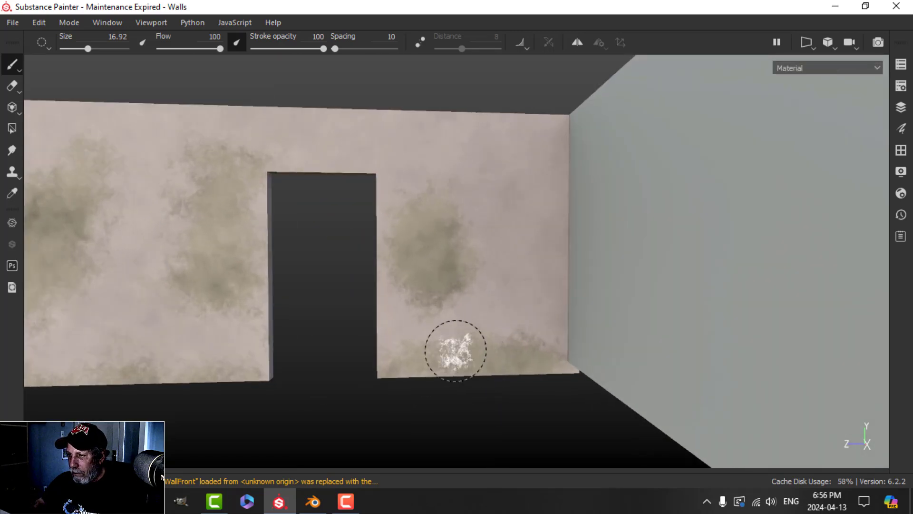
drag(456, 350, 489, 337)
Step: Orbit past the window posts back to the mouldy door wall and restore the hidden panels
scroll(392, 337, down, 2)
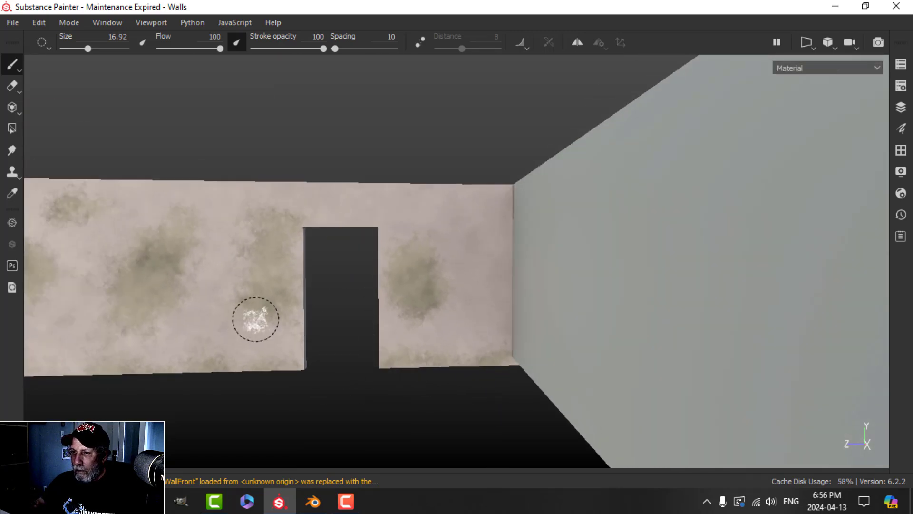
alt+drag(255, 319, 338, 318)
alt+middle_drag(338, 317, 450, 316)
scroll(191, 312, down, 2)
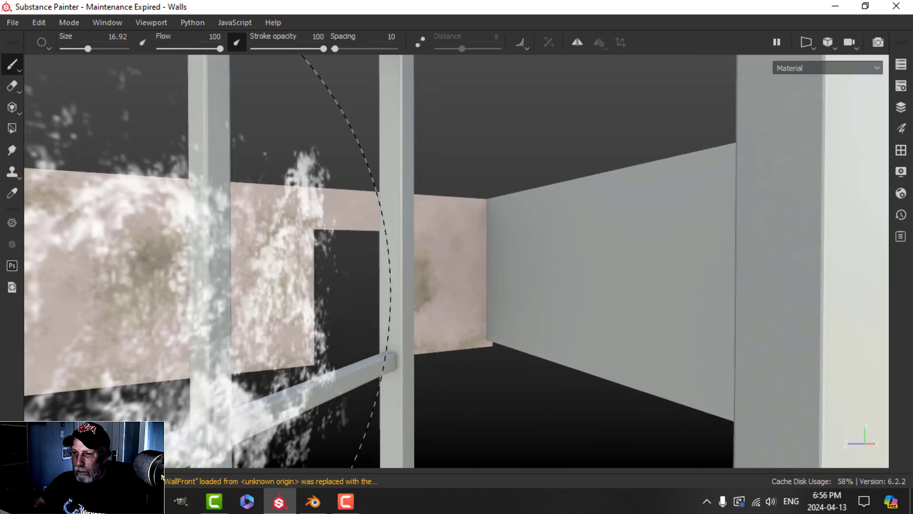
scroll(142, 312, up, 3)
alt+drag(190, 313, 290, 312)
mouse_move(289, 312)
alt+middle_down()
mouse_move(380, 289)
mouse_move(466, 288)
alt+middle_up()
scroll(184, 314, down, 3)
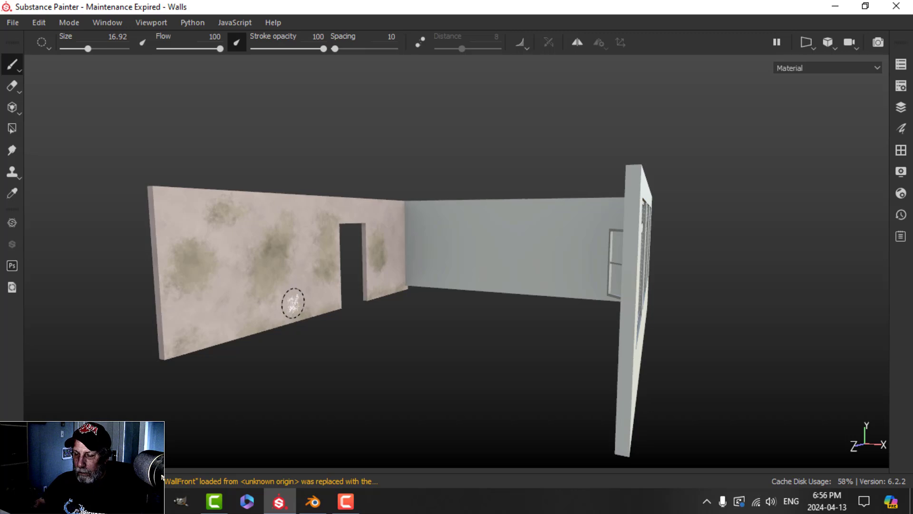
scroll(288, 305, up, 4)
alt+drag(286, 306, 328, 309)
alt+middle_drag(328, 309, 349, 312)
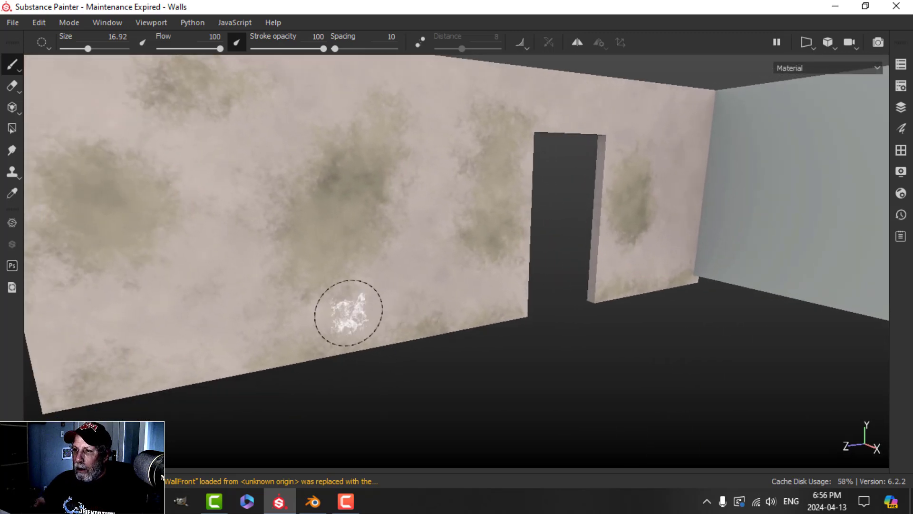
key(Tab)
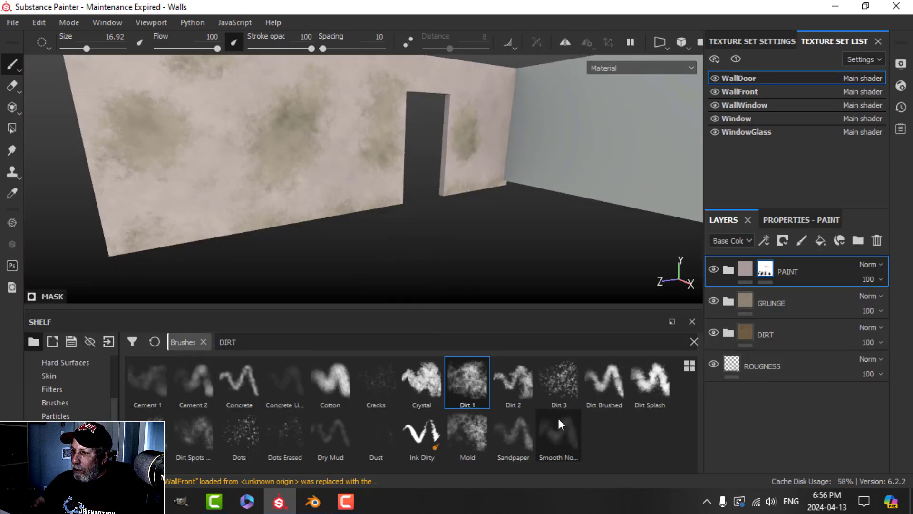
Step: Clear the shelf search, load the Basic Soft brush, and undo a test dab
click(153, 342)
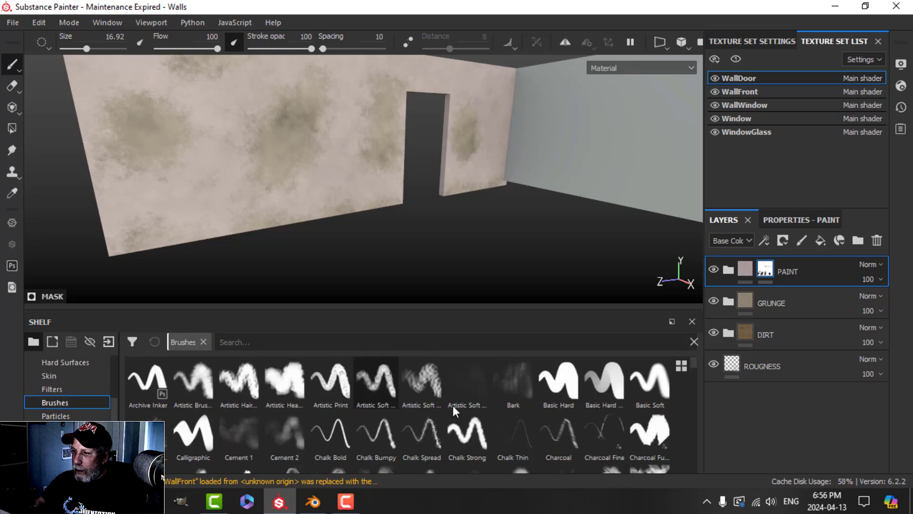
click(648, 383)
scroll(323, 271, up, 2)
scroll(310, 239, up, 4)
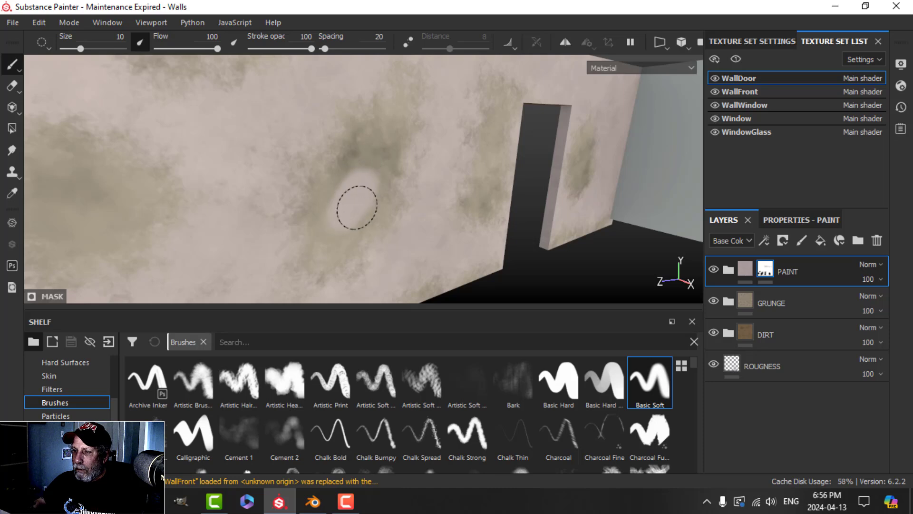
click(361, 205)
key(ctrl+z)
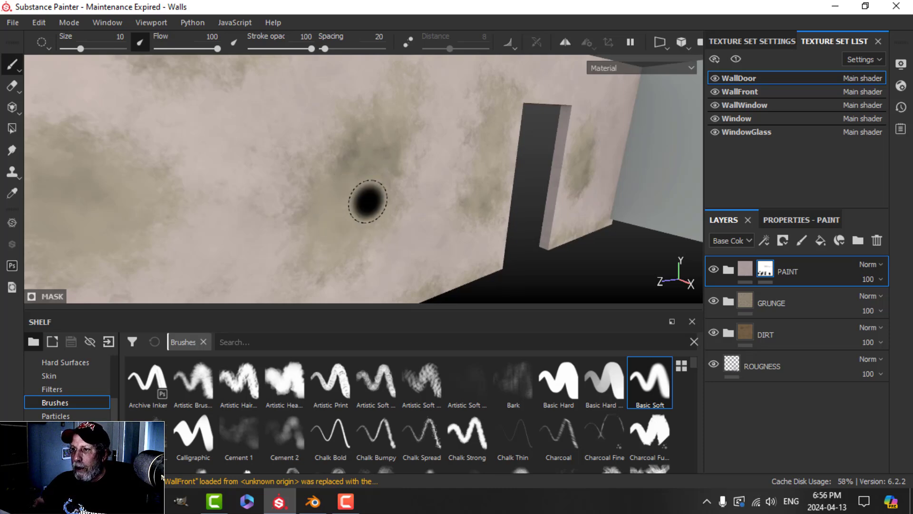
mouse_move(373, 200)
alt+mouse_down()
mouse_move(384, 216)
mouse_move(224, 204)
alt+mouse_up()
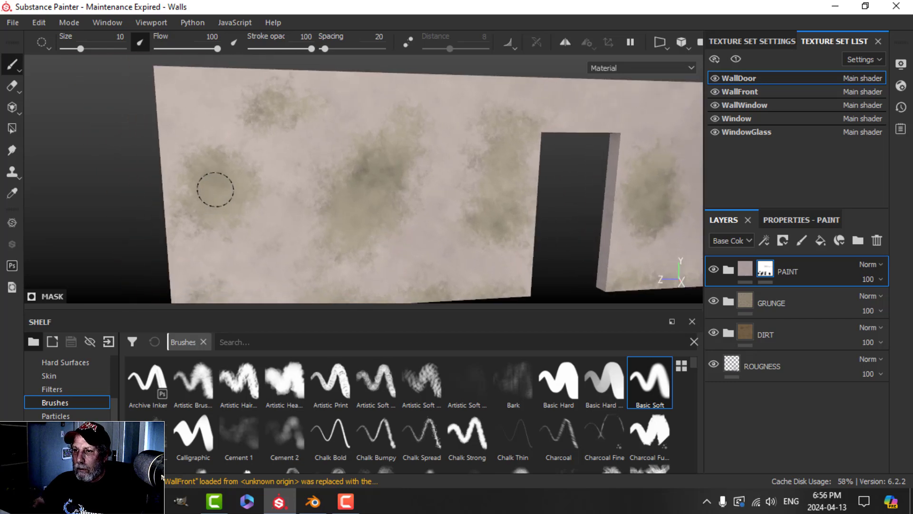
Step: Raise the Basic Soft brush hardness to 0.41 in Properties - Paint
click(776, 219)
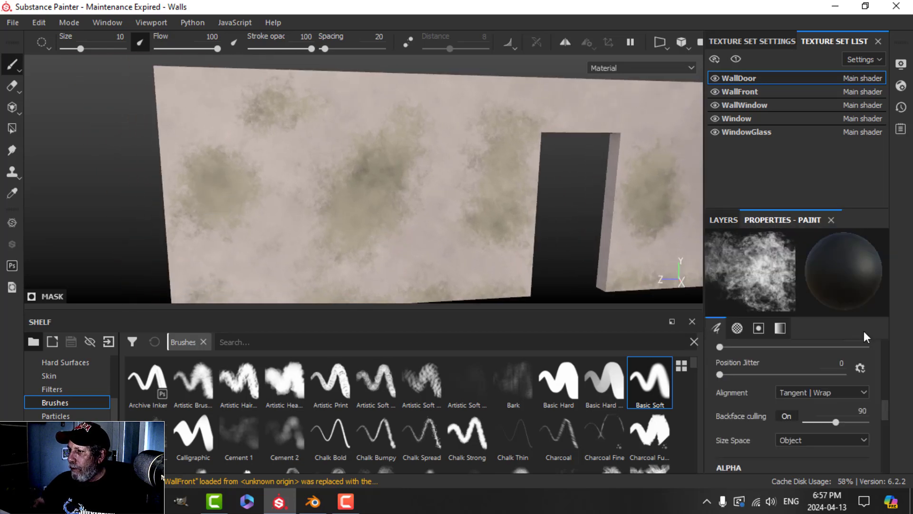
scroll(805, 404, down, 8)
scroll(804, 404, down, 2)
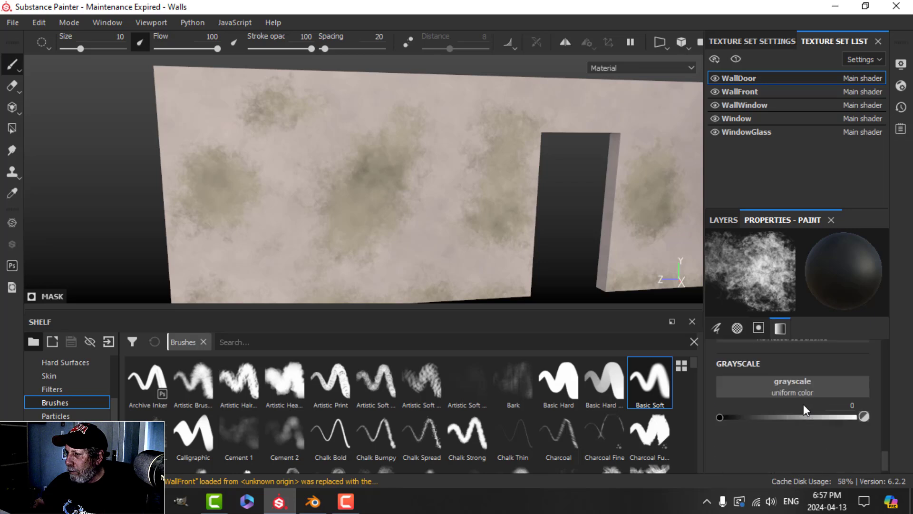
scroll(803, 403, up, 5)
scroll(785, 406, down, 1)
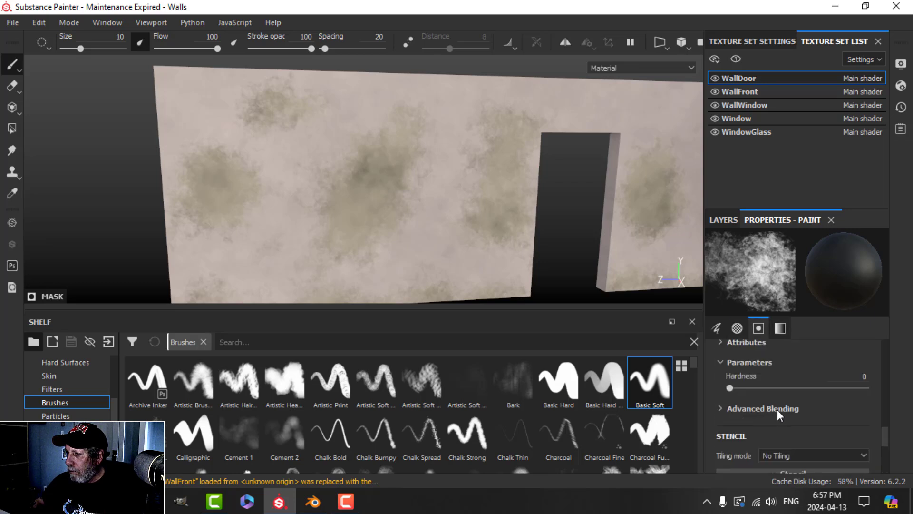
drag(782, 393, 786, 393)
scroll(285, 209, up, 2)
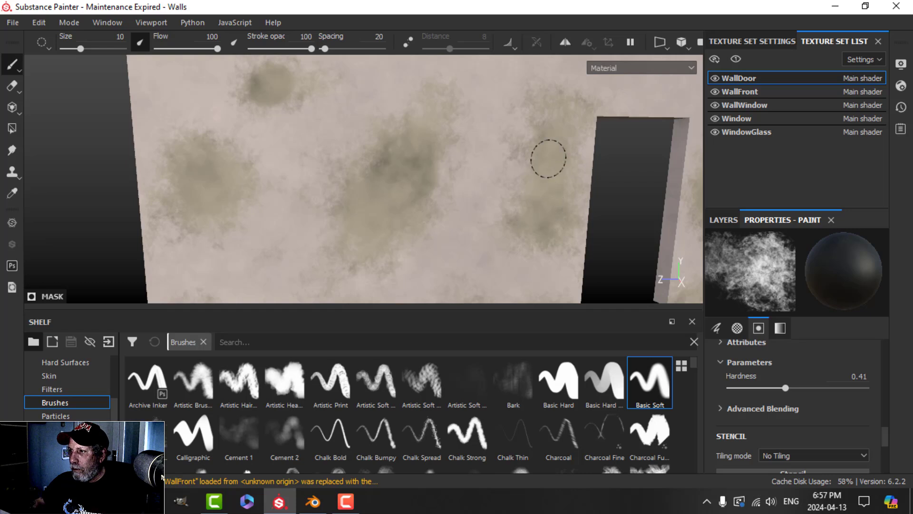
scroll(546, 239, down, 3)
alt+middle_drag(545, 239, 362, 183)
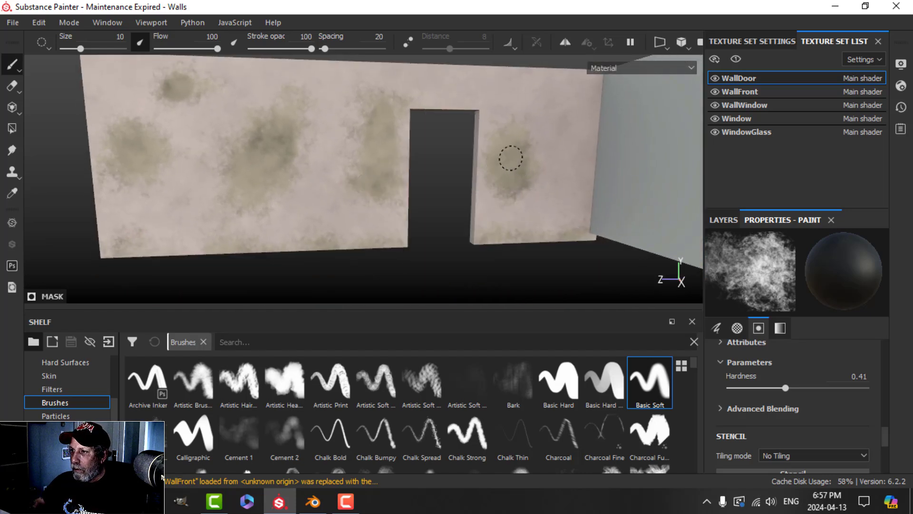
scroll(515, 177, up, 3)
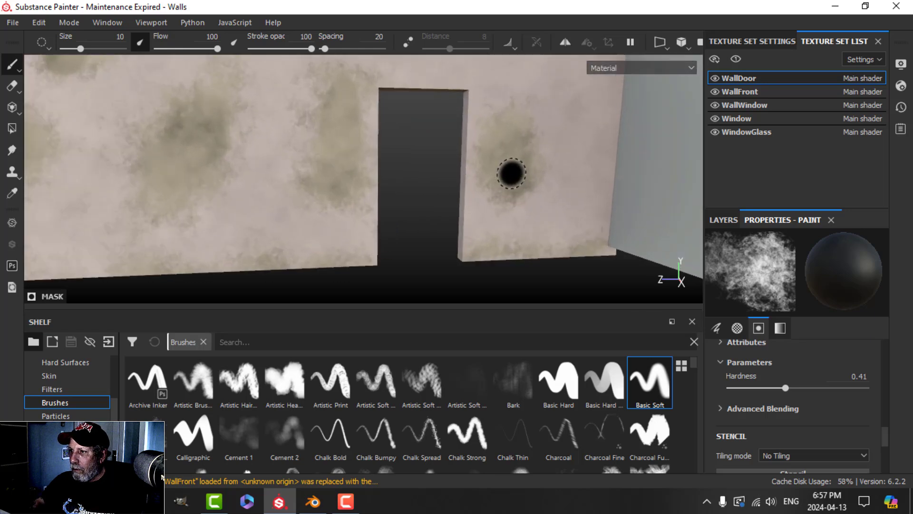
alt+middle_drag(512, 173, 495, 209)
alt+drag(495, 209, 483, 206)
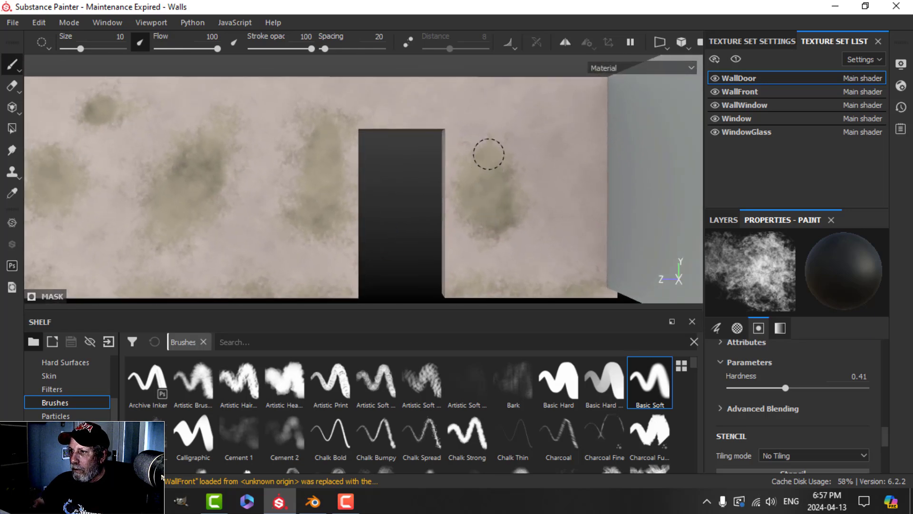
scroll(499, 207, down, 1)
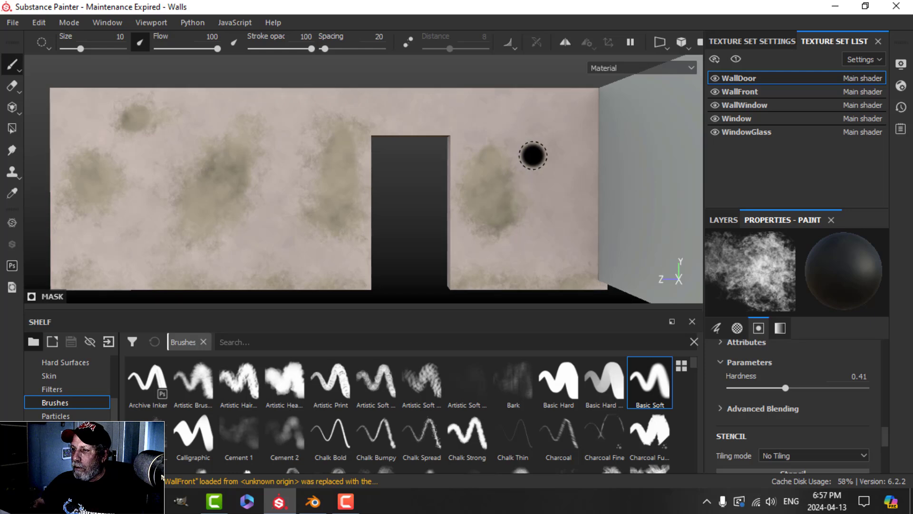
Step: Swap the brush colour from black to white and reframe the door wall
key(x)
scroll(543, 172, down, 3)
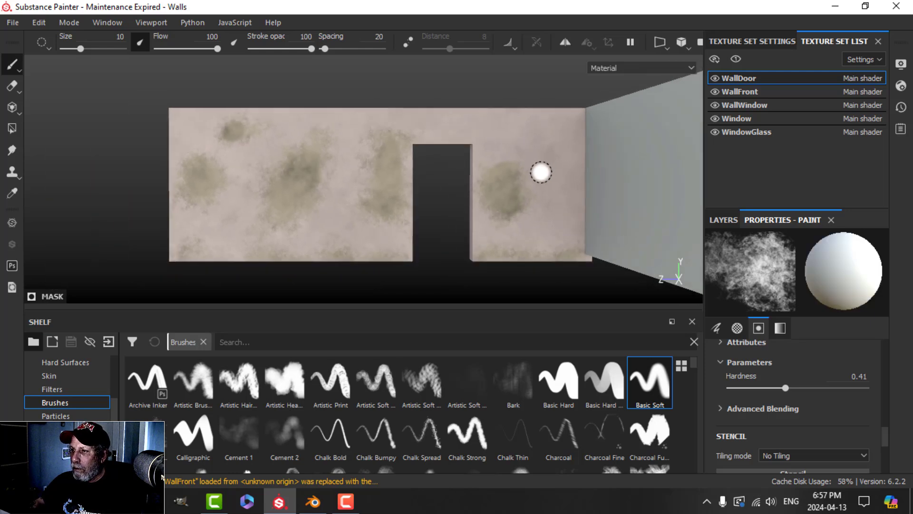
scroll(543, 172, up, 3)
scroll(463, 173, down, 2)
scroll(463, 173, down, 1)
alt+middle_drag(380, 165, 446, 193)
alt+drag(447, 194, 478, 225)
scroll(477, 182, up, 3)
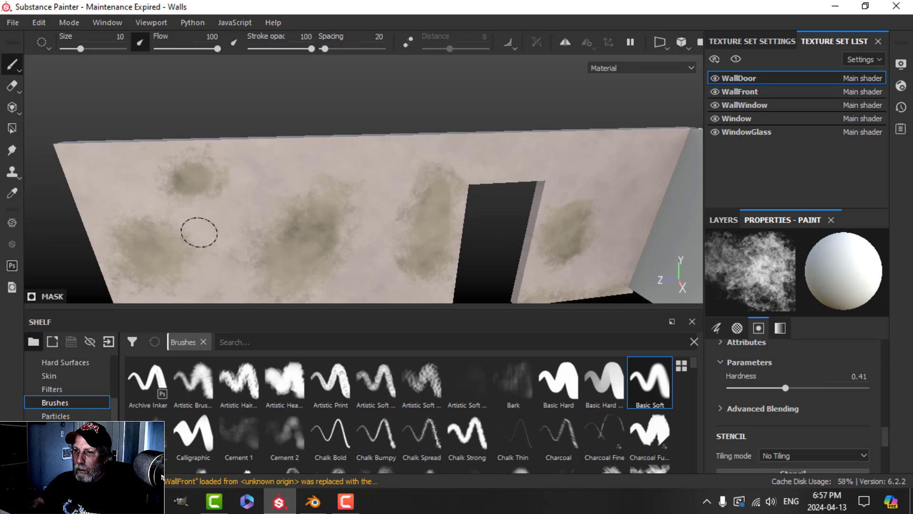
scroll(220, 241, down, 3)
alt+drag(220, 241, 308, 190)
alt+middle_drag(308, 190, 323, 155)
alt+drag(324, 155, 341, 192)
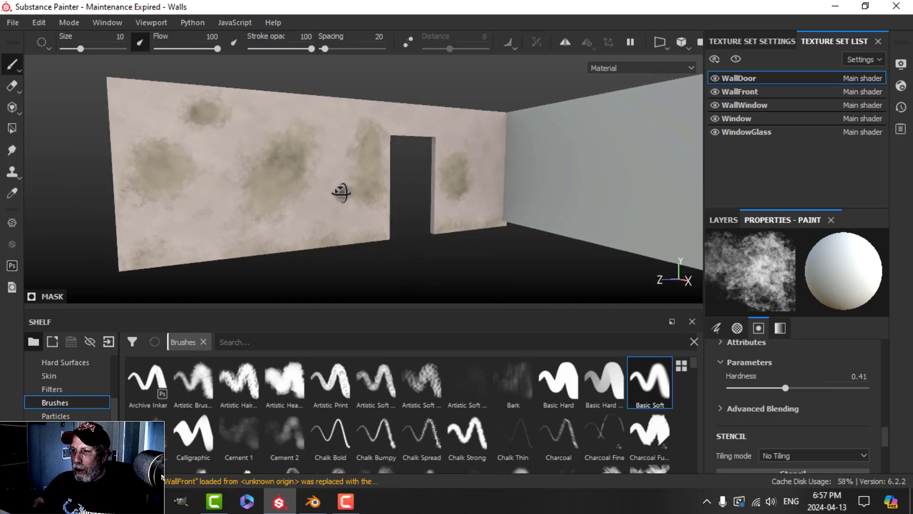
alt+middle_drag(341, 210, 351, 210)
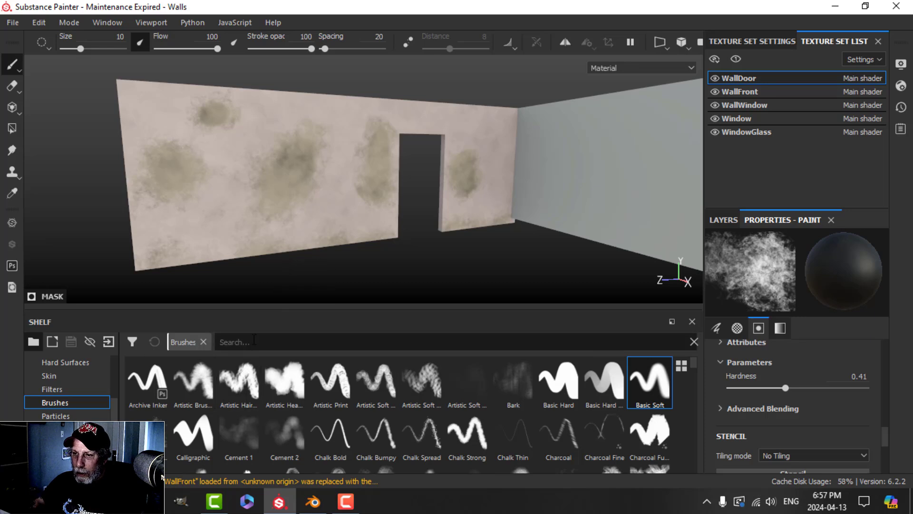
Step: Reselect the Dirt 1 brush via a DIR search and show the layer stack again
text(DIR)
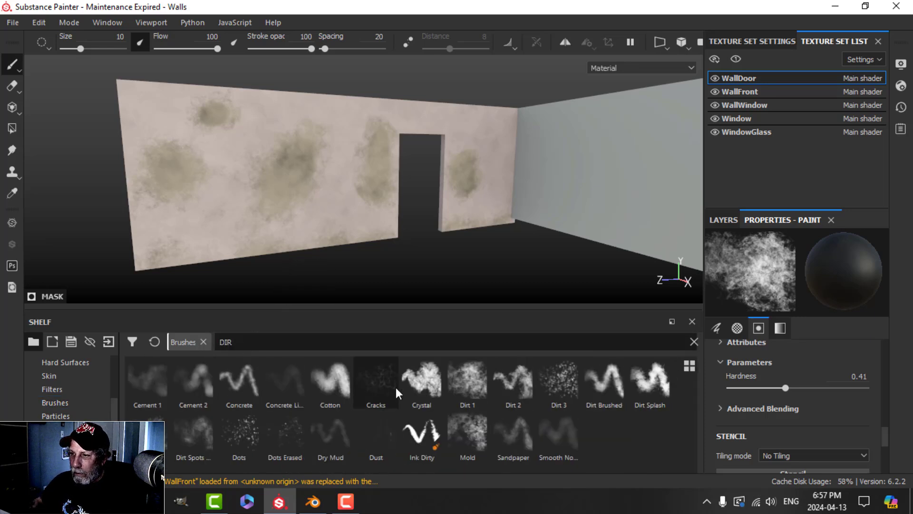
click(461, 389)
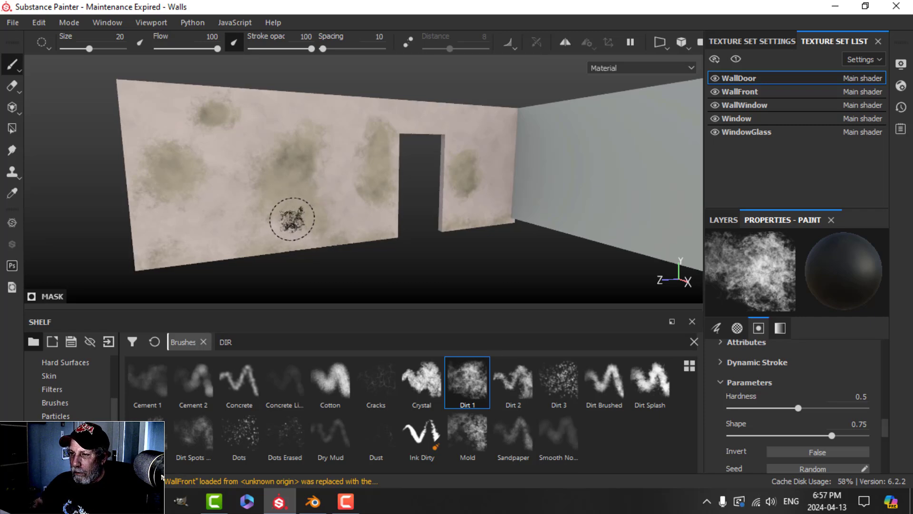
scroll(292, 217, up, 3)
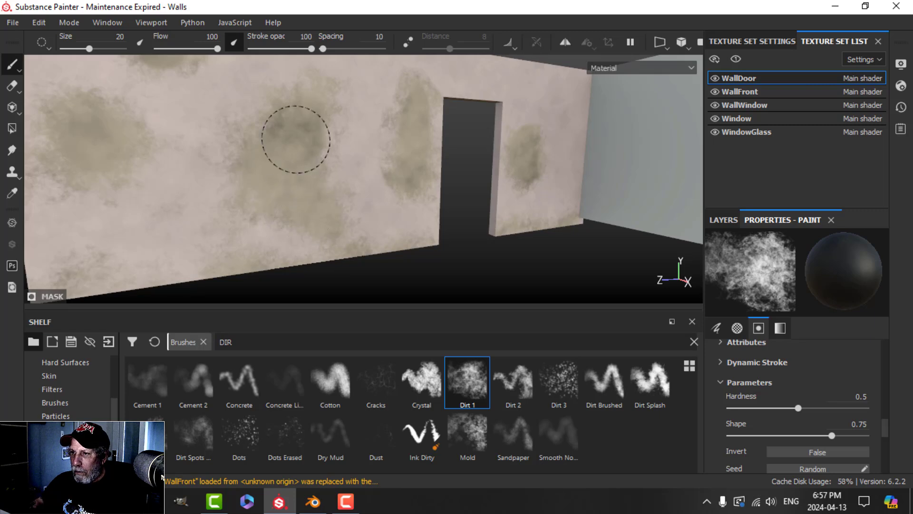
click(724, 220)
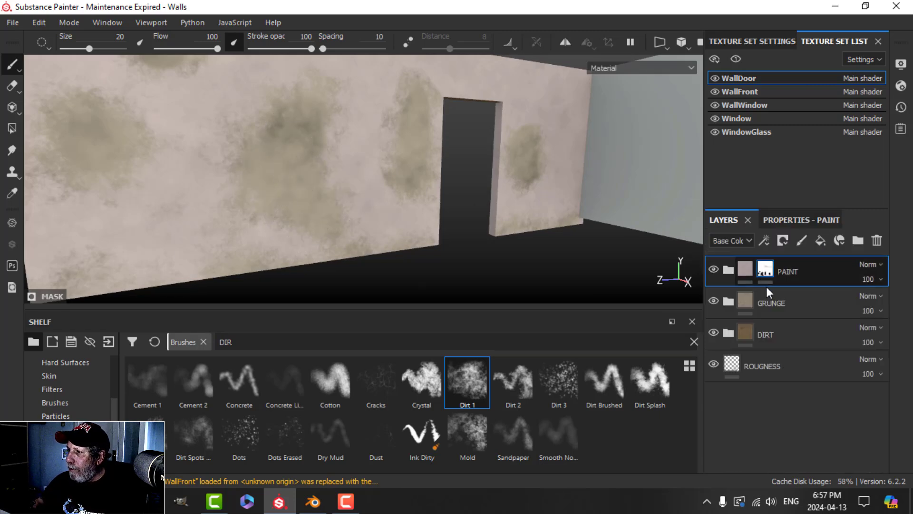
mouse_move(766, 275)
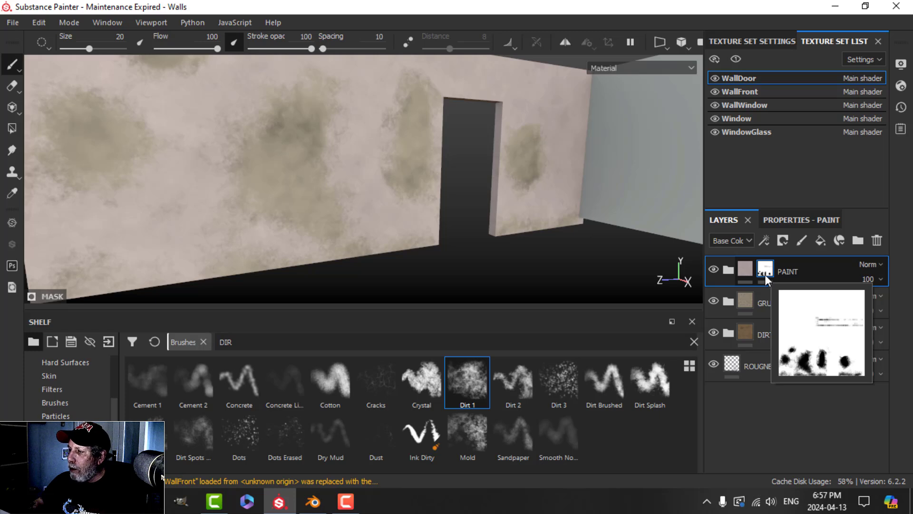
Step: Orbit until the wall's left edge is vertical and select the GRUNGE group
scroll(371, 155, down, 3)
alt+drag(371, 157, 396, 172)
alt+middle_drag(455, 173, 428, 162)
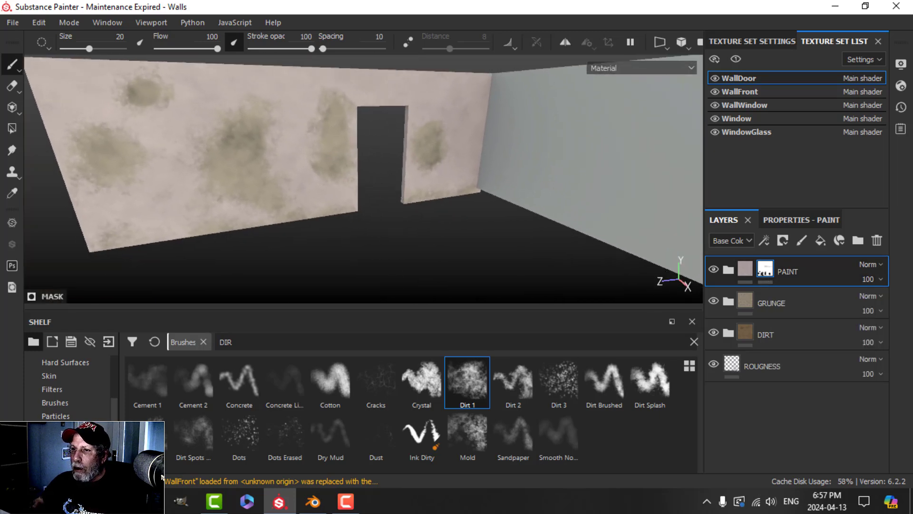
alt+drag(407, 200, 403, 185)
alt+middle_drag(395, 187, 397, 216)
mouse_move(360, 219)
alt+mouse_down()
mouse_move(359, 209)
mouse_move(363, 216)
alt+mouse_up()
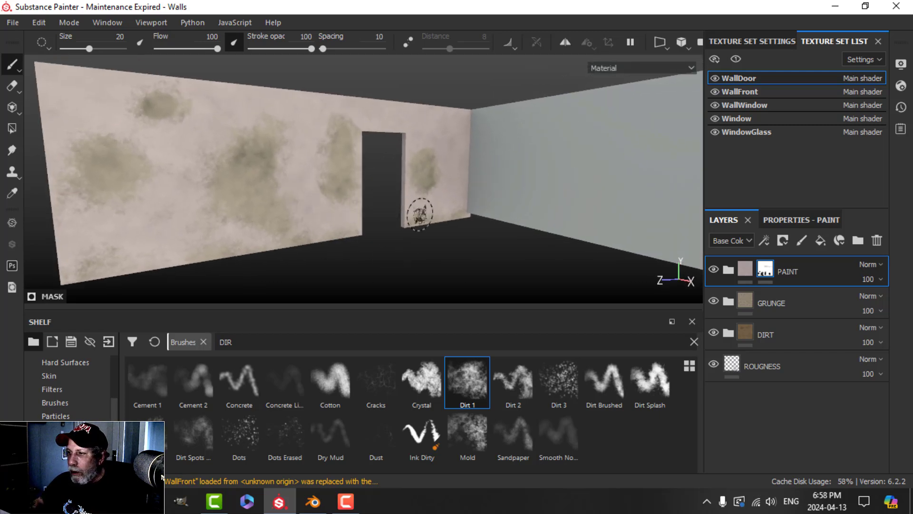
click(775, 305)
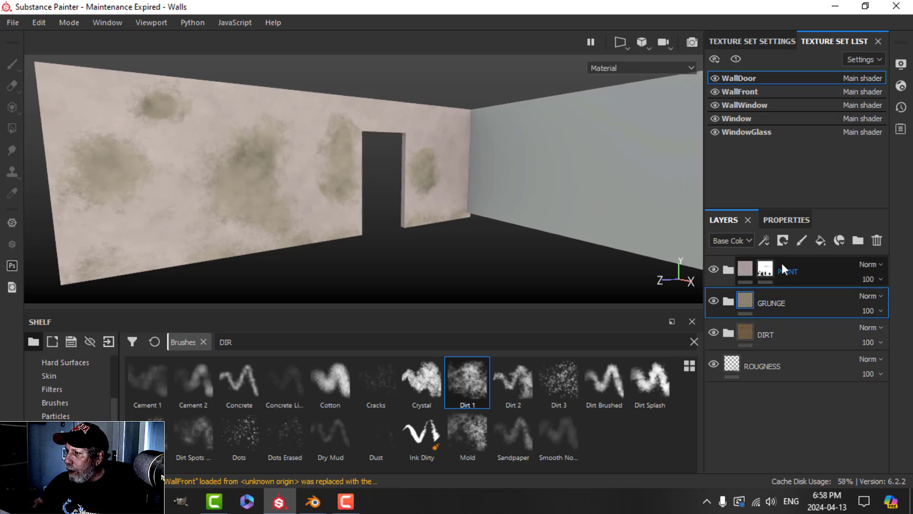
Step: Give the GRUNGE group a white mask
click(786, 239)
click(803, 256)
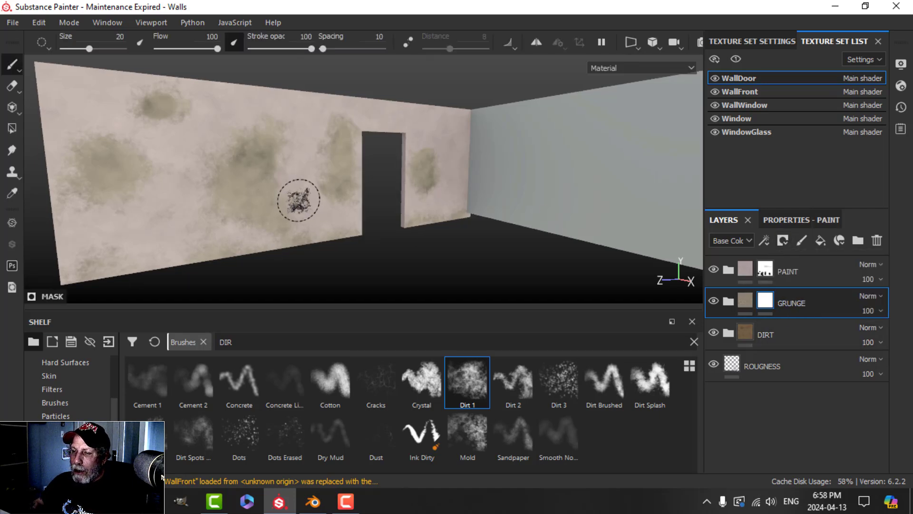
scroll(283, 186, up, 2)
scroll(287, 188, down, 2)
alt+middle_drag(287, 187, 308, 188)
scroll(307, 188, up, 2)
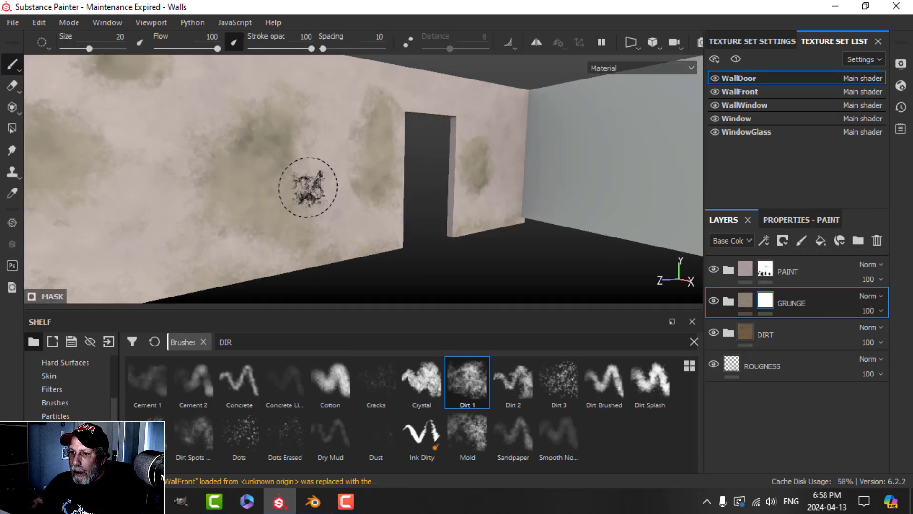
scroll(308, 187, up, 1)
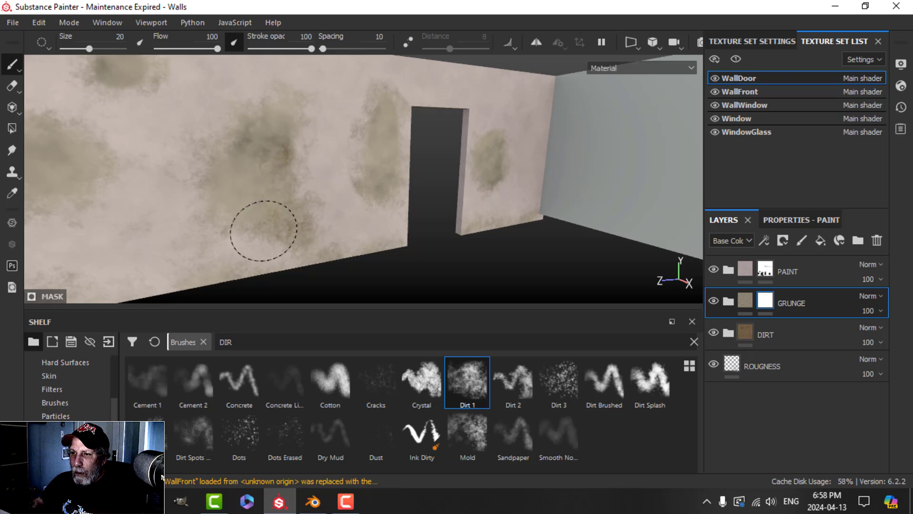
Step: Paint new dirt mid-wall and darken the left and top grunge patches
mouse_move(213, 132)
mouse_down()
mouse_move(267, 90)
mouse_move(279, 138)
mouse_up()
scroll(290, 224, down, 2)
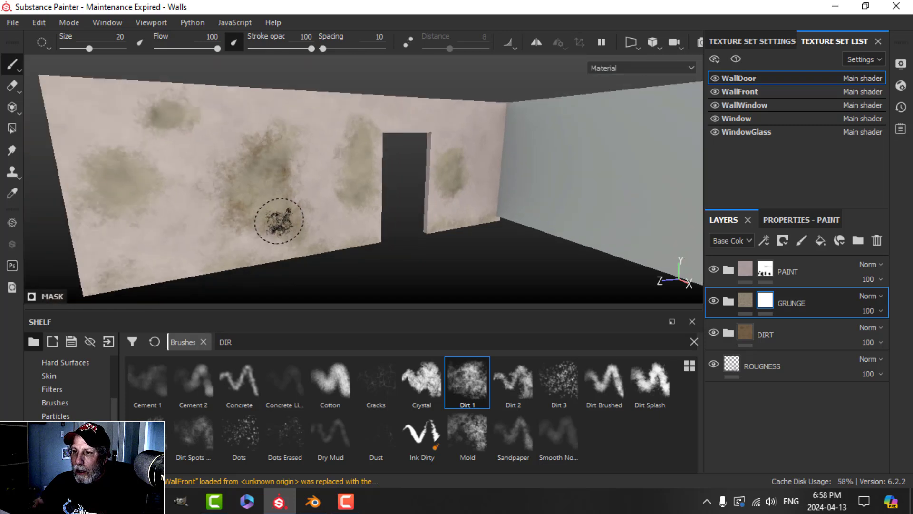
alt+middle_drag(281, 218, 371, 214)
scroll(281, 214, up, 1)
drag(266, 183, 221, 214)
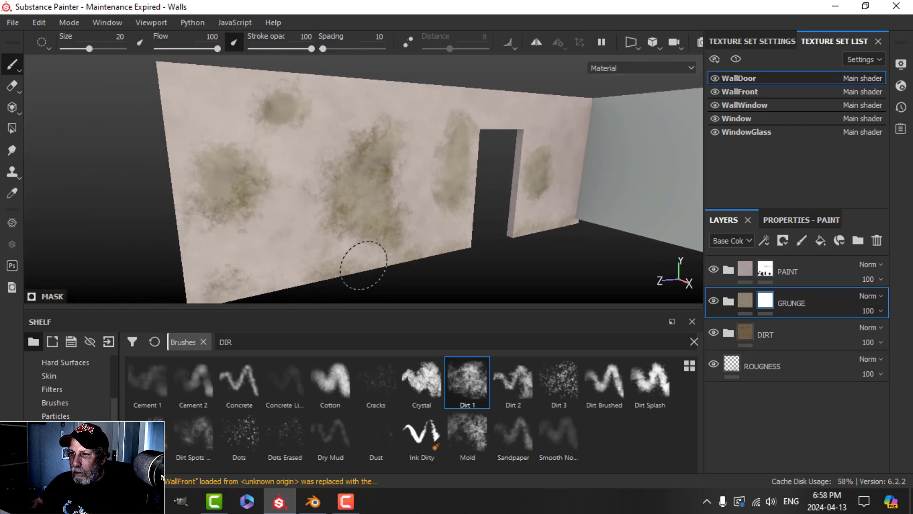
drag(249, 170, 216, 182)
drag(281, 116, 305, 100)
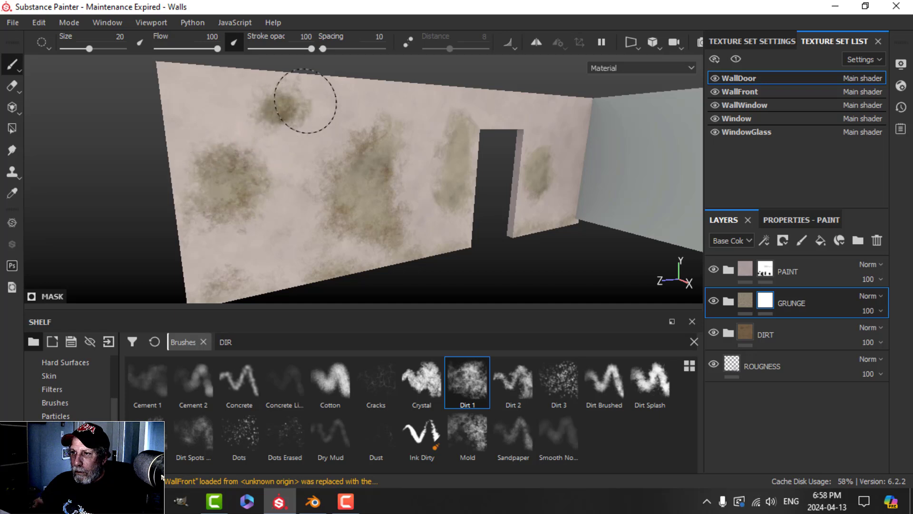
mouse_move(394, 138)
alt+mouse_down()
mouse_move(336, 163)
mouse_move(258, 147)
alt+mouse_up()
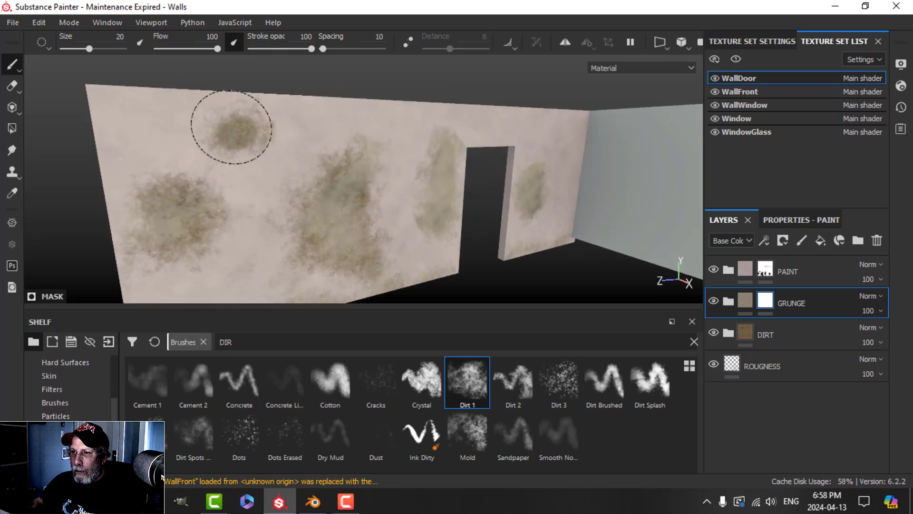
mouse_move(217, 189)
mouse_down()
mouse_move(214, 198)
mouse_move(204, 183)
mouse_move(214, 204)
mouse_move(190, 189)
mouse_move(256, 218)
mouse_move(226, 213)
mouse_up()
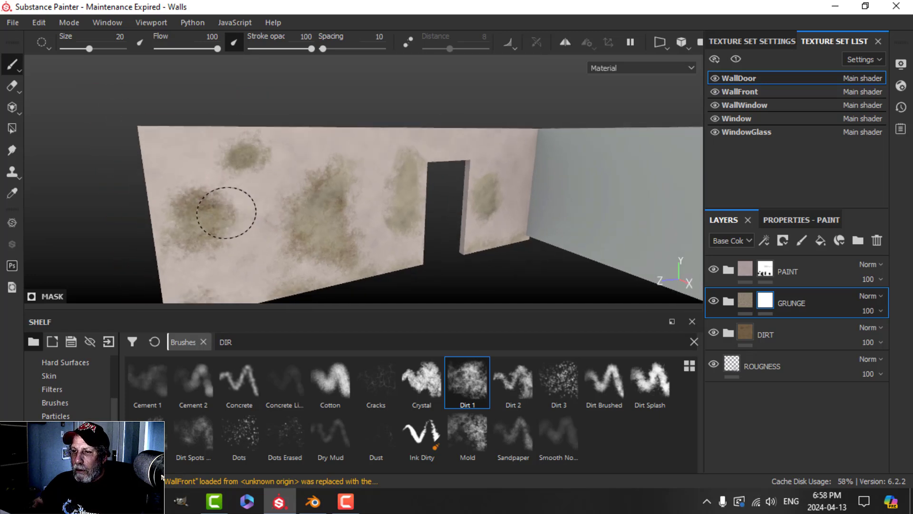
Step: Dab a dark dirt splotch onto the door wall and orbit around the room to review it
scroll(479, 200, down, 3)
alt+middle_drag(479, 200, 404, 222)
scroll(361, 223, up, 3)
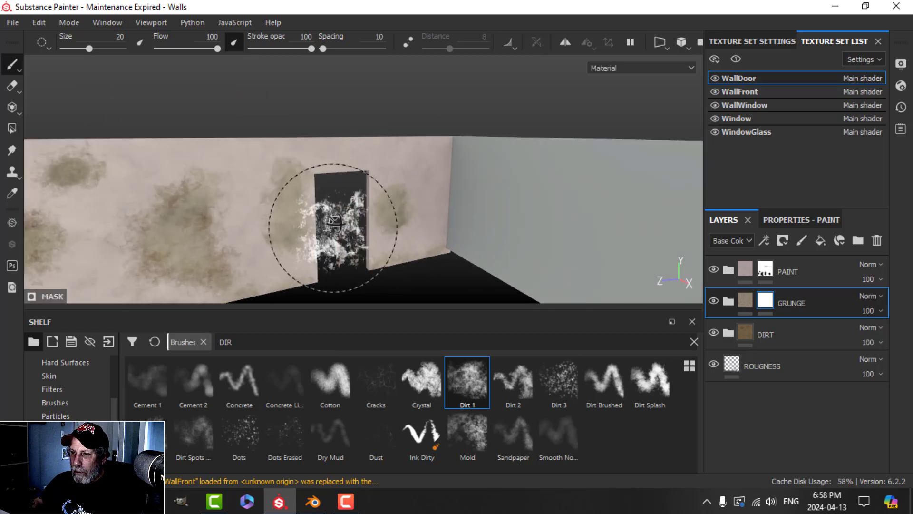
alt+drag(333, 224, 315, 231)
alt+middle_drag(315, 231, 351, 220)
alt+drag(350, 220, 342, 222)
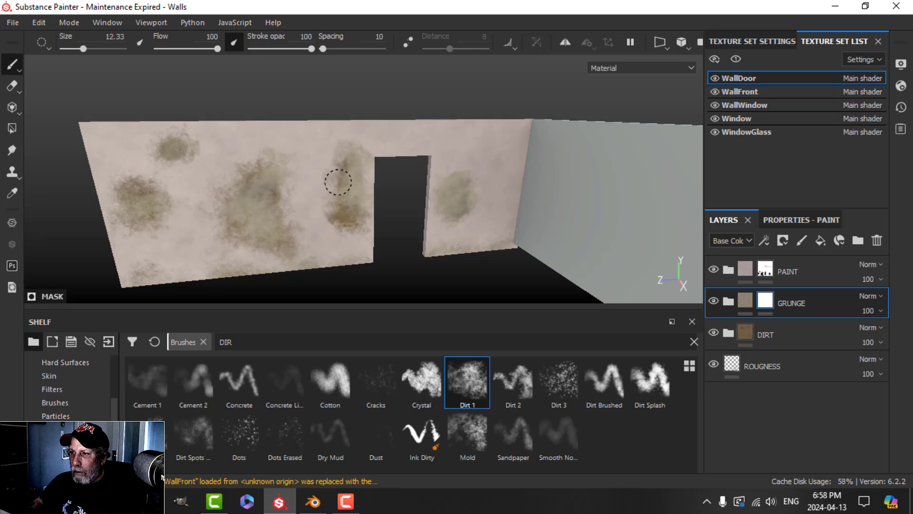
scroll(467, 210, up, 2)
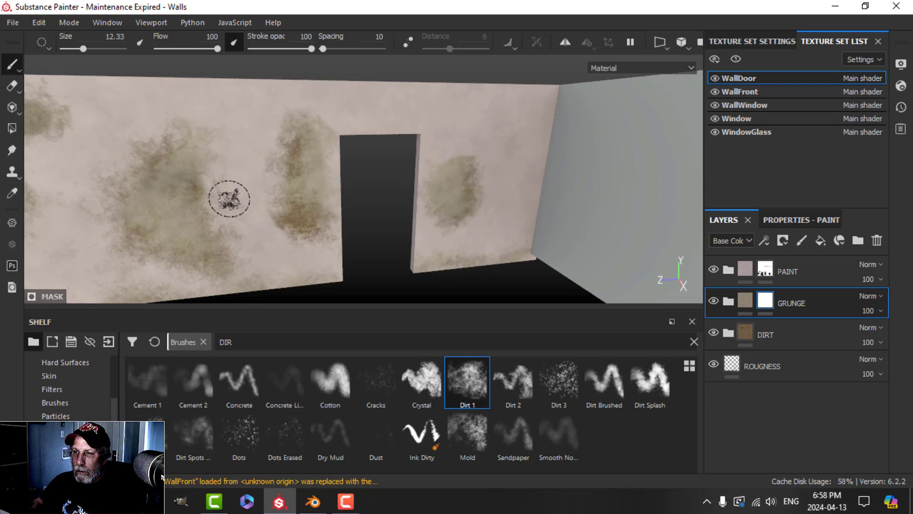
click(225, 239)
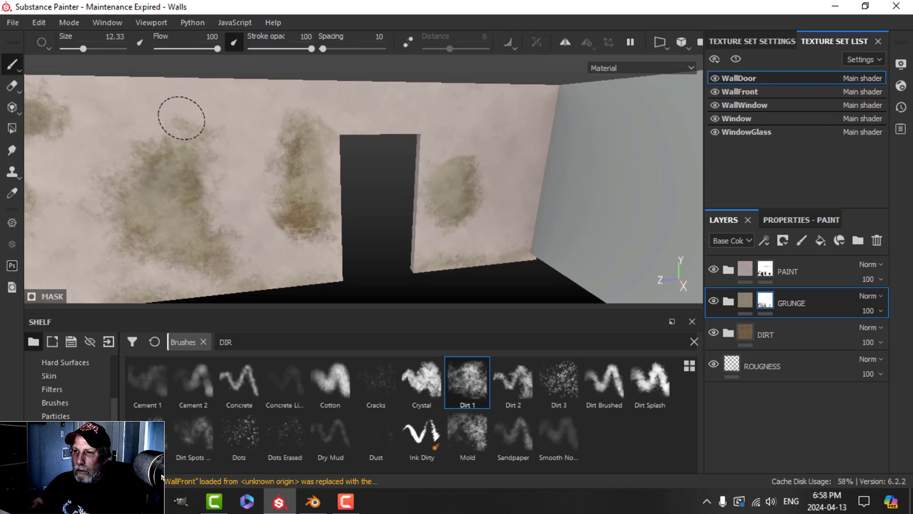
mouse_move(220, 159)
alt+mouse_down()
mouse_move(250, 230)
mouse_move(310, 200)
mouse_move(422, 199)
mouse_move(320, 224)
mouse_move(387, 244)
mouse_move(335, 194)
mouse_move(356, 241)
mouse_move(265, 214)
alt+mouse_up()
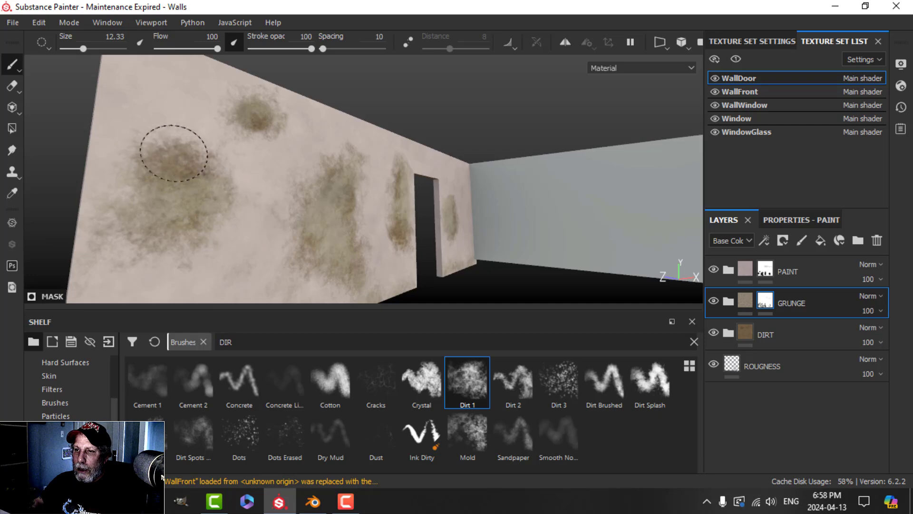
mouse_move(342, 183)
alt+mouse_down()
mouse_move(438, 193)
mouse_move(387, 193)
mouse_move(371, 204)
alt+mouse_up()
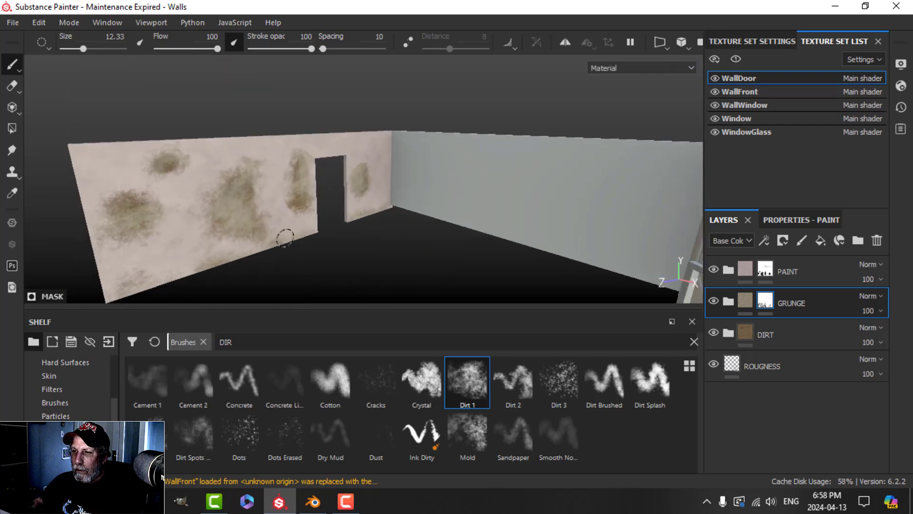
mouse_move(285, 238)
alt+mouse_down()
mouse_move(353, 252)
mouse_move(377, 231)
mouse_move(383, 248)
mouse_move(372, 222)
mouse_move(326, 230)
mouse_move(397, 222)
alt+mouse_up()
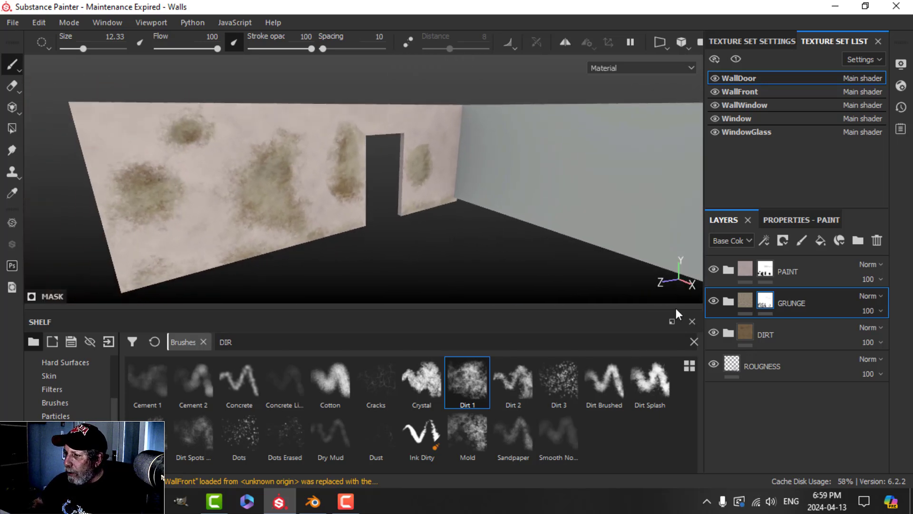
Step: Enable the height channel on the Paint2 fill layer inside the PAINT group
click(727, 269)
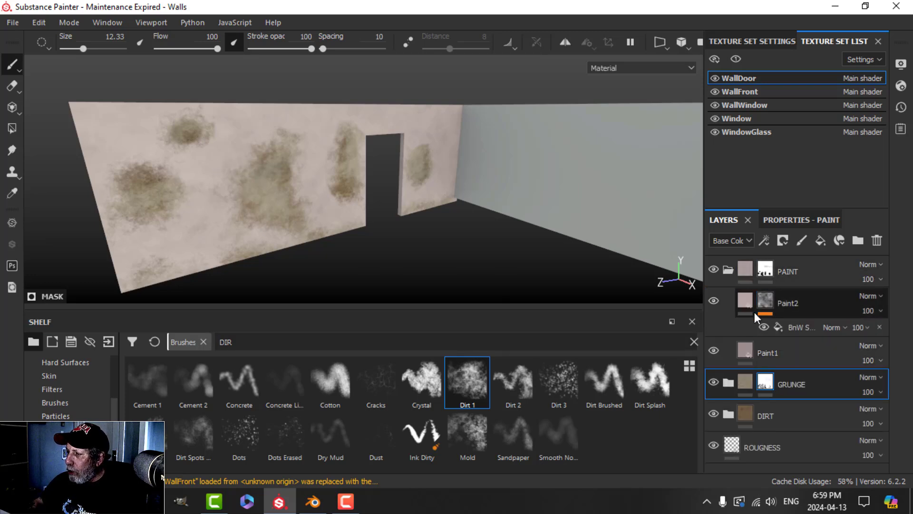
click(740, 301)
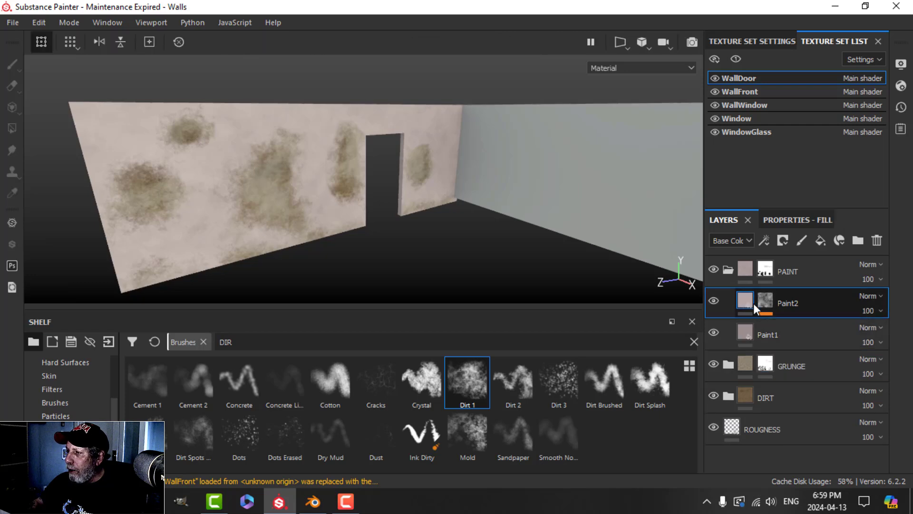
click(786, 223)
click(792, 302)
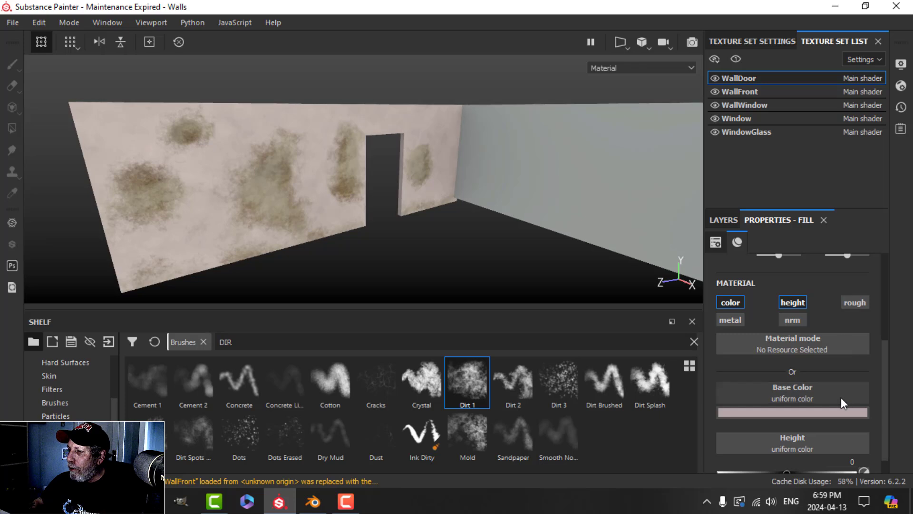
scroll(840, 398, down, 1)
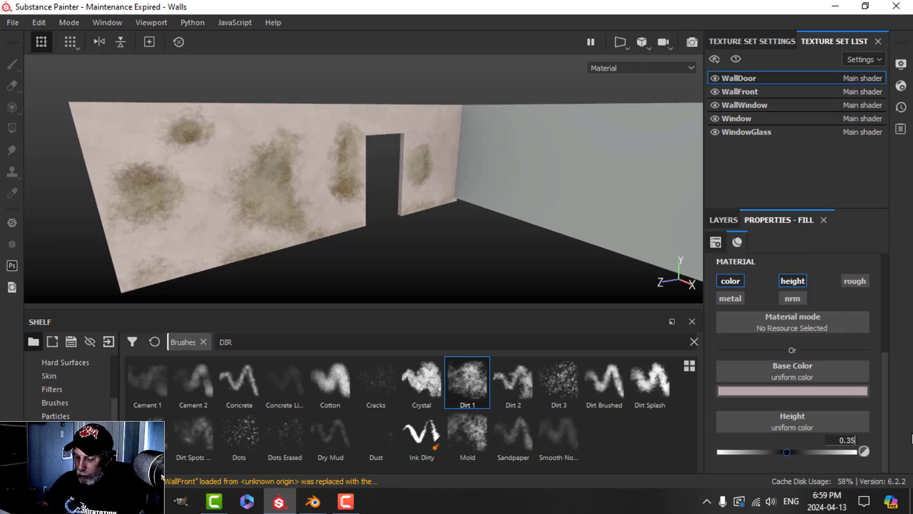
Step: Orbit close to the stained wall and rotate the environment light across it
alt+right_drag(488, 242, 233, 234)
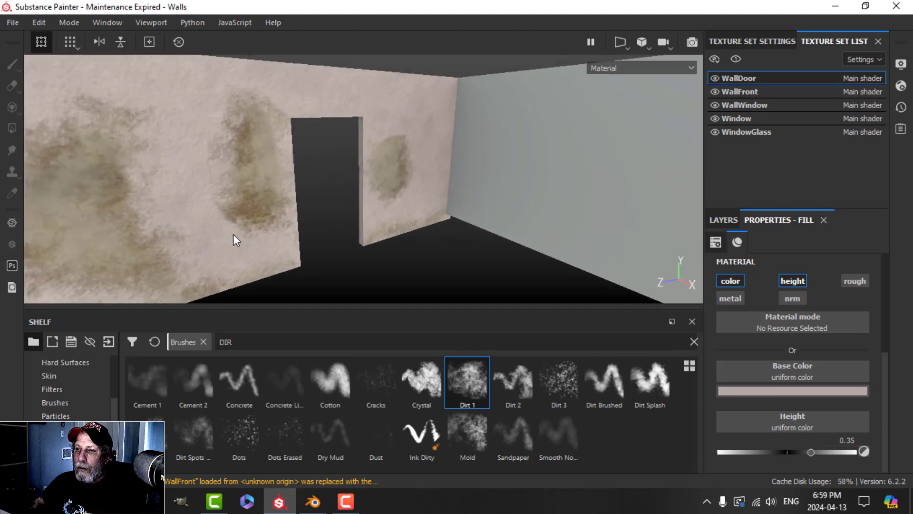
alt+drag(233, 234, 285, 215)
alt+middle_drag(286, 215, 362, 211)
alt+drag(361, 211, 420, 216)
shift+right_drag(420, 216, 428, 212)
scroll(397, 225, down, 5)
alt+middle_drag(397, 224, 411, 198)
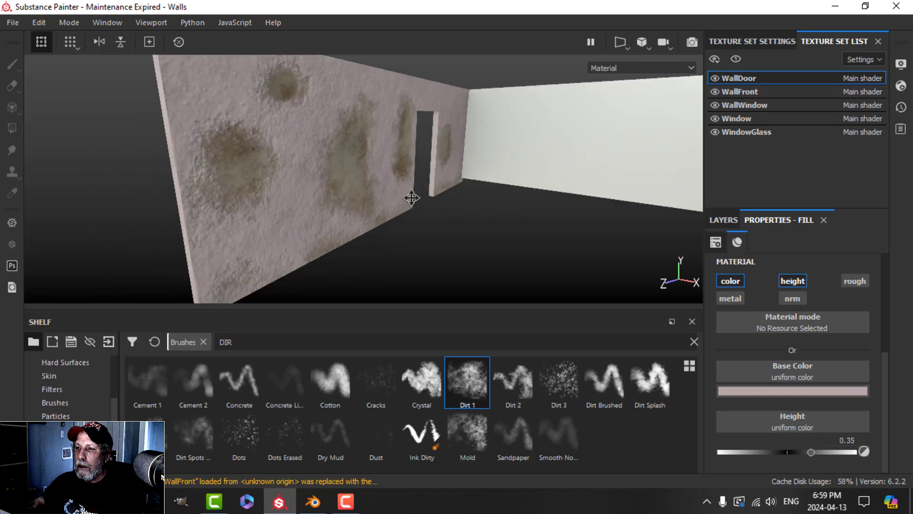
scroll(418, 197, up, 2)
alt+drag(383, 195, 205, 151)
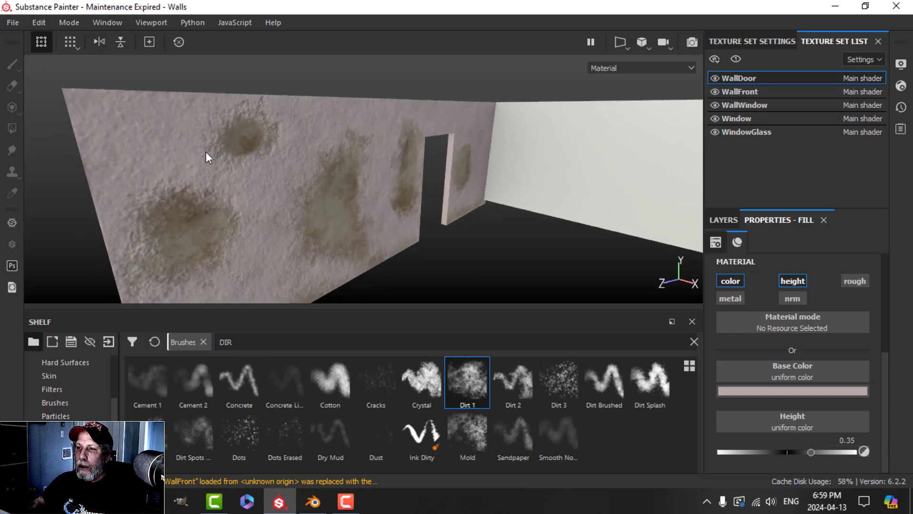
mouse_move(393, 179)
alt+mouse_down()
mouse_move(404, 179)
mouse_move(389, 181)
alt+mouse_up()
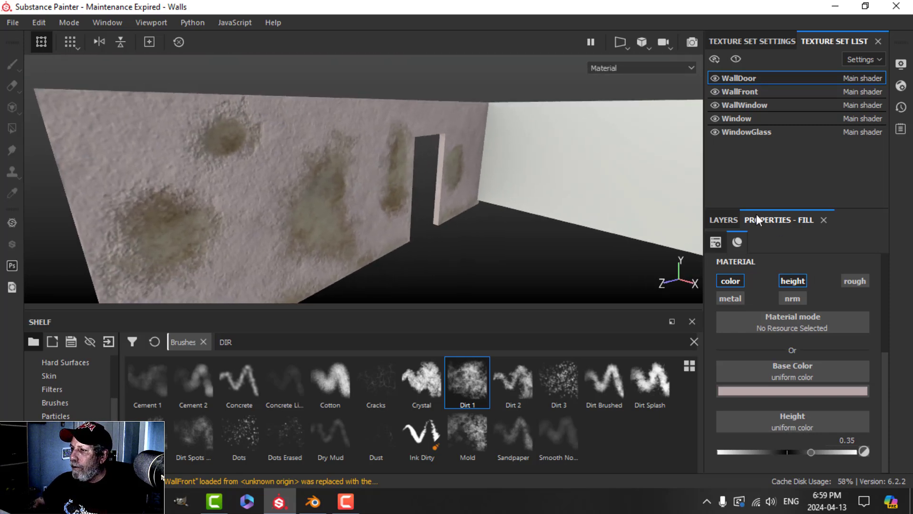
Step: Select the PAINT group's mask and dab more Dirt 1 speckles onto the wall
click(723, 220)
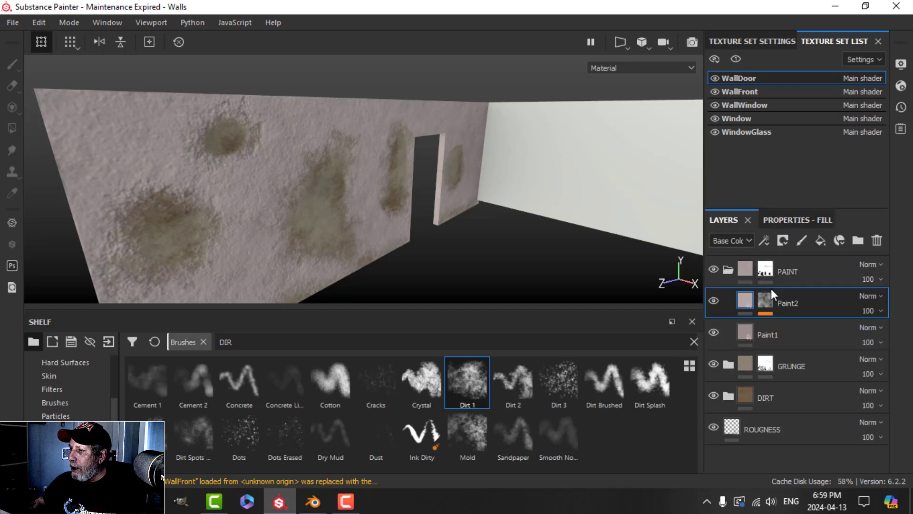
click(766, 301)
click(765, 272)
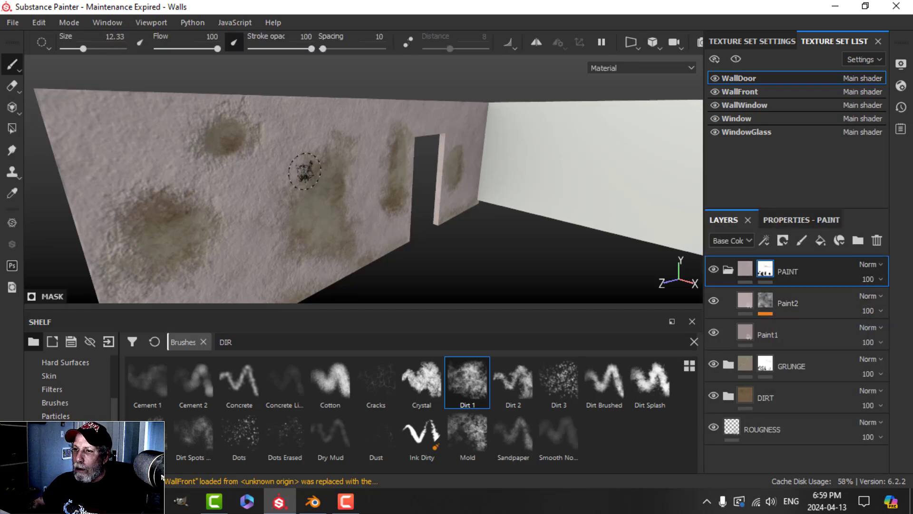
alt+middle_drag(276, 167, 301, 191)
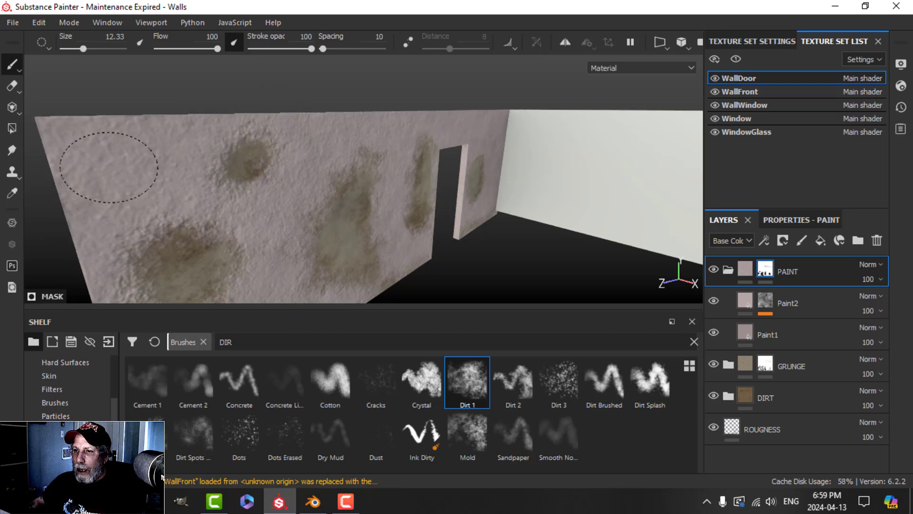
mouse_move(231, 208)
alt+mouse_down()
mouse_move(312, 209)
mouse_move(294, 181)
alt+mouse_up()
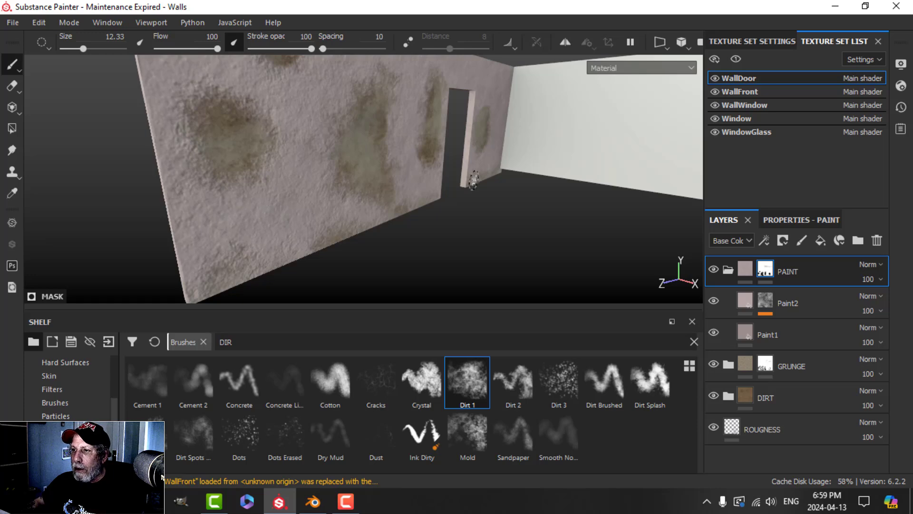
alt+drag(474, 180, 457, 205)
click(292, 123)
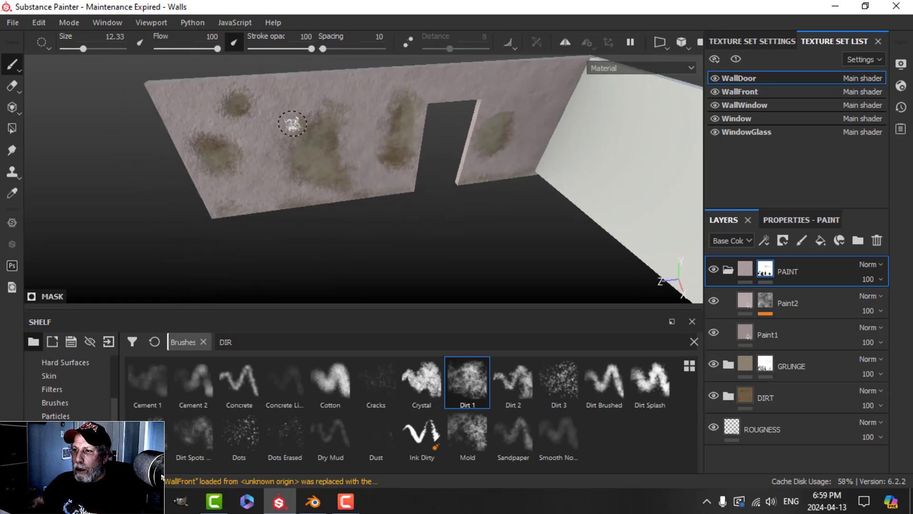
Step: View the doorway wall stains from wider angles while turning the environment lighting
mouse_move(280, 138)
alt+mouse_down()
mouse_move(379, 171)
mouse_move(395, 214)
alt+mouse_up()
alt+middle_drag(396, 214, 387, 169)
scroll(387, 169, up, 2)
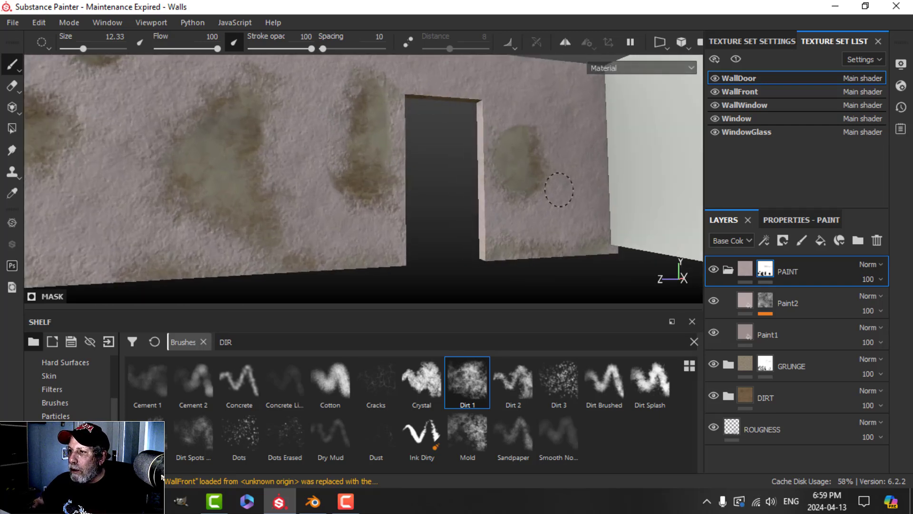
scroll(336, 179, down, 3)
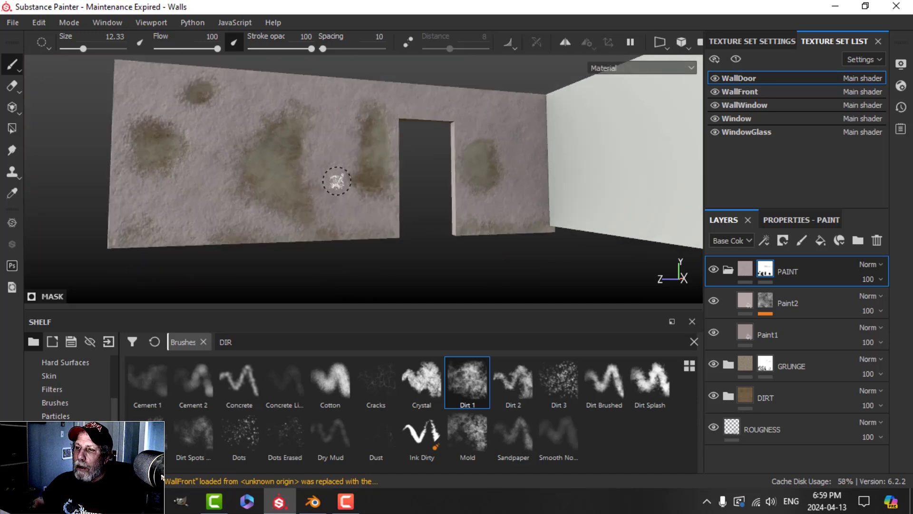
alt+drag(336, 179, 381, 187)
alt+middle_drag(366, 187, 408, 197)
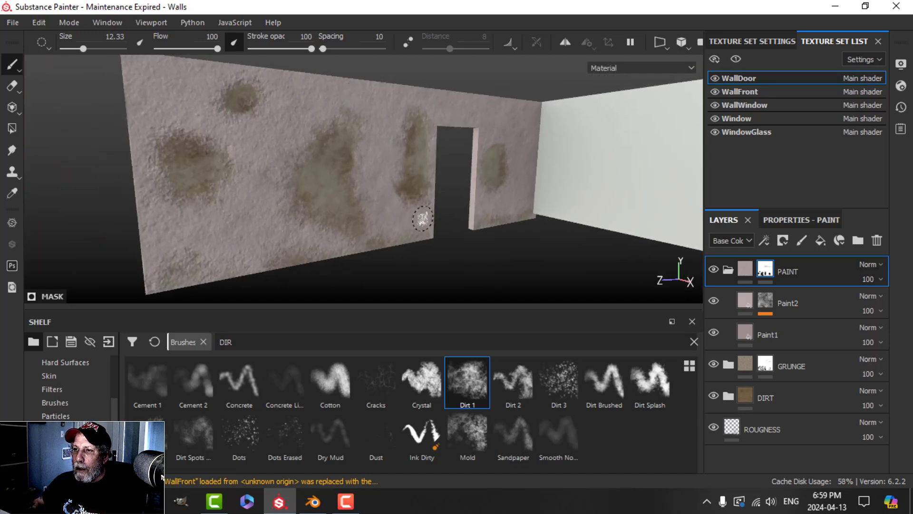
mouse_move(395, 181)
alt+mouse_down()
mouse_move(366, 173)
mouse_move(409, 167)
alt+mouse_up()
shift+right_drag(410, 167, 433, 167)
mouse_move(342, 182)
alt+mouse_down()
mouse_move(421, 171)
mouse_move(381, 185)
mouse_move(348, 182)
mouse_move(348, 173)
mouse_move(387, 190)
alt+mouse_up()
scroll(381, 185, down, 3)
scroll(350, 173, up, 2)
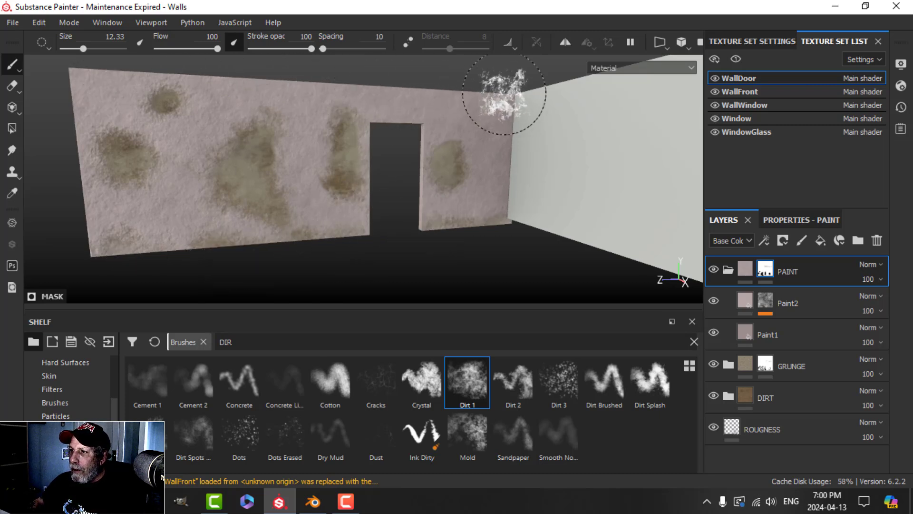
mouse_move(259, 142)
alt+mouse_down()
mouse_move(248, 147)
mouse_move(302, 138)
mouse_move(315, 149)
mouse_move(288, 161)
mouse_move(311, 170)
alt+mouse_up()
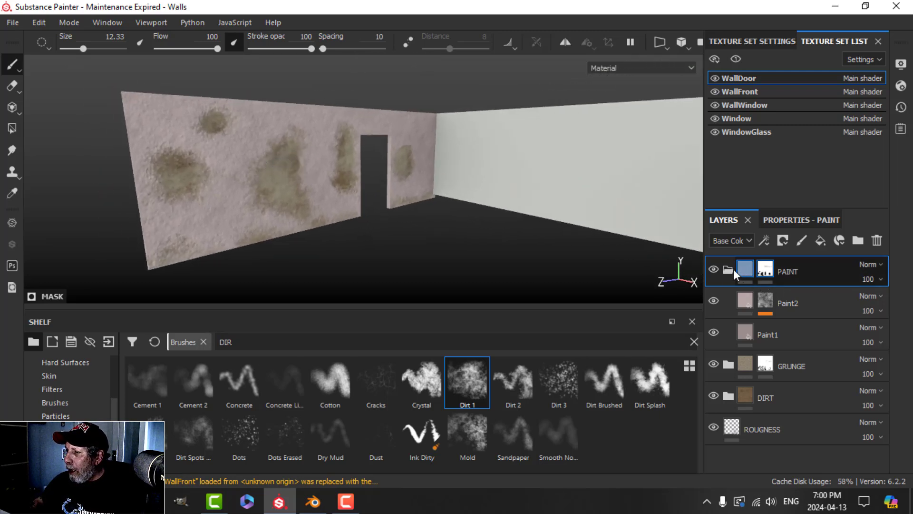
Step: Add a new fill layer above the PAINT folder with only the color channel enabled
click(730, 268)
click(738, 267)
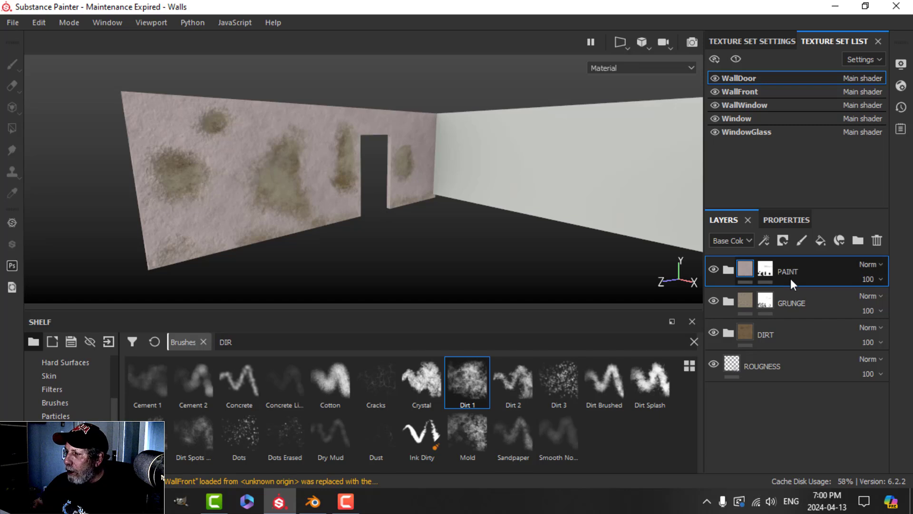
click(821, 240)
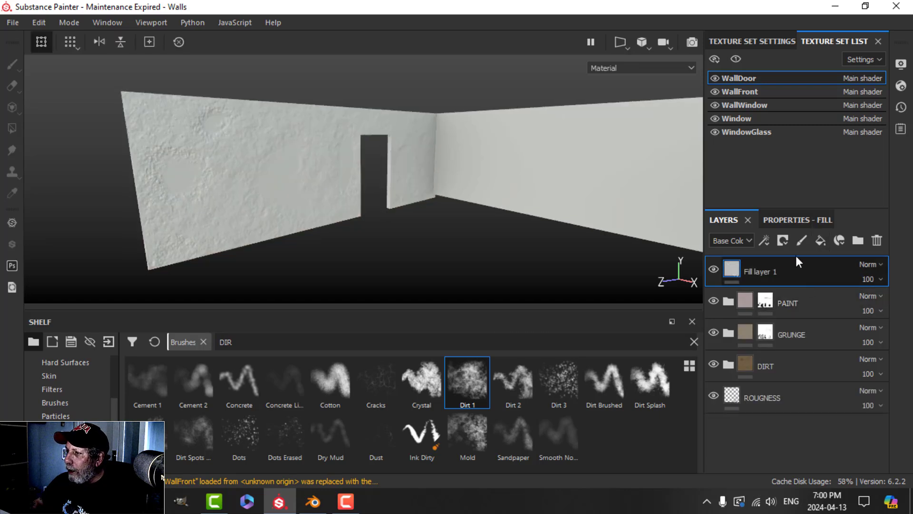
click(804, 221)
click(731, 281)
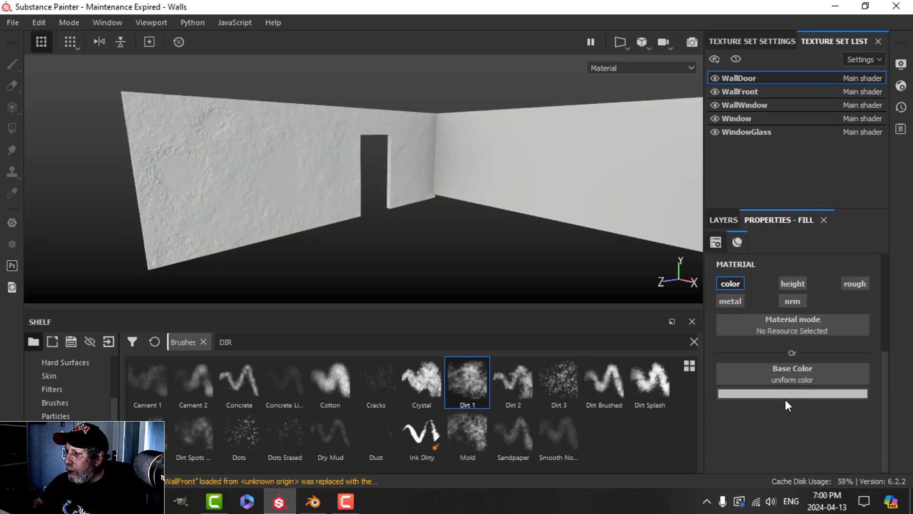
click(719, 221)
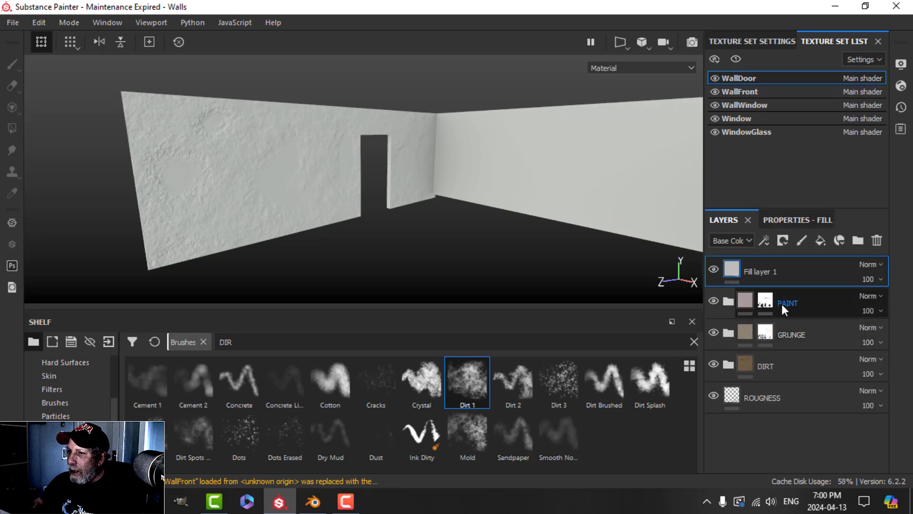
Step: Give the fill layer a black mask containing a grayscale fill effect
click(783, 240)
click(788, 272)
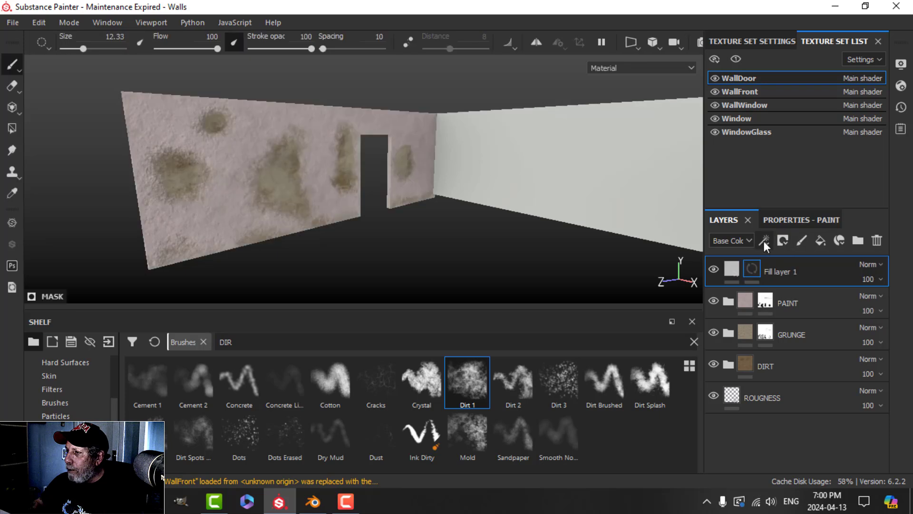
click(763, 241)
click(793, 291)
click(786, 221)
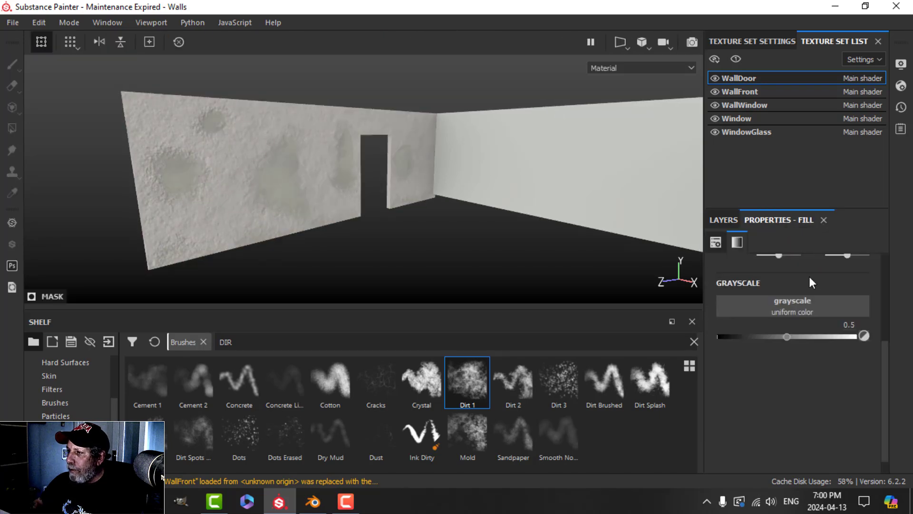
Step: Search Procedurals for 'GRUNGE DIRT SCRA' and drop Grunge Dirt Scratchy into the mask fill's Grayscale
scroll(72, 388, up, 3)
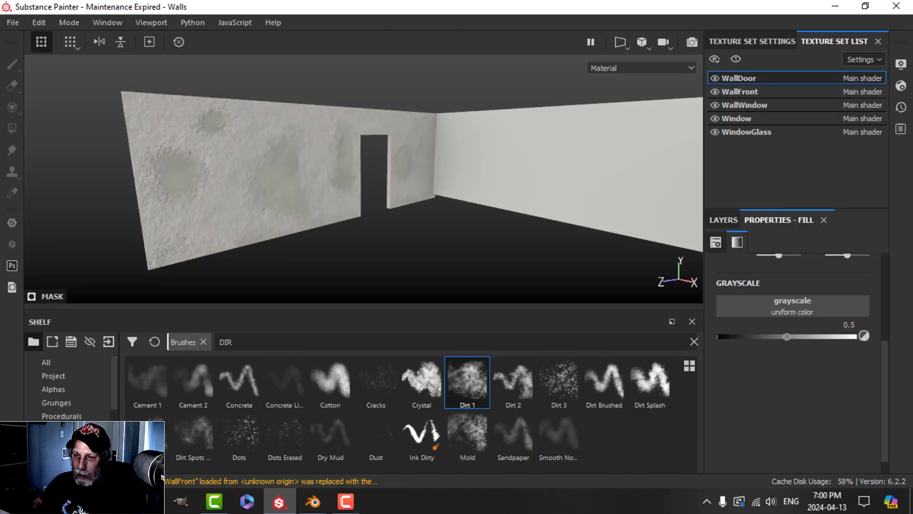
click(67, 416)
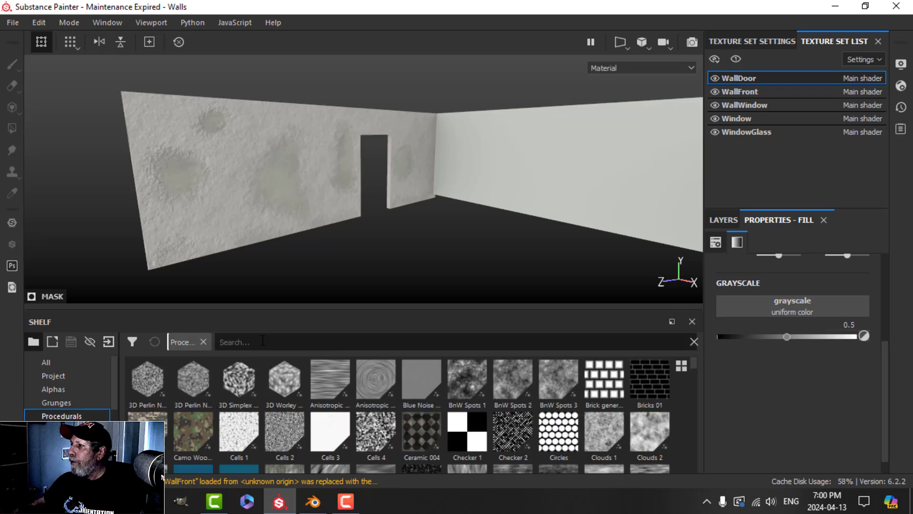
click(262, 340)
text(GRUN)
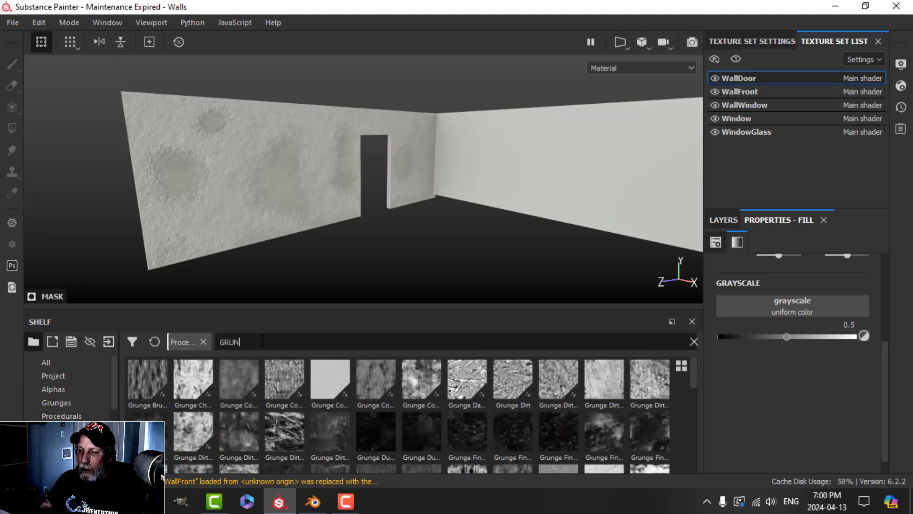
text(GE DIRT SC)
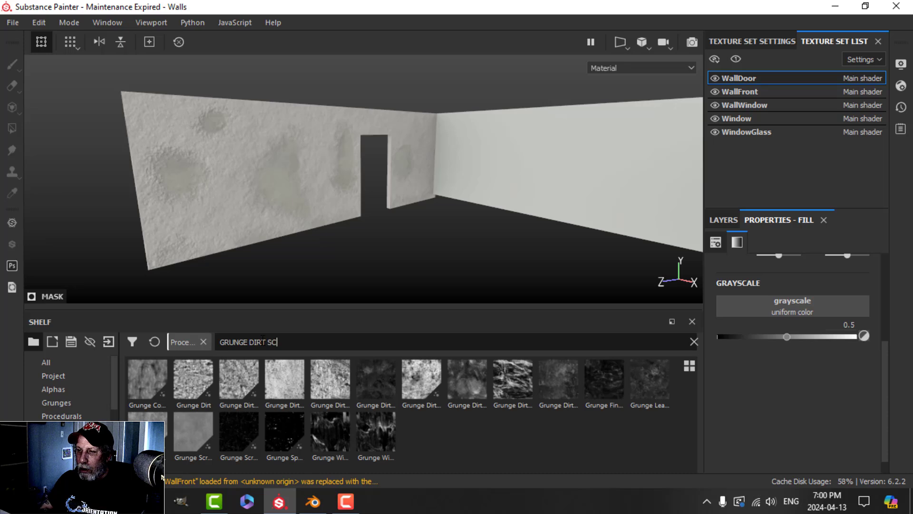
text(RA)
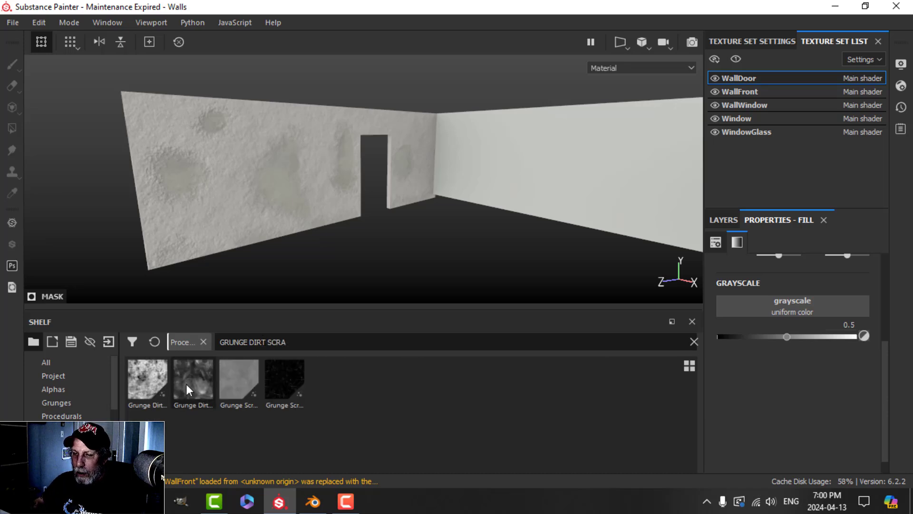
mouse_move(188, 390)
drag(189, 390, 756, 303)
Step: Orbit and pan around the room to judge the grimy patches on the walls
scroll(306, 208, up, 3)
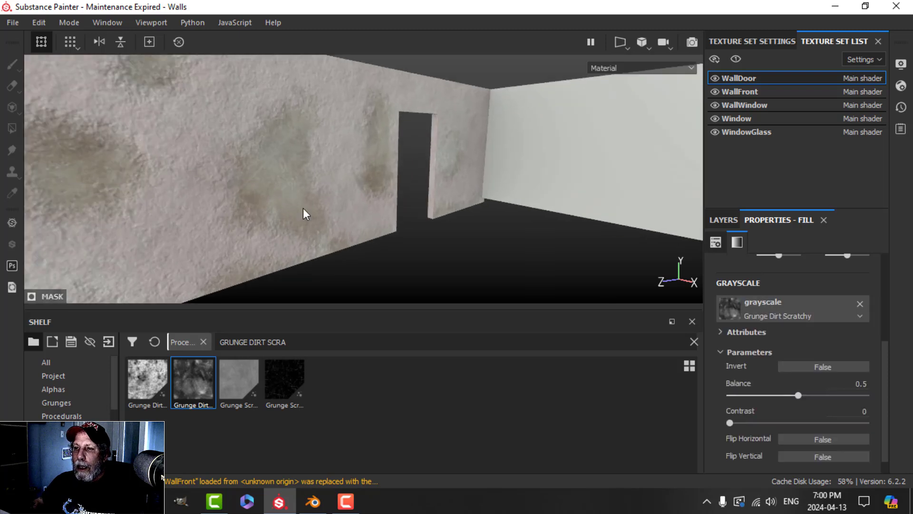
alt+middle_drag(304, 207, 407, 203)
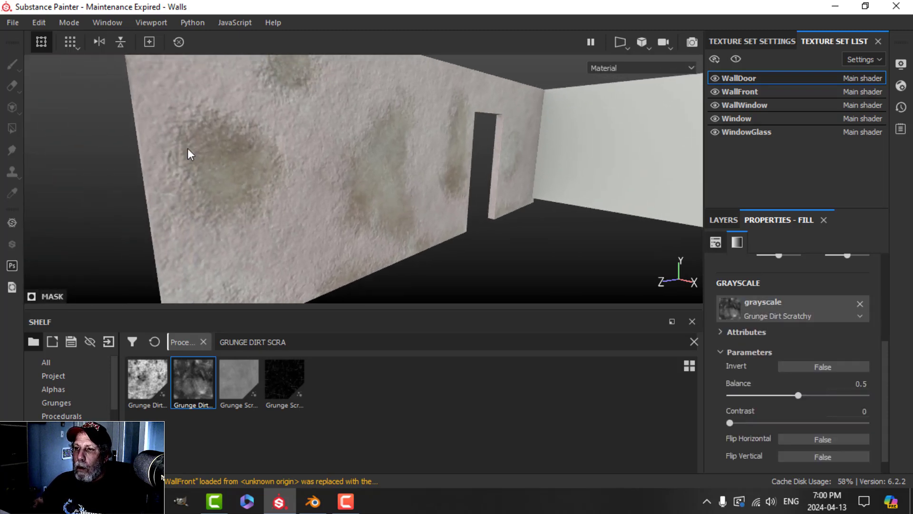
alt+drag(320, 122, 304, 160)
scroll(390, 221, down, 3)
alt+middle_drag(392, 222, 351, 161)
alt+drag(351, 161, 384, 193)
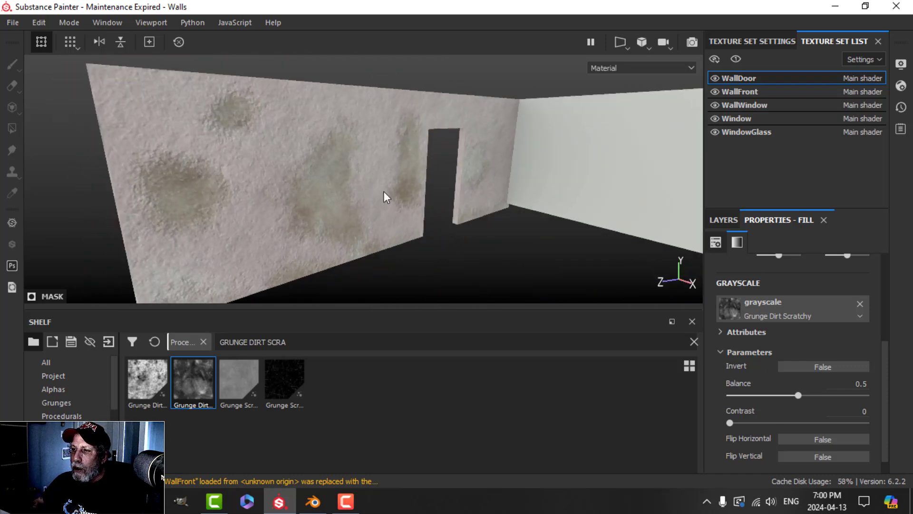
alt+middle_drag(437, 197, 430, 196)
alt+drag(430, 195, 443, 197)
click(768, 41)
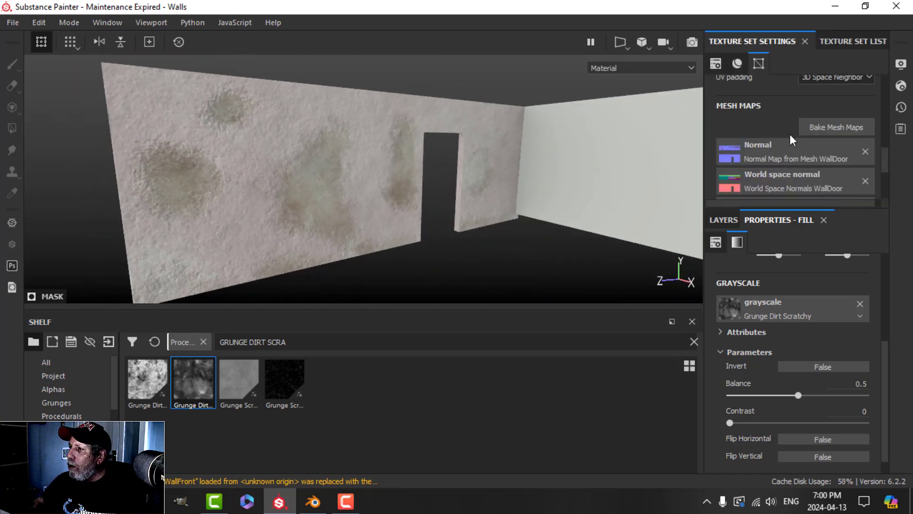
scroll(778, 110, up, 3)
scroll(790, 119, down, 1)
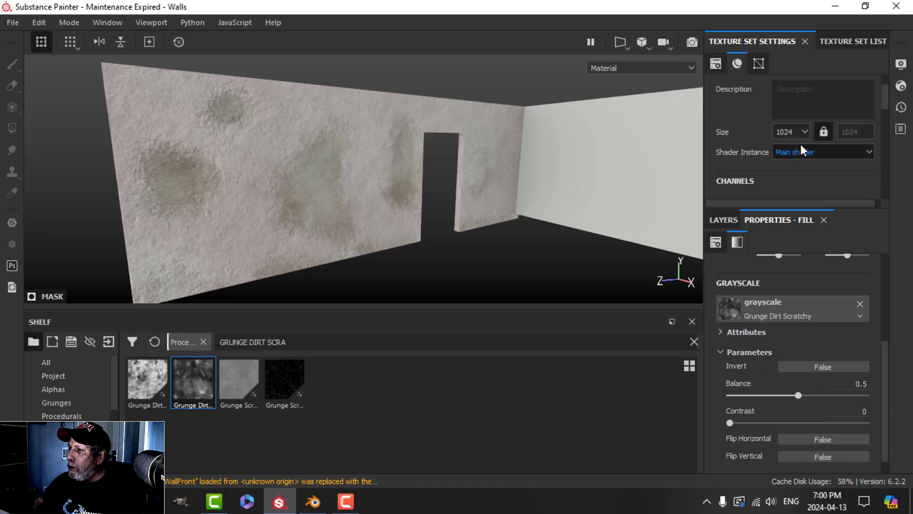
click(838, 42)
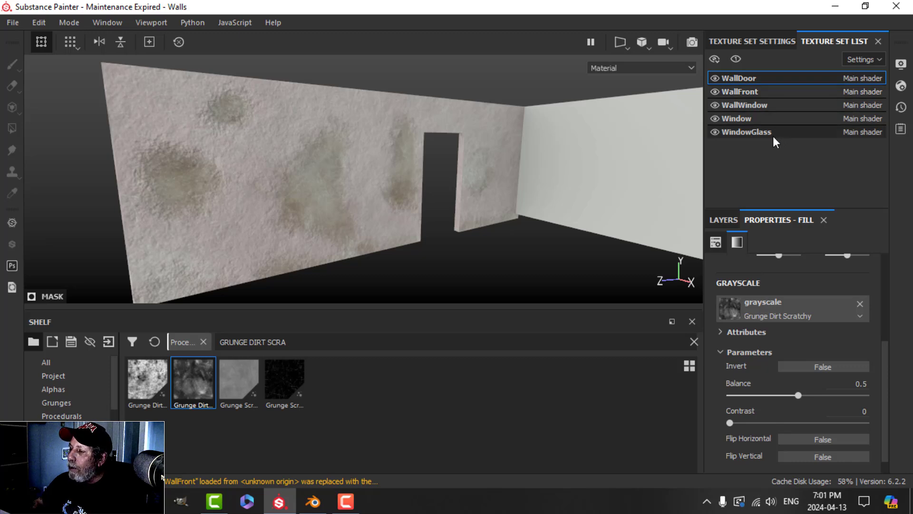
click(715, 79)
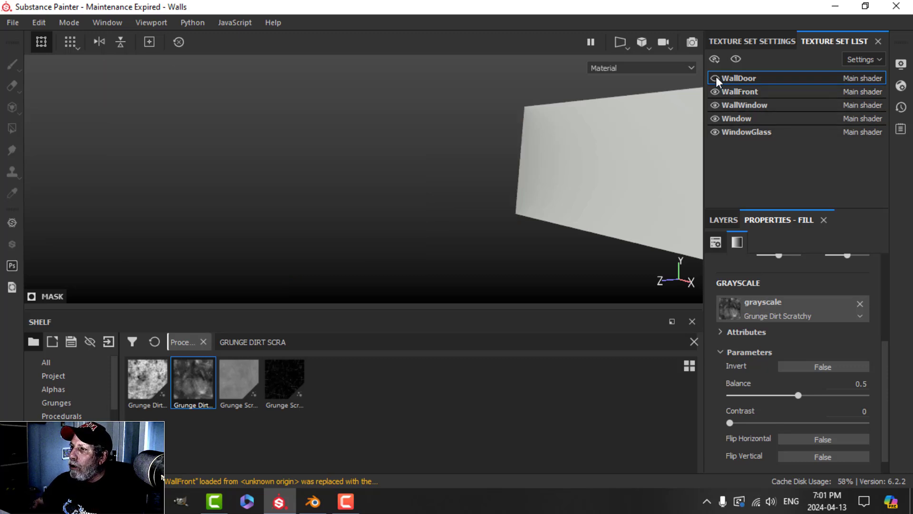
click(714, 78)
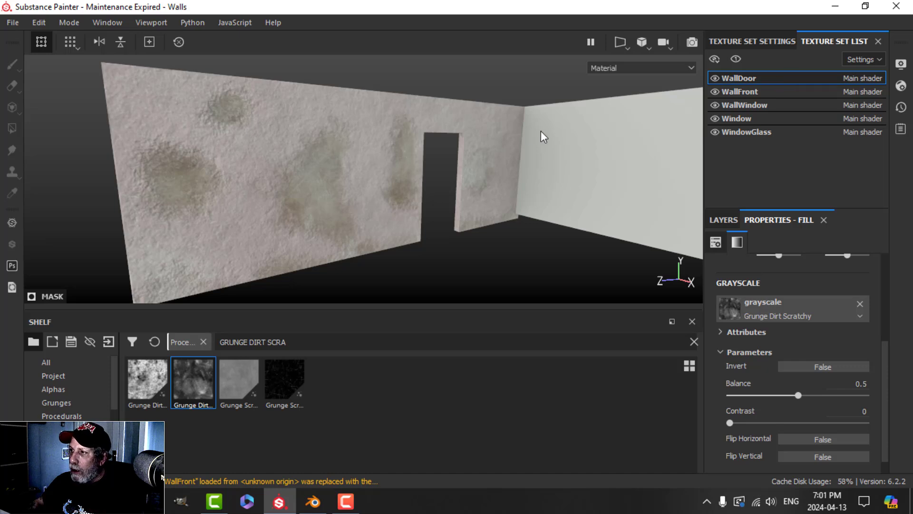
click(717, 90)
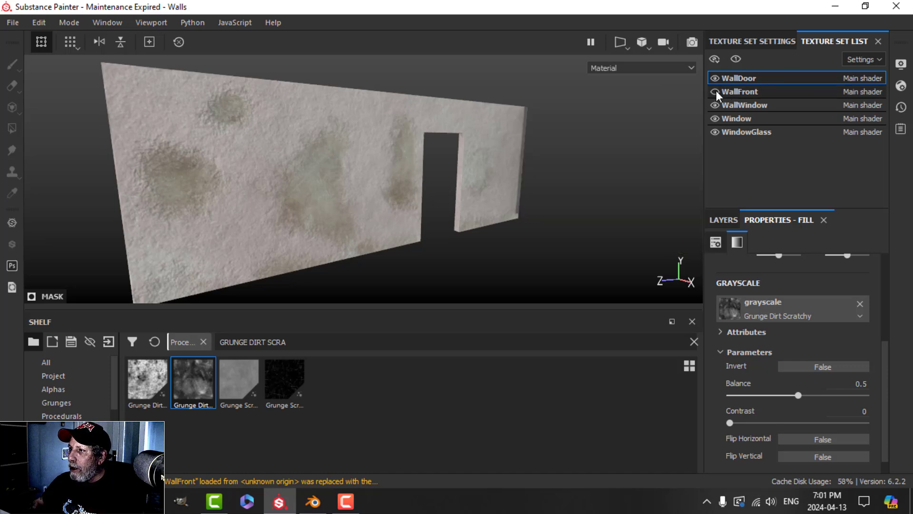
click(715, 90)
middle_drag(623, 142, 423, 169)
alt+drag(424, 169, 571, 173)
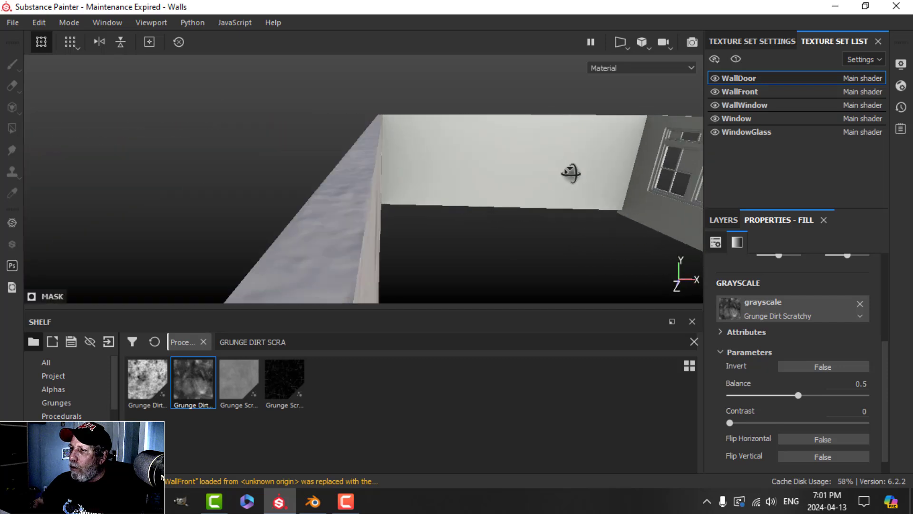
alt+middle_drag(571, 173, 462, 170)
click(715, 105)
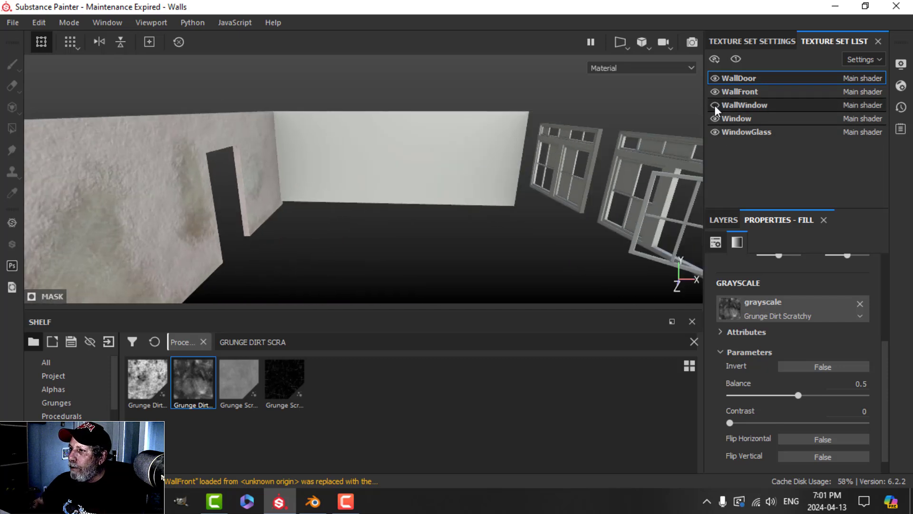
click(714, 104)
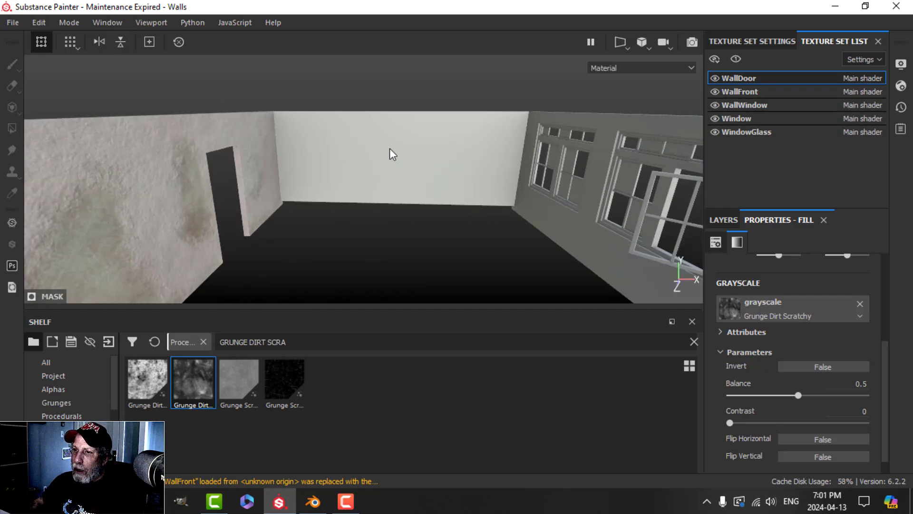
click(715, 118)
click(715, 118)
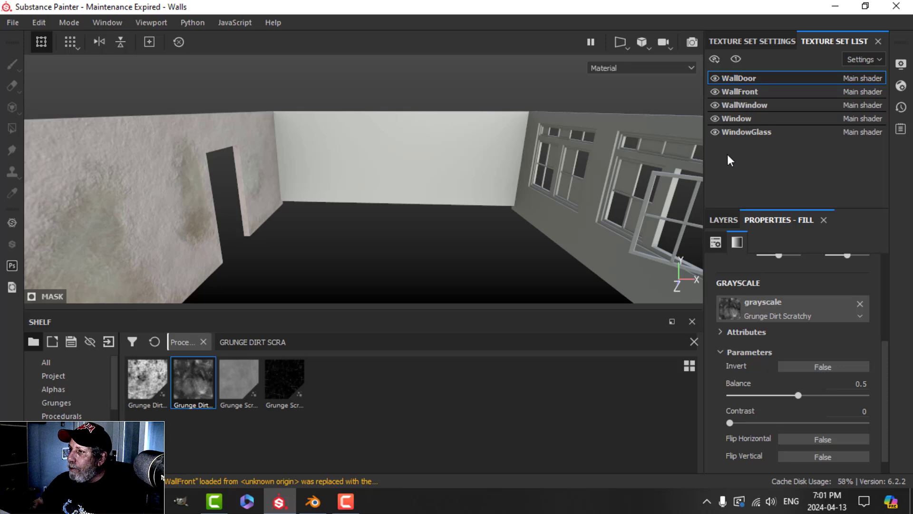
click(714, 132)
click(714, 131)
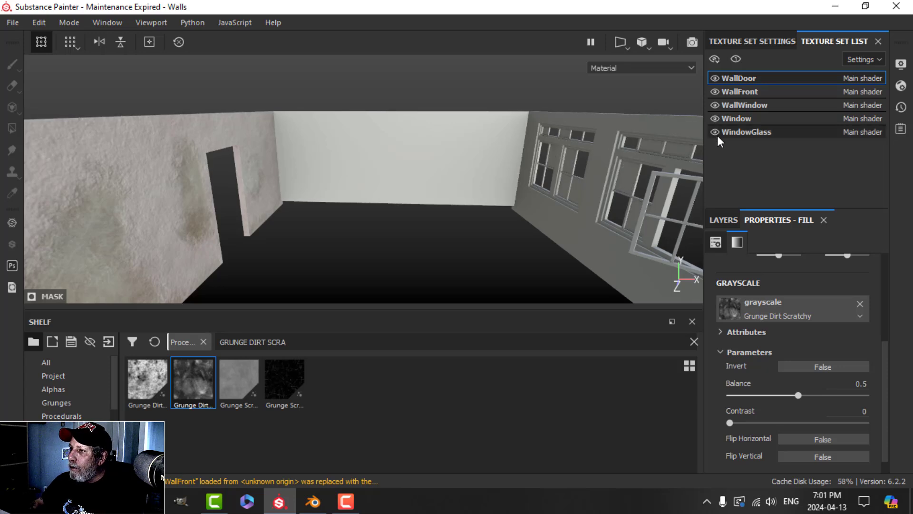
click(755, 41)
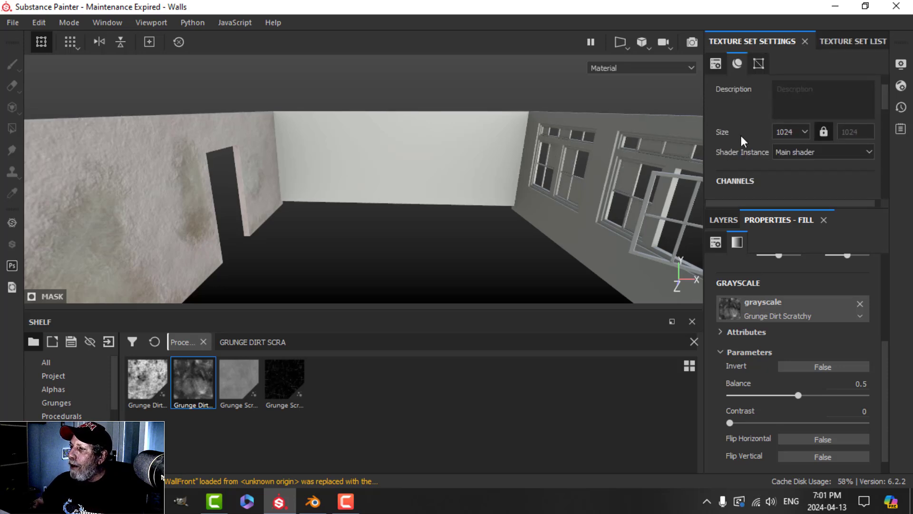
Step: Set the WallDoor texture set size to 2048 and view the left wall close up
click(783, 133)
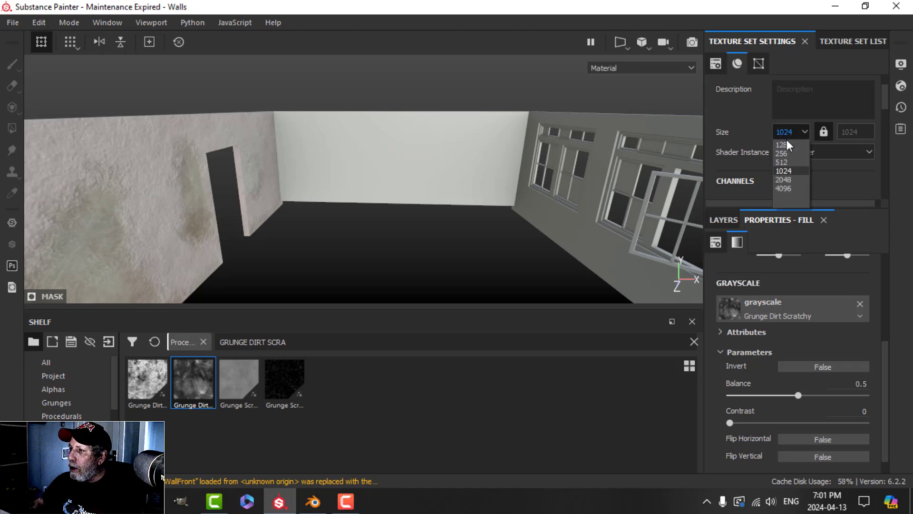
click(789, 179)
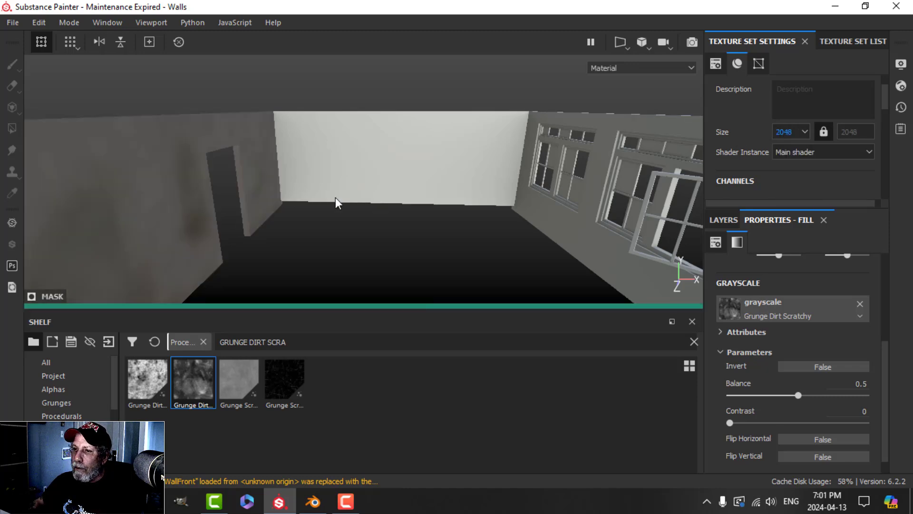
alt+drag(259, 230, 328, 185)
Step: Lower the Grunge Dirt effect's opacity to 70 and select Fill layer 1
click(727, 219)
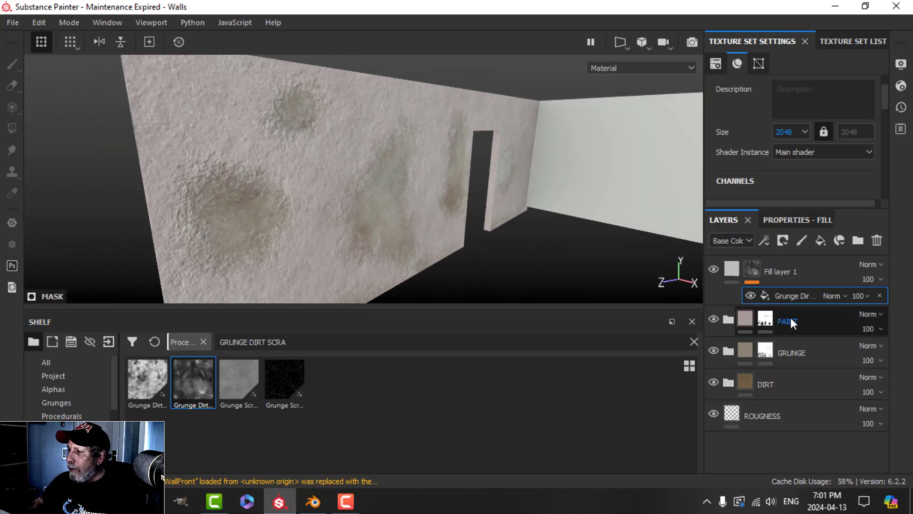
click(862, 295)
drag(907, 320, 889, 313)
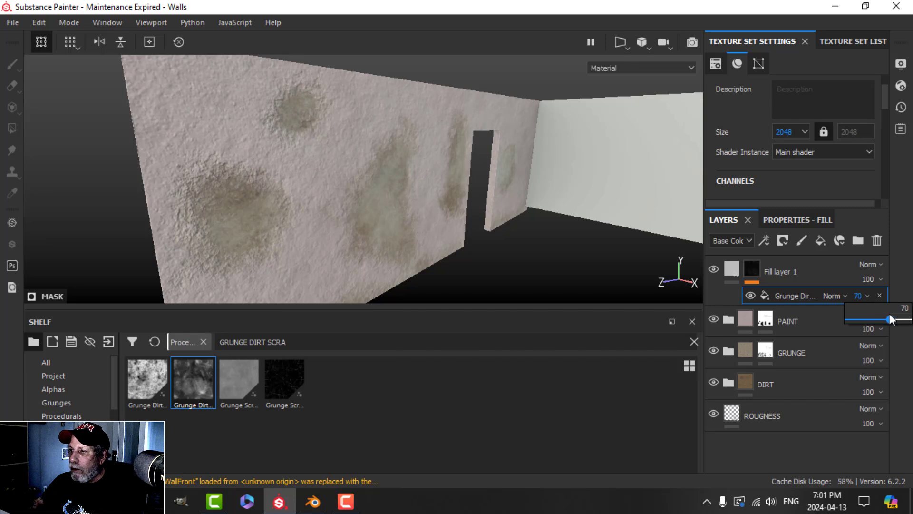
click(799, 218)
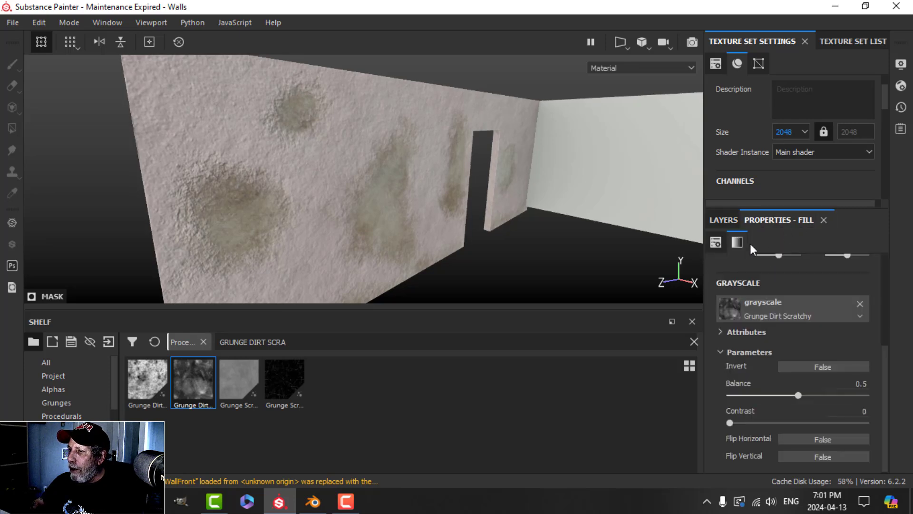
click(724, 219)
click(731, 269)
Step: Turn the pink wall toward the camera and begin renaming Fill layer 1 in capitals
scroll(391, 207, down, 3)
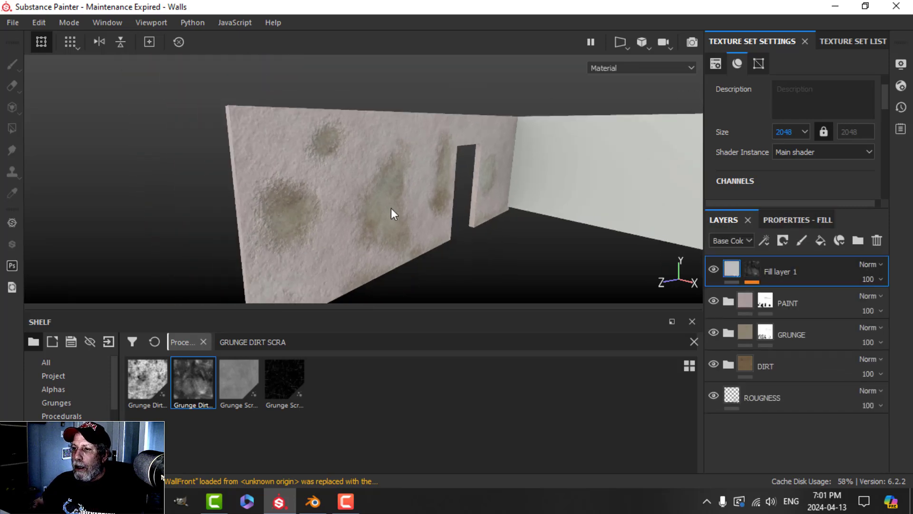
alt+middle_drag(391, 208, 348, 202)
scroll(348, 202, up, 3)
mouse_move(348, 202)
alt+mouse_down()
mouse_move(332, 201)
mouse_move(350, 191)
alt+mouse_up()
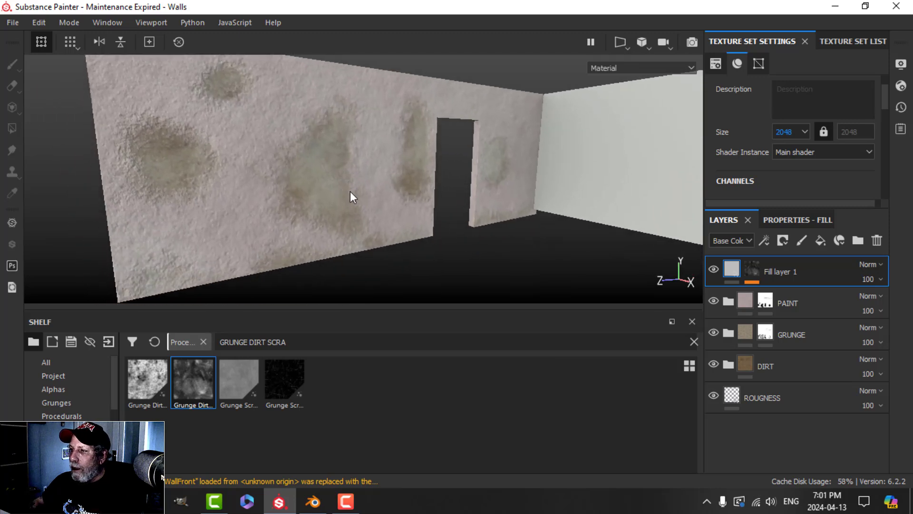
double_click(788, 272)
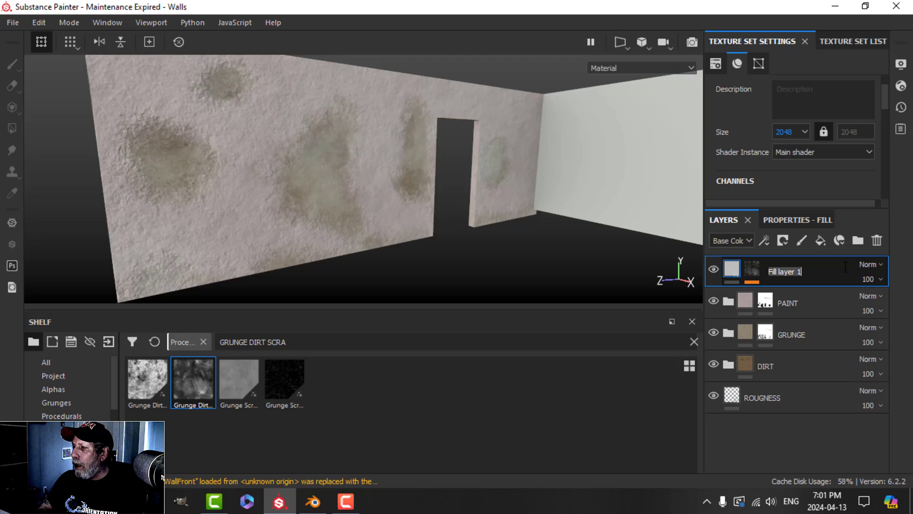
key(Caps_Lock)
text(top)
key(BackSpace)
key(BackSpace)
key(BackSpace)
key(Caps_Lock)
Step: Name the top fill layer TOP GRUNGE and select the PAINT layer
text(TO)
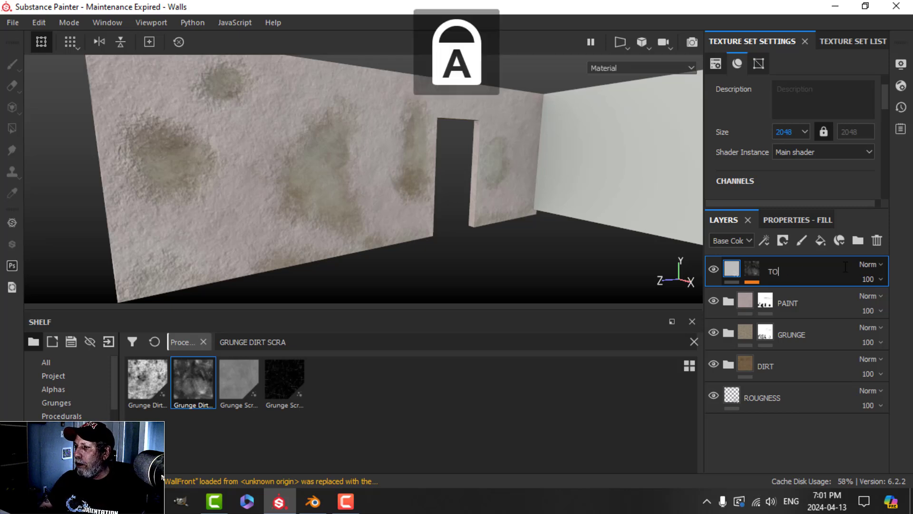
text(P GRUNGE)
key(Return)
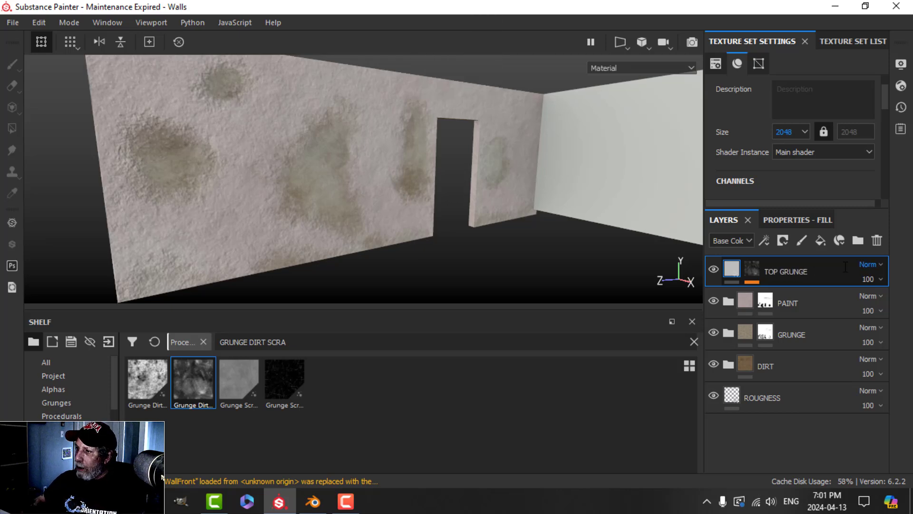
click(780, 301)
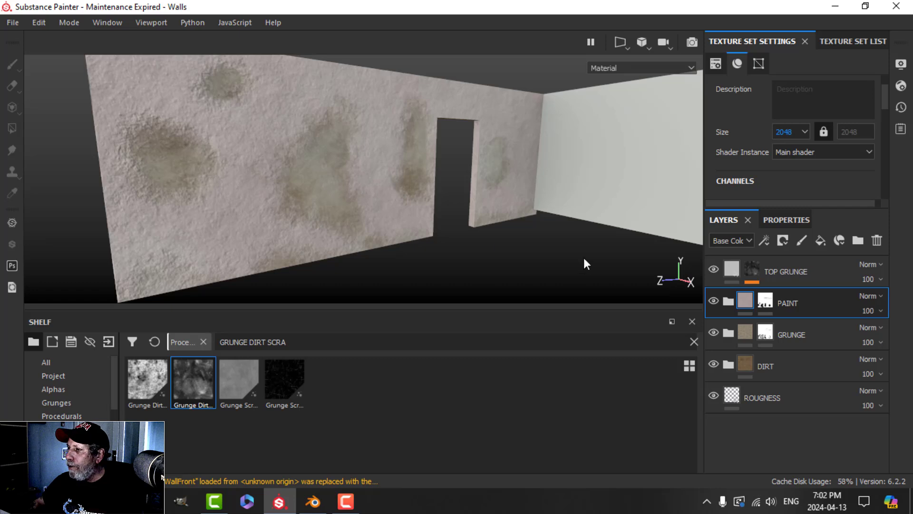
scroll(71, 387, down, 3)
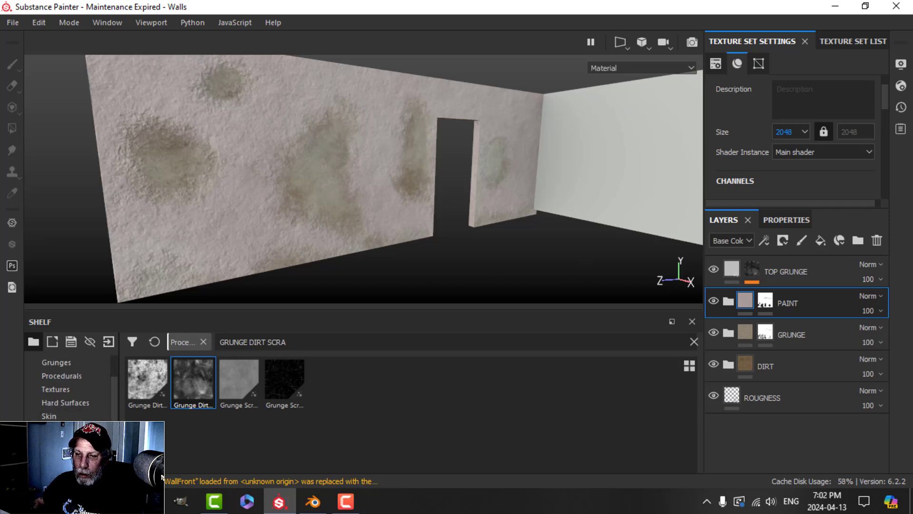
Step: Search the shelf materials for BRICK and drop Brick_Wall above the PAINT layer
click(66, 456)
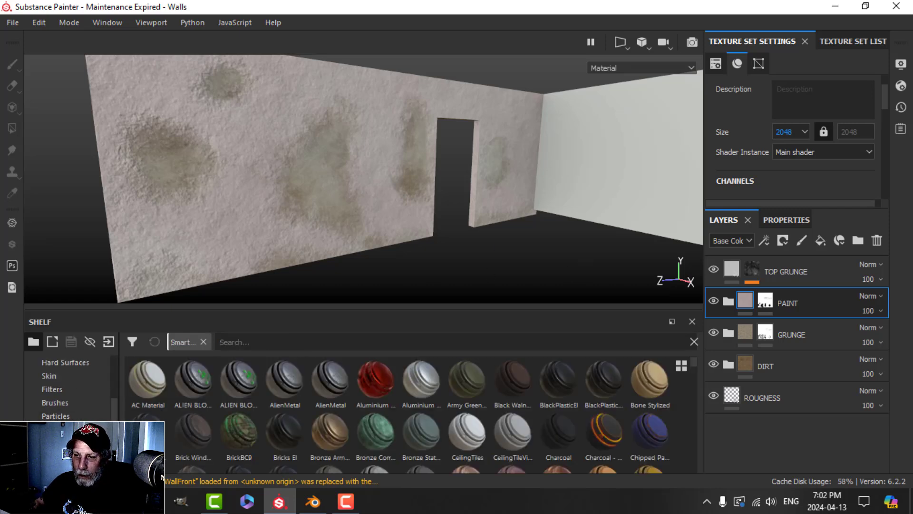
click(257, 343)
text(BRICK)
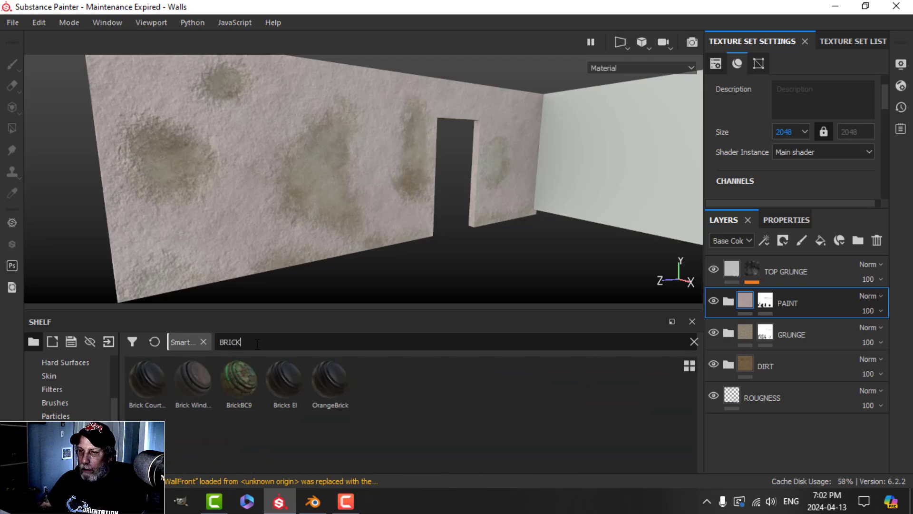
click(58, 443)
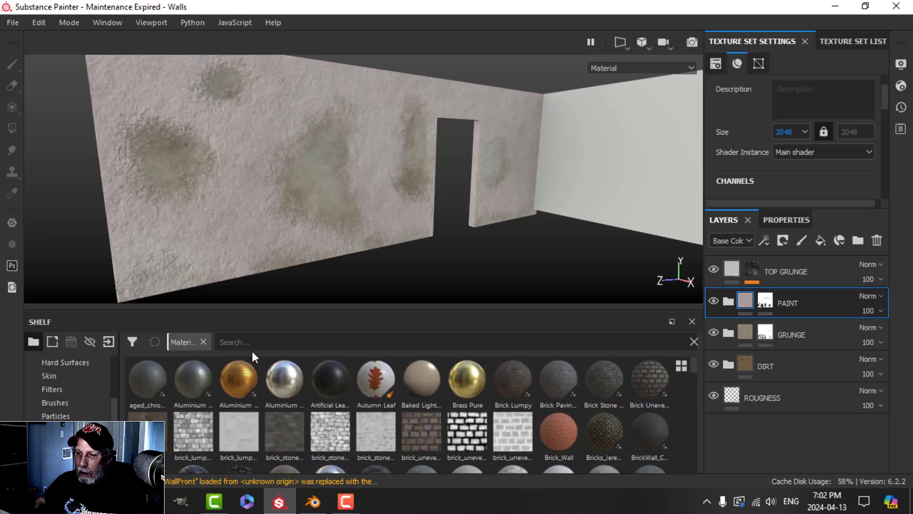
click(254, 349)
text(BRICK)
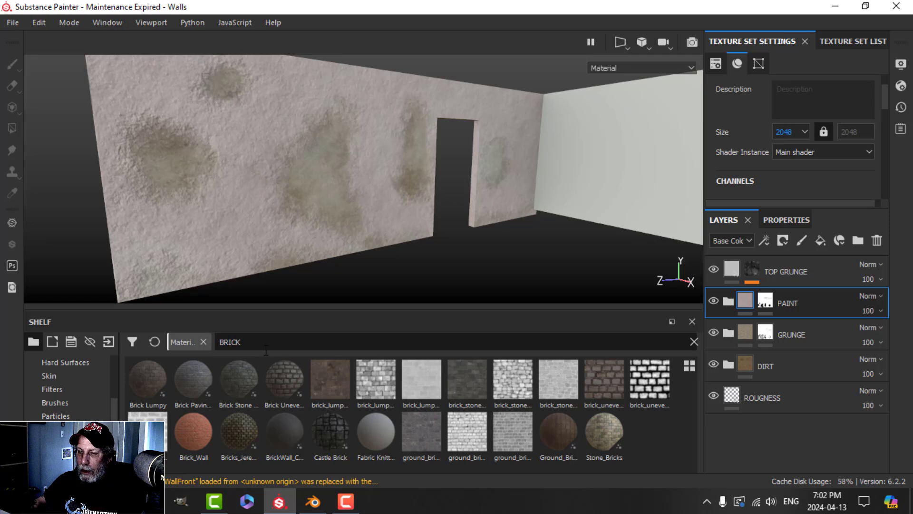
mouse_move(210, 433)
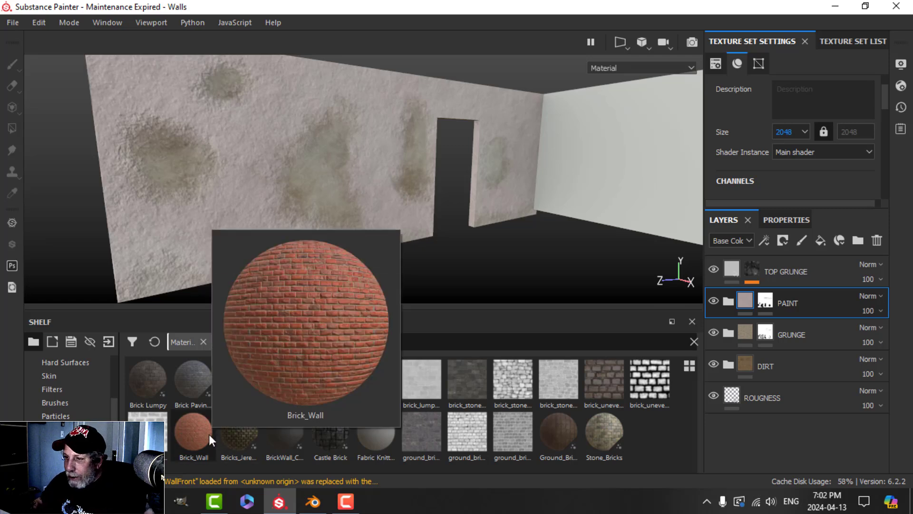
mouse_move(455, 377)
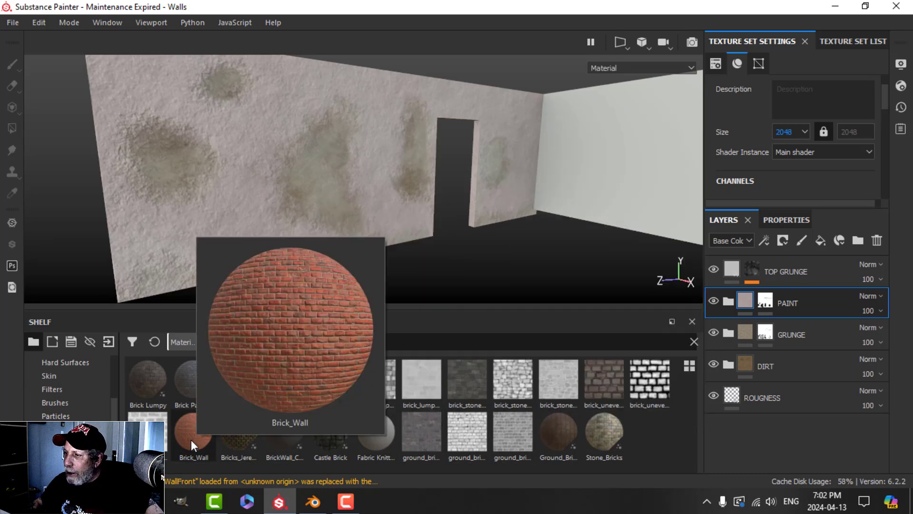
mouse_move(190, 439)
mouse_down()
mouse_move(739, 285)
mouse_move(802, 279)
mouse_move(802, 287)
mouse_up()
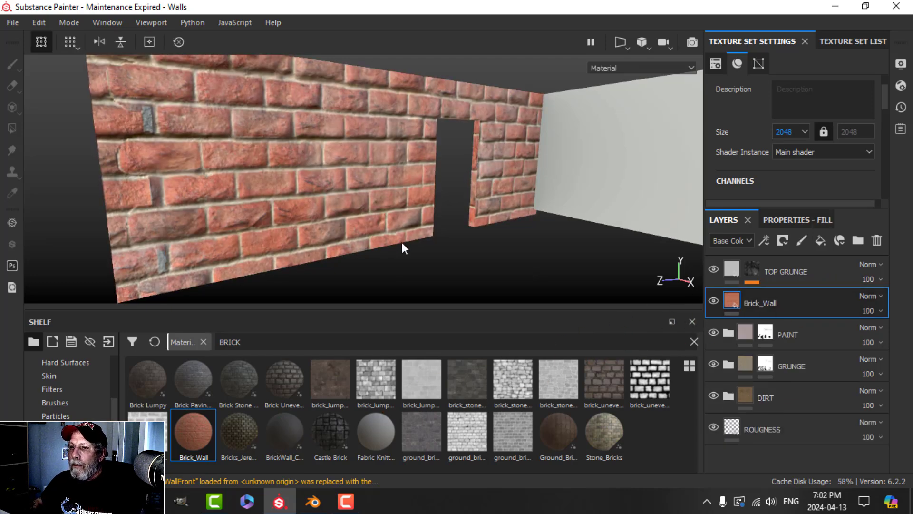
Step: Set Brick_Wall to tri-planar projection with a UV scale of 3
click(797, 220)
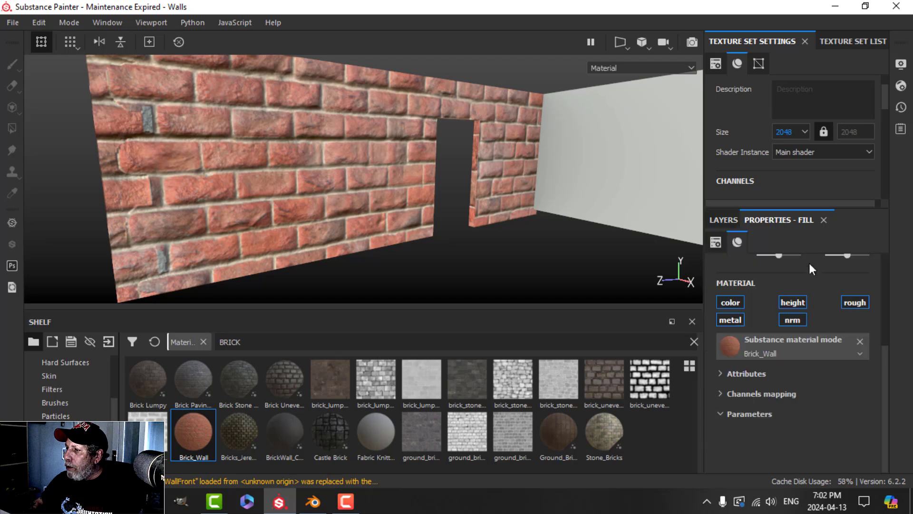
click(789, 289)
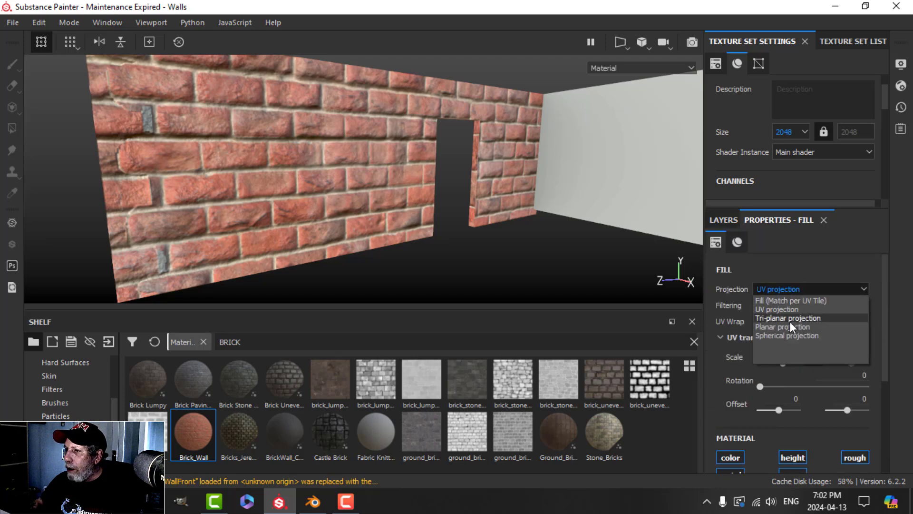
click(789, 321)
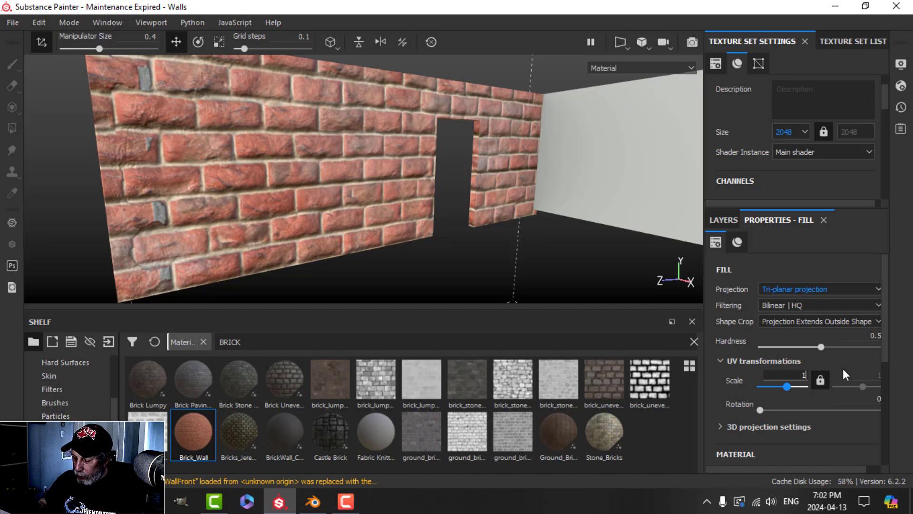
text(5)
key(Return)
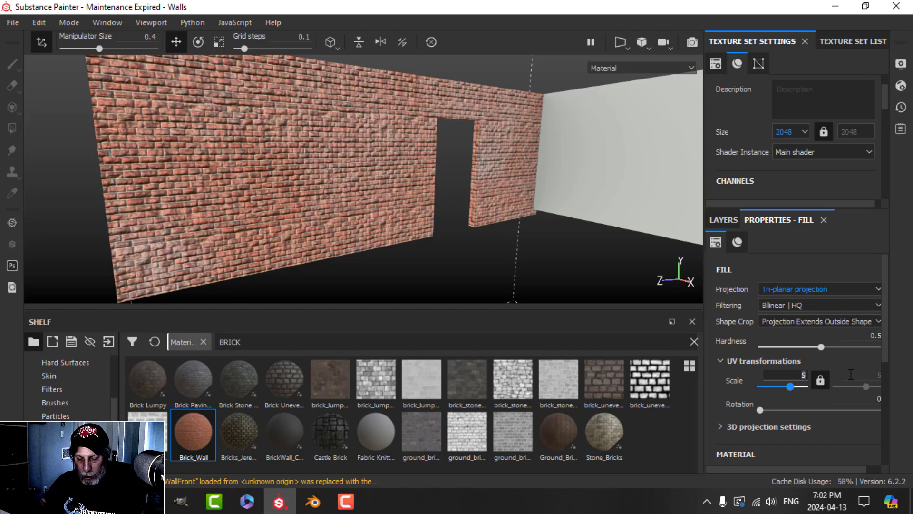
key(BackSpace)
text(3)
key(Return)
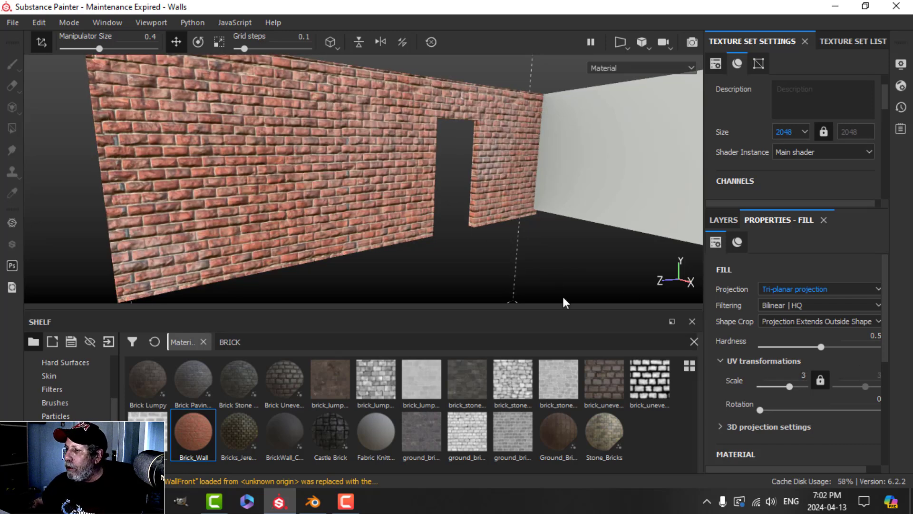
scroll(773, 402, down, 5)
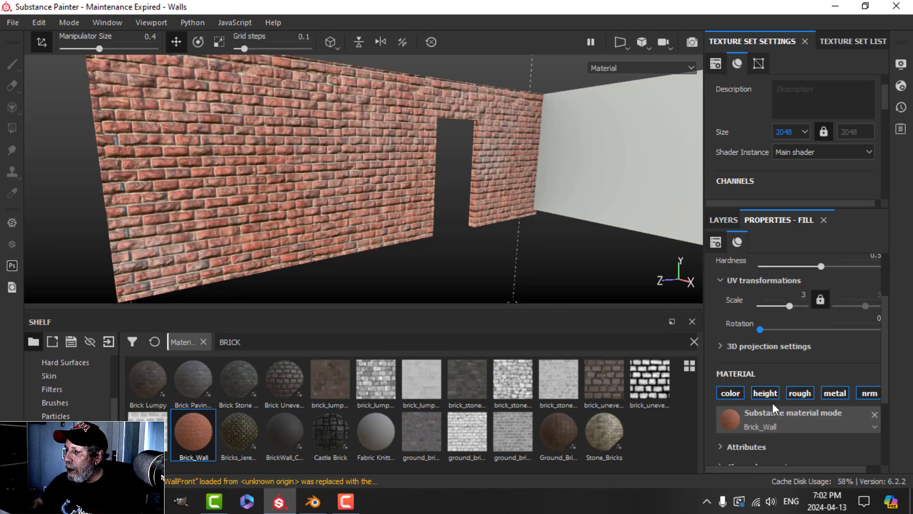
scroll(778, 401, up, 5)
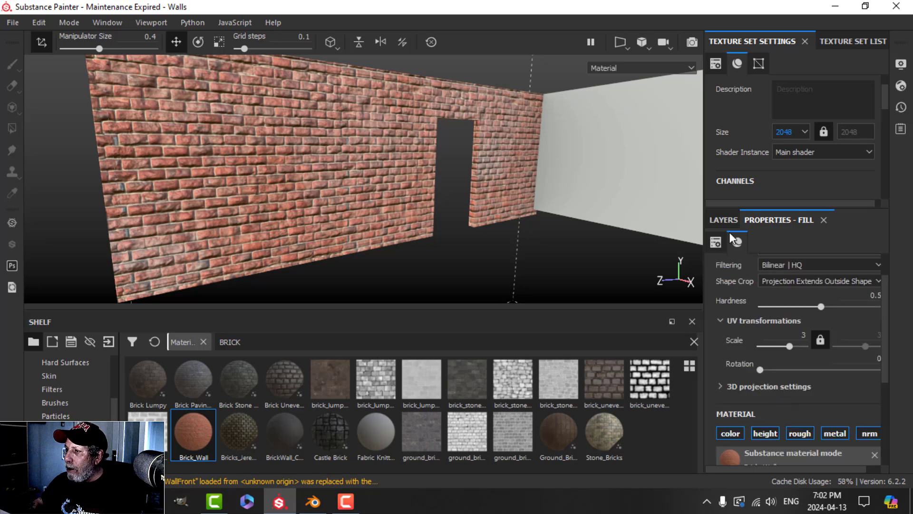
click(723, 220)
mouse_move(408, 214)
alt+mouse_down()
mouse_move(382, 222)
mouse_move(394, 221)
alt+mouse_up()
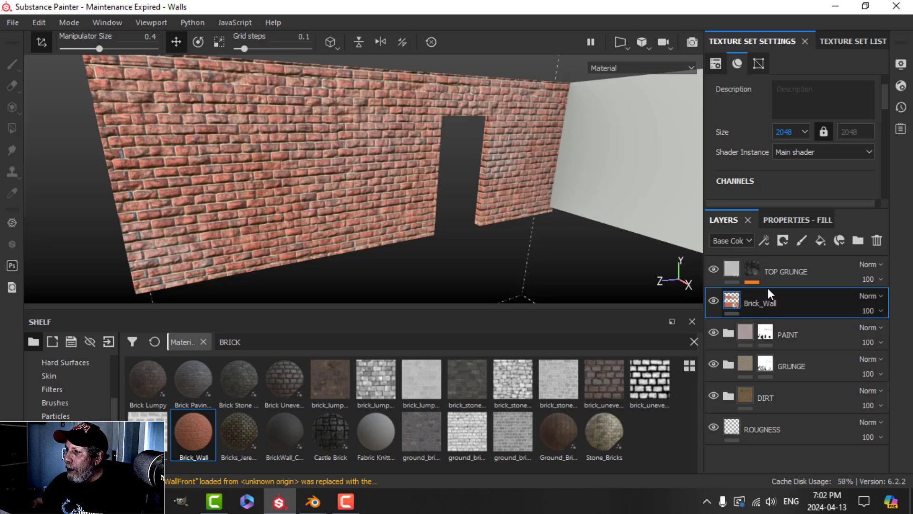
Step: Add a black mask to Brick_Wall and paint bricks back in inside the wall stains
click(783, 241)
click(799, 272)
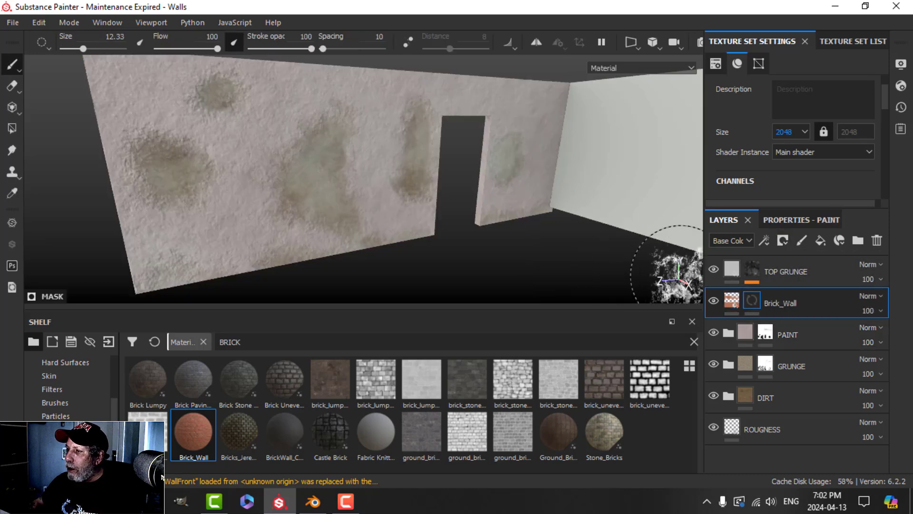
click(749, 307)
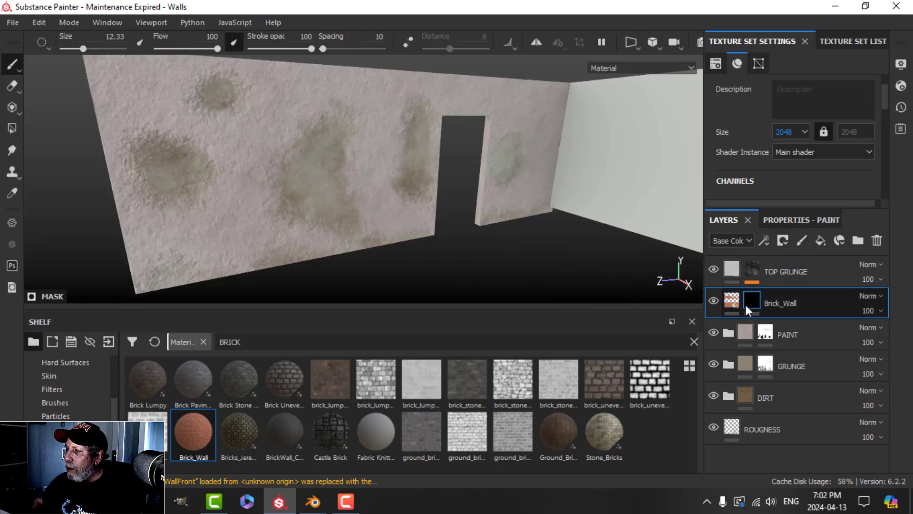
scroll(186, 174, up, 1)
drag(172, 168, 160, 159)
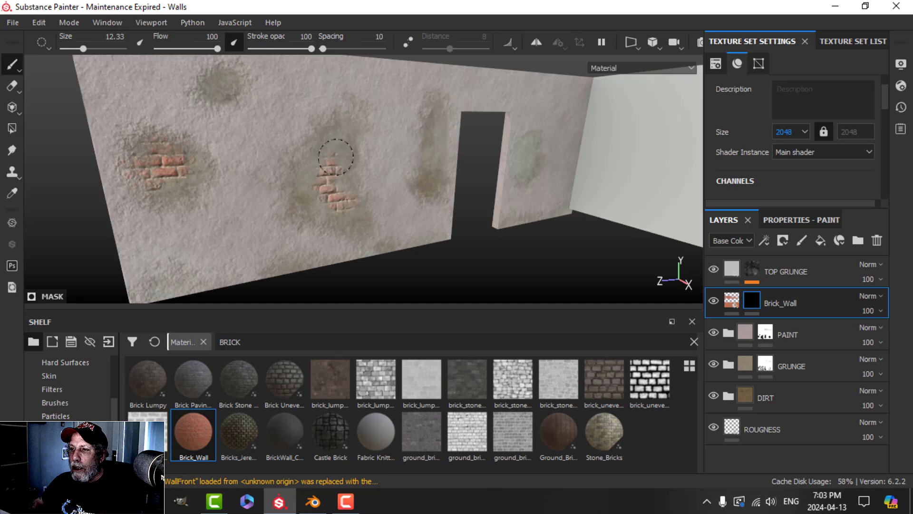
alt+drag(391, 189, 353, 191)
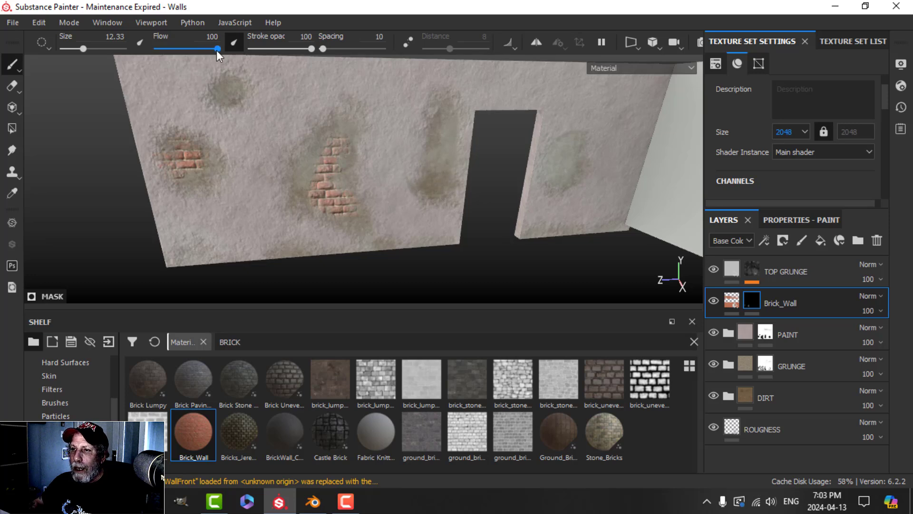
Step: Lower the brush flow to 67 and orbit around the walls to review the exposed bricks
drag(217, 49, 202, 49)
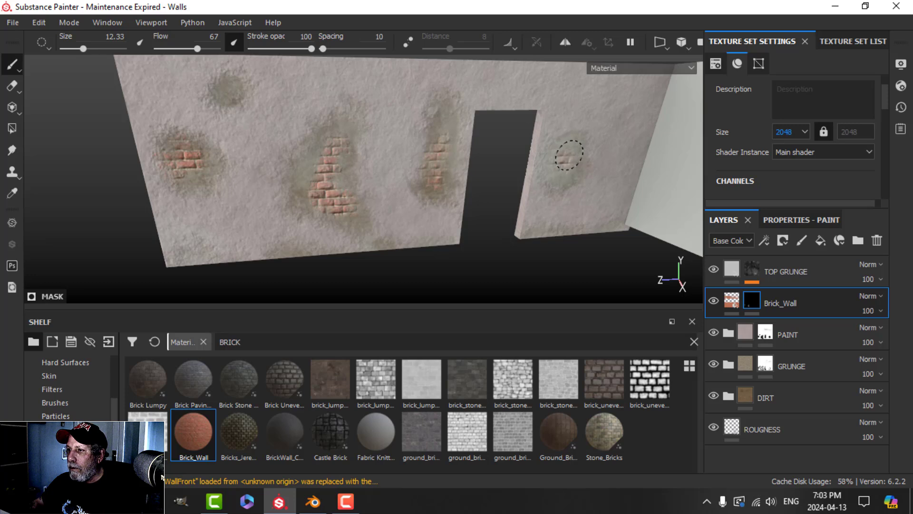
alt+middle_drag(260, 143, 279, 183)
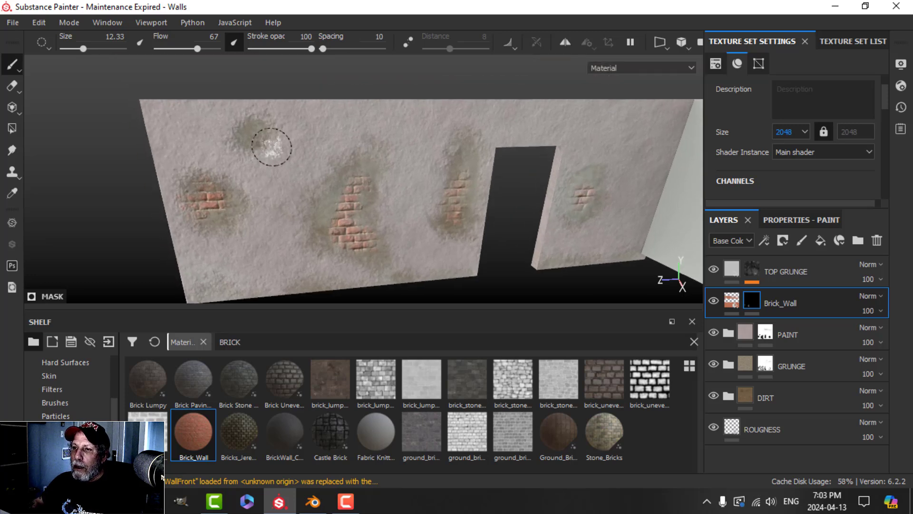
scroll(410, 184, down, 2)
alt+middle_drag(415, 187, 364, 168)
alt+drag(383, 182, 391, 187)
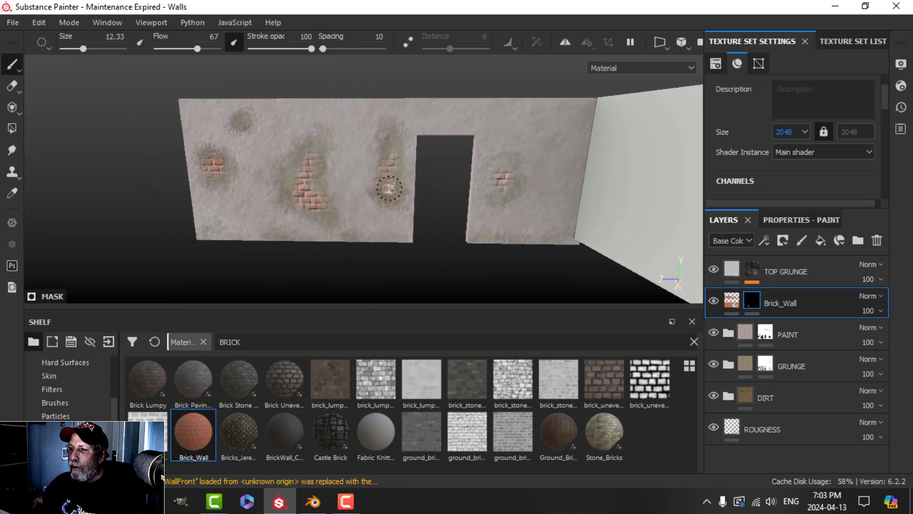
scroll(392, 187, down, 2)
scroll(389, 149, up, 8)
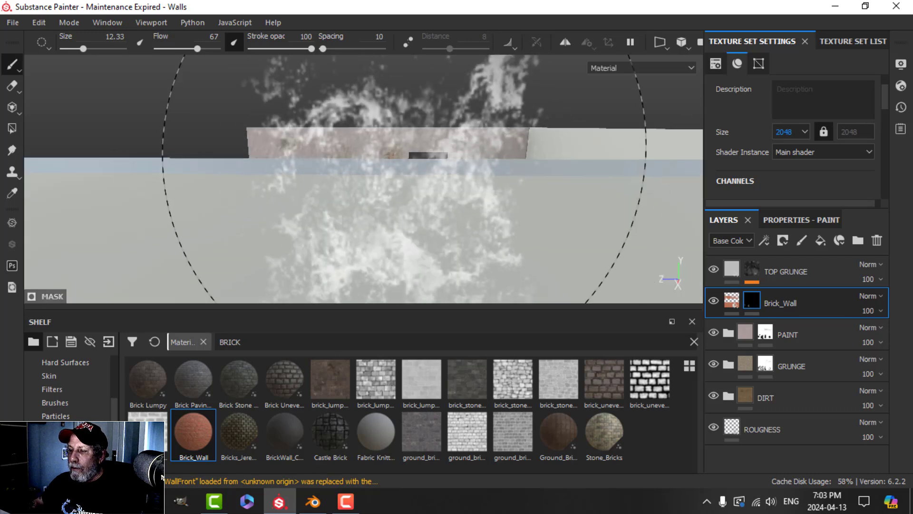
key(f)
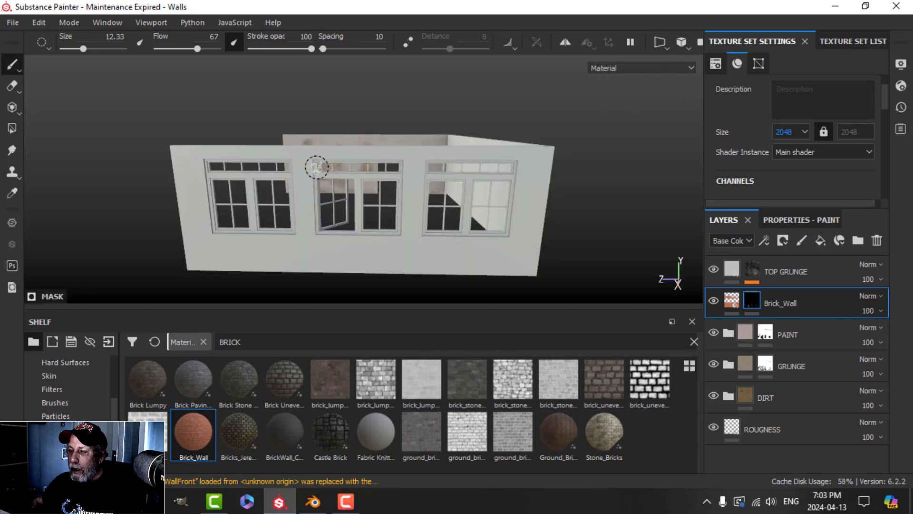
alt+drag(317, 168, 470, 206)
mouse_move(186, 136)
alt+mouse_down()
mouse_move(395, 205)
mouse_move(395, 189)
mouse_move(379, 189)
alt+mouse_up()
scroll(395, 205, up, 6)
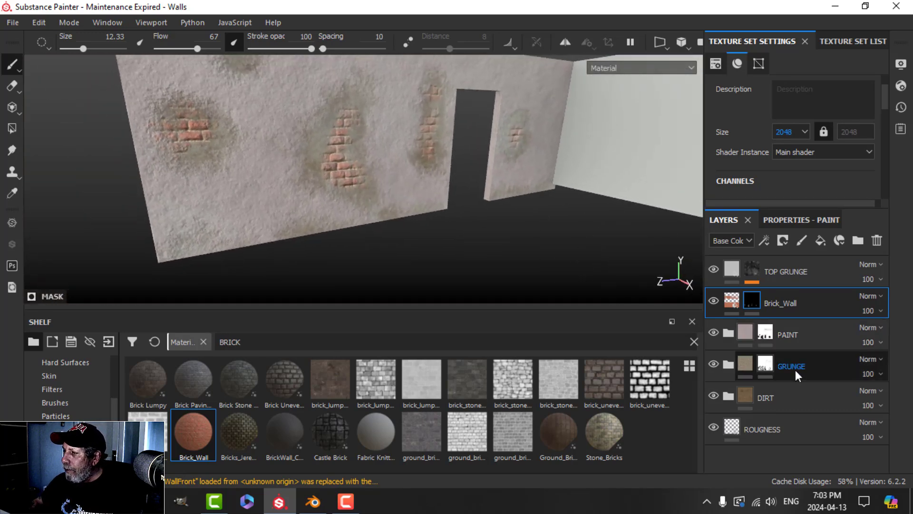
Step: Select the PAINT layer mask and pick the Basic Soft brush
click(766, 333)
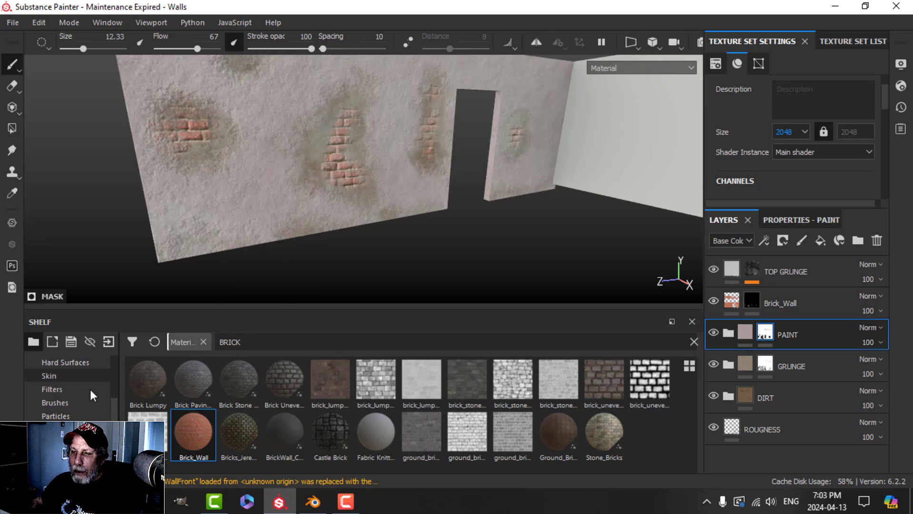
click(57, 403)
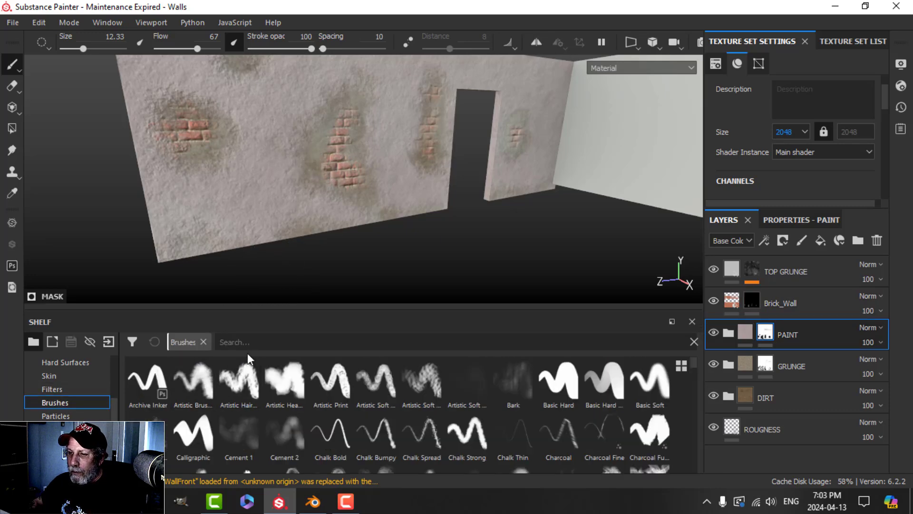
click(649, 381)
Step: Inspect the brick patches on the doorway wall from several angles, then select Brick_Wall
alt+drag(320, 212, 323, 195)
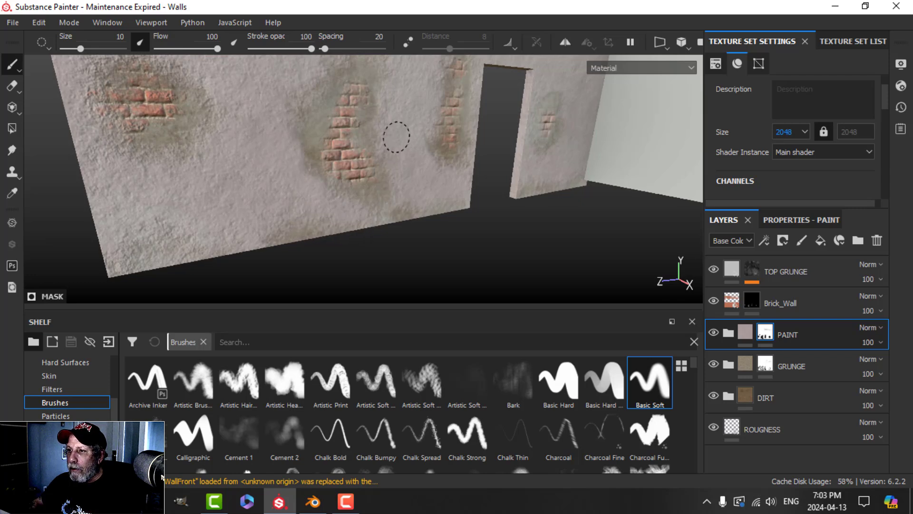
alt+drag(423, 106, 411, 150)
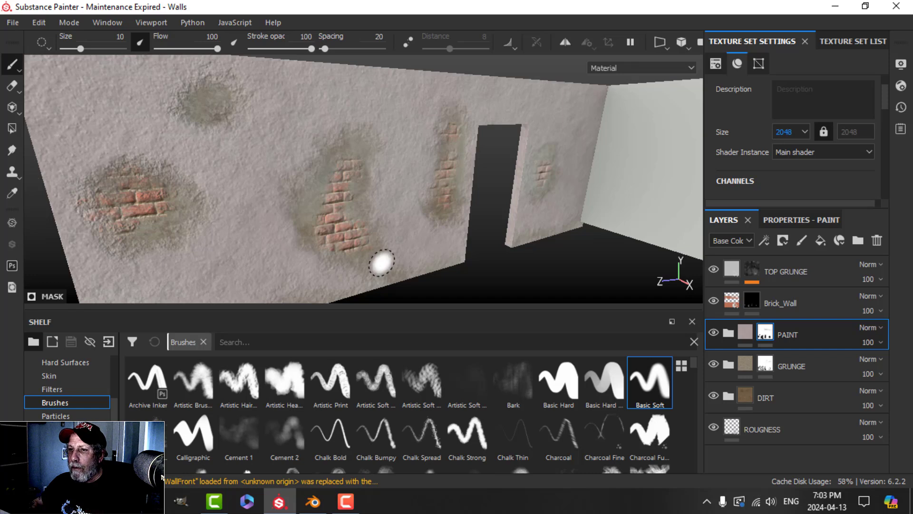
mouse_move(280, 234)
alt+mouse_down()
mouse_move(383, 230)
mouse_move(347, 210)
mouse_move(401, 233)
alt+mouse_up()
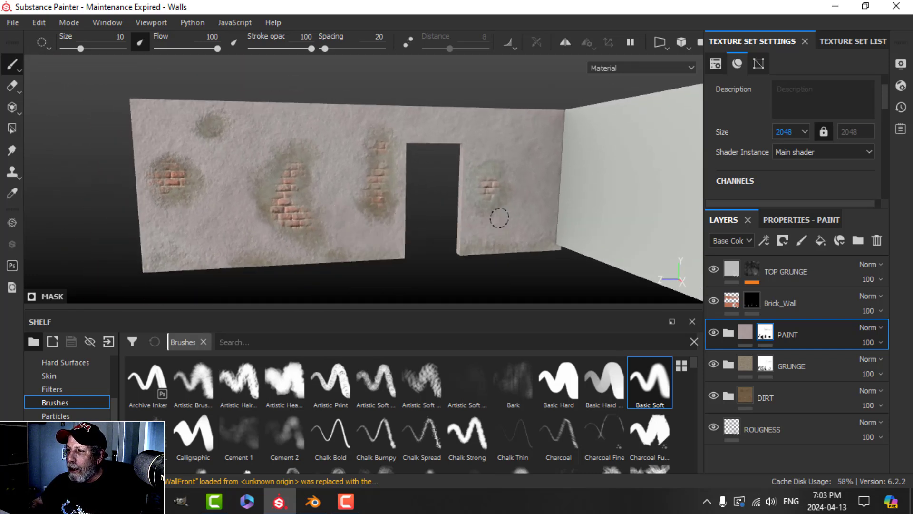
alt+drag(483, 214, 312, 184)
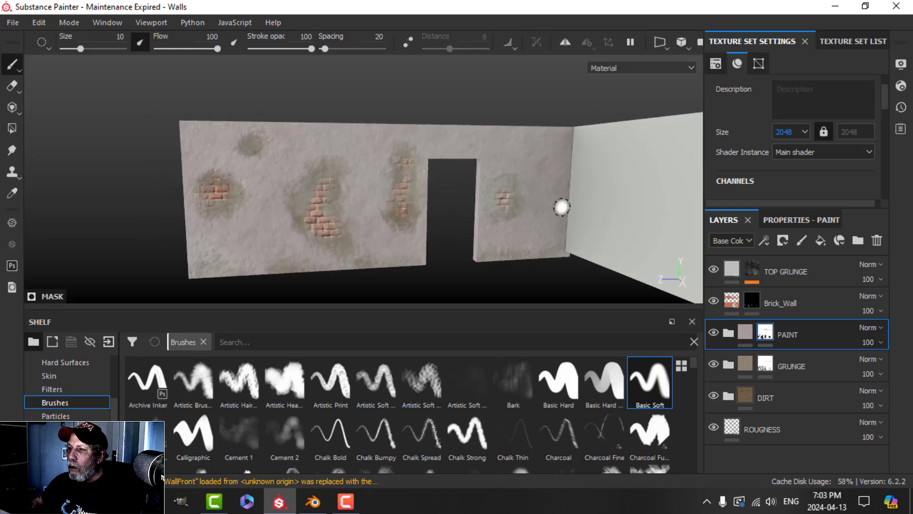
mouse_move(561, 207)
alt+mouse_down()
mouse_move(458, 218)
mouse_move(408, 206)
mouse_move(428, 244)
mouse_move(459, 229)
mouse_move(418, 236)
alt+mouse_up()
alt+middle_drag(434, 237, 405, 230)
alt+drag(405, 230, 436, 237)
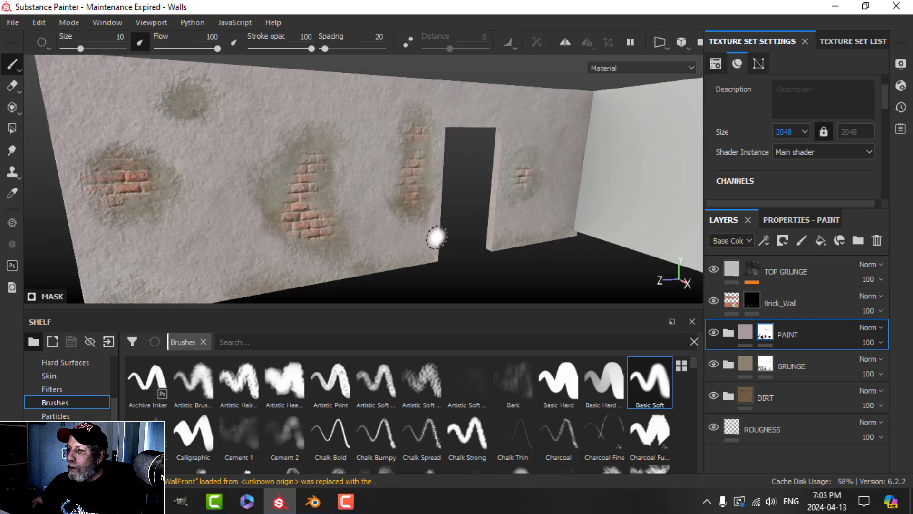
click(728, 301)
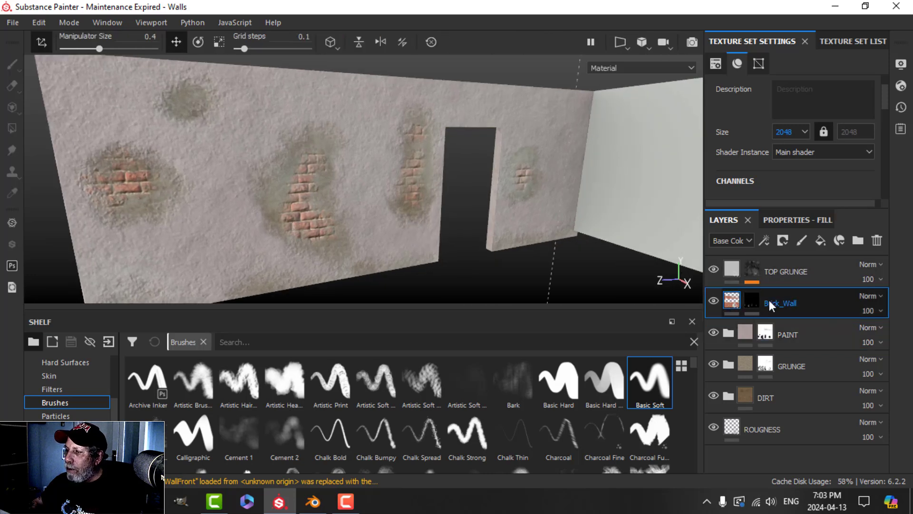
Step: Review the Brick_Wall fill's material properties, then add a filter effect to Brick_Wall
click(784, 220)
scroll(780, 390, down, 3)
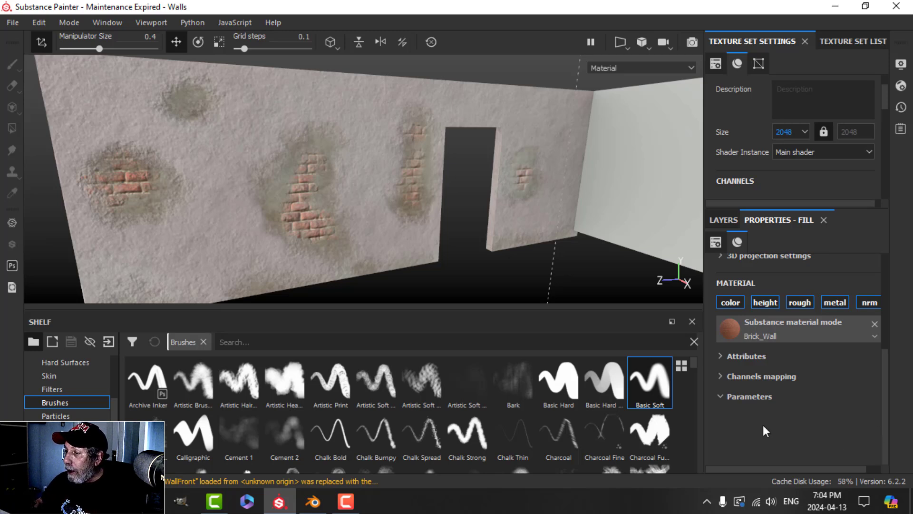
click(723, 220)
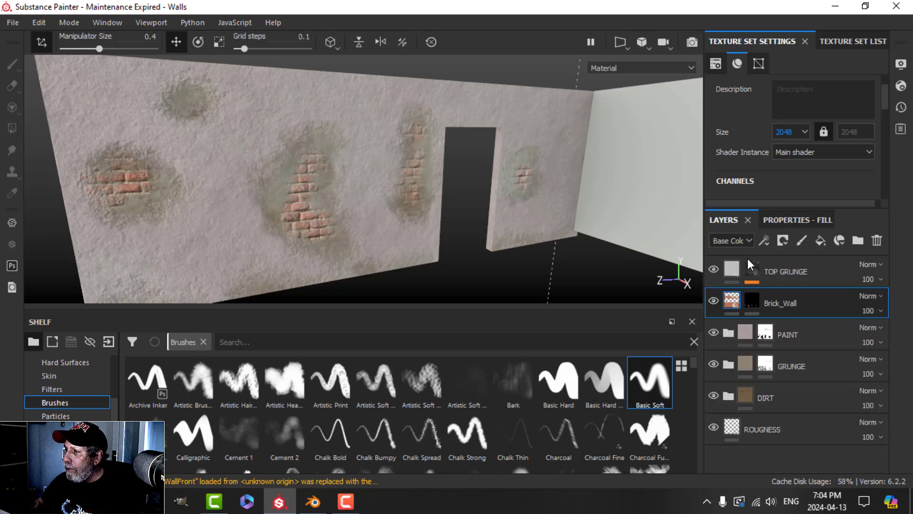
click(765, 239)
click(794, 339)
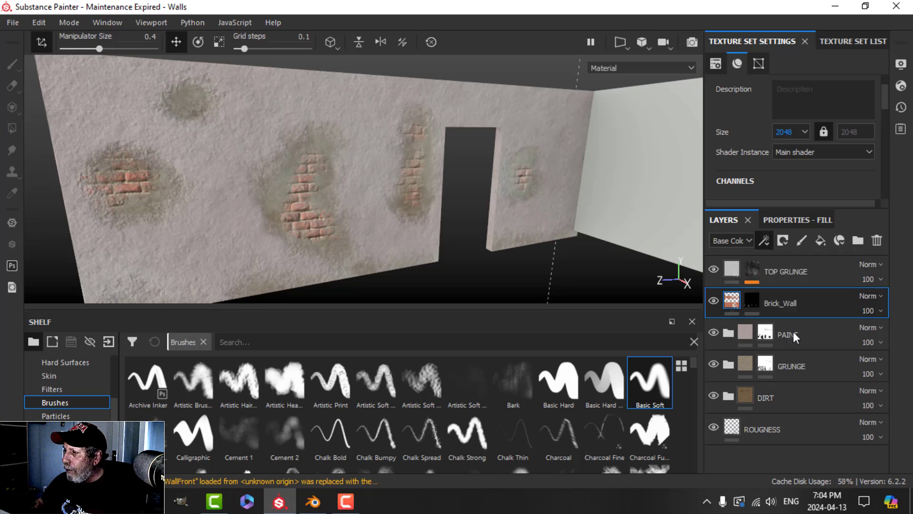
Step: Load an HSL Perceptive filter with saturation 0.381 and lightness 0.437 on Brick_Wall
click(792, 275)
scroll(852, 388, down, 2)
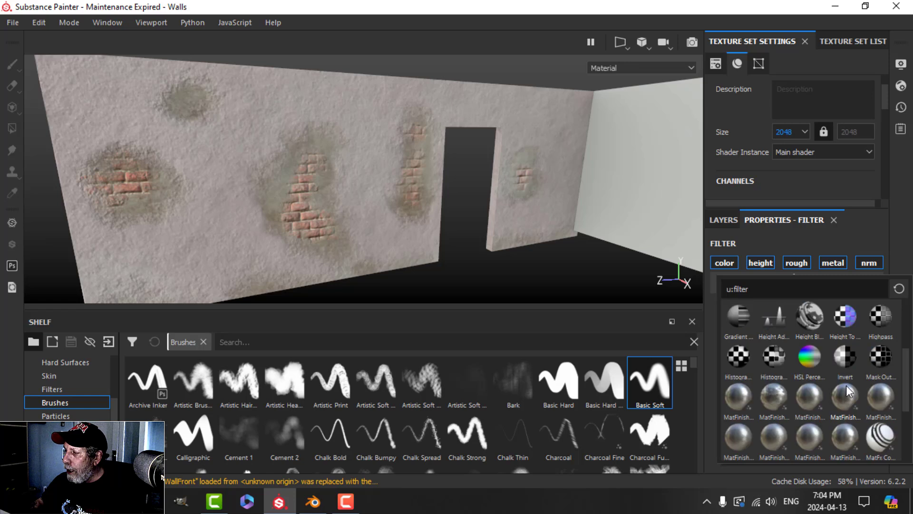
click(812, 355)
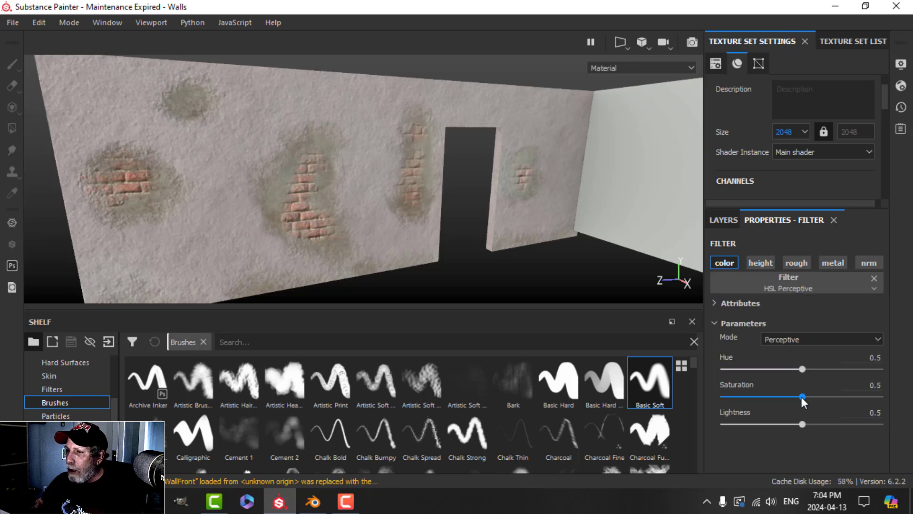
mouse_move(800, 397)
mouse_down()
mouse_move(777, 396)
mouse_move(795, 422)
mouse_move(784, 395)
mouse_up()
alt+drag(407, 237, 434, 208)
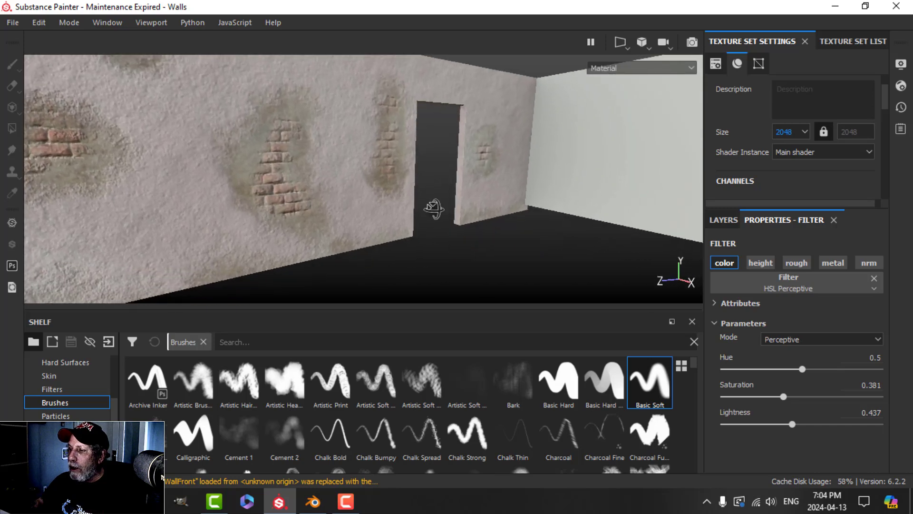
Step: Review the muted walls and select the TOP GRUNGE layer in the stack
alt+drag(390, 265, 405, 230)
alt+drag(507, 232, 758, 252)
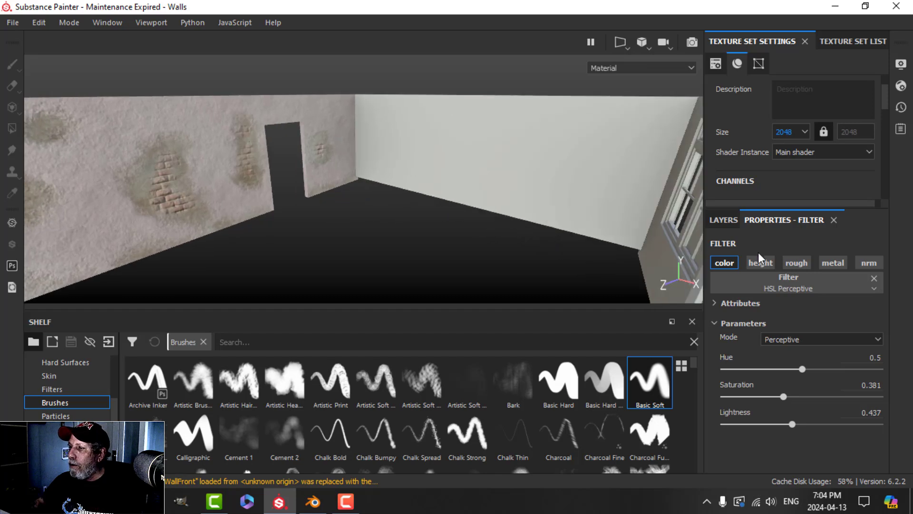
click(722, 221)
click(731, 301)
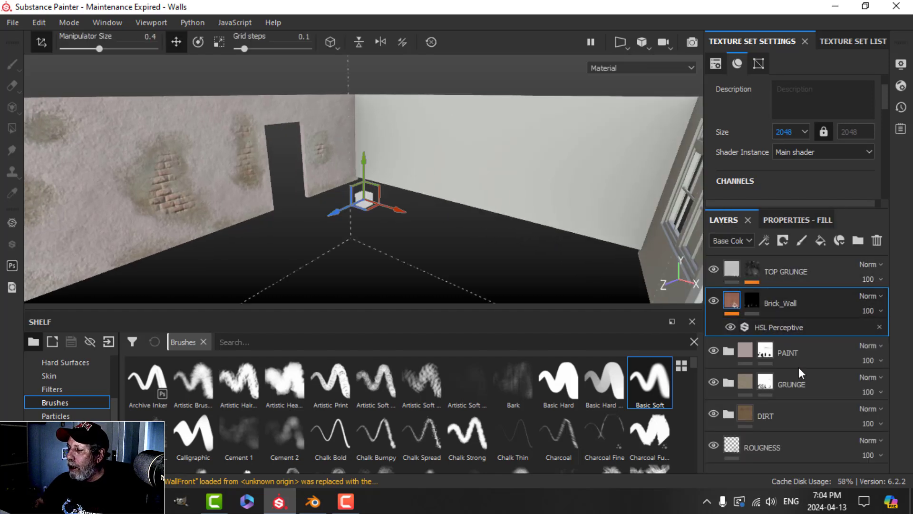
click(738, 280)
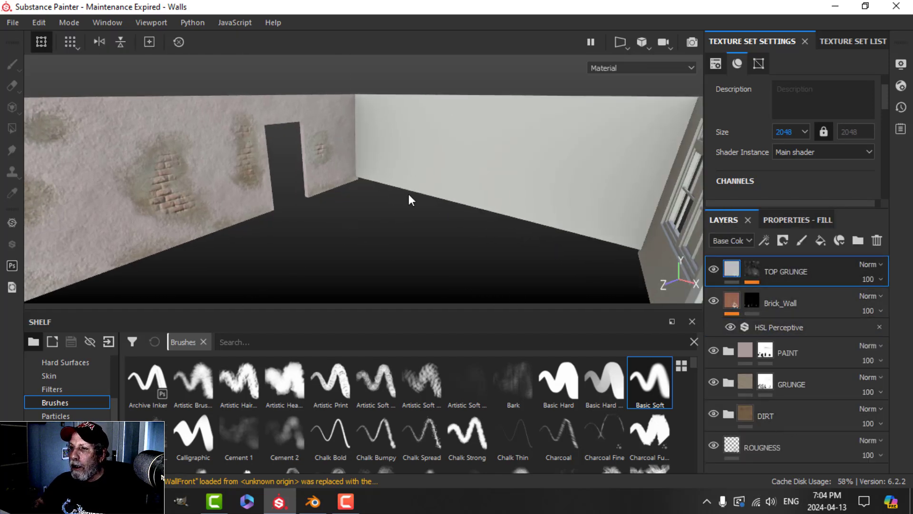
alt+drag(409, 193, 213, 201)
alt+drag(391, 176, 375, 187)
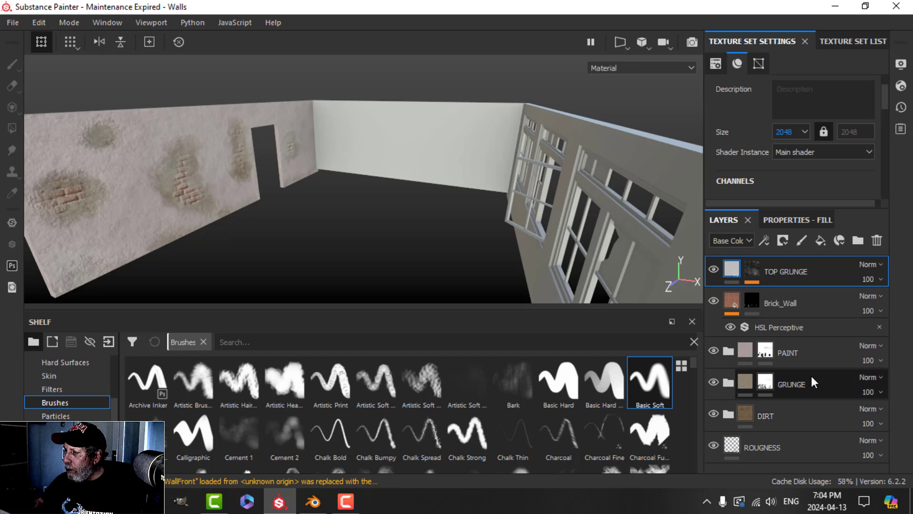
Step: Group all wall layers with Ctrl+G and name the new folder WallClass
shift+click(789, 445)
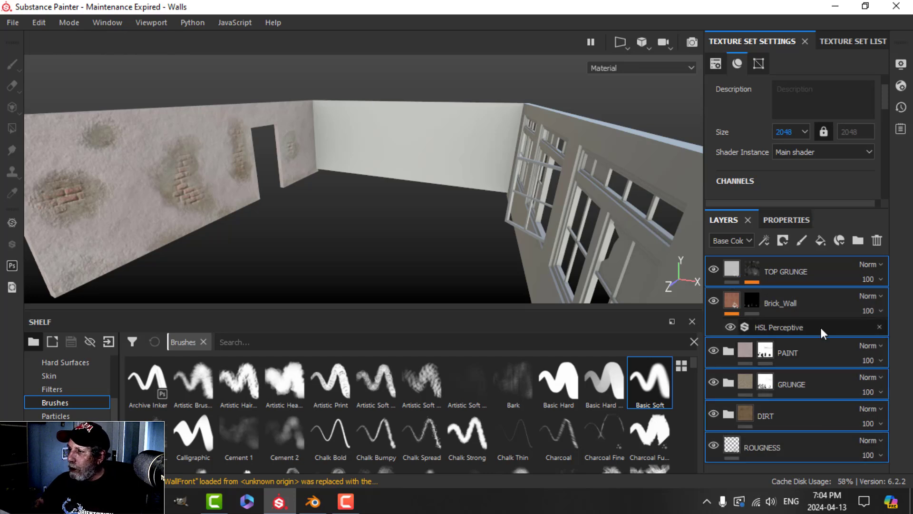
key(ctrl+g)
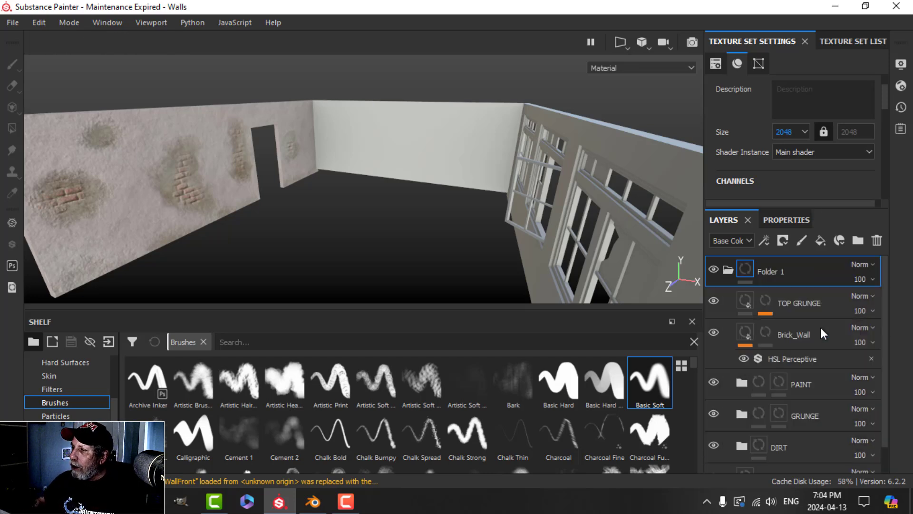
click(727, 270)
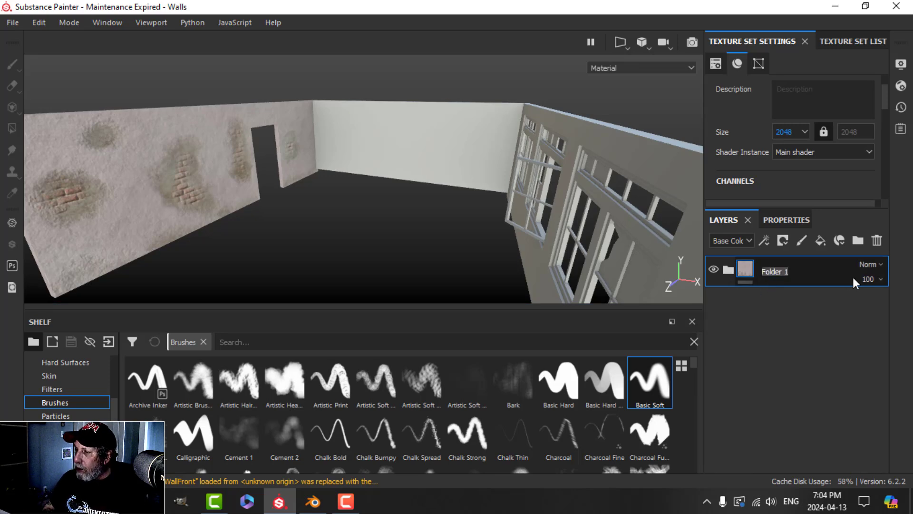
text(CLASS)
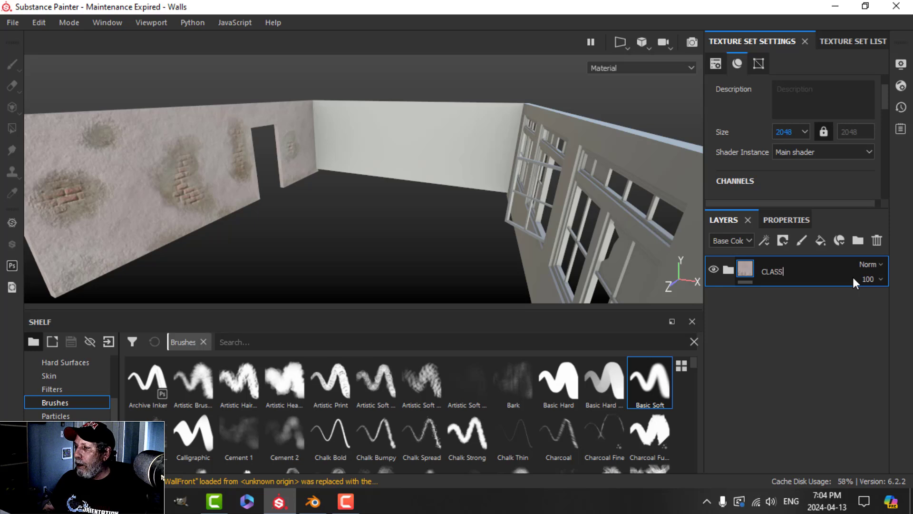
text(ROOM)
key(BackSpace)
key(BackSpace)
key(BackSpace)
key(BackSpace)
key(BackSpace)
key(BackSpace)
key(BackSpace)
key(BackSpace)
key(BackSpace)
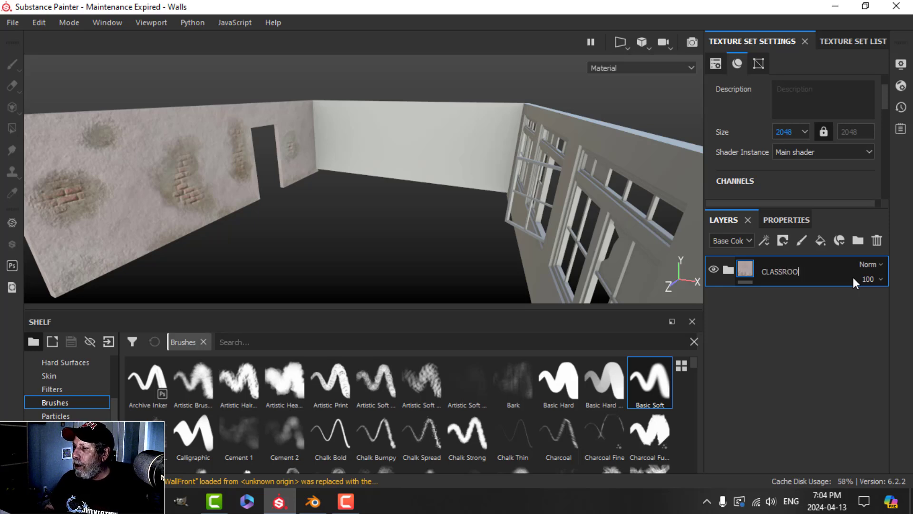
key(Caps_Lock)
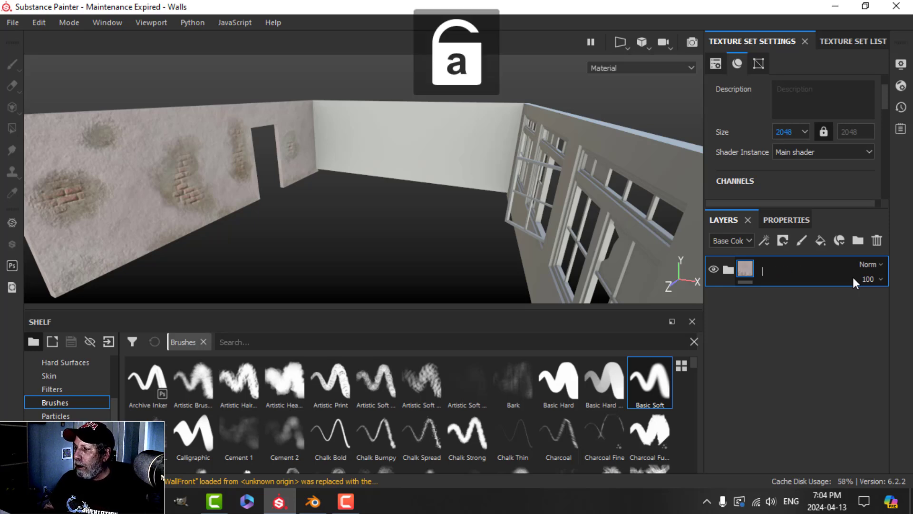
text(Wall)
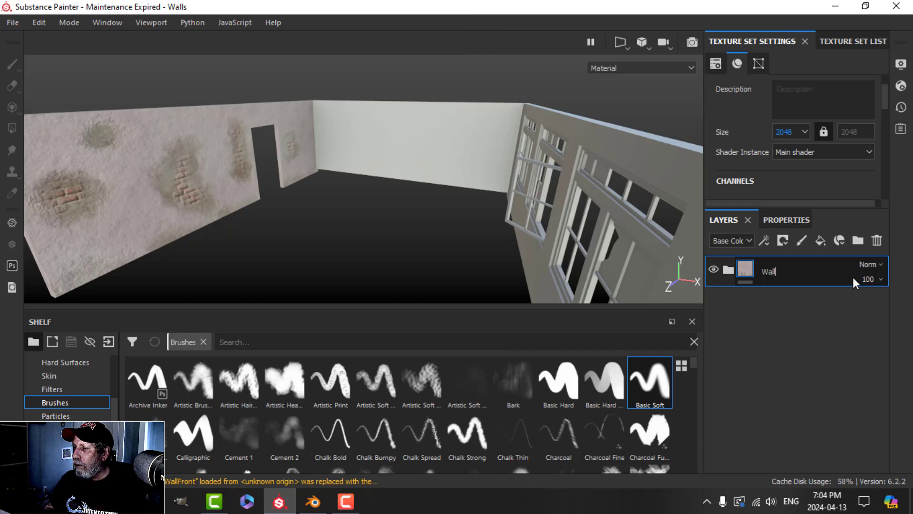
text(Class)
key(Return)
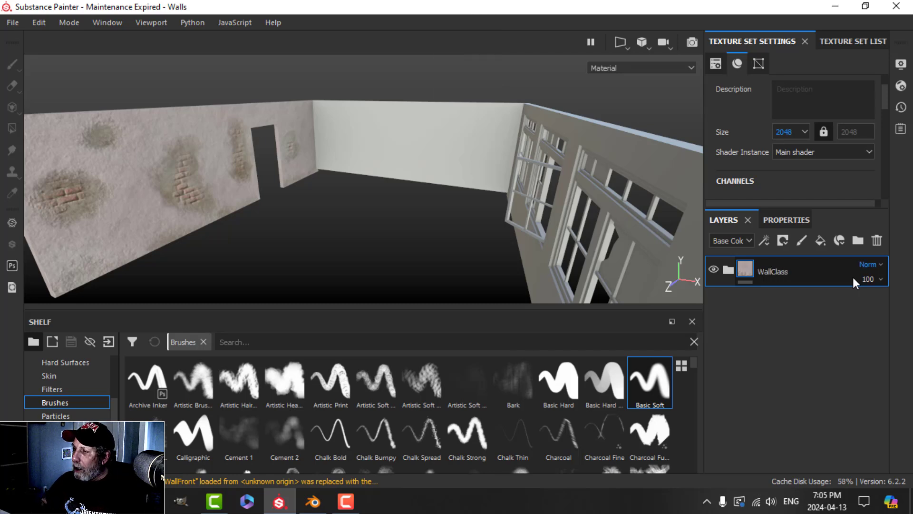
Step: Save WallClass as a smart material and apply it to WallFront, replacing Layer 1
right_click(787, 271)
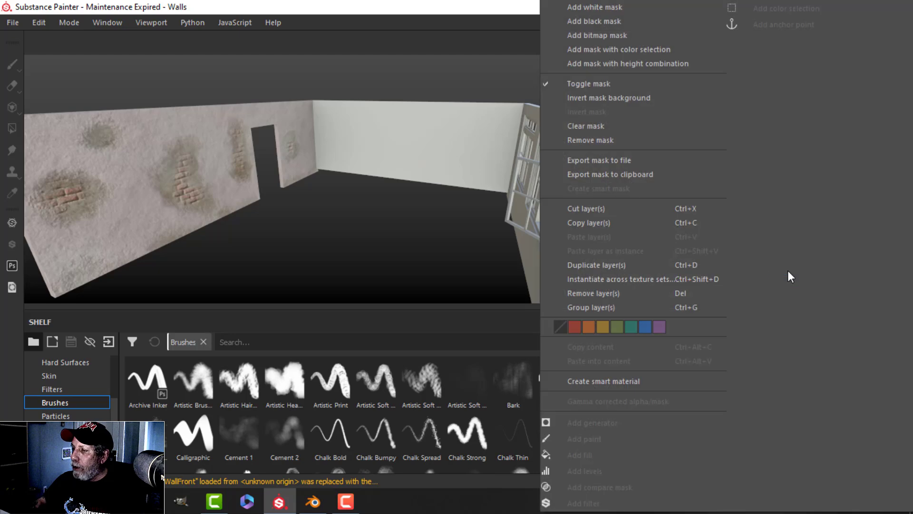
click(594, 380)
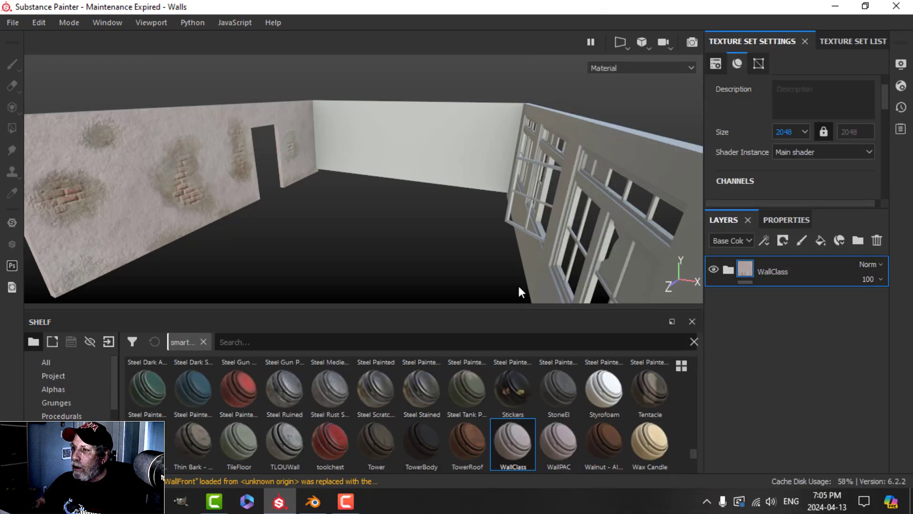
click(852, 39)
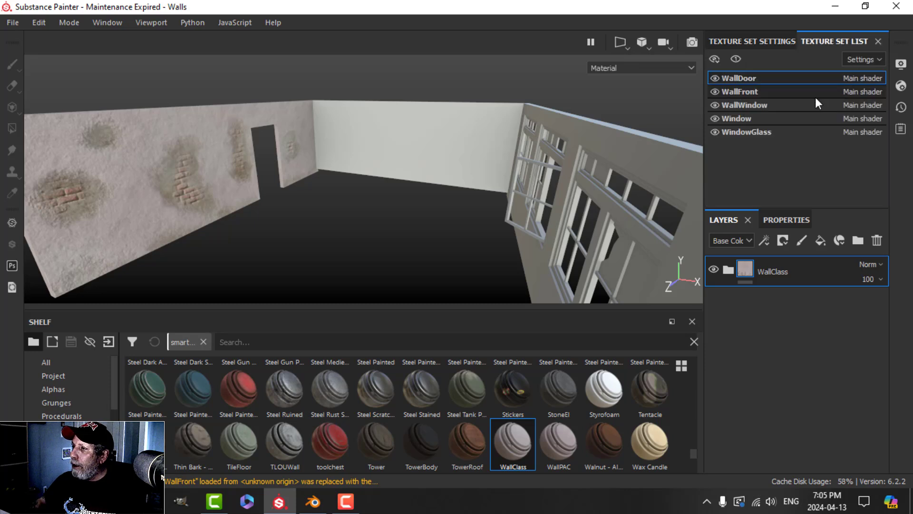
click(777, 95)
click(875, 240)
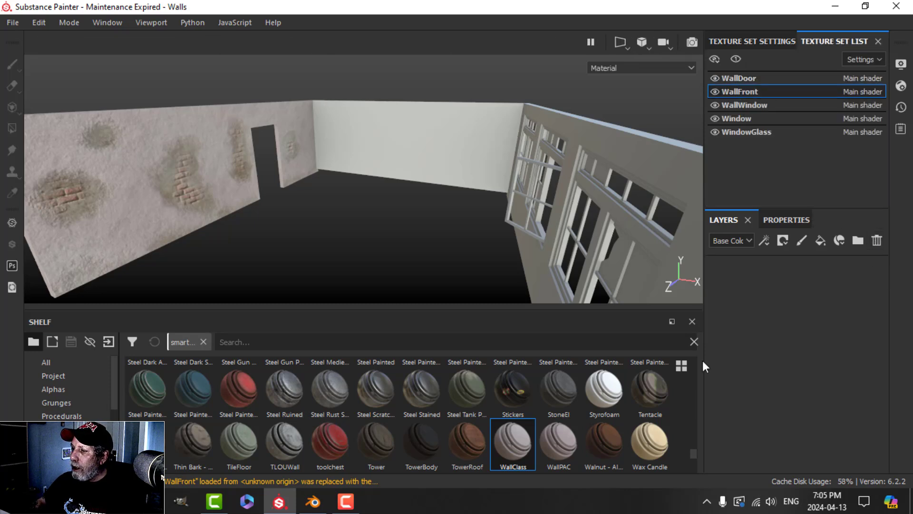
drag(517, 455, 748, 335)
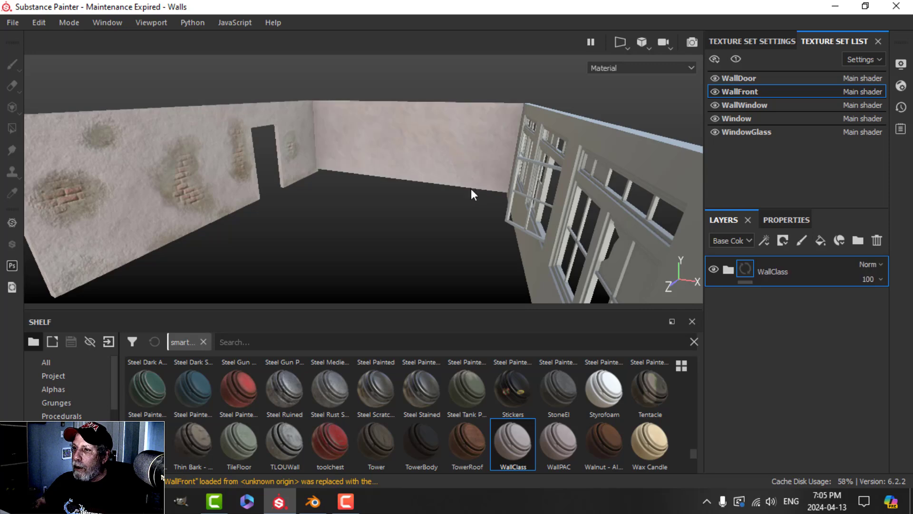
alt+drag(470, 189, 414, 170)
Step: Expand WallClass and look over the PAINT and GRUNGE mask options
click(726, 269)
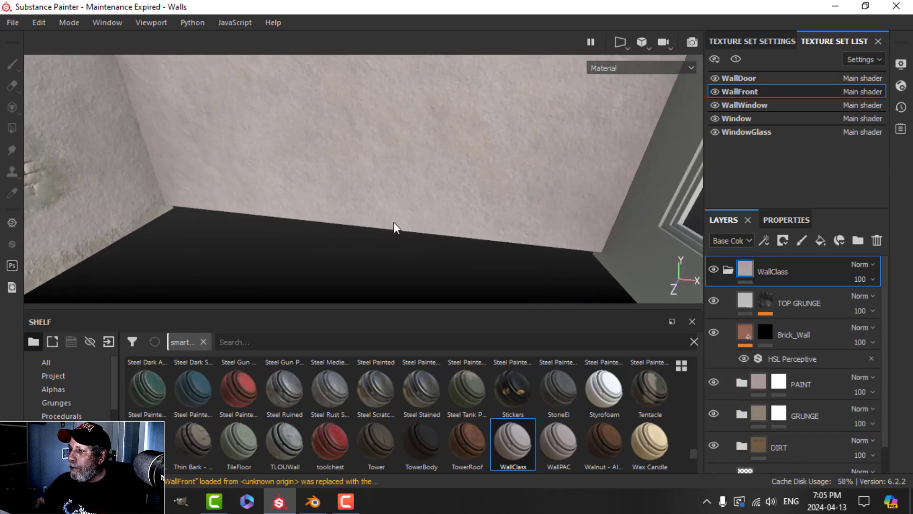
mouse_move(393, 222)
alt+mouse_down()
mouse_move(361, 192)
mouse_move(375, 189)
mouse_move(386, 212)
mouse_move(475, 261)
alt+mouse_up()
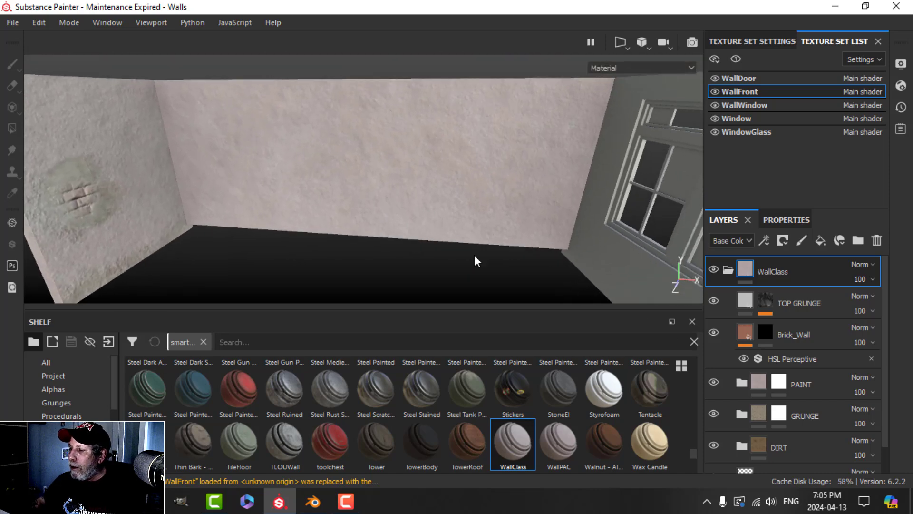
click(782, 381)
right_click(781, 381)
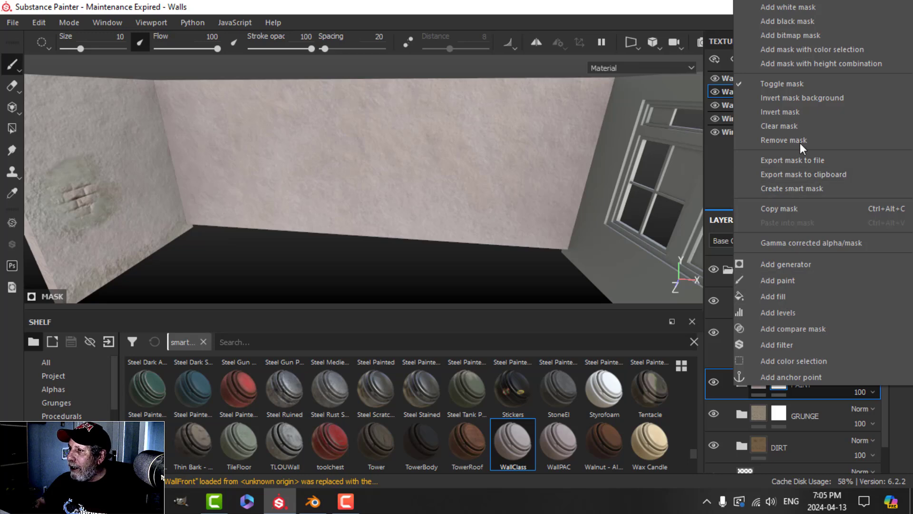
click(799, 125)
right_click(779, 412)
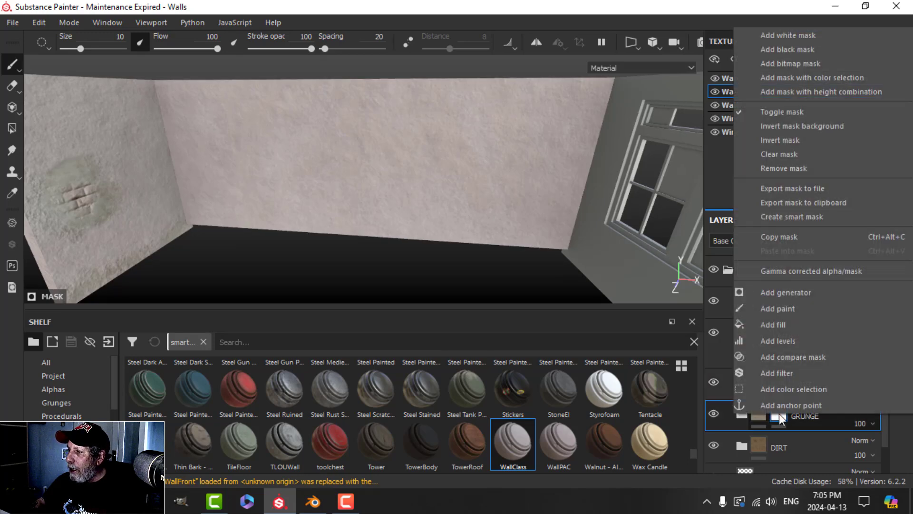
click(797, 155)
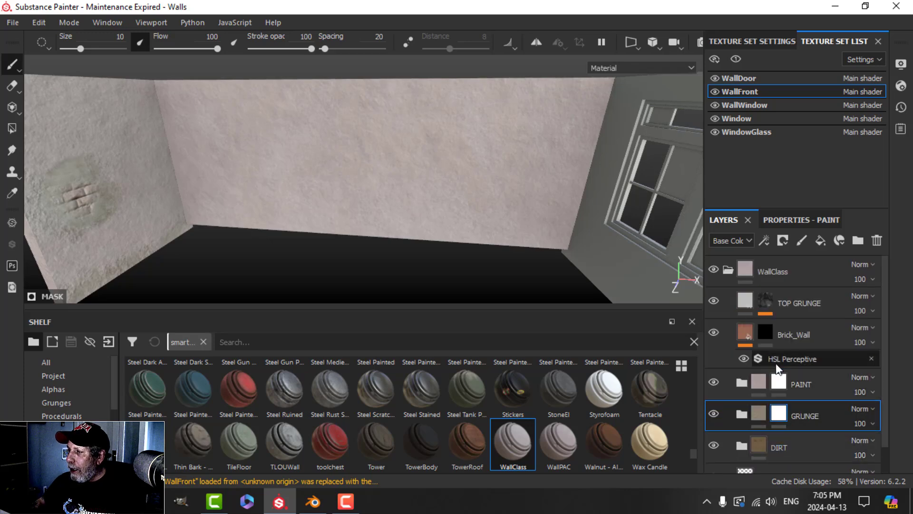
Step: Clear Brick_Wall's mask, hide that layer, and select the PAINT mask
click(769, 332)
right_click(769, 331)
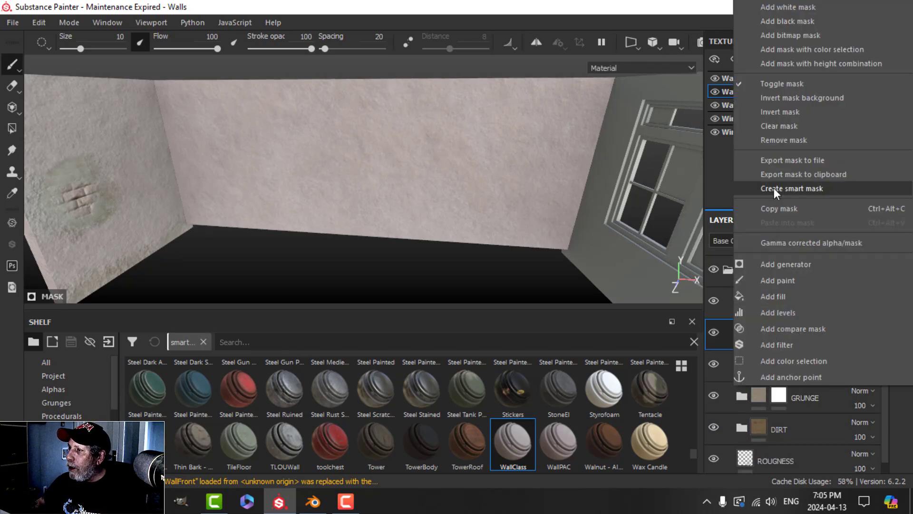
click(793, 126)
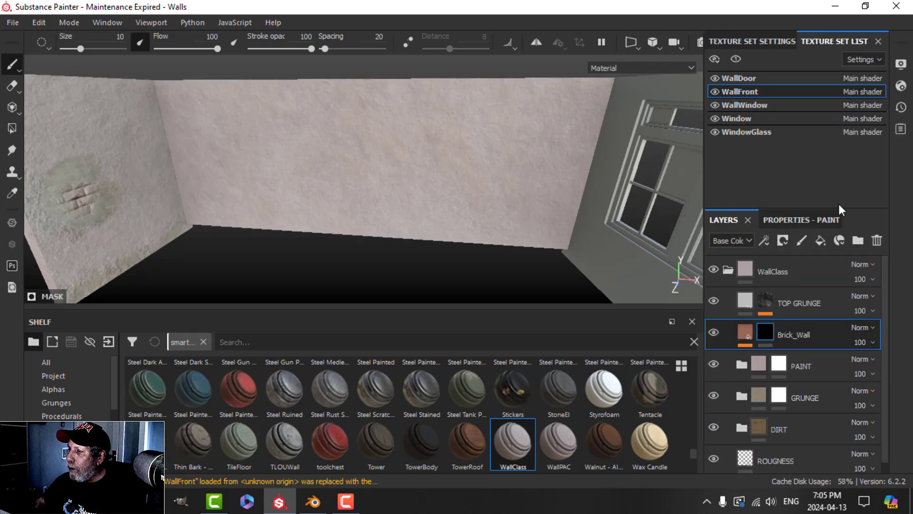
click(715, 332)
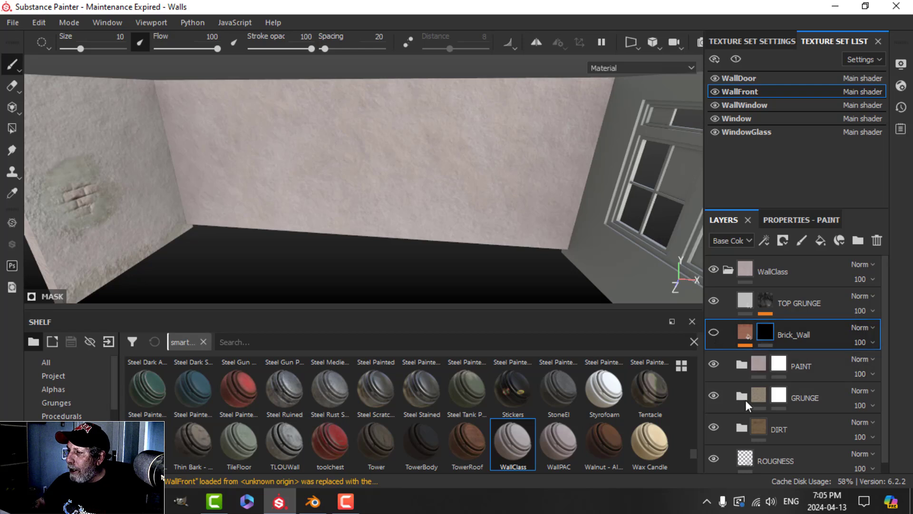
click(780, 366)
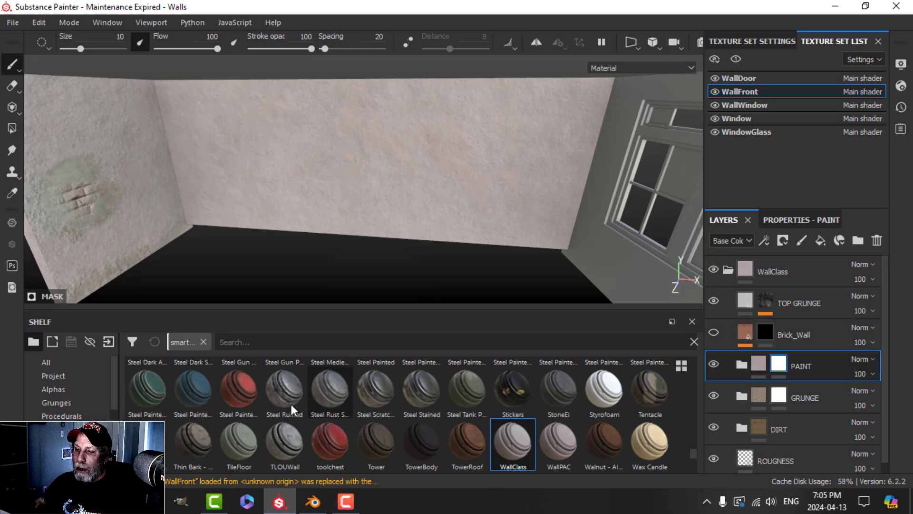
scroll(62, 403, down, 3)
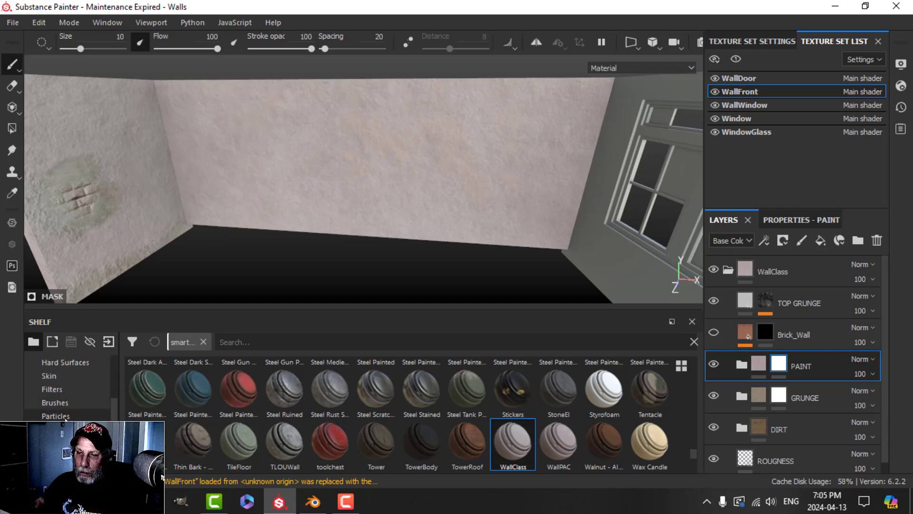
Step: Search the shelf for 'dirt' and pick the Dirt 1 brush
click(62, 402)
scroll(233, 229, up, 3)
scroll(224, 219, down, 5)
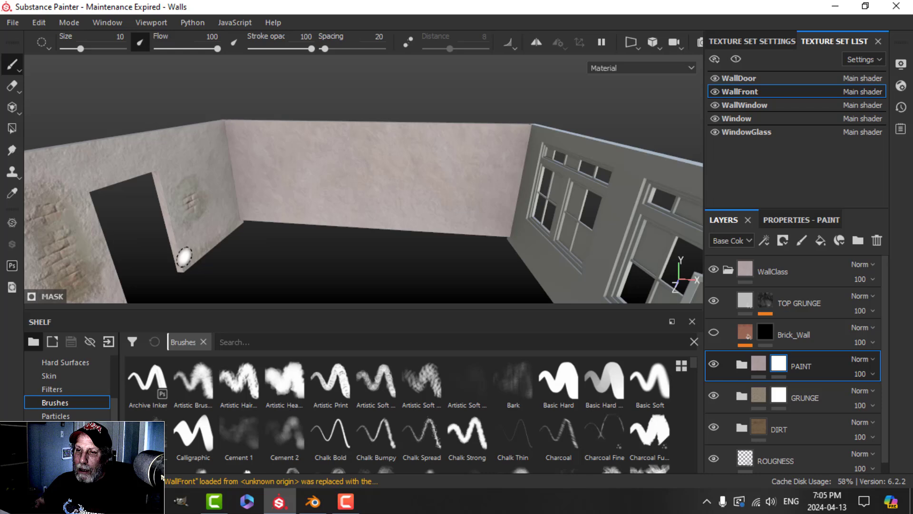
scroll(184, 258, up, 2)
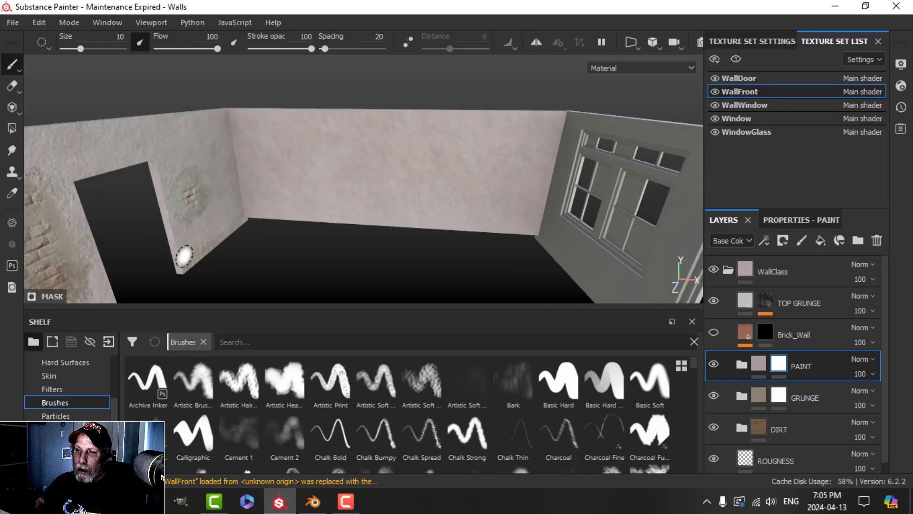
scroll(209, 253, down, 2)
scroll(238, 253, up, 3)
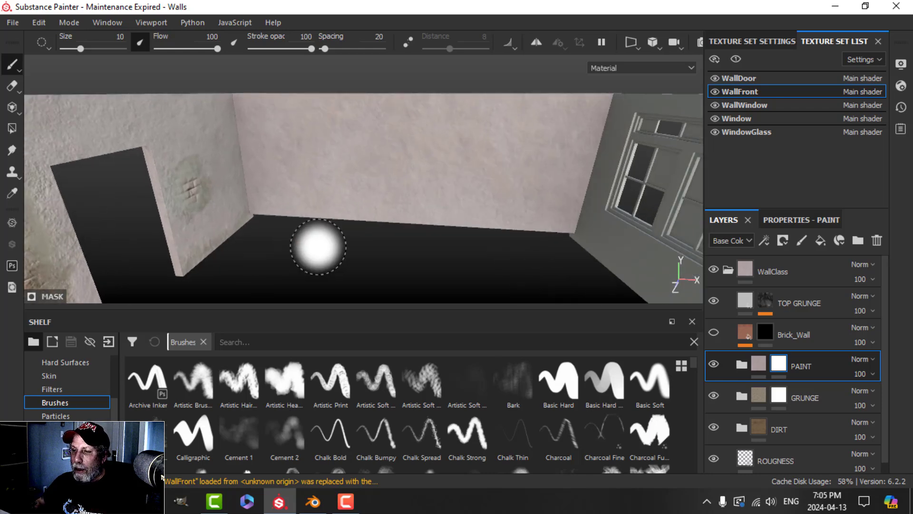
click(304, 342)
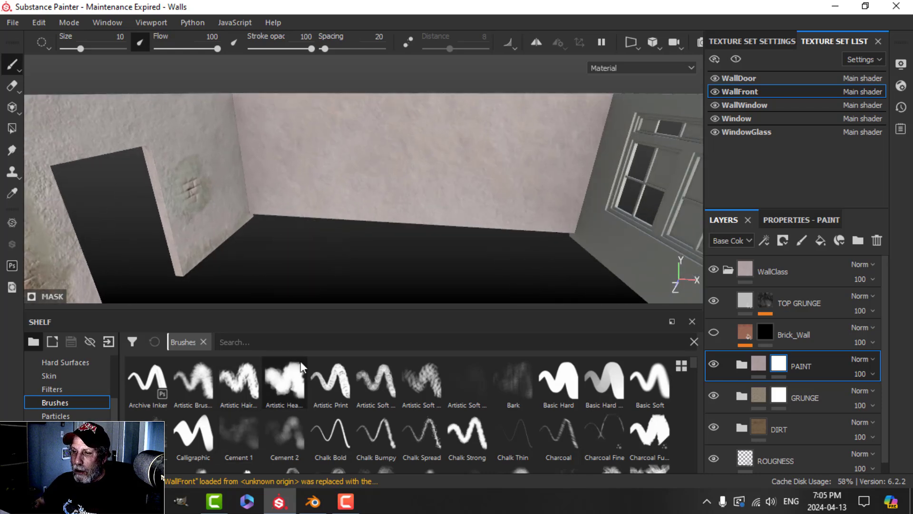
text(dirt)
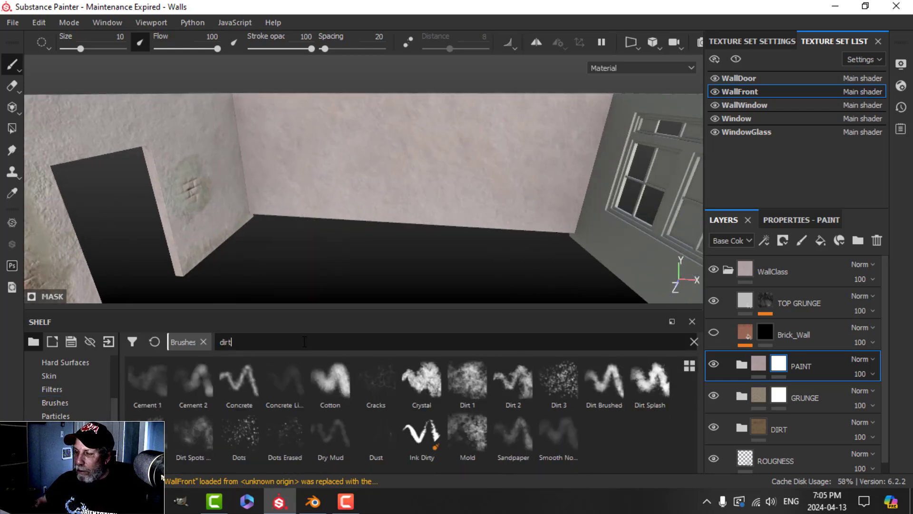
click(463, 394)
Step: Paint a greenish Dirt 1 stain on the back wall
middle_drag(388, 225, 398, 217)
alt+drag(398, 217, 393, 210)
scroll(393, 210, up, 3)
scroll(407, 206, down, 1)
mouse_move(320, 170)
mouse_down()
mouse_move(305, 195)
mouse_move(320, 166)
mouse_move(307, 186)
mouse_move(329, 178)
mouse_move(322, 163)
mouse_move(319, 195)
mouse_up()
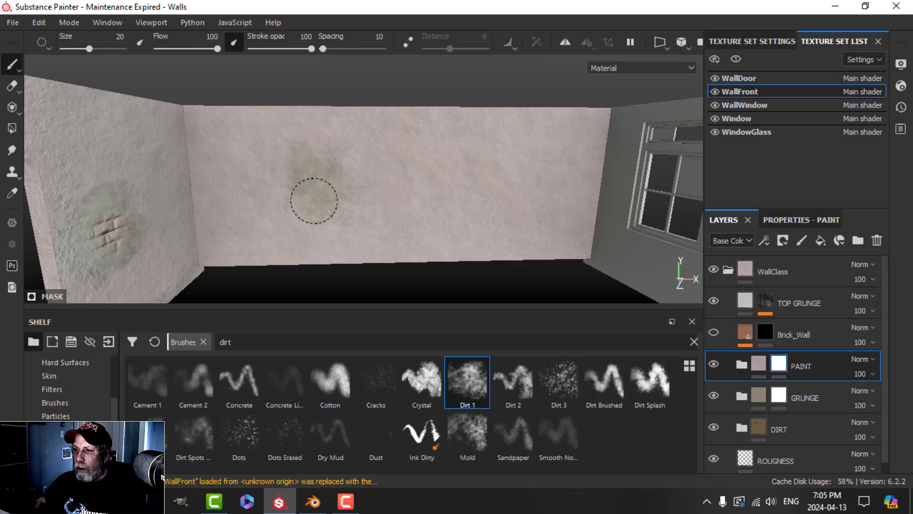
scroll(309, 195, up, 3)
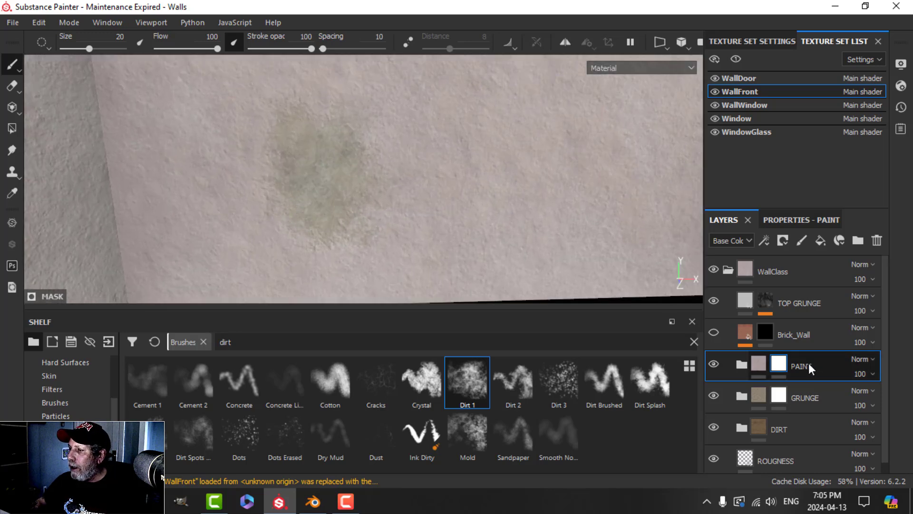
Step: Adjust the PAINT layer's paint properties and make the back-wall stain denser
click(797, 219)
scroll(799, 390, down, 10)
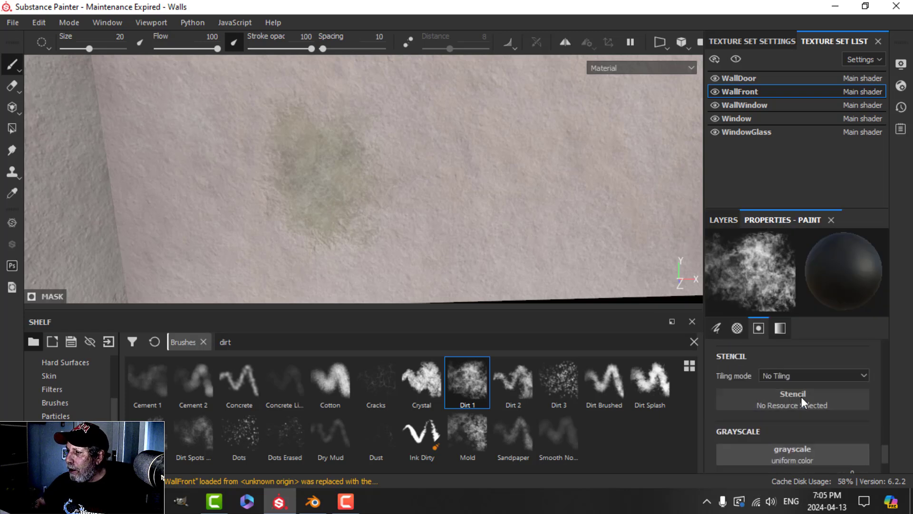
scroll(801, 396, down, 2)
scroll(800, 395, up, 6)
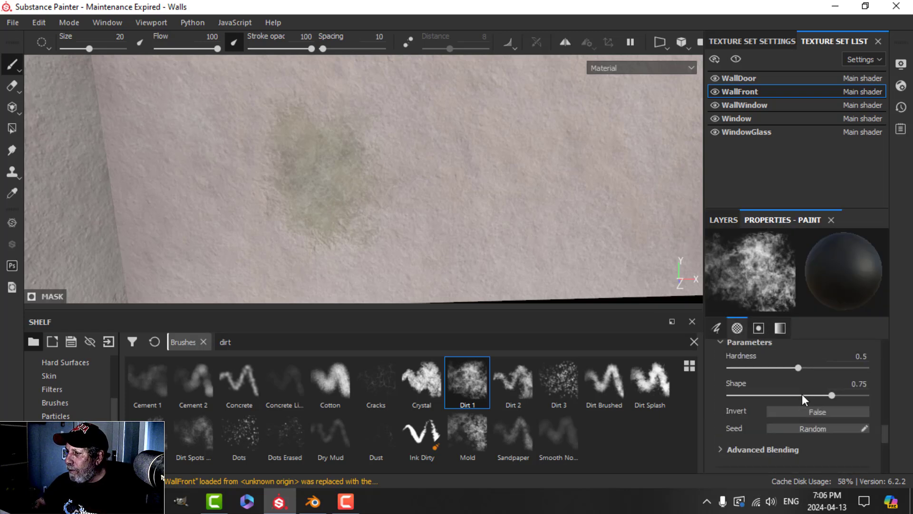
scroll(801, 394, up, 2)
drag(798, 407, 831, 408)
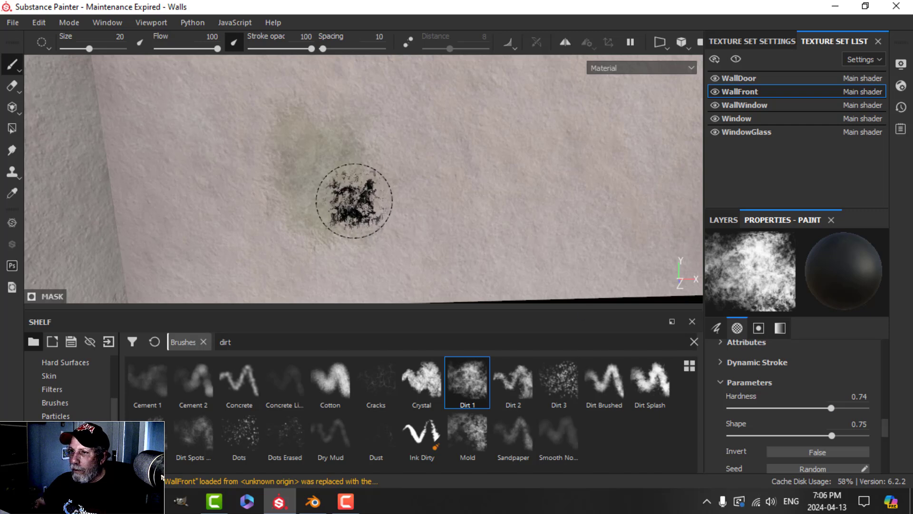
mouse_move(325, 181)
mouse_down()
mouse_move(314, 174)
mouse_move(342, 193)
mouse_move(297, 146)
mouse_up()
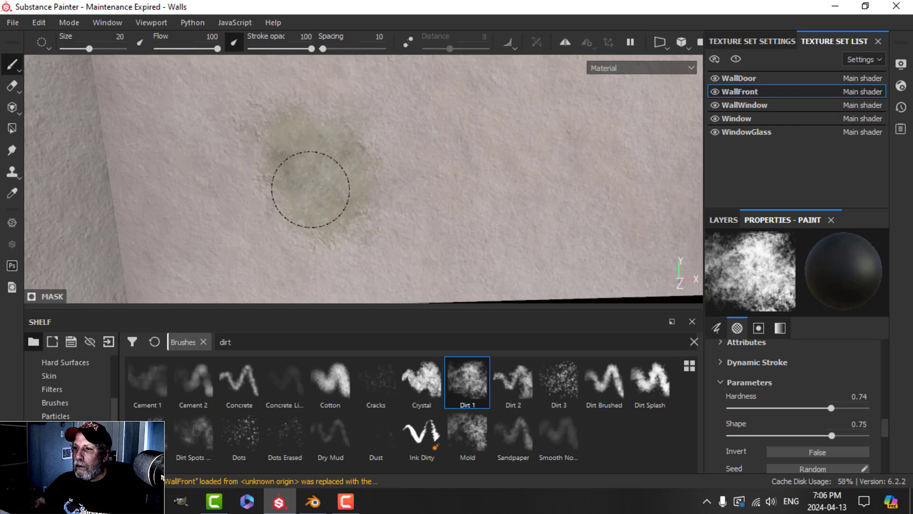
Step: Add dirt to the lower-right wall, a small spot near the top, and the left edge
scroll(414, 198, down, 3)
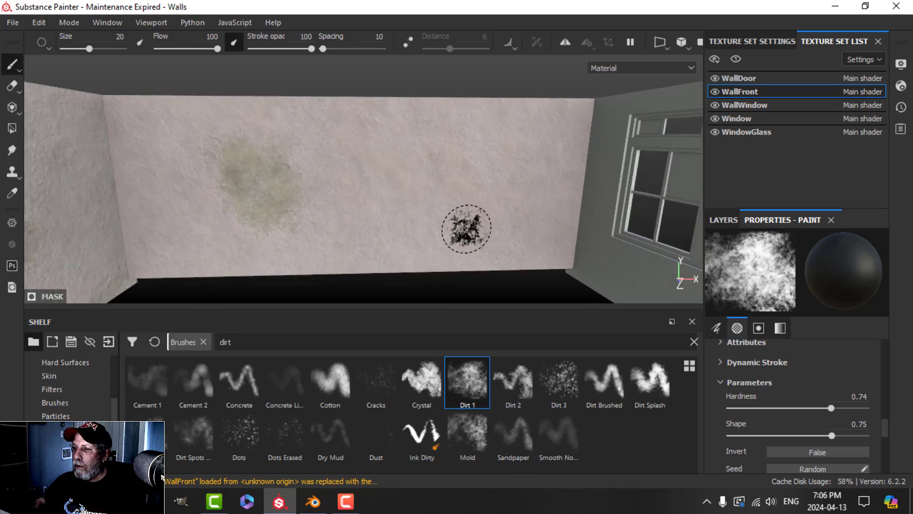
mouse_move(466, 228)
mouse_down()
mouse_move(538, 236)
mouse_move(511, 228)
mouse_move(506, 212)
mouse_up()
ctrl+right_drag(519, 213, 508, 213)
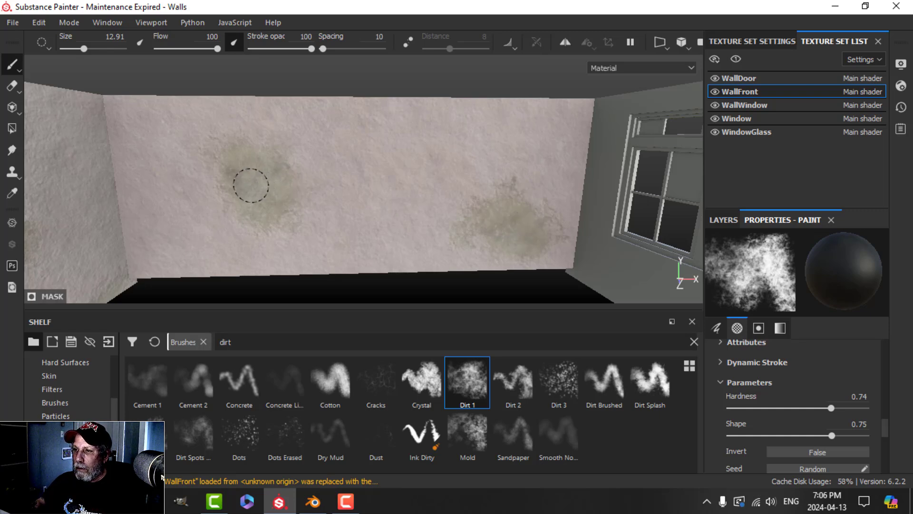
click(423, 142)
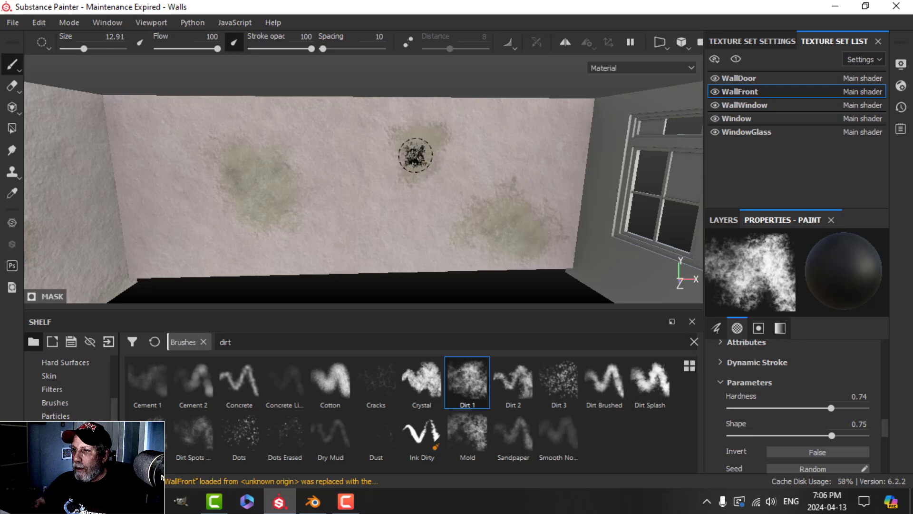
click(136, 217)
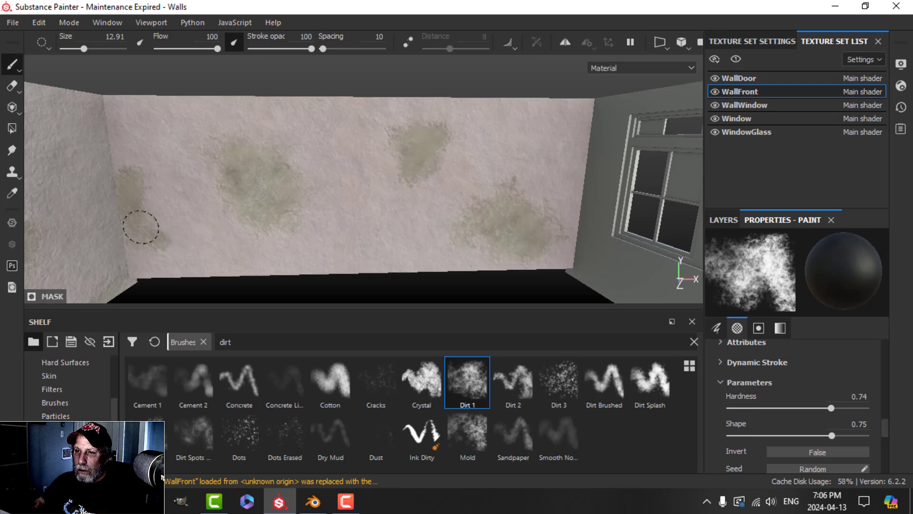
Step: Face the front wall, select the PAINT layer, and extend the stain down and left
scroll(316, 226, up, 2)
alt+middle_drag(317, 224, 361, 185)
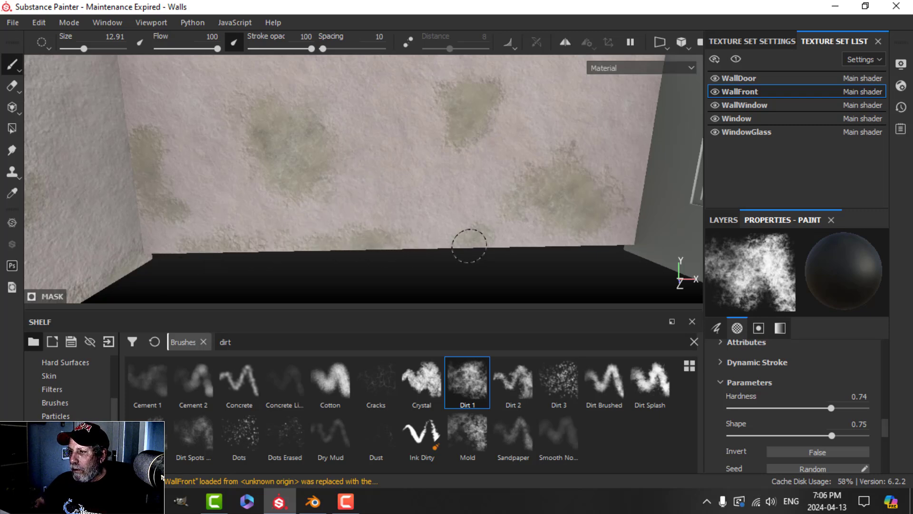
alt+drag(585, 209, 406, 232)
alt+middle_drag(406, 232, 452, 197)
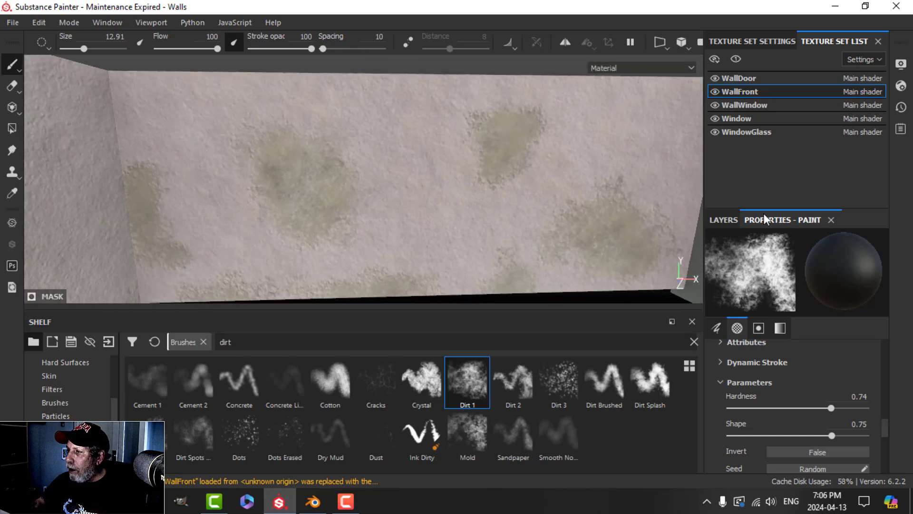
click(724, 219)
click(809, 370)
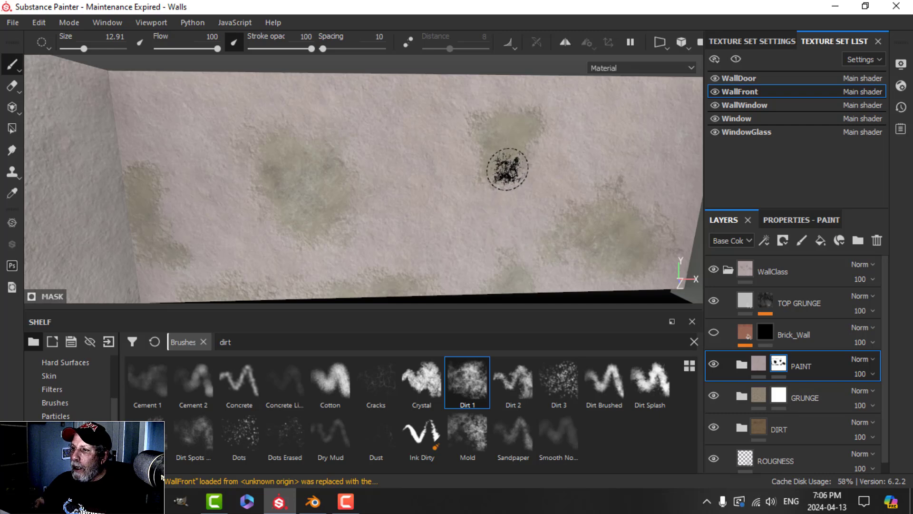
mouse_move(512, 171)
mouse_down()
mouse_move(460, 211)
mouse_move(495, 207)
mouse_move(482, 210)
mouse_up()
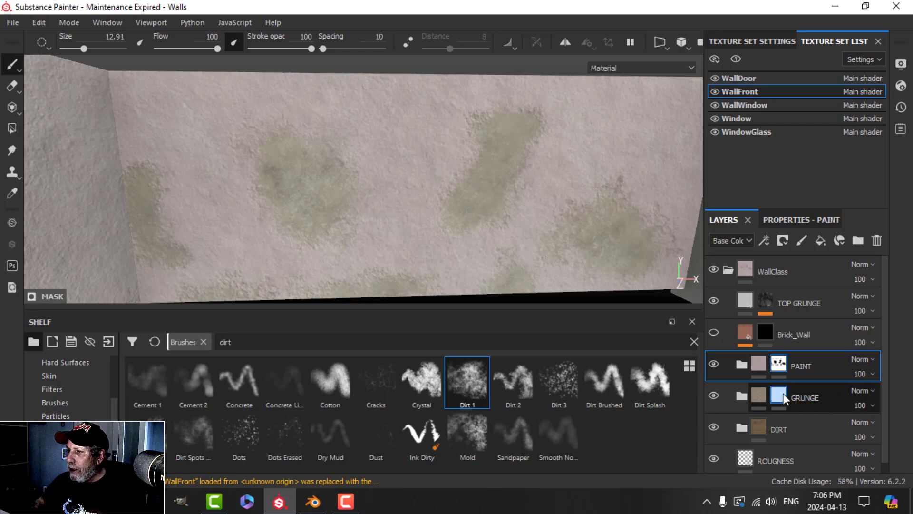
Step: Paint brown grunge into the GRUNGE mask over the right, middle and left stains
click(782, 396)
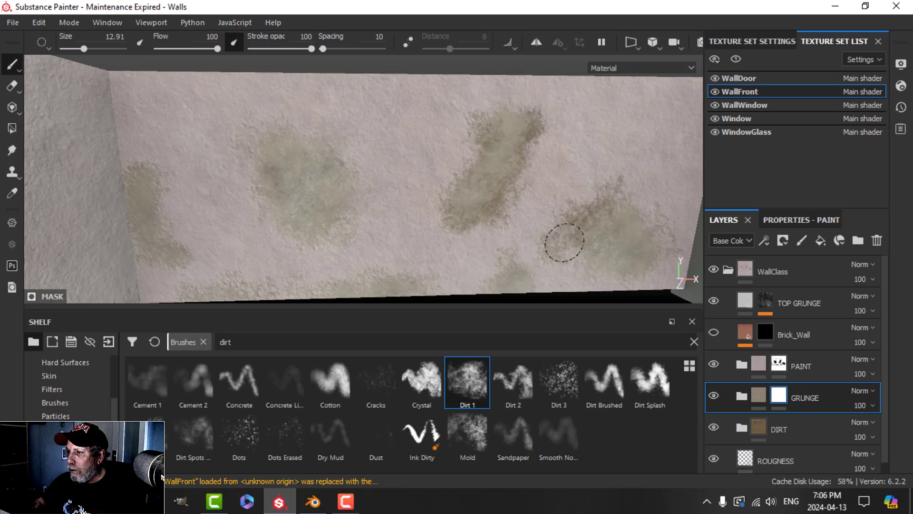
mouse_move(565, 242)
mouse_down()
mouse_move(581, 265)
mouse_move(593, 198)
mouse_move(676, 239)
mouse_up()
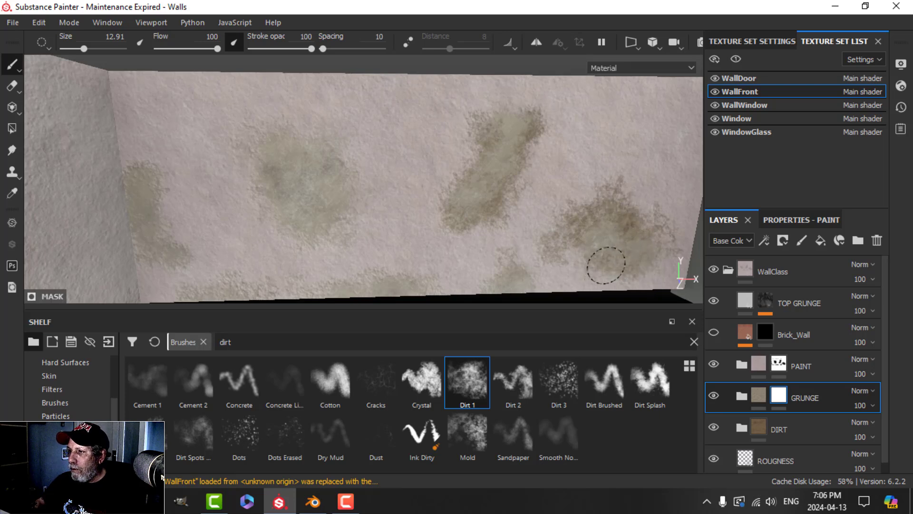
mouse_move(309, 205)
mouse_down()
mouse_move(344, 204)
mouse_move(315, 169)
mouse_move(293, 222)
mouse_up()
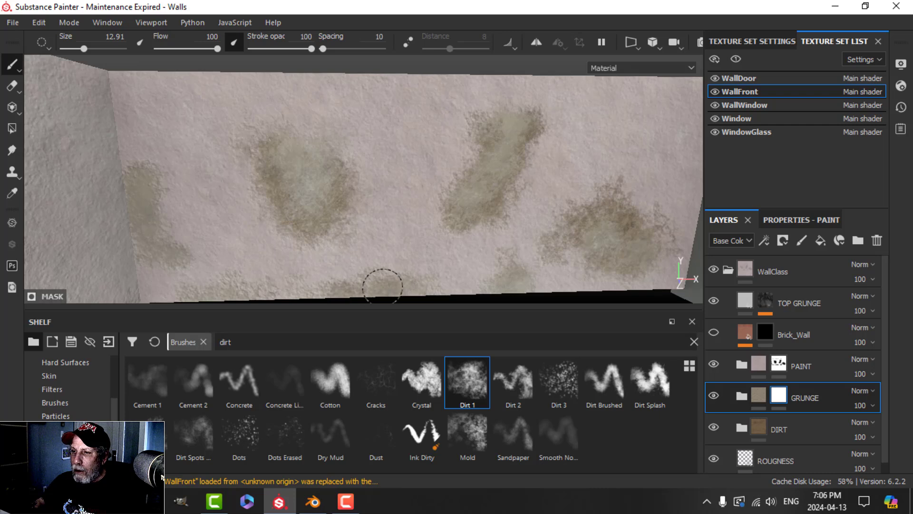
mouse_move(162, 179)
mouse_down()
mouse_move(143, 173)
mouse_move(163, 226)
mouse_up()
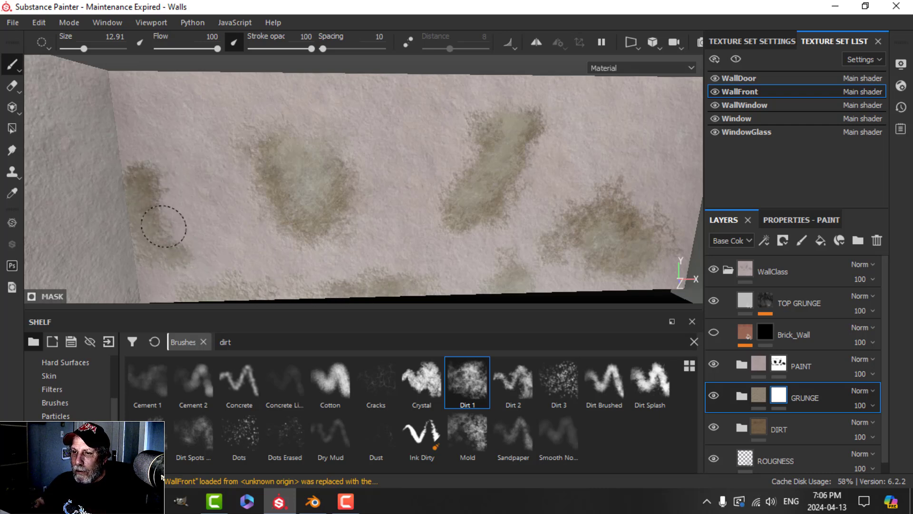
mouse_move(167, 264)
mouse_down()
mouse_move(163, 248)
mouse_move(180, 249)
mouse_move(160, 191)
mouse_up()
alt+drag(393, 261, 421, 221)
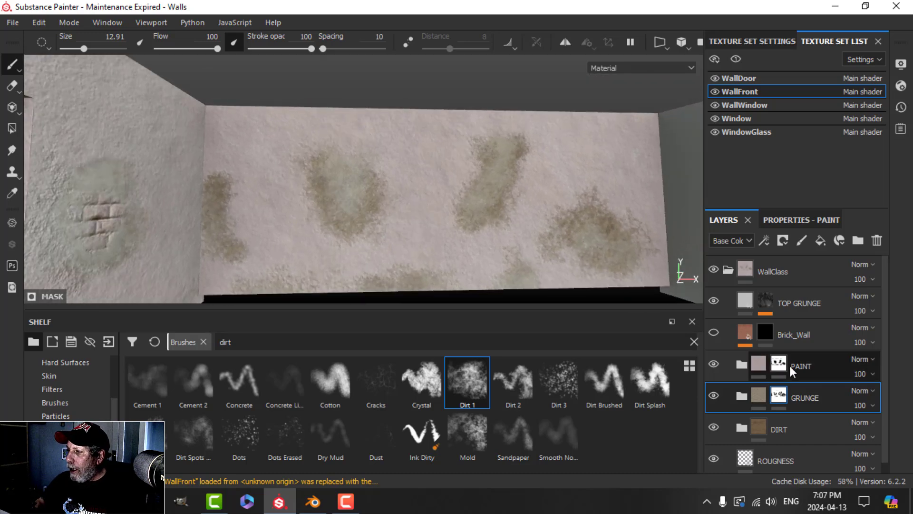
click(792, 370)
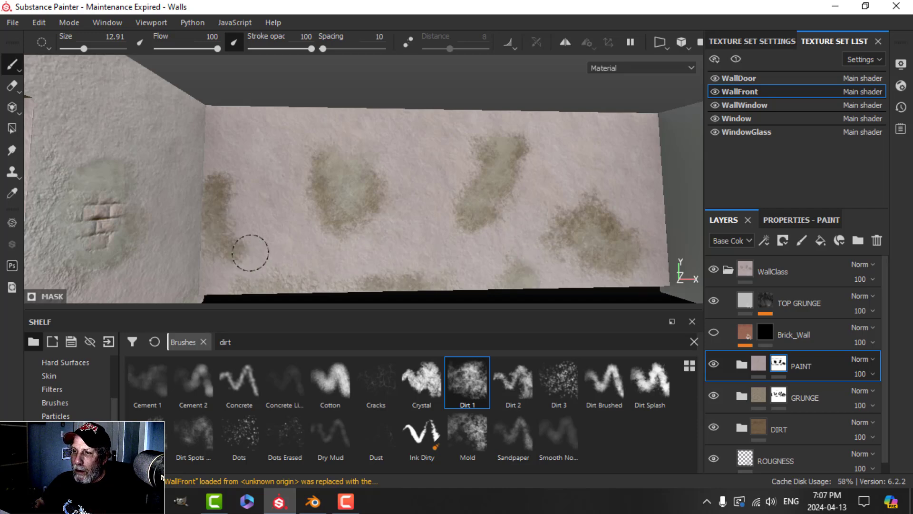
mouse_move(249, 252)
alt+mouse_down()
mouse_move(259, 213)
mouse_move(383, 232)
mouse_move(333, 217)
mouse_move(342, 224)
alt+mouse_up()
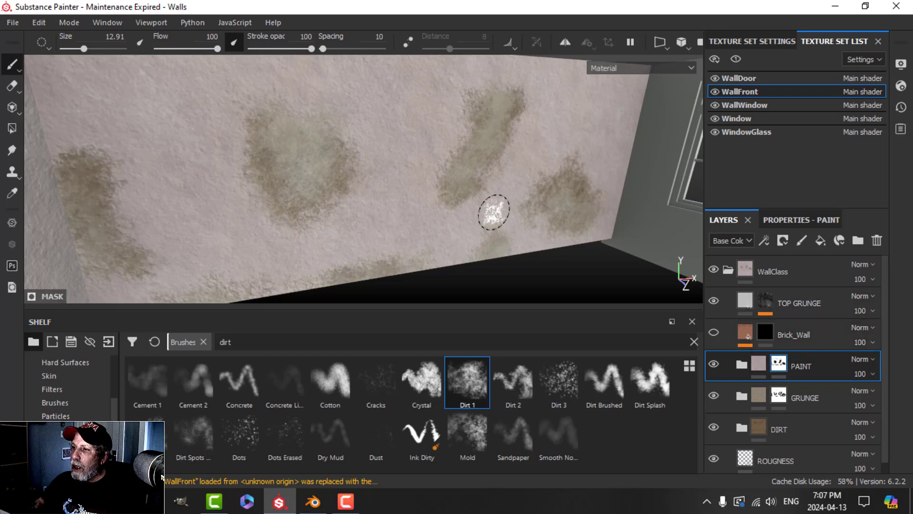
alt+drag(492, 210, 468, 211)
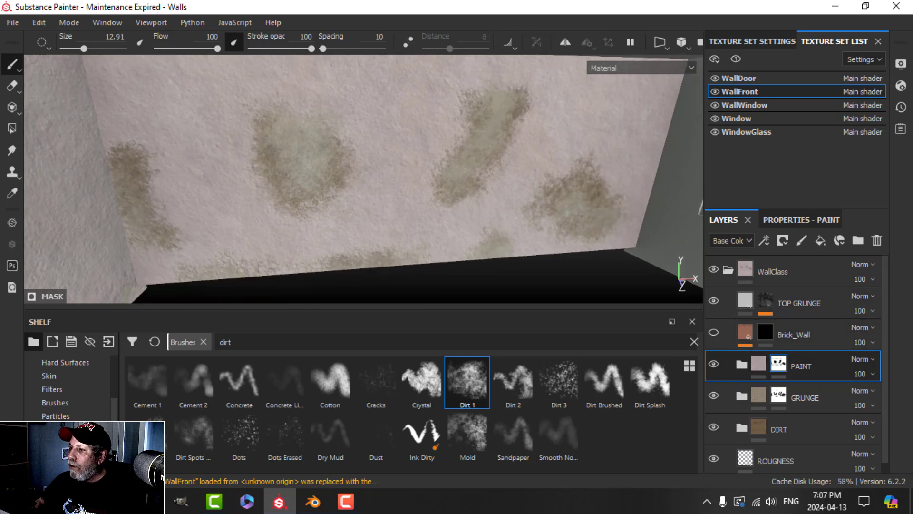
Step: Enable Brick_Wall and reveal bricks in the middle-left and upper stains and along the bottom
click(721, 332)
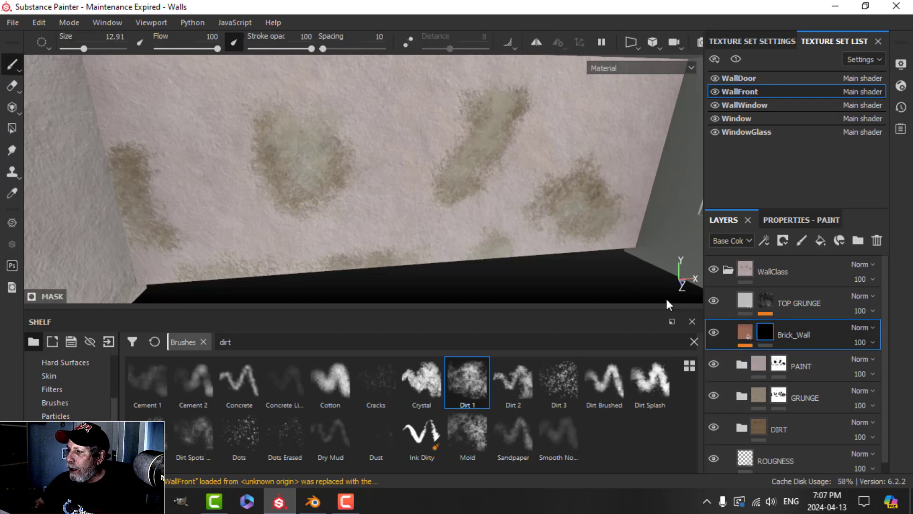
drag(291, 159, 295, 149)
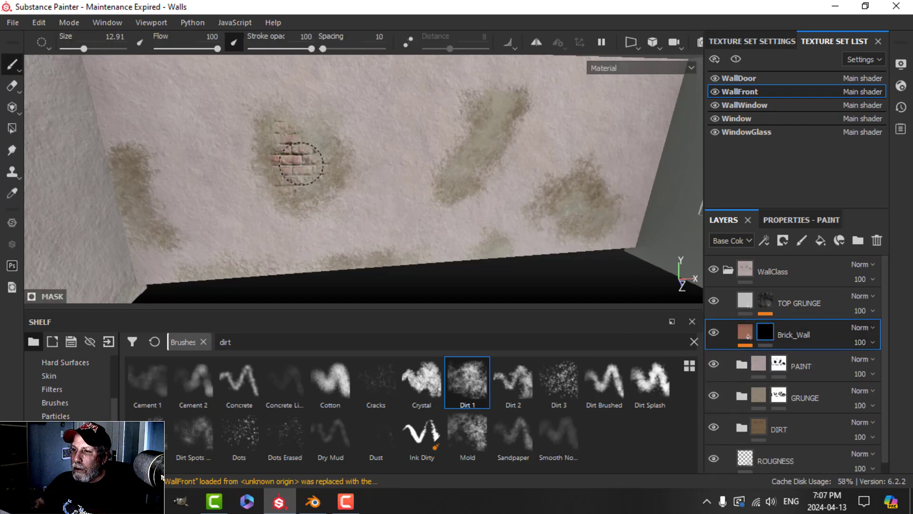
mouse_move(488, 170)
mouse_down()
mouse_move(473, 158)
mouse_move(493, 120)
mouse_up()
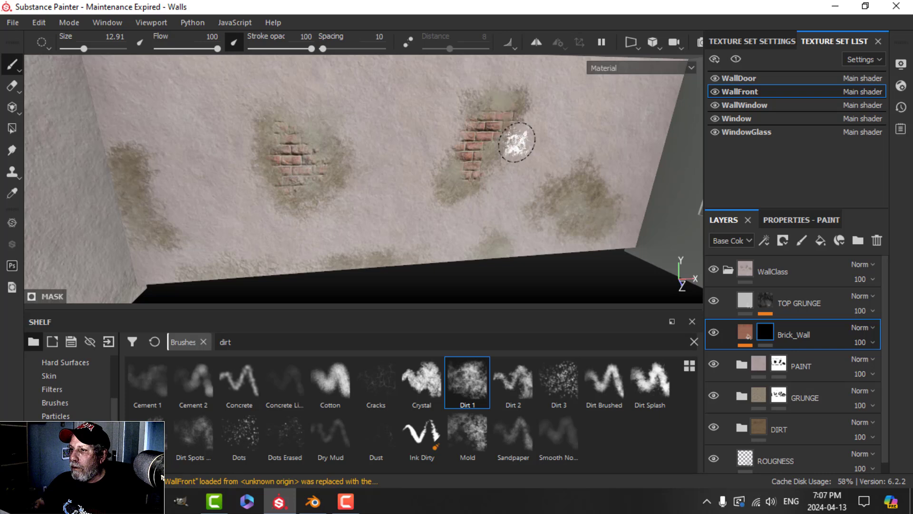
key(ctrl+z)
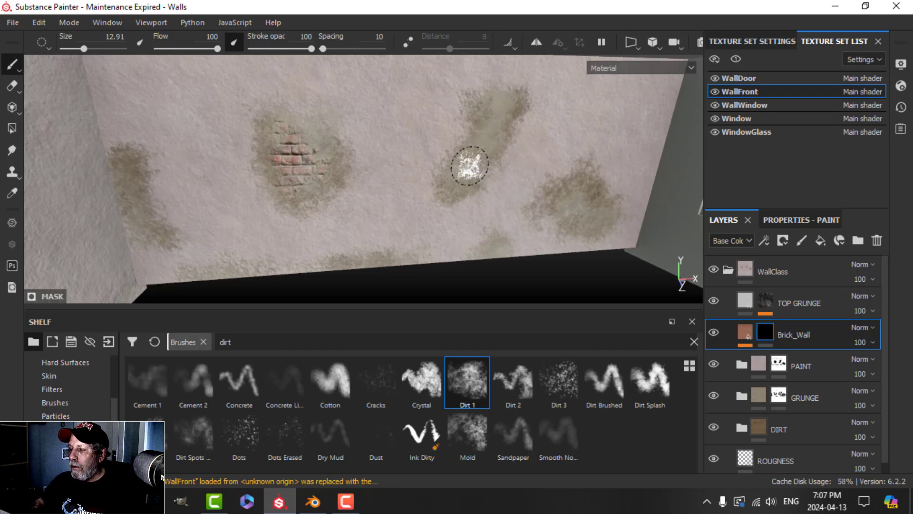
drag(482, 150, 497, 110)
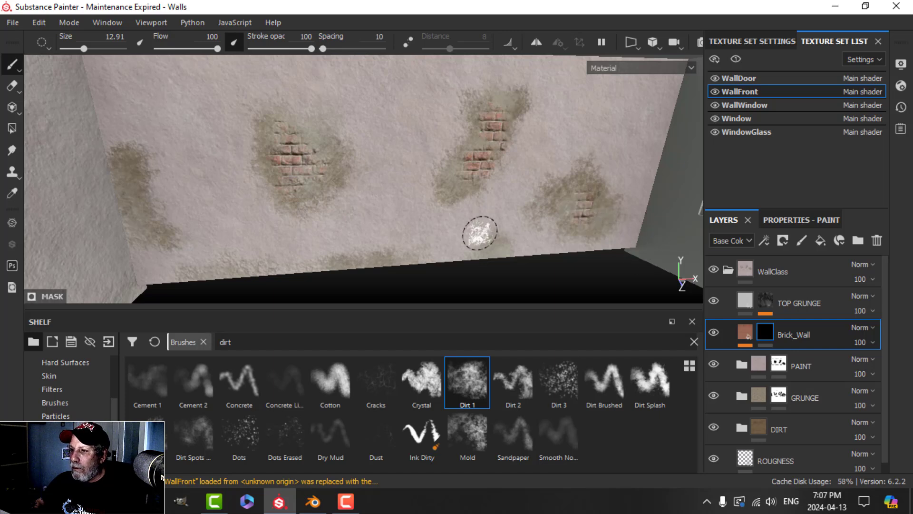
drag(387, 261, 350, 266)
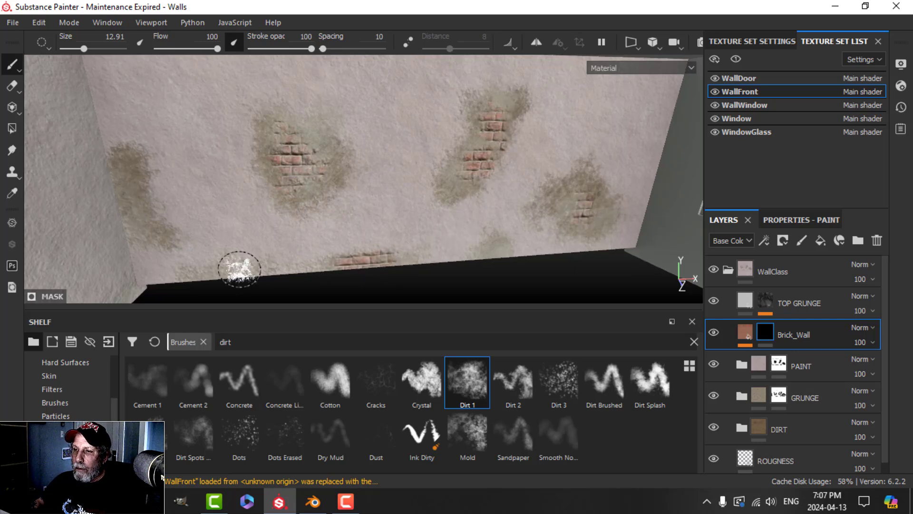
mouse_move(239, 269)
mouse_down()
mouse_move(250, 267)
mouse_move(171, 259)
mouse_move(131, 182)
mouse_up()
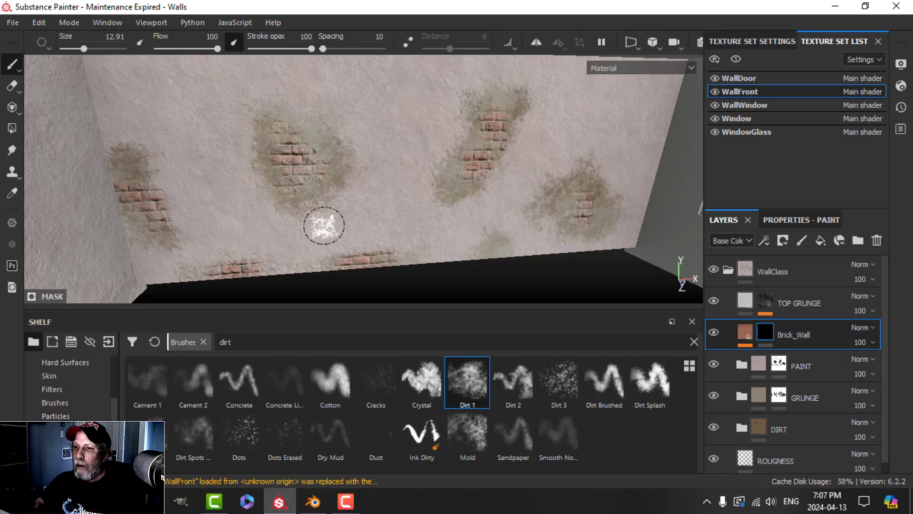
Step: Try bricks in the left stain, undo that stroke, and turn the wall toward the camera
alt+drag(324, 225, 238, 220)
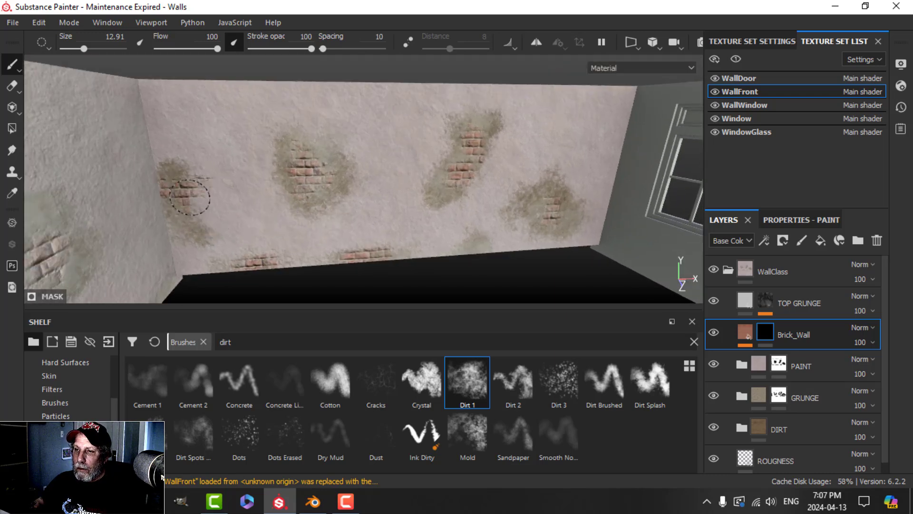
drag(239, 204, 215, 171)
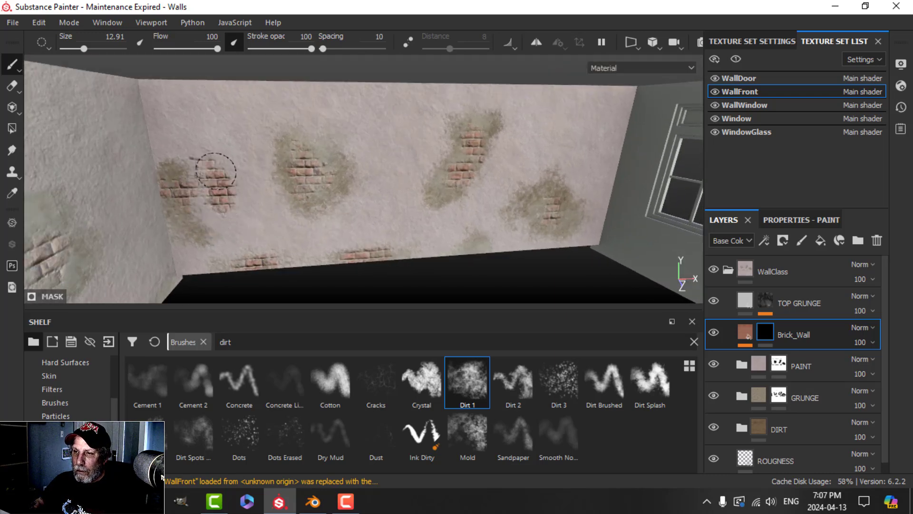
key(ctrl+z)
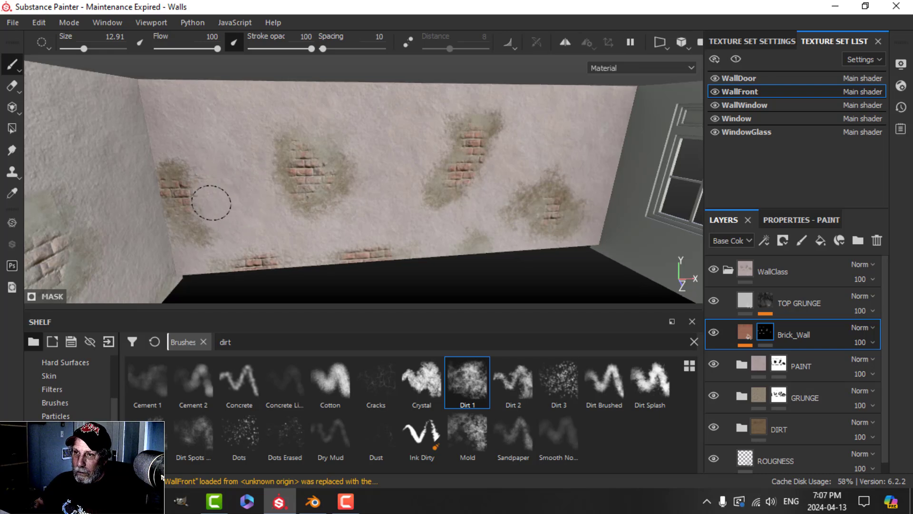
scroll(302, 228, down, 1)
alt+drag(344, 224, 318, 217)
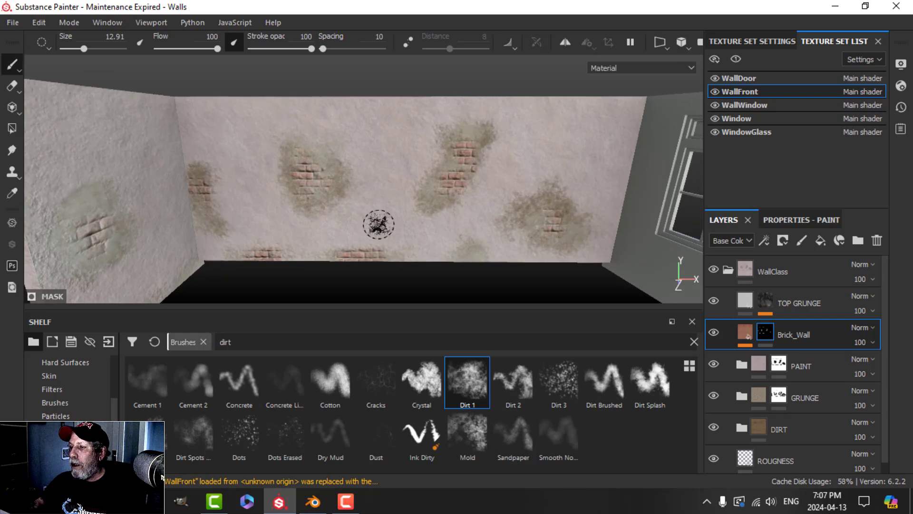
alt+middle_drag(395, 223, 353, 218)
Step: Return to the PAINT layer and switch from Dirt 1 to the Basic Soft brush
click(789, 366)
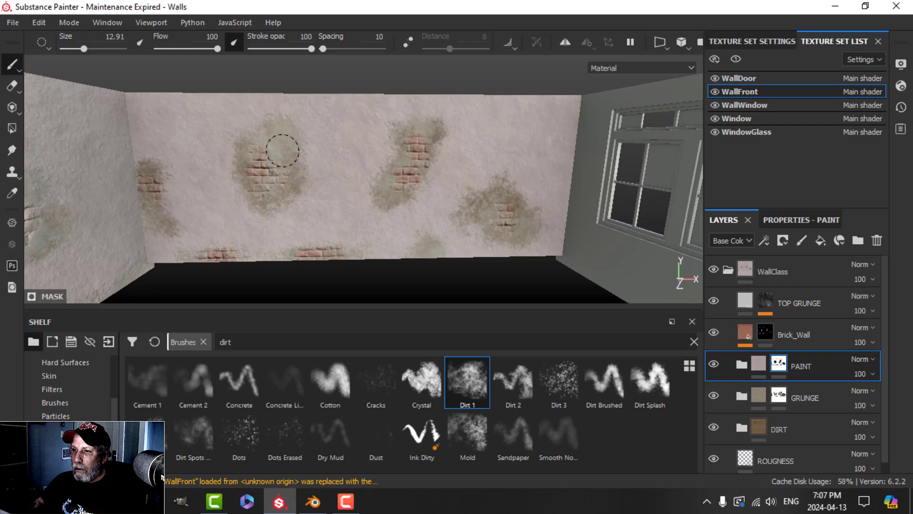
scroll(313, 162, down, 3)
scroll(314, 170, up, 5)
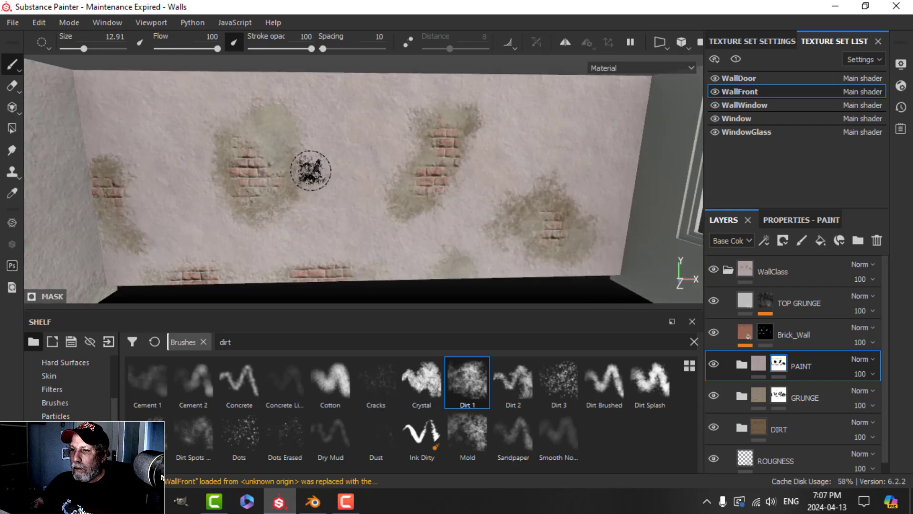
alt+drag(314, 172, 318, 164)
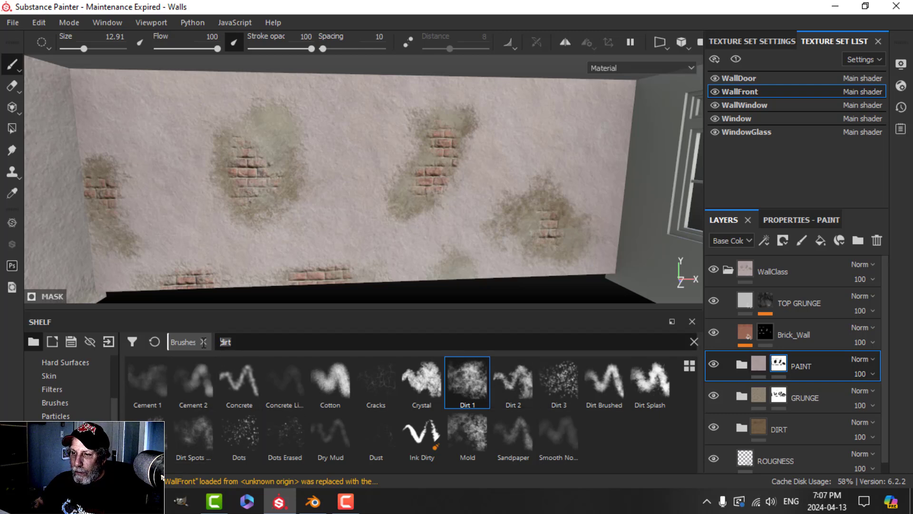
click(154, 341)
click(650, 381)
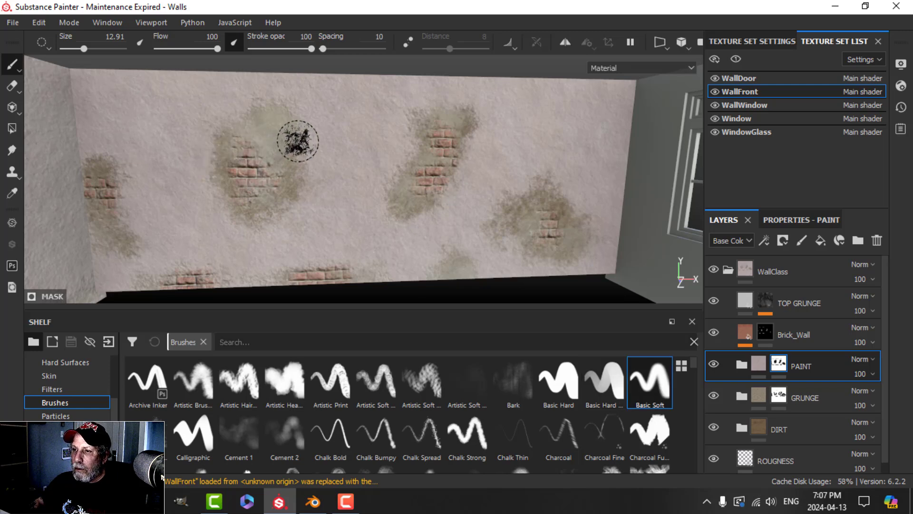
click(649, 380)
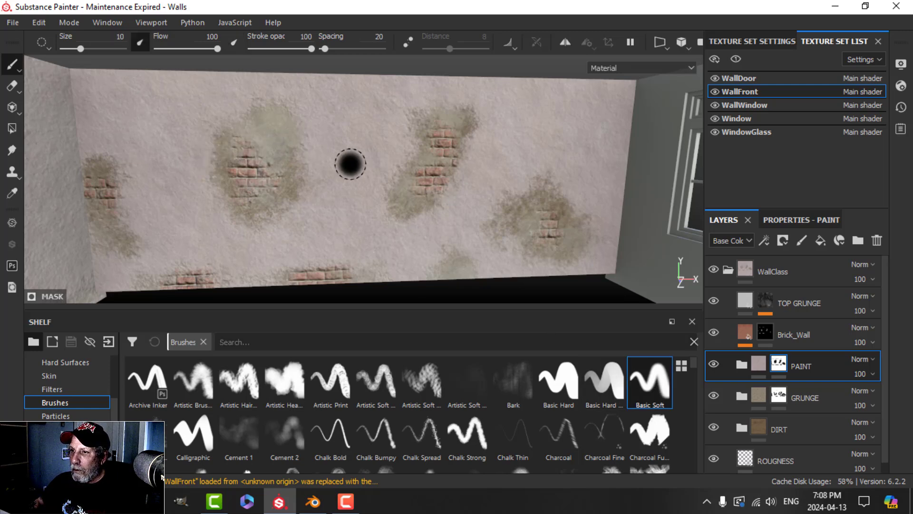
Step: Expose more grunge on the PAINT and GRUNGE masks, swap to white with X, and review the room
mouse_move(303, 125)
mouse_down()
mouse_move(307, 140)
mouse_move(280, 125)
mouse_up()
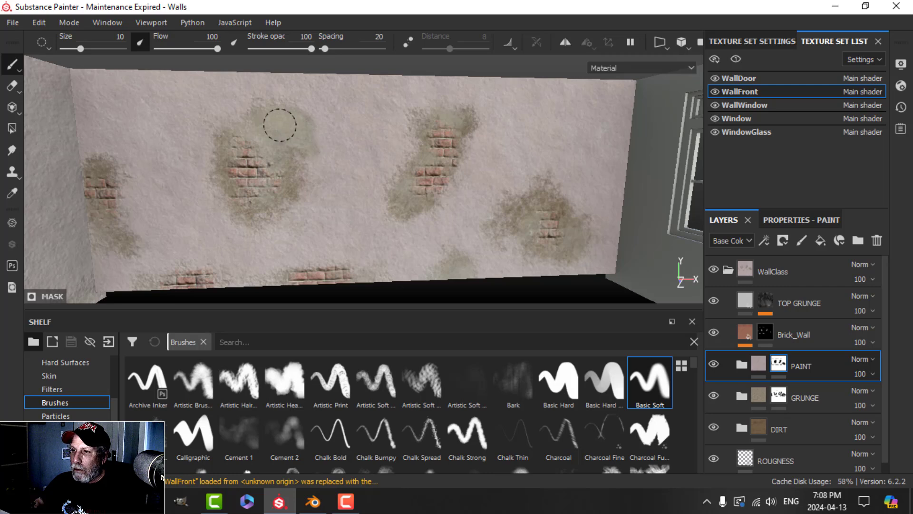
click(776, 404)
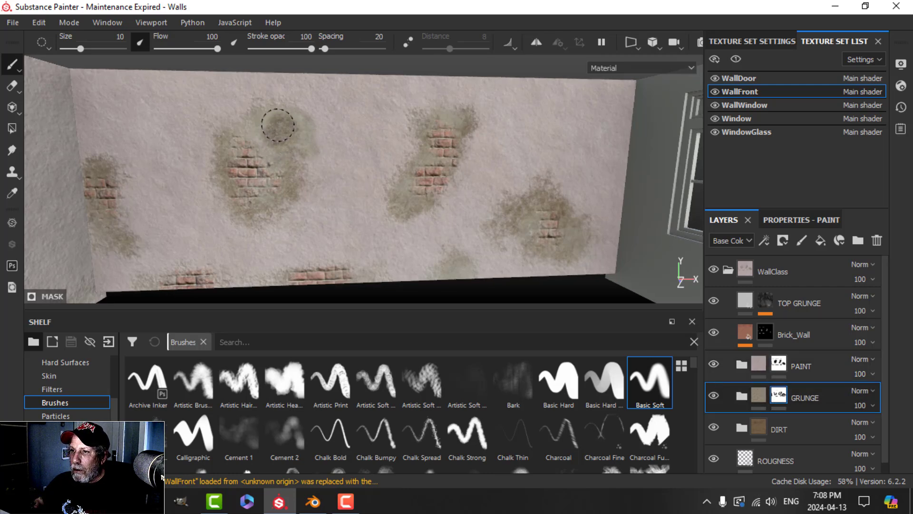
drag(277, 125, 280, 128)
scroll(333, 191, down, 1)
key(x)
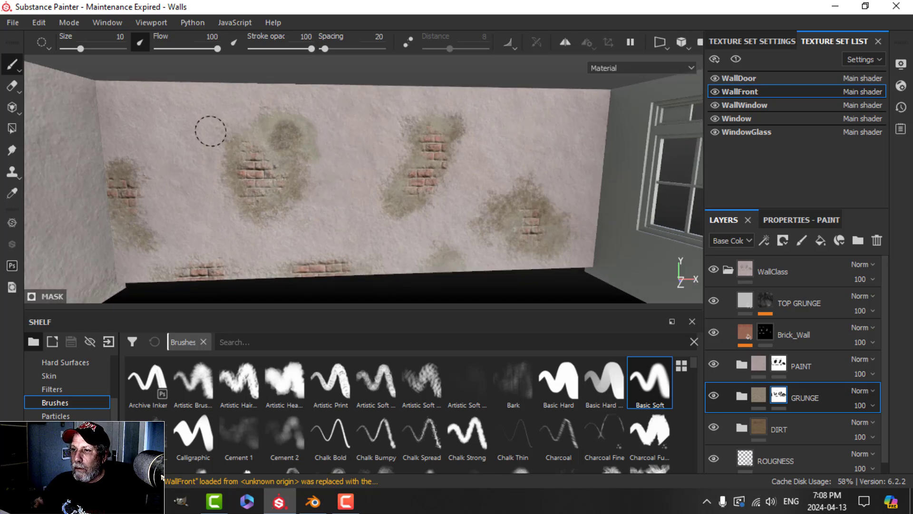
click(778, 364)
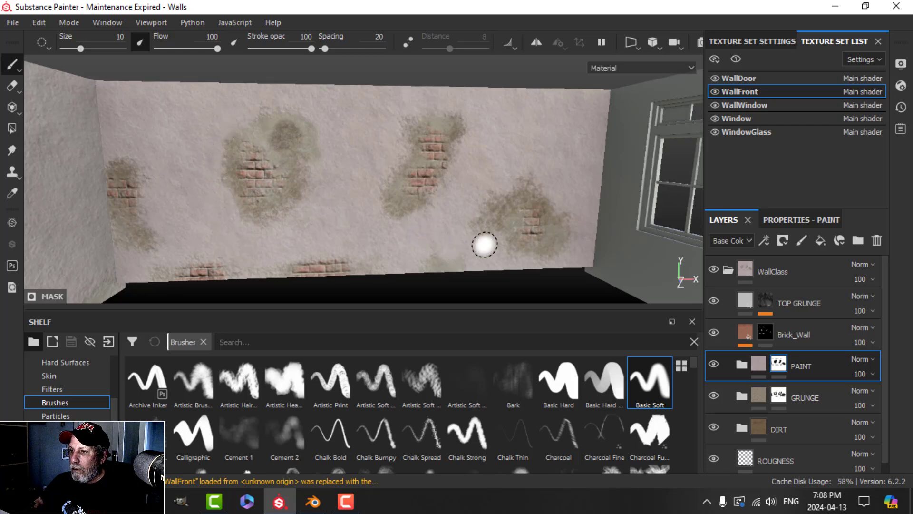
mouse_move(570, 186)
alt+mouse_down()
mouse_move(506, 165)
mouse_move(373, 173)
mouse_move(363, 200)
mouse_move(393, 200)
mouse_move(342, 200)
mouse_move(444, 187)
mouse_move(401, 186)
mouse_move(491, 195)
mouse_move(471, 206)
mouse_move(421, 196)
mouse_move(452, 212)
alt+mouse_up()
shift+right_drag(477, 200, 450, 208)
mouse_move(449, 212)
alt+mouse_down()
mouse_move(377, 212)
mouse_move(601, 214)
mouse_move(345, 186)
mouse_move(499, 194)
mouse_move(383, 191)
mouse_move(432, 181)
alt+mouse_up()
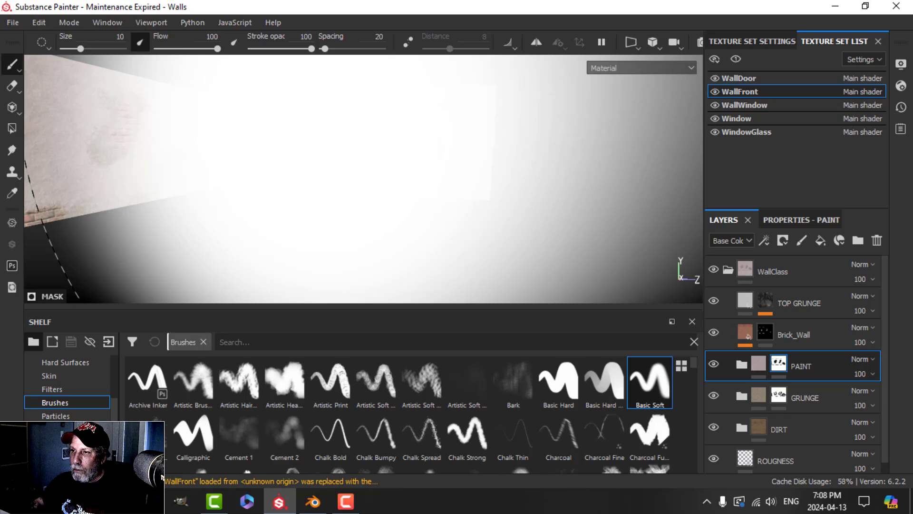
Step: Orbit and pan along the front wall to a frontal view of the window wall
scroll(320, 147, down, 5)
scroll(347, 157, up, 5)
alt+drag(408, 112, 390, 143)
alt+middle_drag(559, 141, 163, 107)
scroll(453, 116, down, 4)
alt+middle_drag(448, 150, 392, 187)
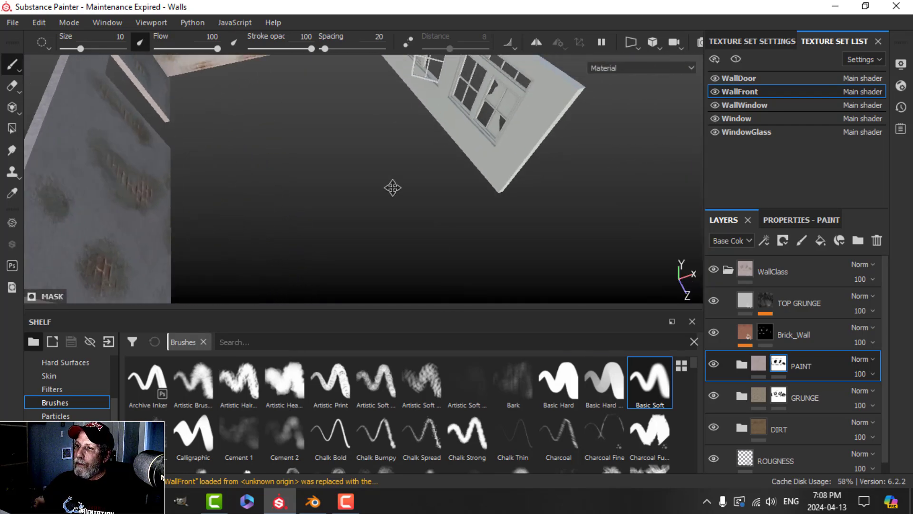
scroll(393, 187, down, 4)
alt+drag(392, 188, 373, 187)
scroll(372, 188, up, 5)
alt+middle_drag(372, 187, 438, 215)
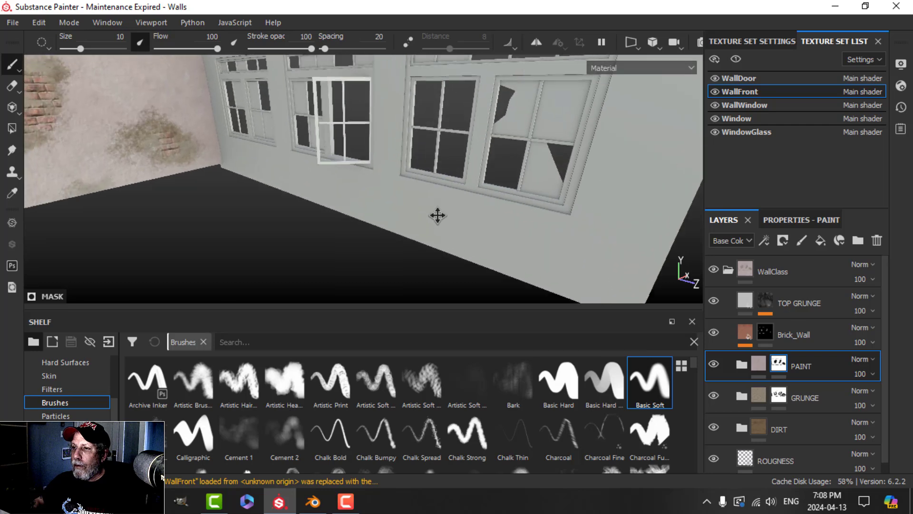
alt+drag(405, 208, 445, 214)
Step: Collapse the WallClass folder and check the Size options in Texture Set Settings
click(727, 269)
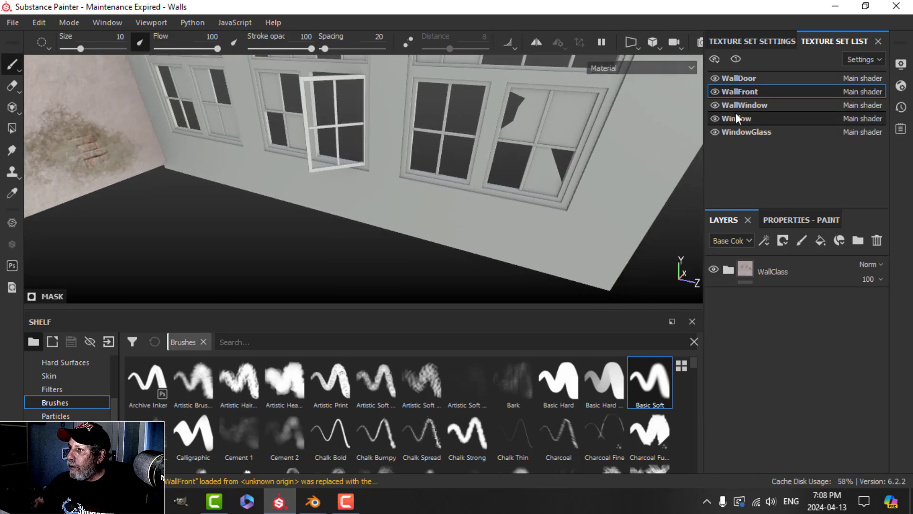
click(762, 41)
click(784, 135)
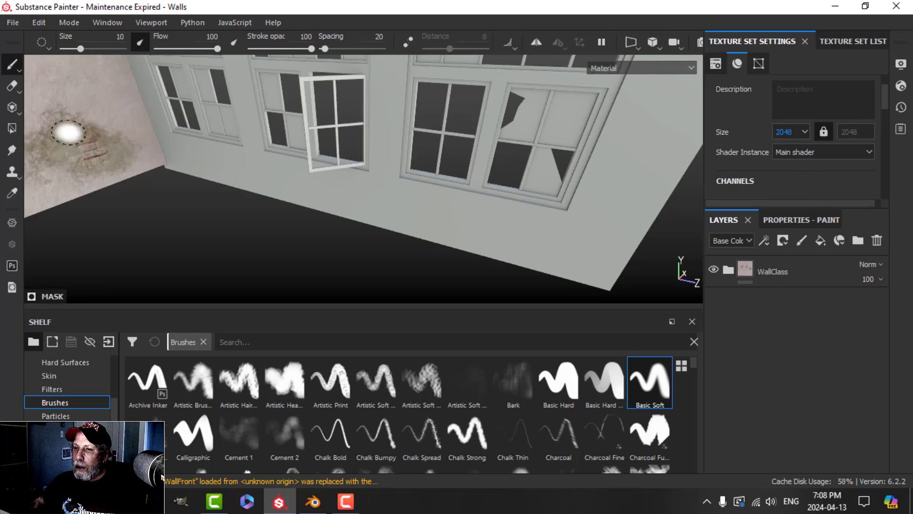
Step: Replace WallWindow's empty Layer 1 with the WallClass smart material, found by searching 'wall'
click(840, 42)
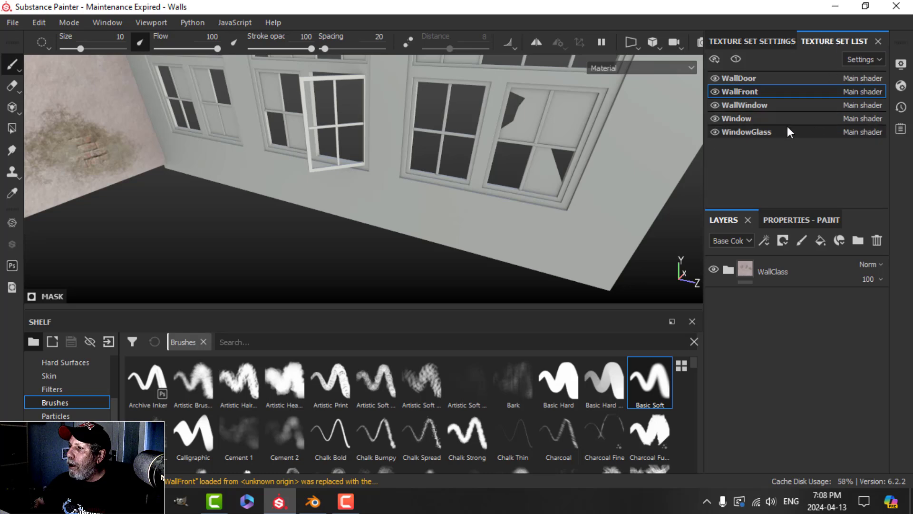
click(752, 105)
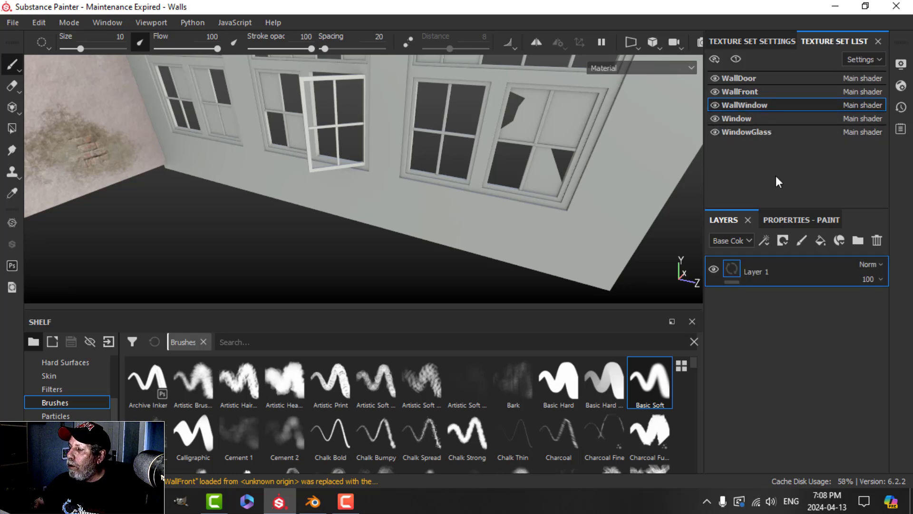
click(877, 243)
click(65, 456)
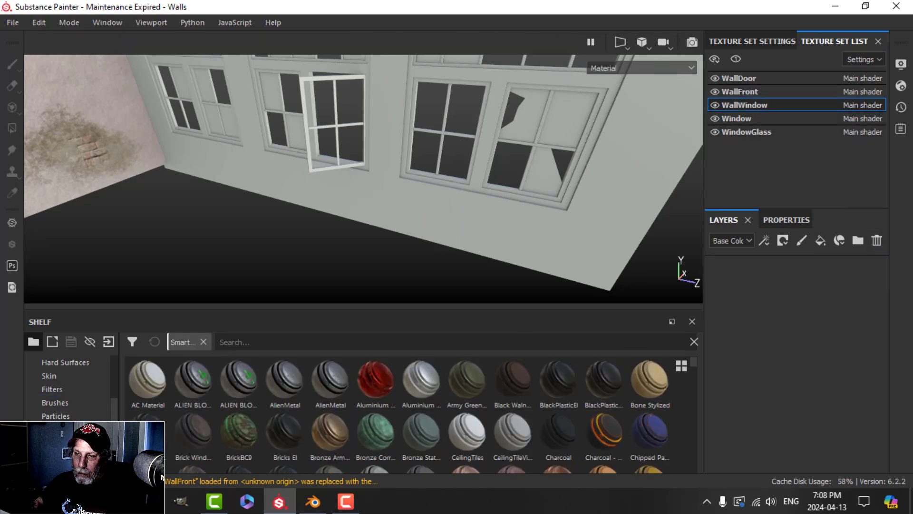
click(248, 342)
text(wall)
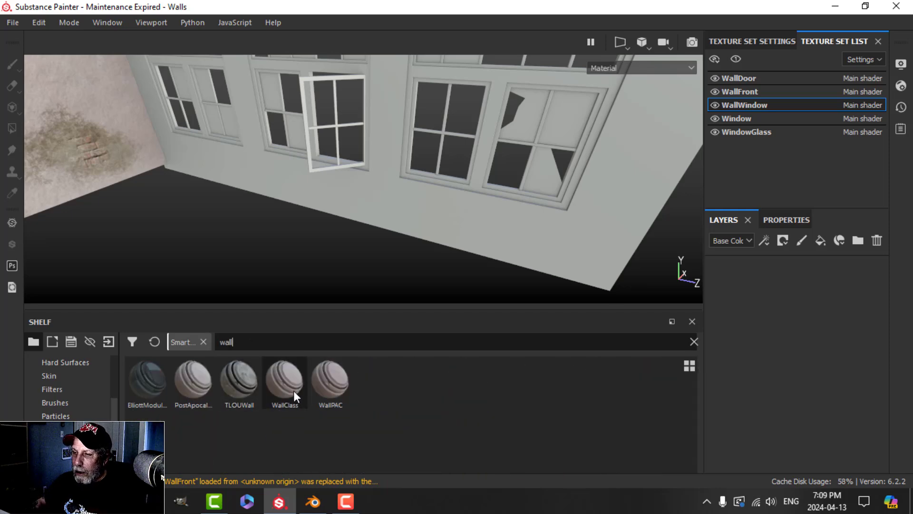
drag(293, 390, 728, 361)
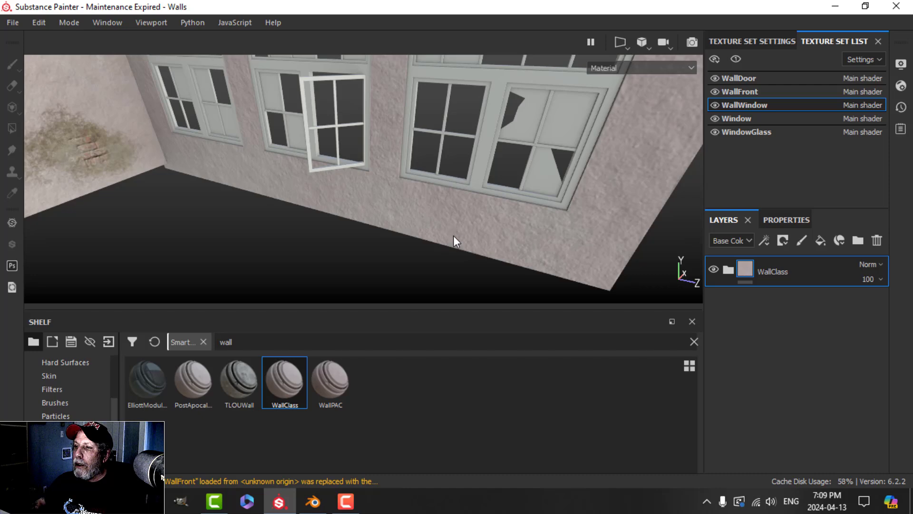
alt+drag(453, 235, 475, 225)
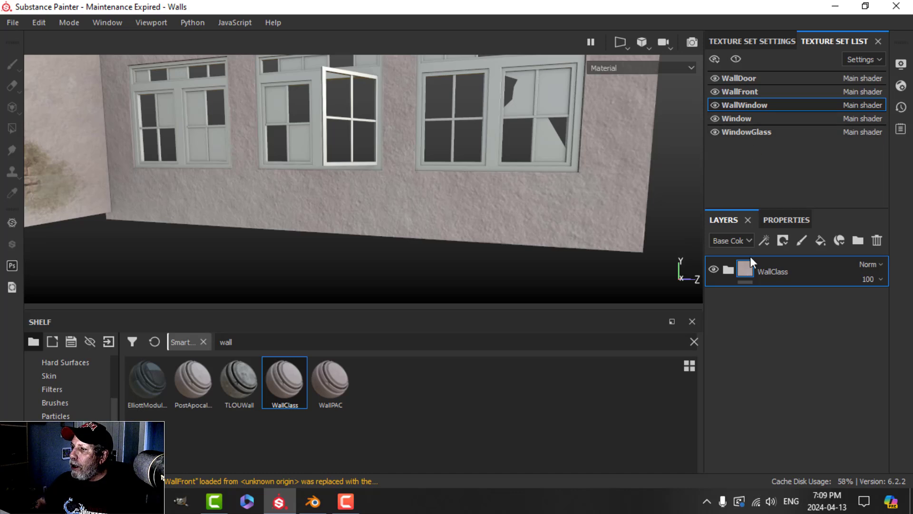
Step: Swap the Window texture set's empty Layer 1 for the WoodPAC smart material, found by searching 'wood'
click(745, 118)
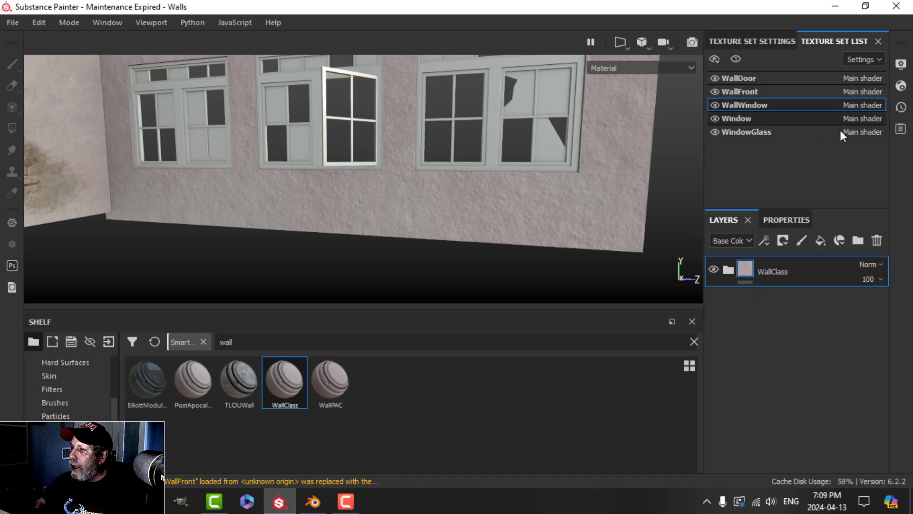
click(877, 240)
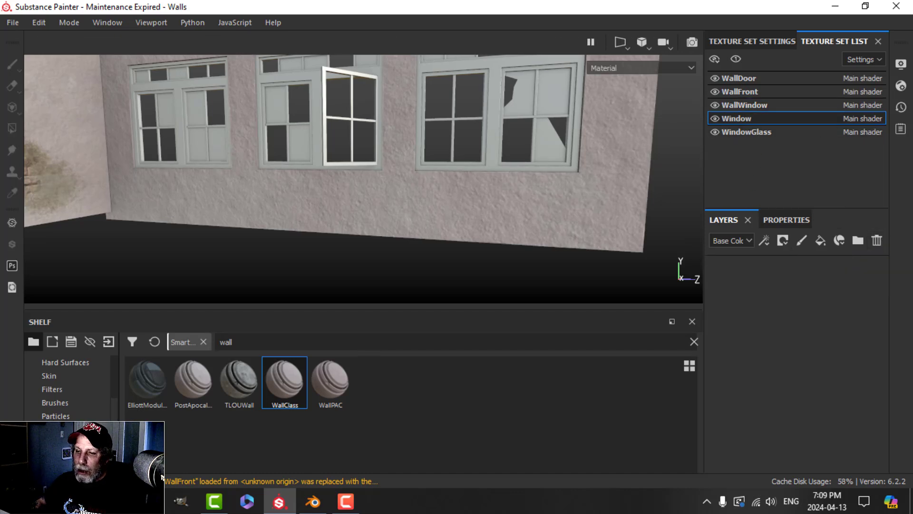
click(154, 341)
text(wood)
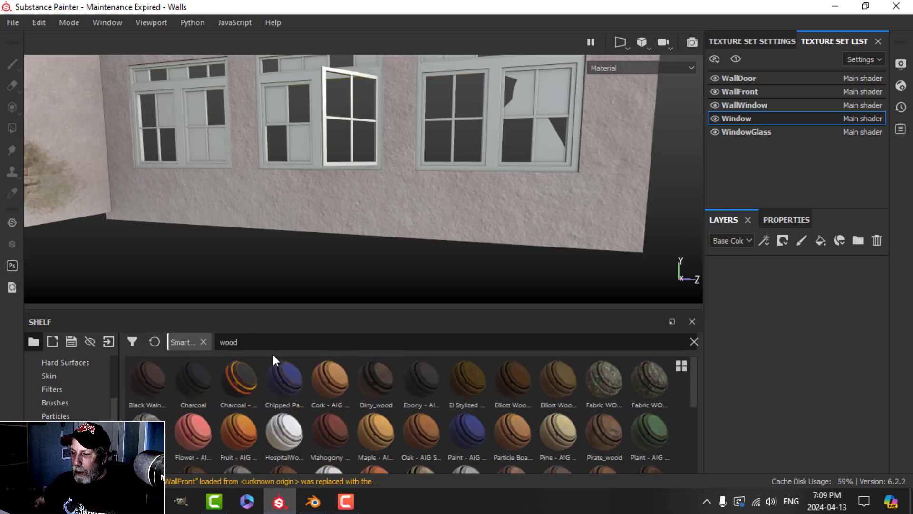
scroll(421, 406, down, 2)
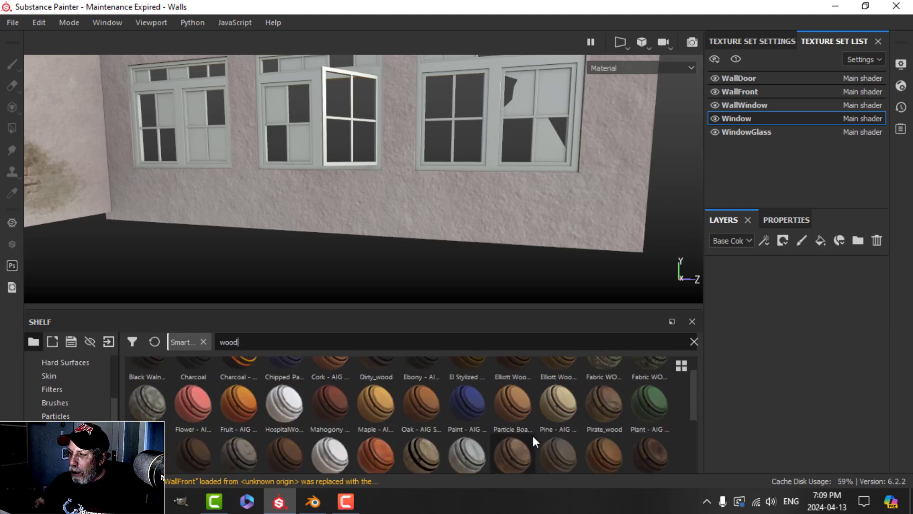
scroll(532, 435, down, 3)
drag(513, 393, 797, 314)
Step: Orbit and pan along the wall to inspect the new wooden window frames
alt+drag(510, 264, 429, 209)
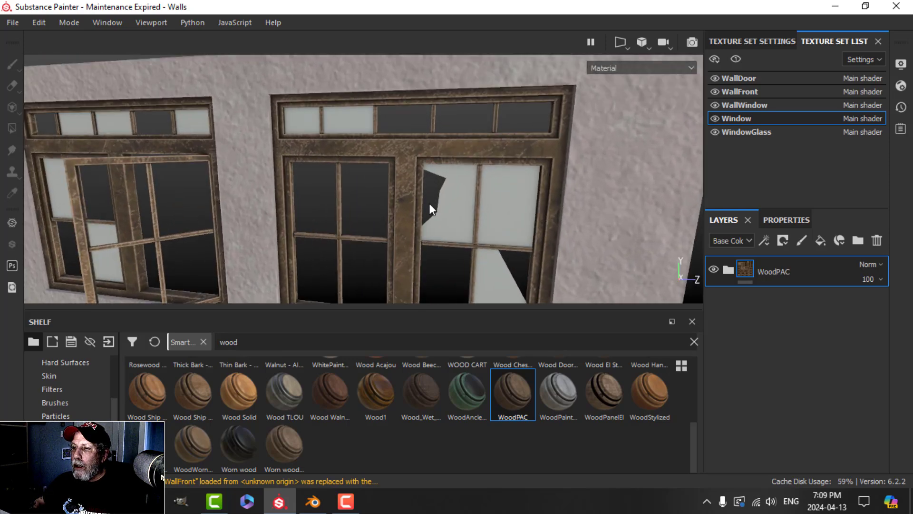
scroll(423, 207, down, 3)
alt+middle_drag(290, 219, 415, 199)
alt+drag(319, 210, 360, 209)
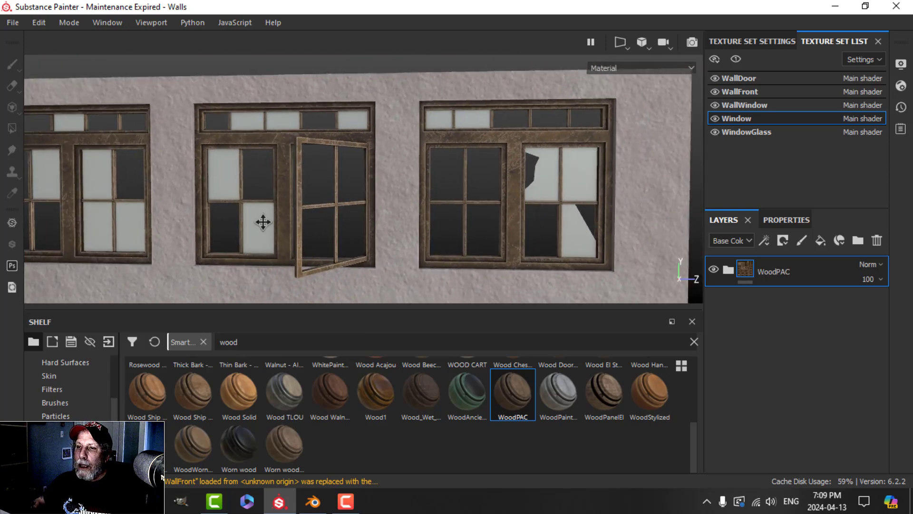
alt+middle_drag(263, 222, 408, 210)
mouse_move(407, 209)
alt+mouse_down()
mouse_move(410, 200)
mouse_move(347, 199)
mouse_move(342, 227)
mouse_move(387, 241)
mouse_move(373, 220)
mouse_move(432, 224)
mouse_move(399, 213)
alt+mouse_up()
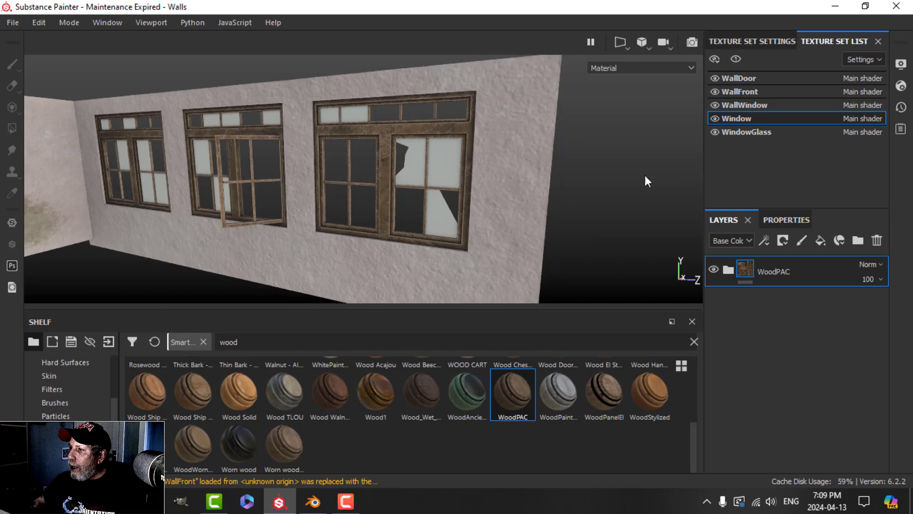
Step: Swap WindowGlass's empty Layer 1 for the Glass dirty smart material, found by searching 'glass'
click(745, 133)
click(880, 242)
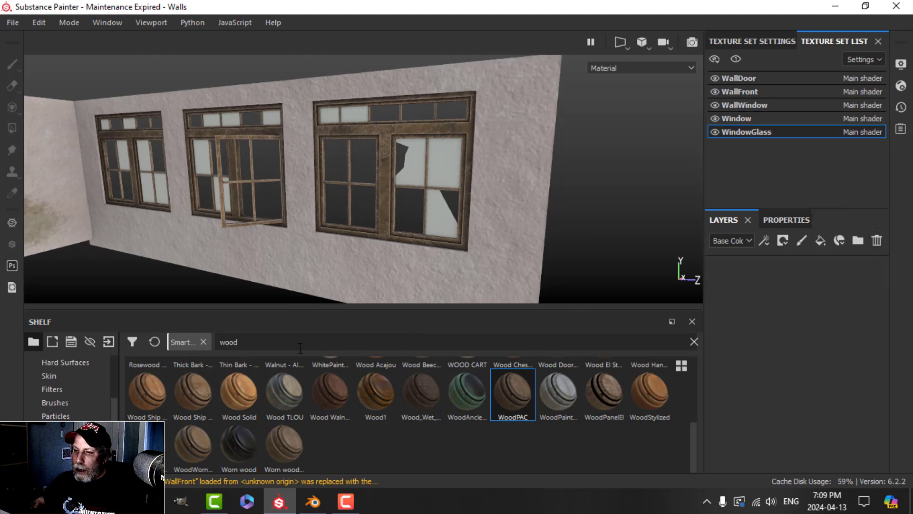
click(693, 341)
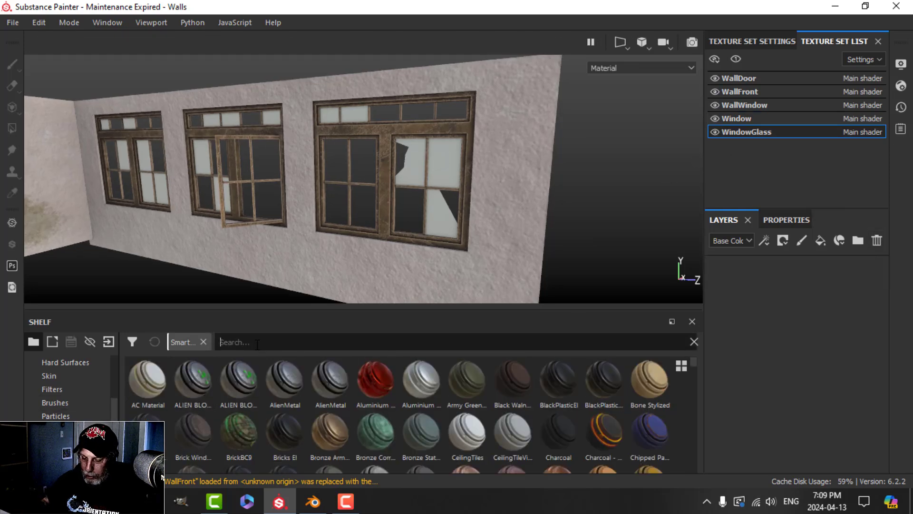
text(glass)
drag(245, 381, 751, 300)
Step: Orbit and zoom around the windowed wall to inspect the dirty glass panes
alt+drag(464, 234, 530, 181)
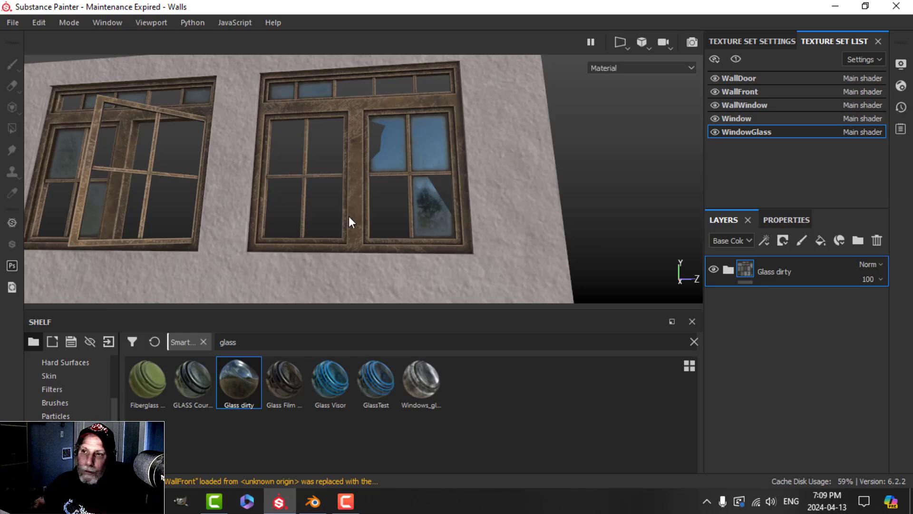
alt+drag(349, 216, 324, 194)
scroll(357, 197, up, 3)
alt+drag(349, 163, 385, 196)
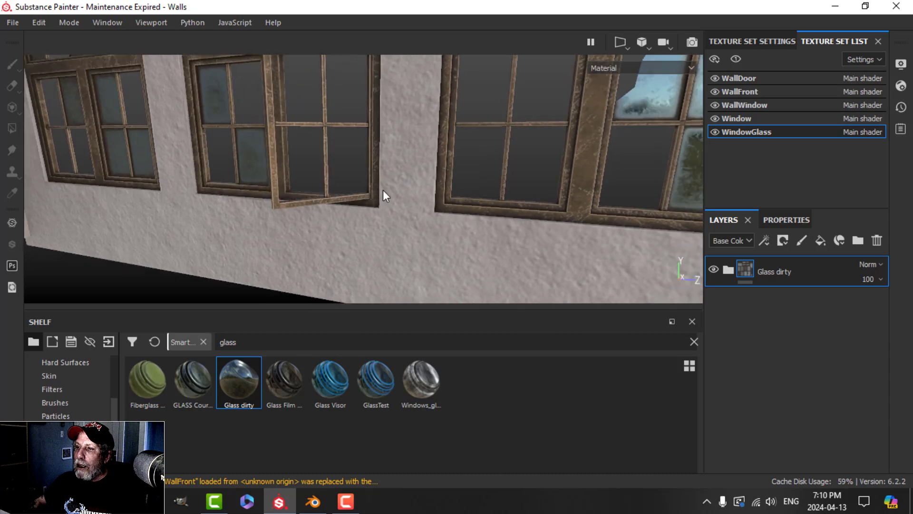
alt+drag(427, 155, 418, 198)
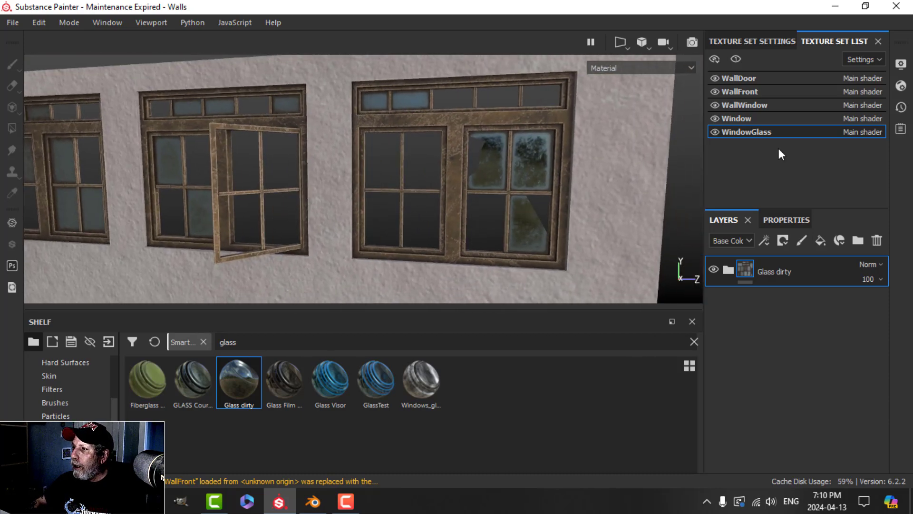
Step: In WallWindow, clear the Brick_Wall and PAINT layer masks
click(762, 105)
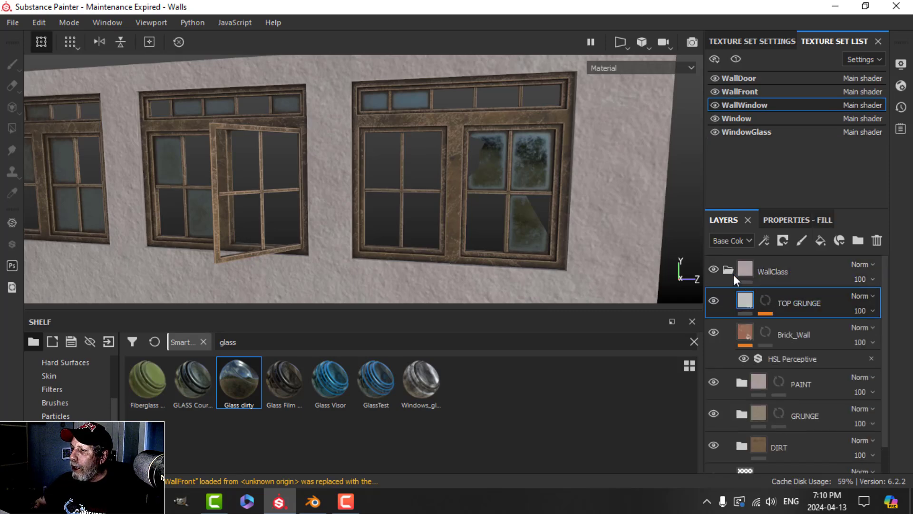
click(766, 333)
right_click(770, 335)
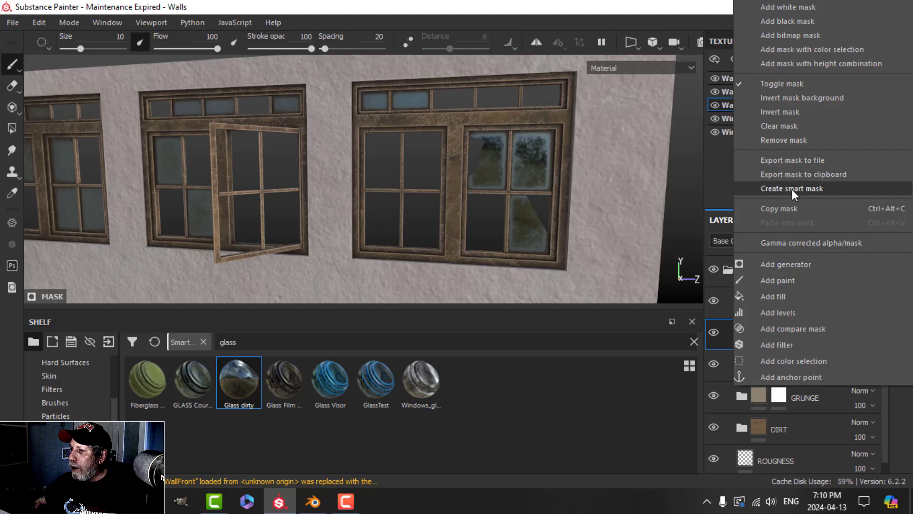
click(794, 127)
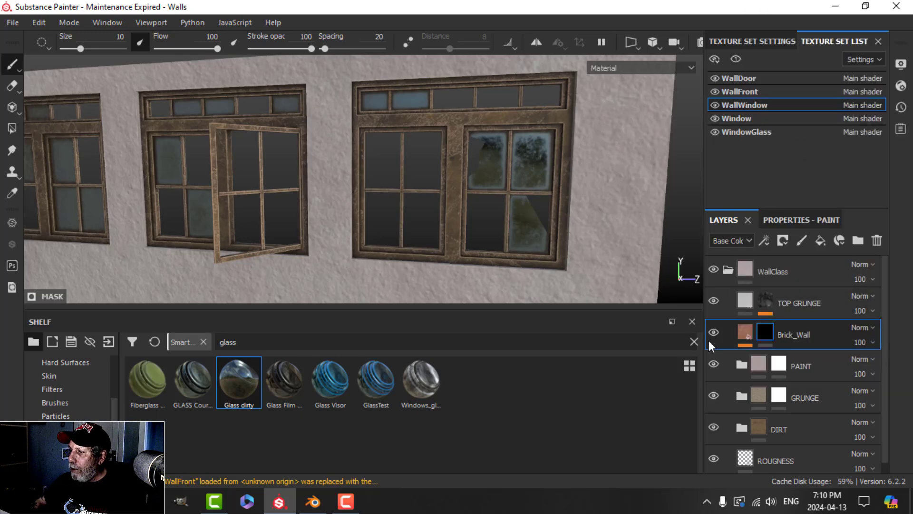
right_click(784, 363)
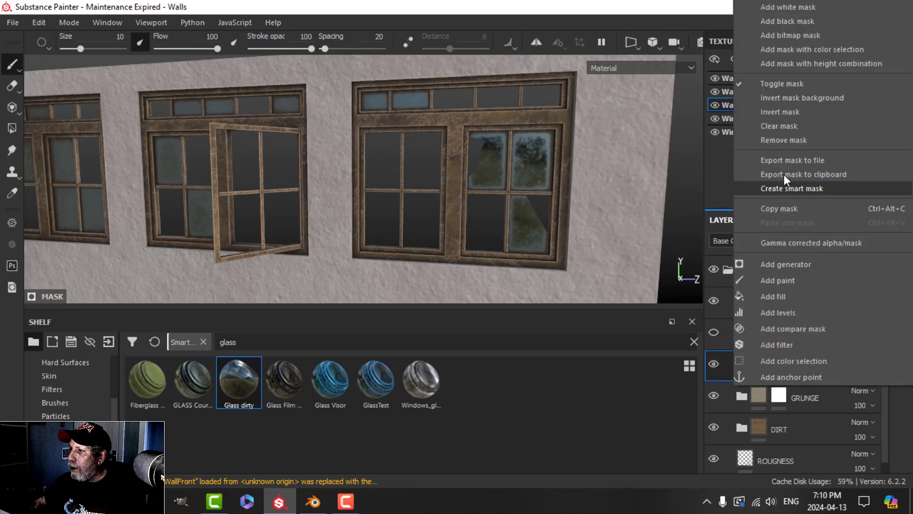
click(787, 127)
Step: Clear the GRUNGE layer's mask, then select the PAINT mask for painting
click(786, 395)
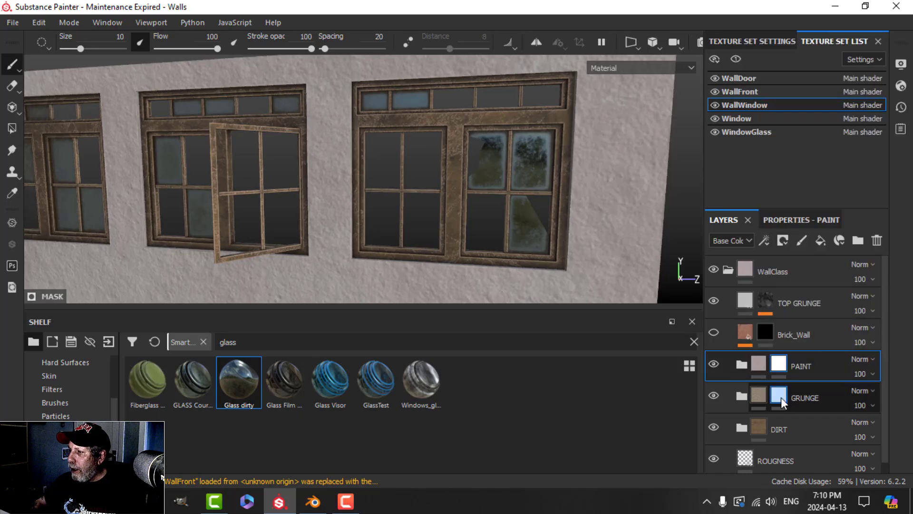
right_click(780, 398)
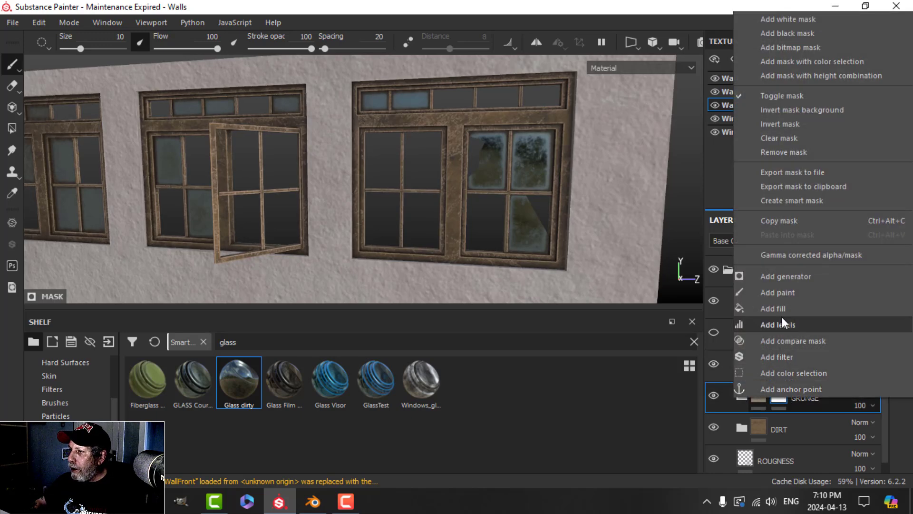
click(786, 138)
click(786, 362)
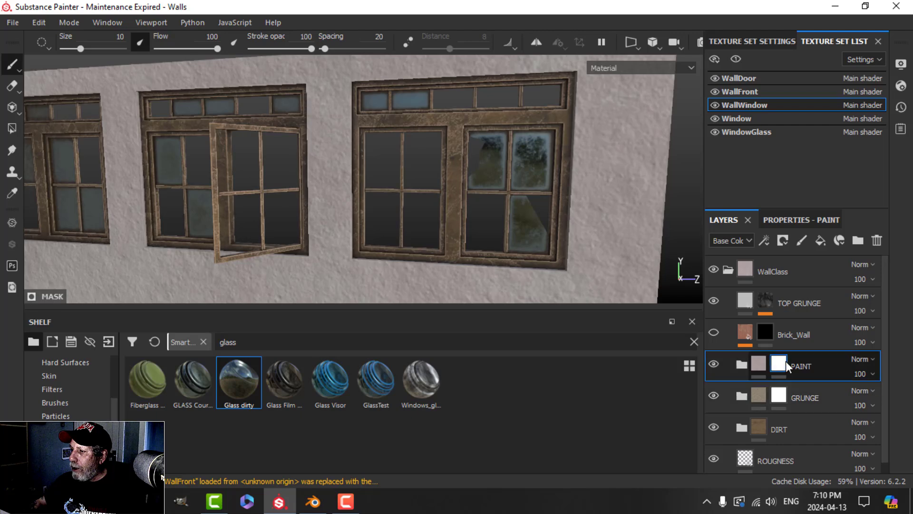
scroll(309, 265, up, 3)
mouse_move(191, 248)
alt+middle_down()
mouse_move(255, 242)
mouse_move(295, 274)
alt+middle_up()
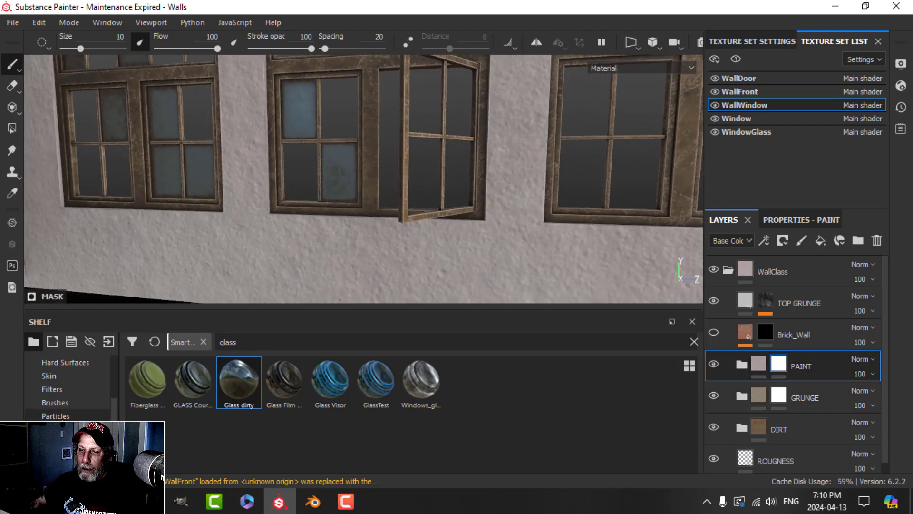
click(58, 402)
Step: Pick the Dirt 1 brush, with hardness about 0.855 and size reduced to 13.49
click(255, 342)
text(dirt)
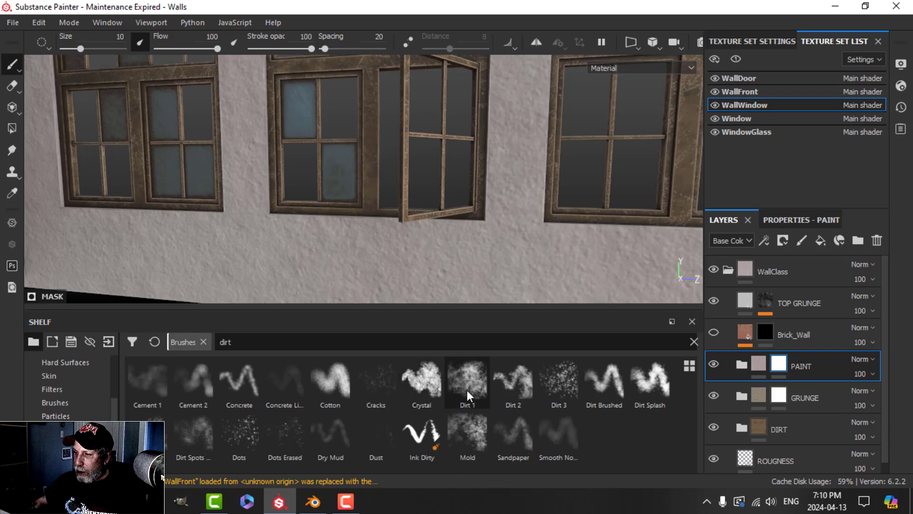
click(467, 390)
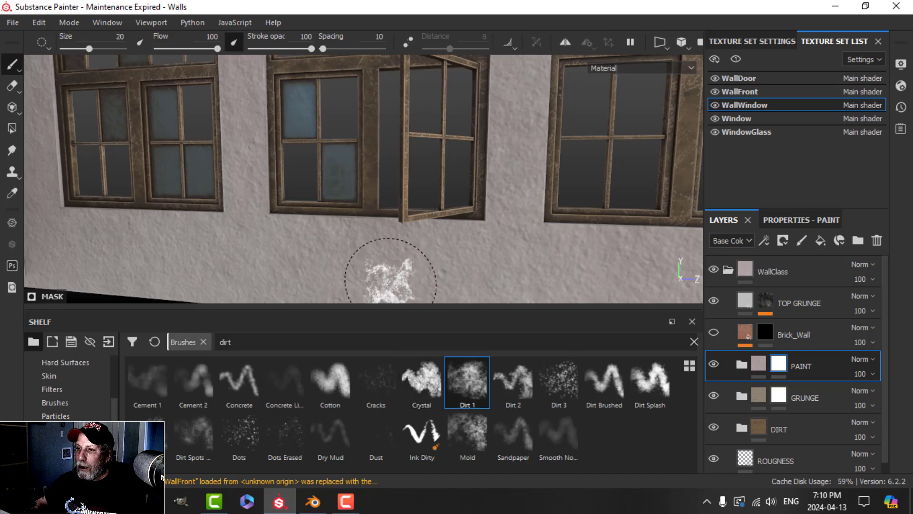
mouse_move(285, 254)
alt+mouse_down()
mouse_move(265, 254)
mouse_move(292, 258)
mouse_move(269, 259)
alt+mouse_up()
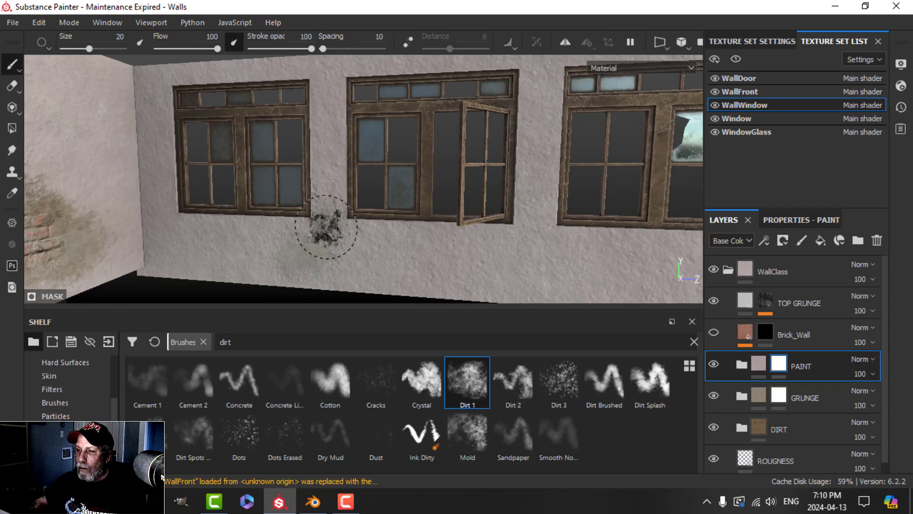
click(801, 220)
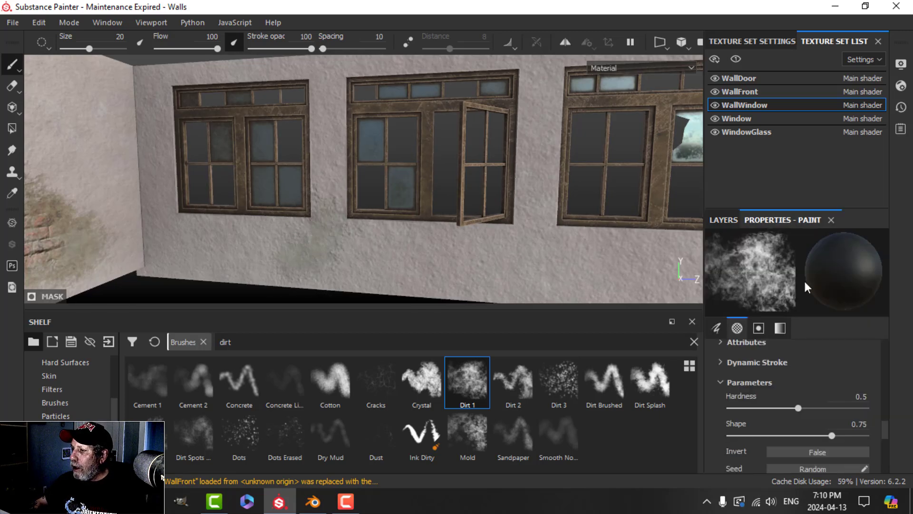
drag(800, 406, 849, 407)
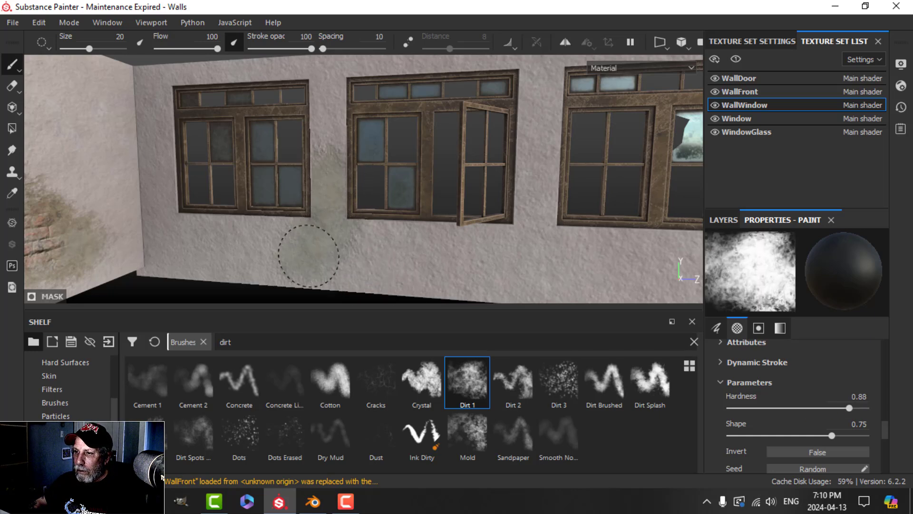
scroll(272, 263, down, 2)
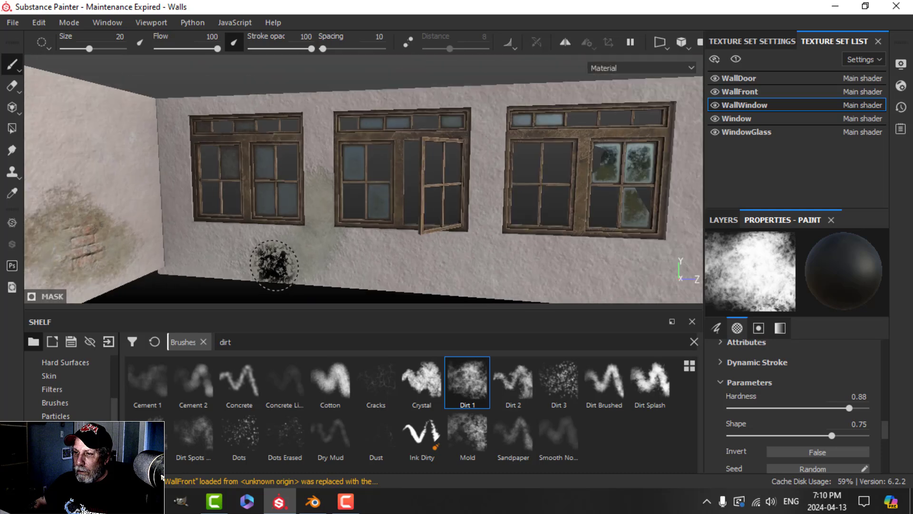
mouse_move(305, 268)
ctrl+right_down()
mouse_move(291, 270)
mouse_move(298, 267)
ctrl+right_up()
scroll(293, 269, up, 2)
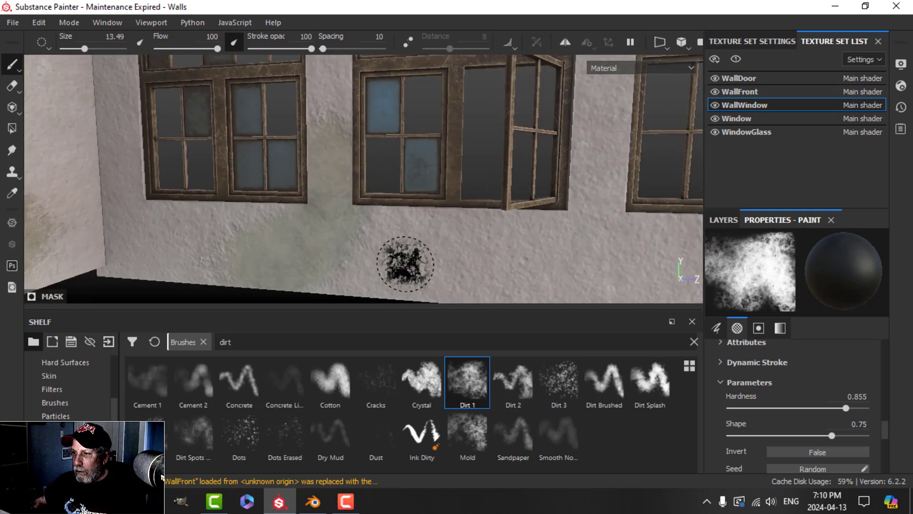
Step: Paint dirt smudges along the wall base, below the middle window and beside the open window
mouse_move(405, 264)
mouse_down()
mouse_move(478, 276)
mouse_move(490, 294)
mouse_up()
scroll(548, 253, down, 1)
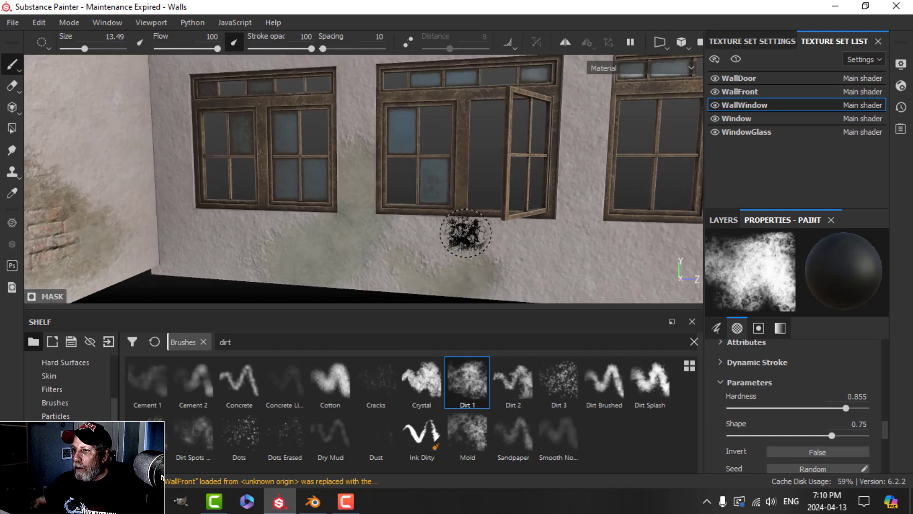
drag(467, 234, 486, 231)
scroll(569, 256, down, 2)
alt+middle_drag(509, 235, 449, 253)
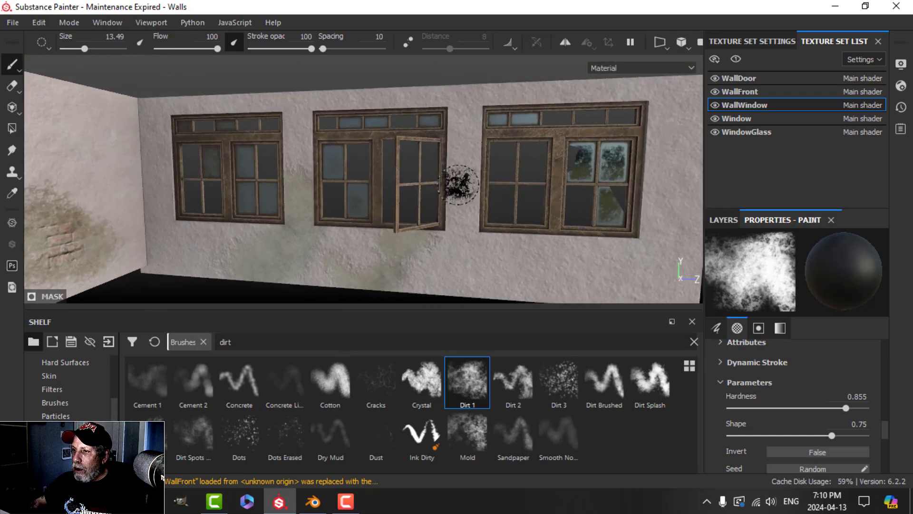
scroll(471, 155, up, 2)
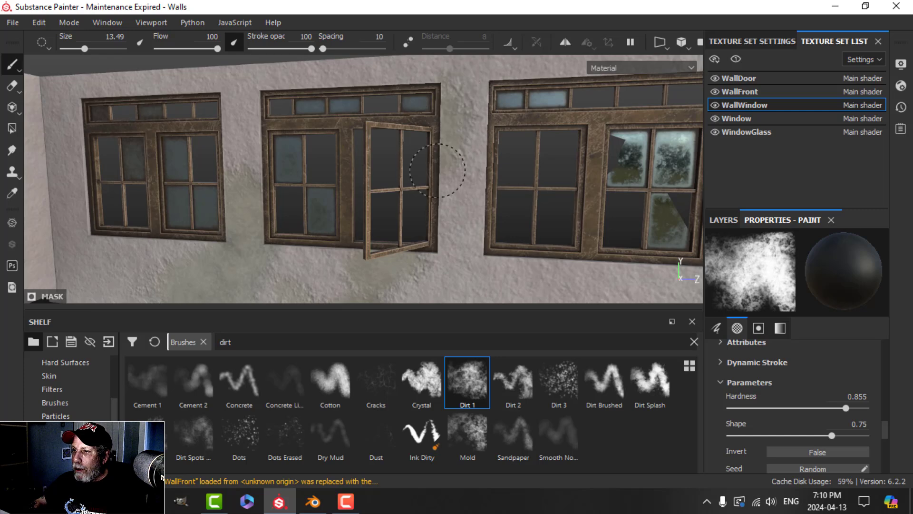
drag(428, 238, 433, 207)
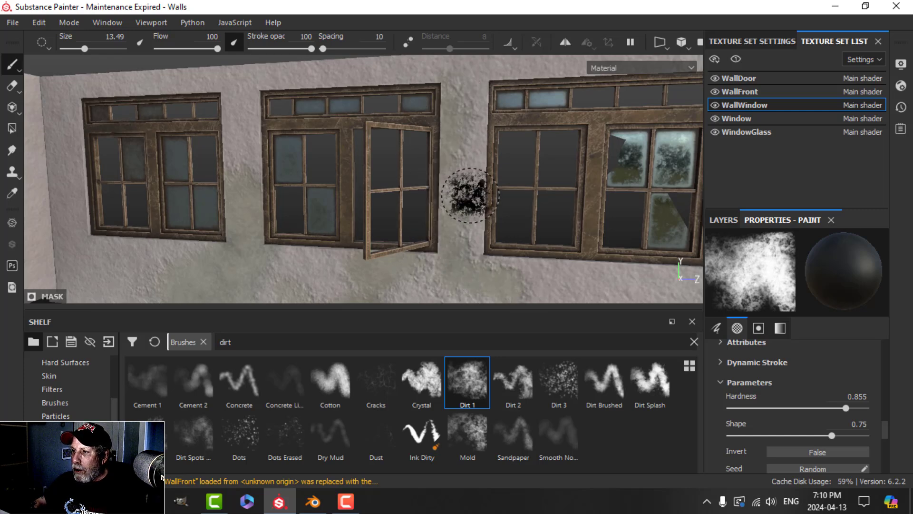
Step: Orbit and pan around the window wall to review the painted dirt stains
alt+middle_drag(475, 176, 514, 222)
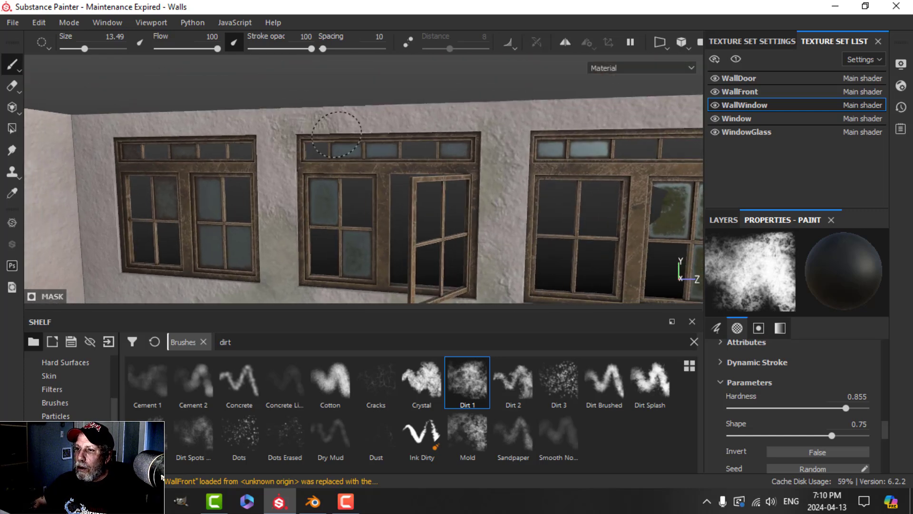
mouse_move(276, 153)
alt+mouse_down()
mouse_move(316, 184)
mouse_move(475, 198)
mouse_move(403, 163)
mouse_move(347, 177)
mouse_move(347, 198)
mouse_move(285, 180)
alt+mouse_up()
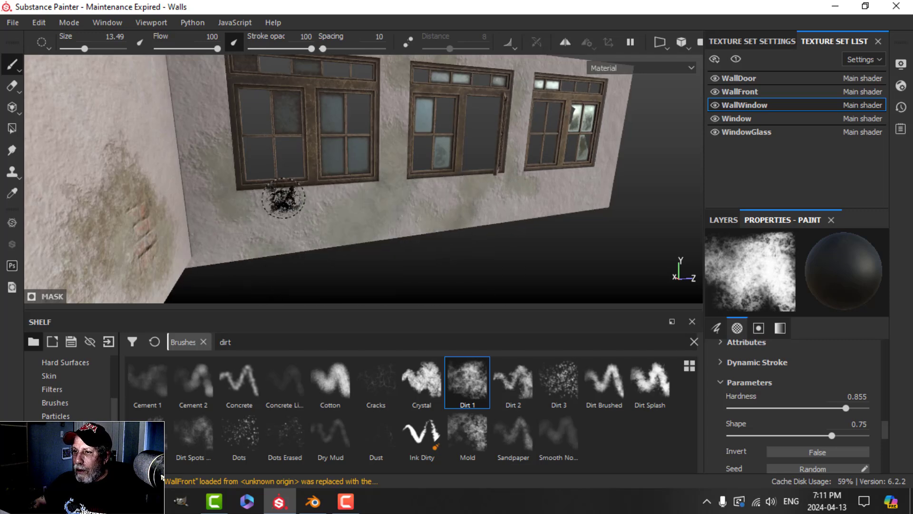
mouse_move(436, 214)
alt+mouse_down()
mouse_move(472, 228)
mouse_move(360, 243)
mouse_move(384, 238)
mouse_move(394, 224)
mouse_move(375, 238)
mouse_move(452, 229)
mouse_move(376, 215)
alt+mouse_up()
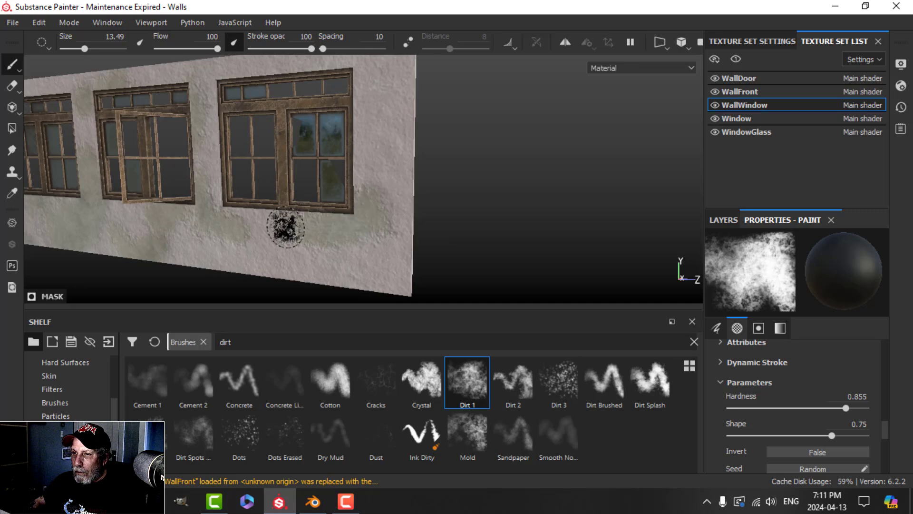
alt+drag(285, 228, 234, 176)
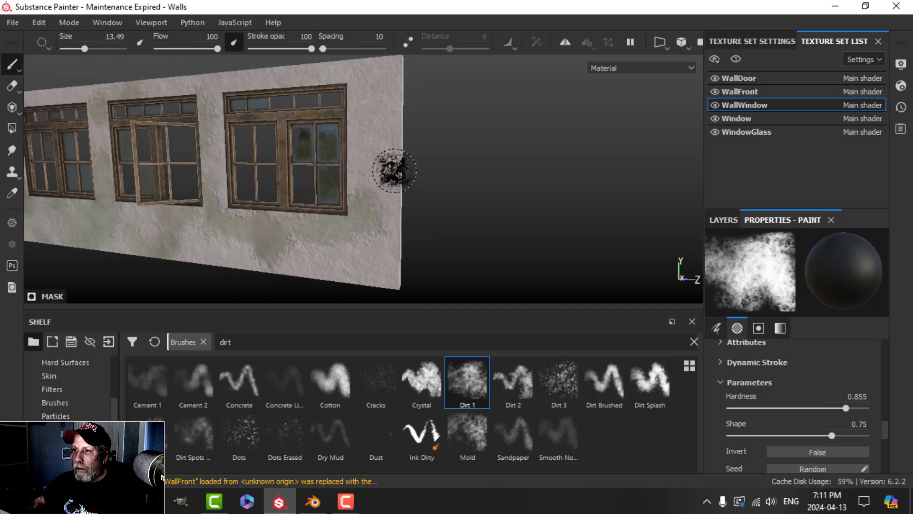
scroll(395, 143, down, 3)
alt+drag(339, 174, 454, 183)
mouse_move(401, 200)
alt+mouse_down()
mouse_move(459, 212)
mouse_move(388, 214)
mouse_move(444, 204)
alt+mouse_up()
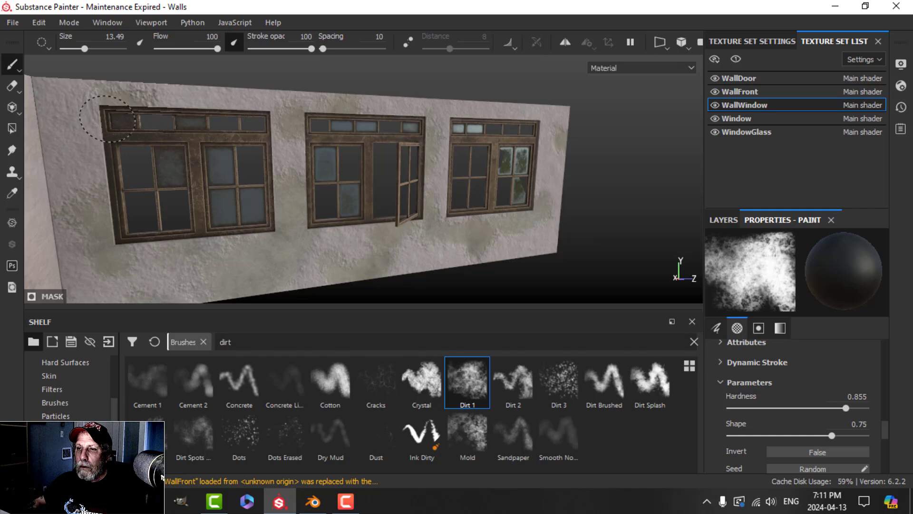
mouse_move(182, 127)
alt+mouse_down()
mouse_move(275, 190)
mouse_move(271, 176)
alt+mouse_up()
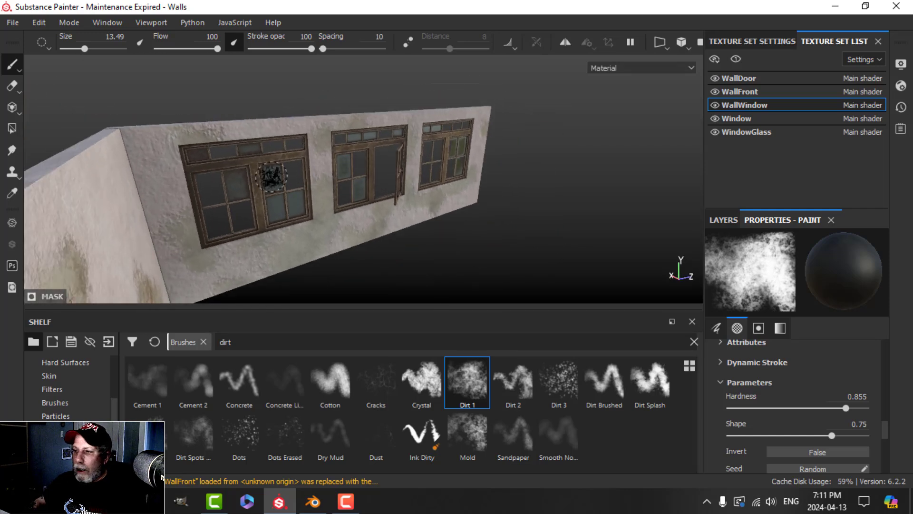
click(736, 218)
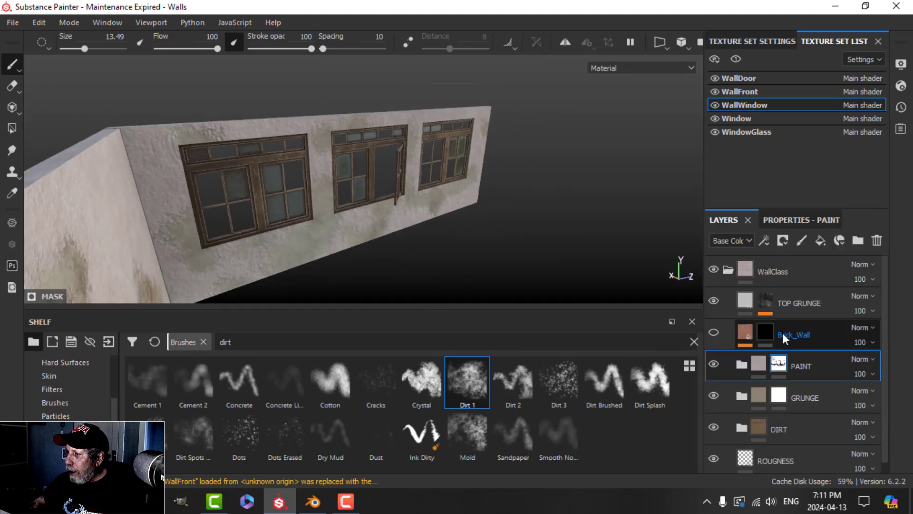
Step: On the GRUNGE mask, paint a Dirt 1 stain left of the first window
click(787, 400)
scroll(180, 220, up, 3)
alt+middle_drag(180, 230, 195, 210)
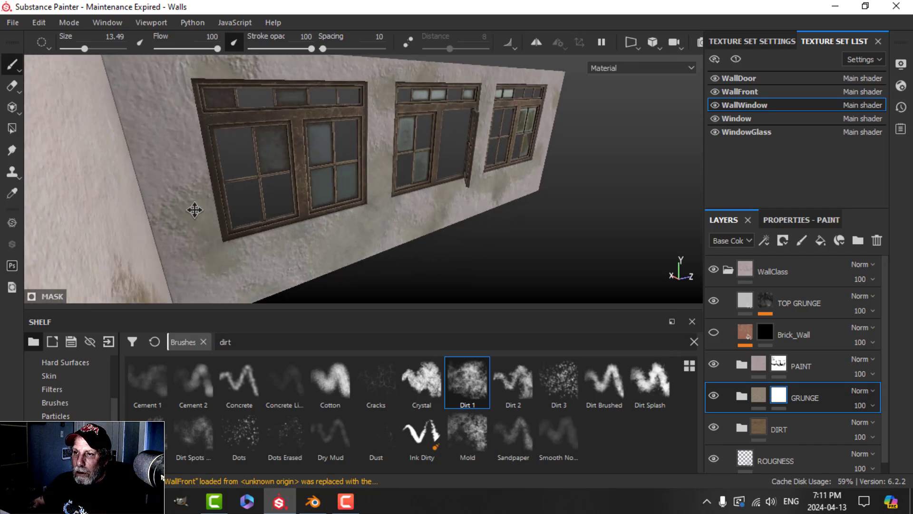
drag(181, 143, 177, 176)
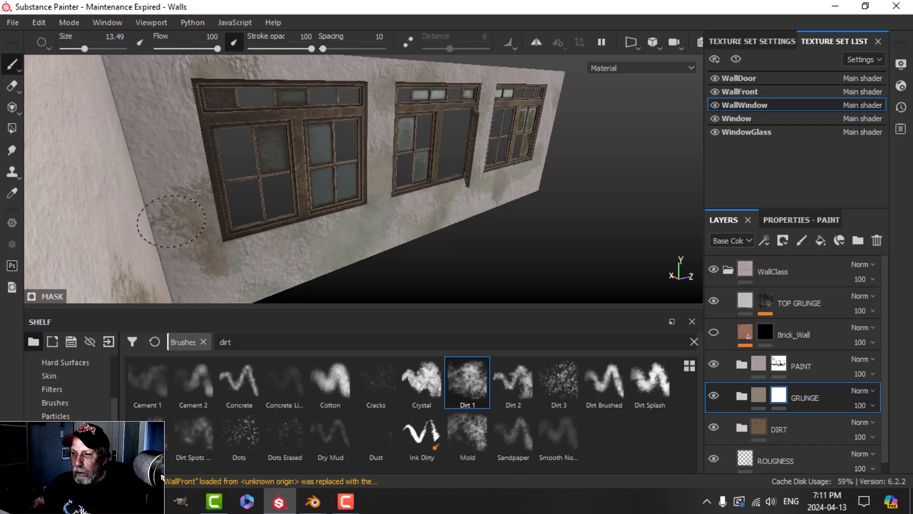
alt+drag(306, 249, 261, 228)
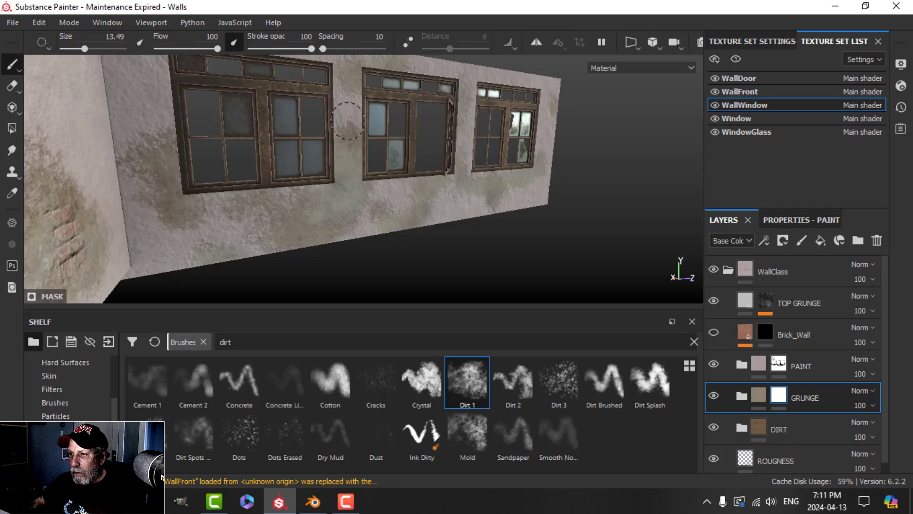
alt+drag(445, 201, 304, 257)
scroll(304, 257, up, 3)
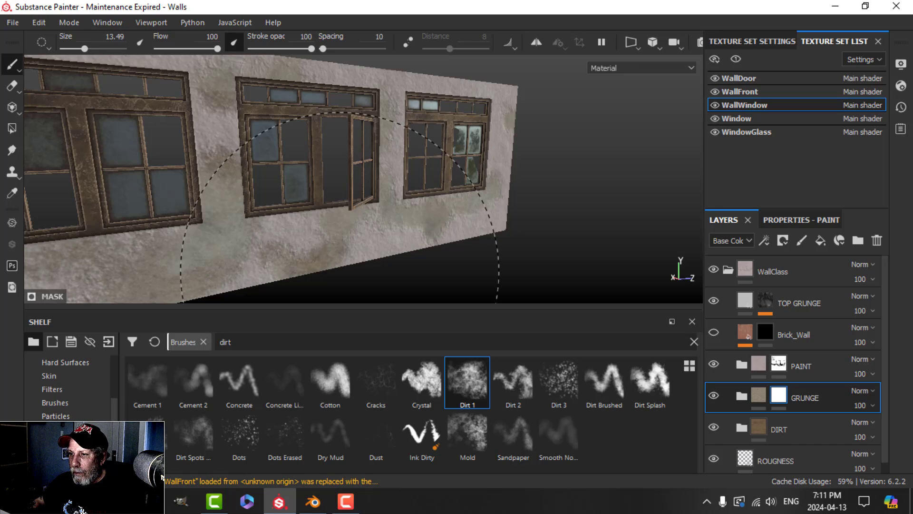
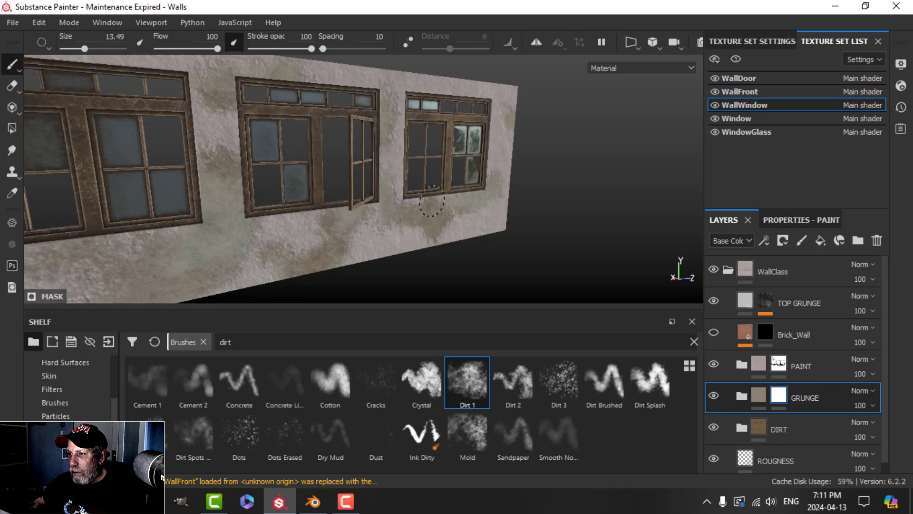
Step: Orbit to face the window wall and select the PAINT layer's mask for painting
mouse_move(473, 207)
alt+mouse_down()
mouse_move(498, 141)
mouse_move(530, 183)
mouse_move(499, 200)
mouse_move(500, 185)
alt+mouse_up()
scroll(530, 183, up, 4)
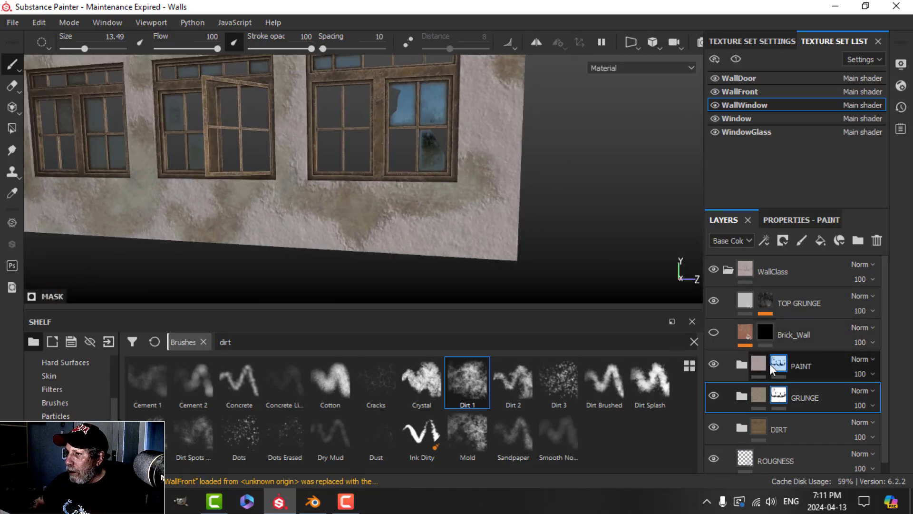
click(772, 369)
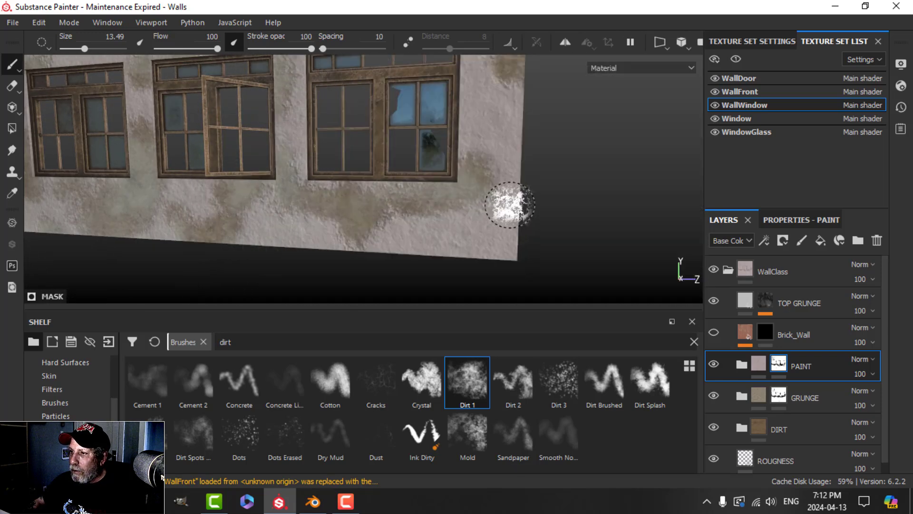
Step: Hide the side panels, zoom in close on the wall surface, then restore the panels
key(Tab)
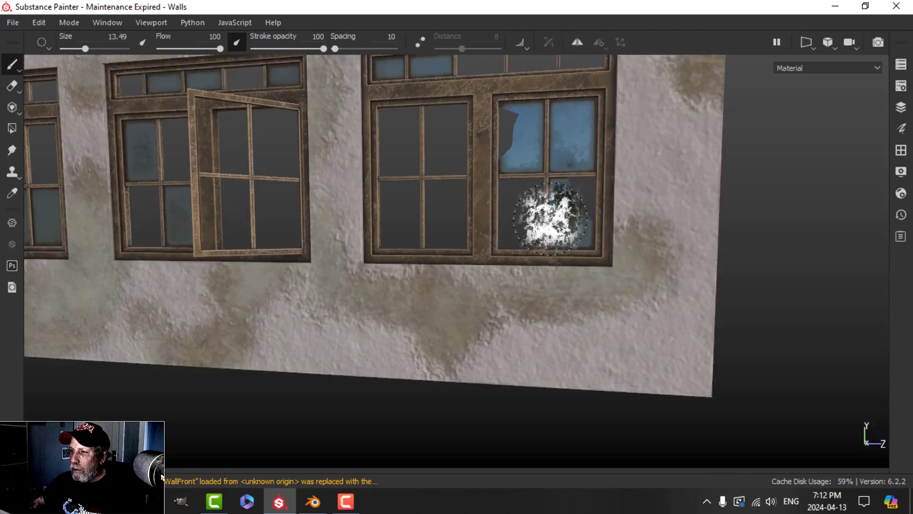
scroll(535, 238, down, 5)
alt+middle_drag(390, 248, 452, 253)
scroll(423, 258, up, 2)
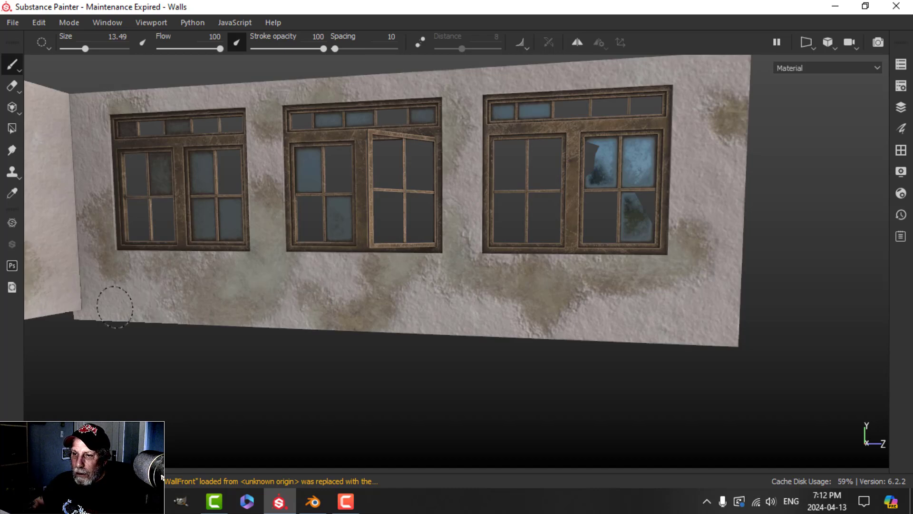
scroll(231, 300, down, 2)
mouse_move(230, 300)
alt+right_down()
mouse_move(306, 267)
mouse_move(261, 252)
alt+right_up()
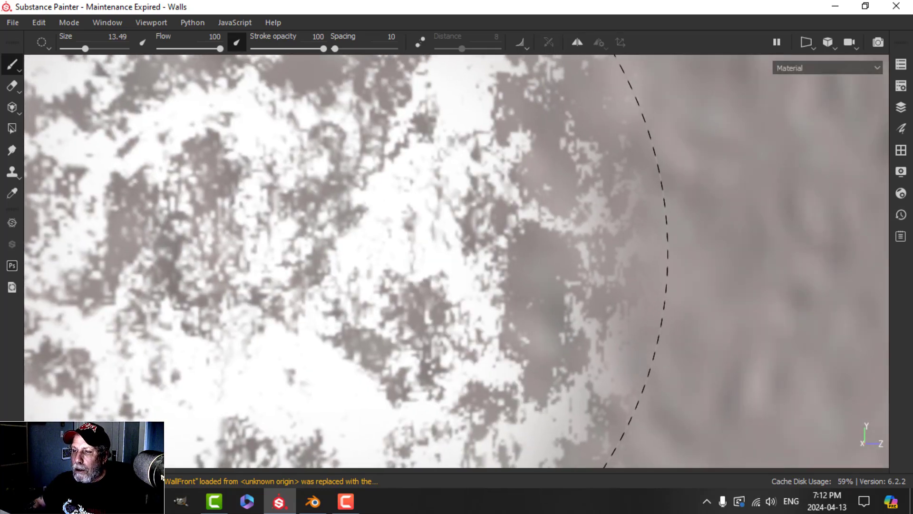
scroll(191, 259, up, 2)
scroll(248, 279, down, 10)
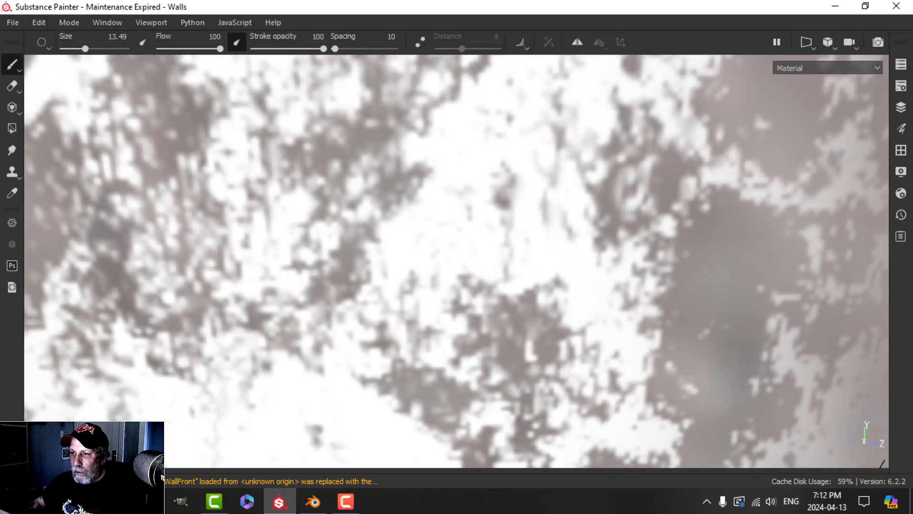
scroll(334, 262, up, 6)
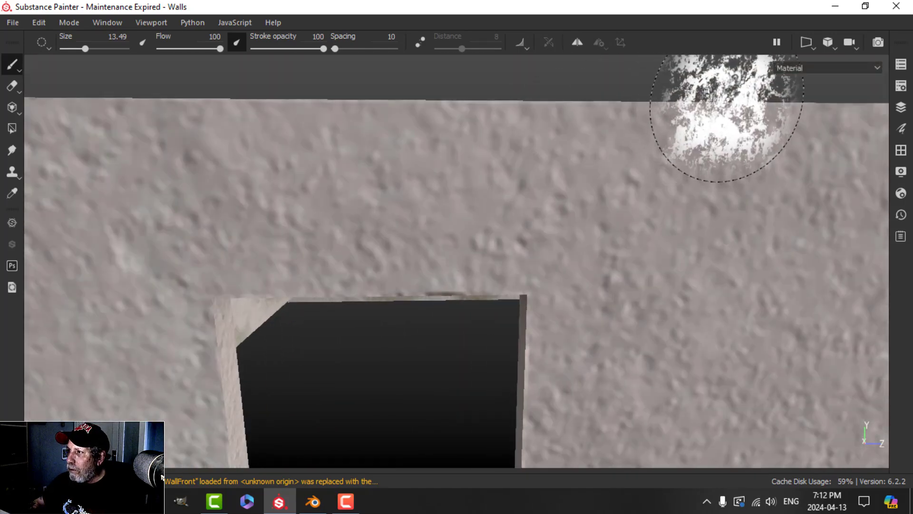
key(Tab)
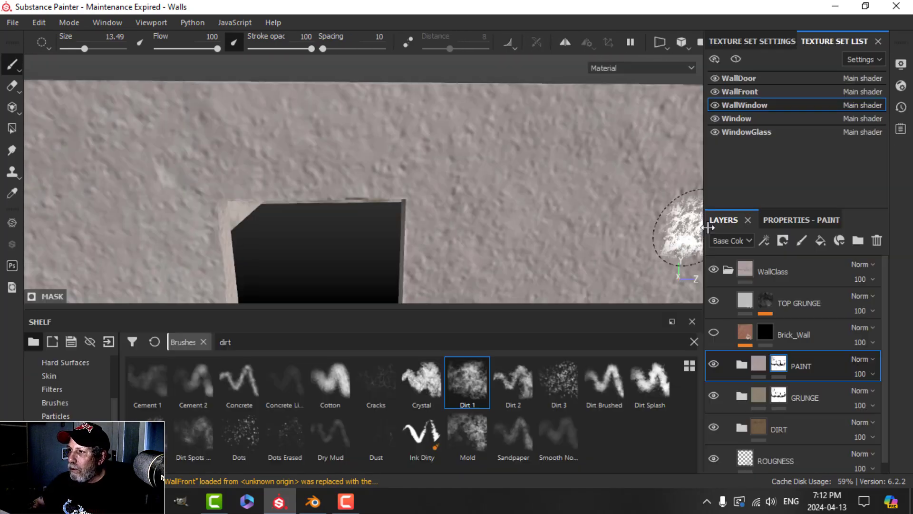
Step: Isolate the WallWindow texture set and frame the window wall
click(736, 59)
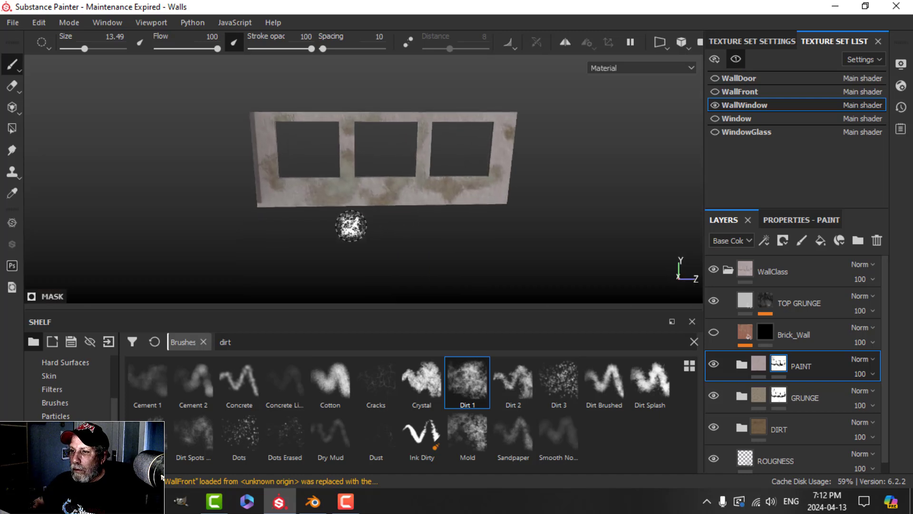
scroll(347, 208, down, 5)
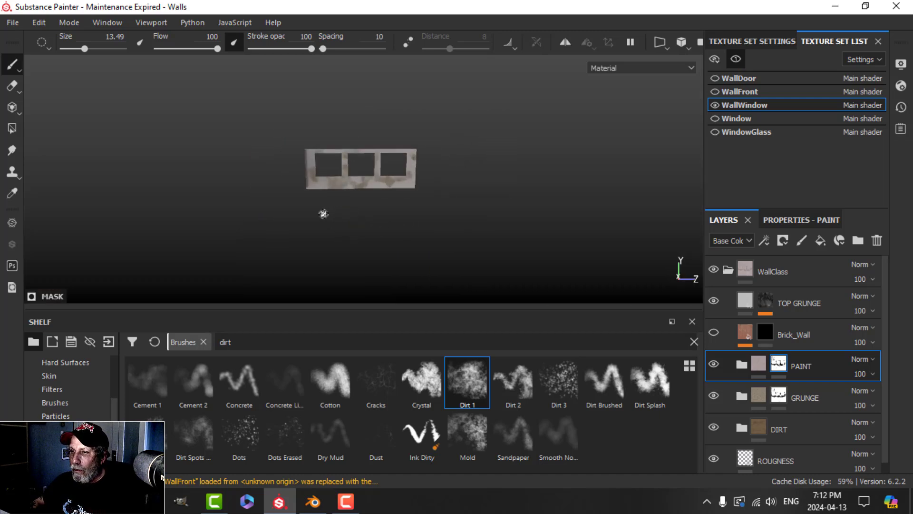
scroll(324, 214, up, 10)
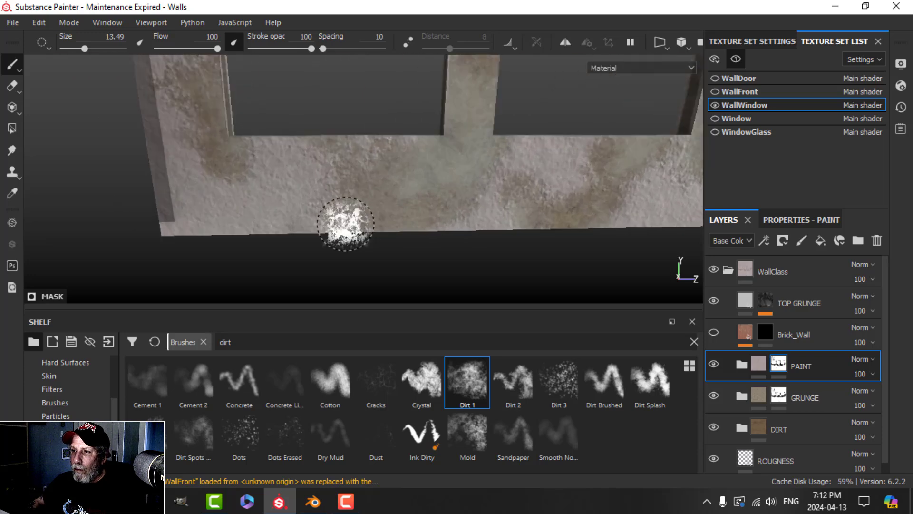
scroll(346, 224, up, 1)
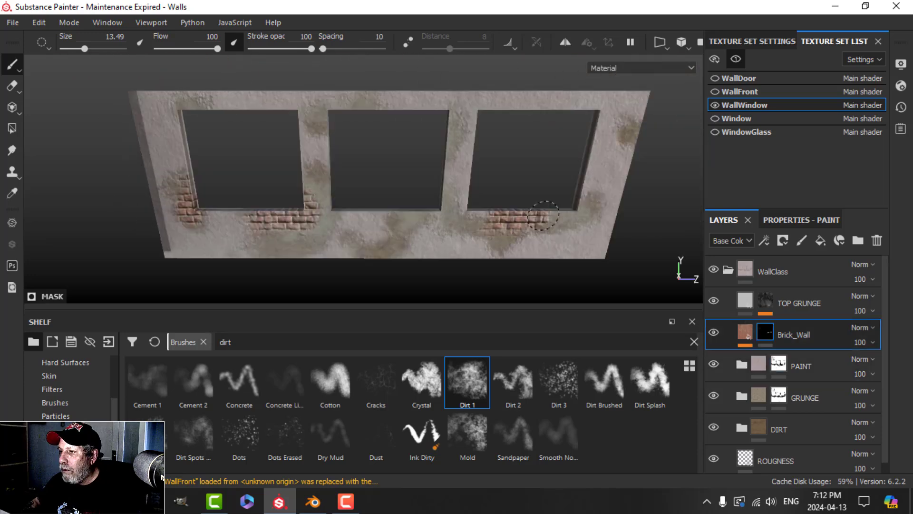
scroll(475, 230, down, 3)
scroll(412, 250, up, 4)
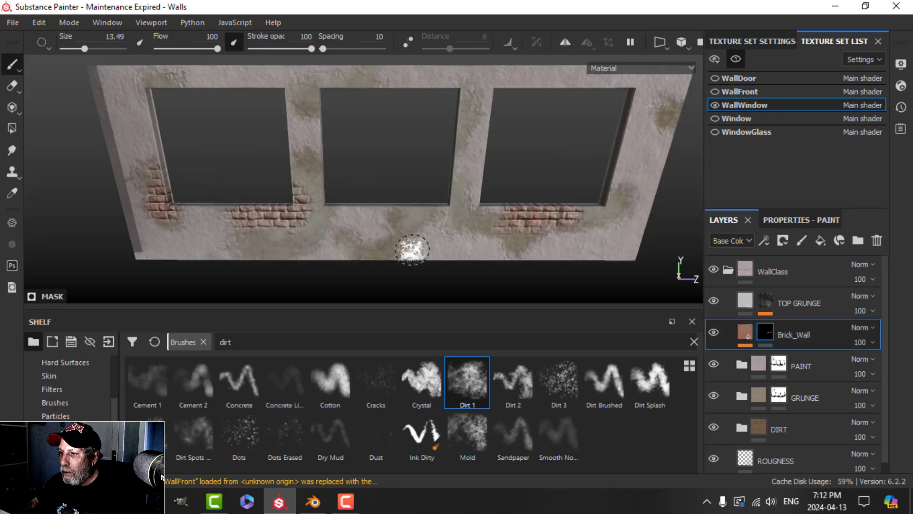
scroll(456, 233, down, 4)
alt+middle_drag(464, 210, 458, 239)
scroll(458, 239, up, 3)
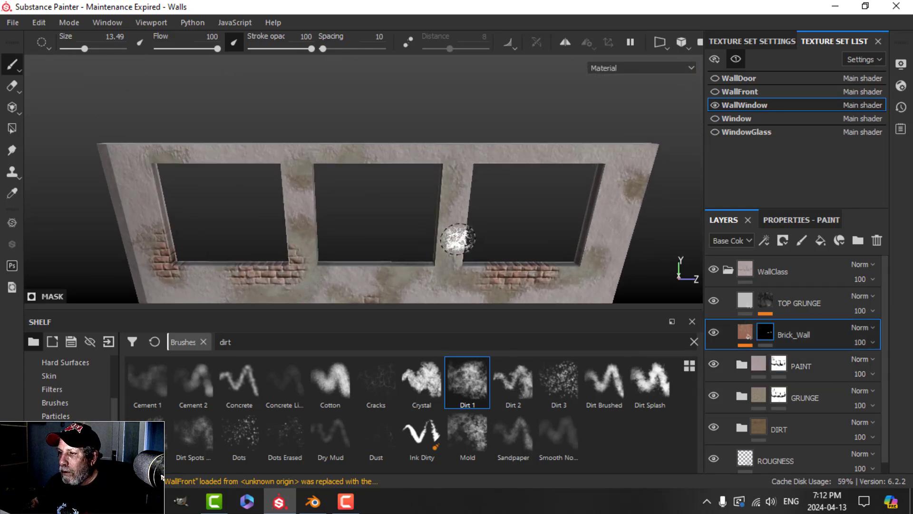
Step: Paint a patch of exposed brick onto the window wall's right pillar
click(451, 183)
scroll(508, 223, down, 3)
mouse_move(388, 209)
alt+mouse_down()
mouse_move(418, 190)
mouse_move(457, 183)
mouse_move(458, 224)
mouse_move(459, 167)
alt+mouse_up()
scroll(393, 219, up, 3)
scroll(447, 191, down, 3)
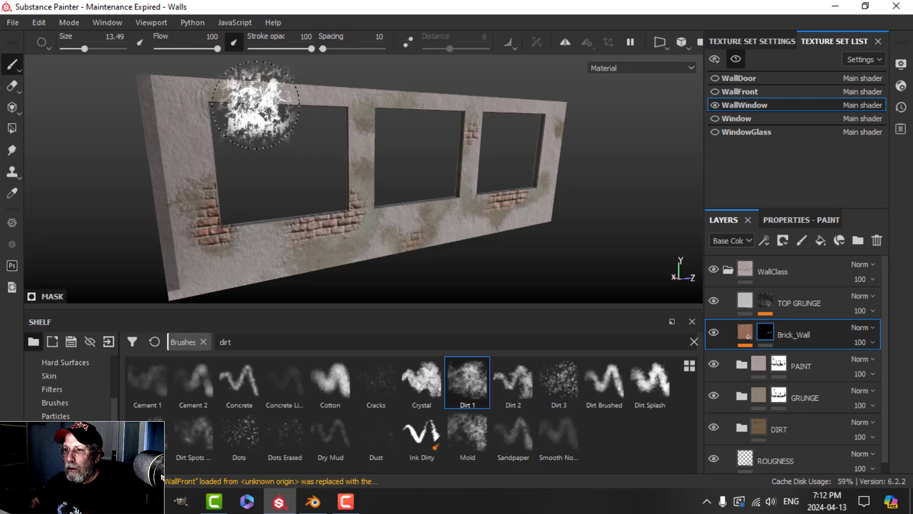
alt+middle_drag(260, 101, 351, 215)
scroll(357, 231, up, 3)
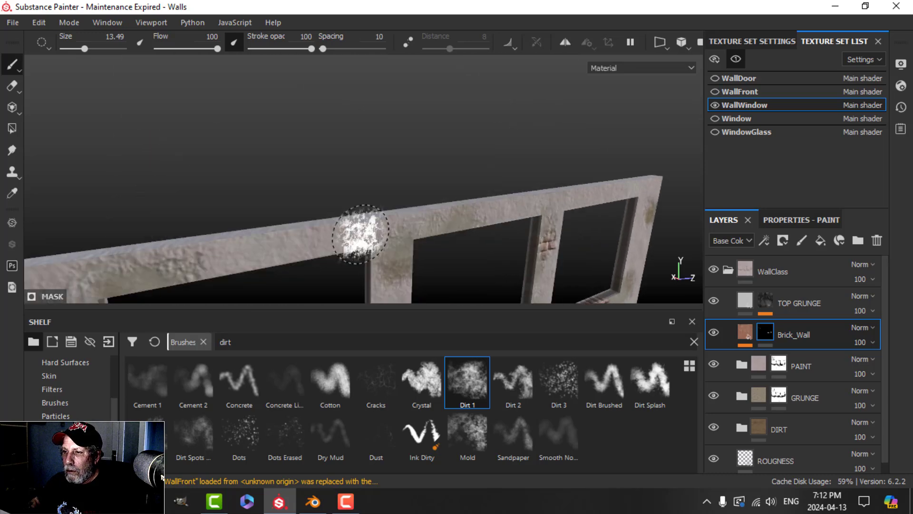
Step: Move the view across the wall's top edge and lower middle to check the brick patches beneath the windows
alt+drag(360, 233, 292, 200)
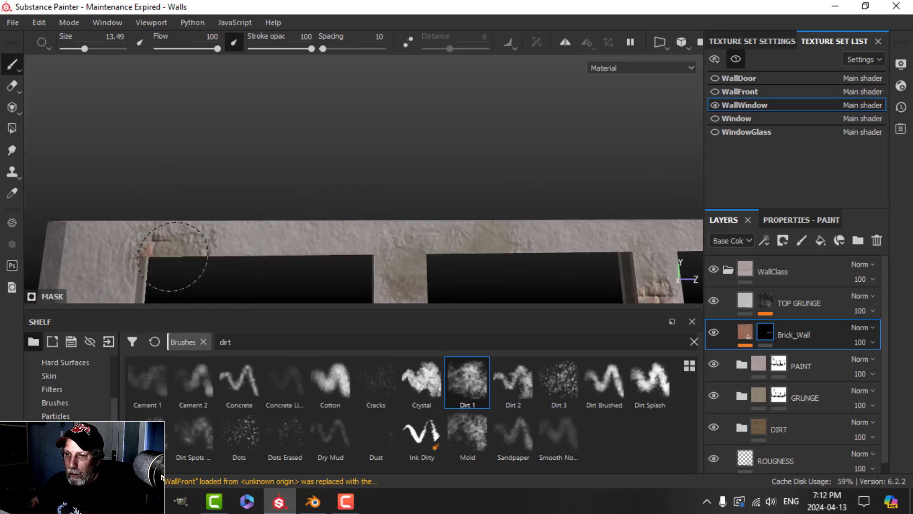
scroll(384, 231, down, 2)
alt+middle_drag(385, 233, 369, 130)
alt+drag(369, 131, 410, 223)
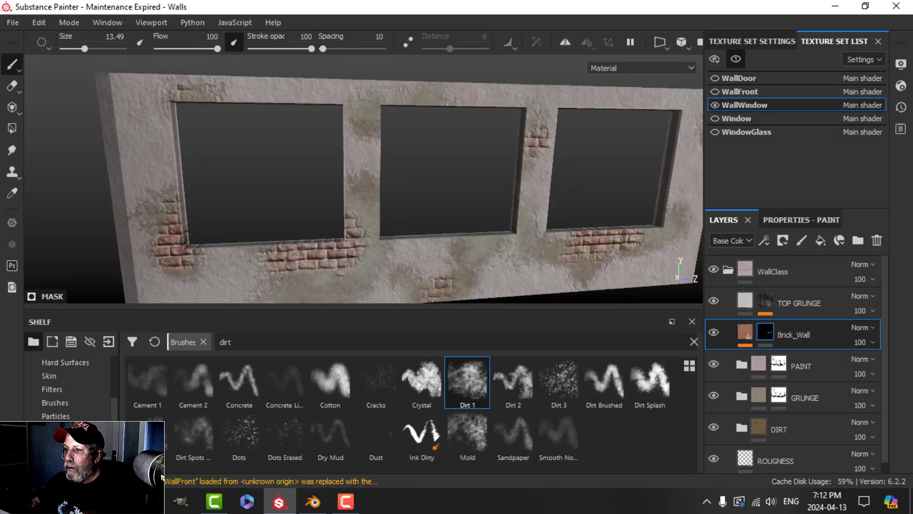
alt+middle_drag(423, 243, 395, 165)
scroll(407, 228, up, 2)
scroll(406, 230, down, 3)
scroll(400, 213, up, 3)
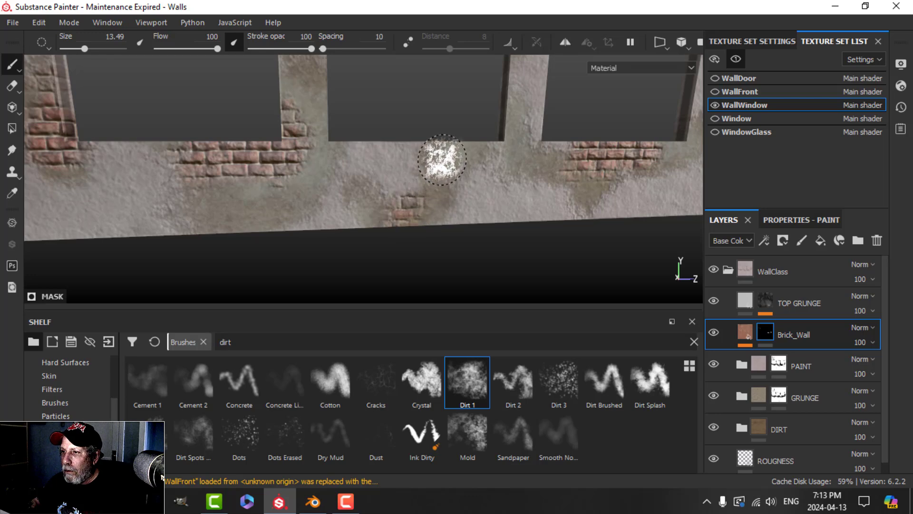
scroll(477, 150, down, 3)
alt+drag(516, 159, 470, 228)
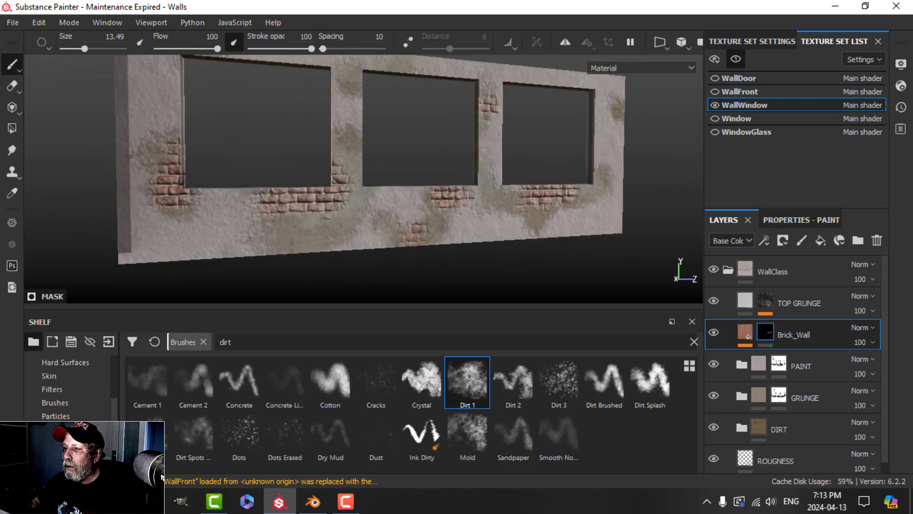
scroll(488, 217, down, 2)
scroll(487, 218, up, 5)
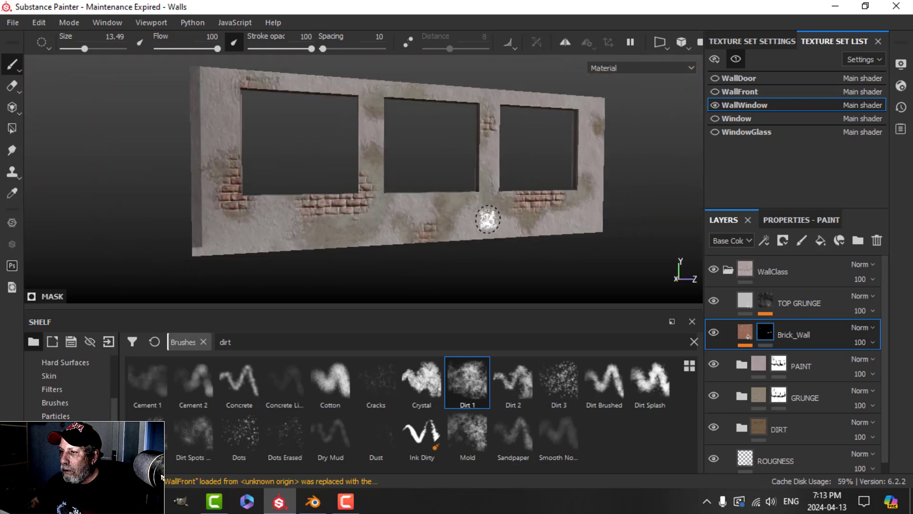
alt+drag(468, 222, 416, 185)
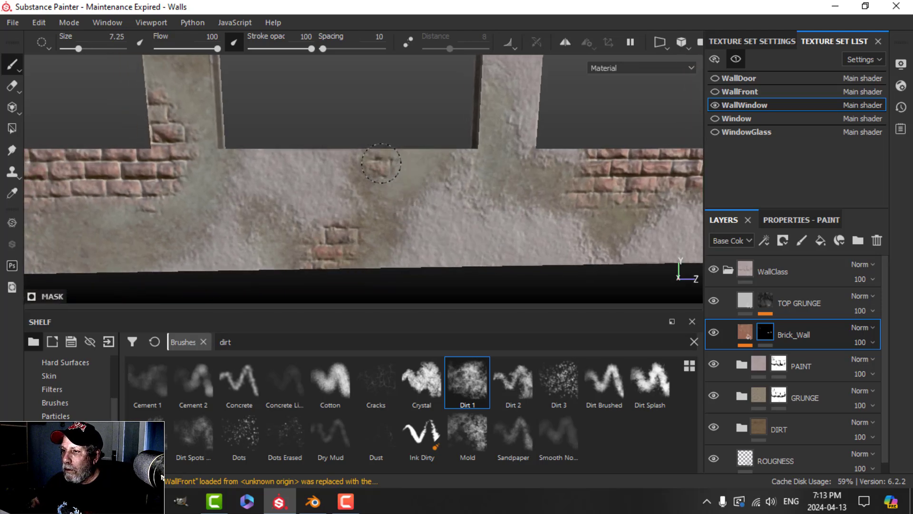
scroll(519, 153, down, 2)
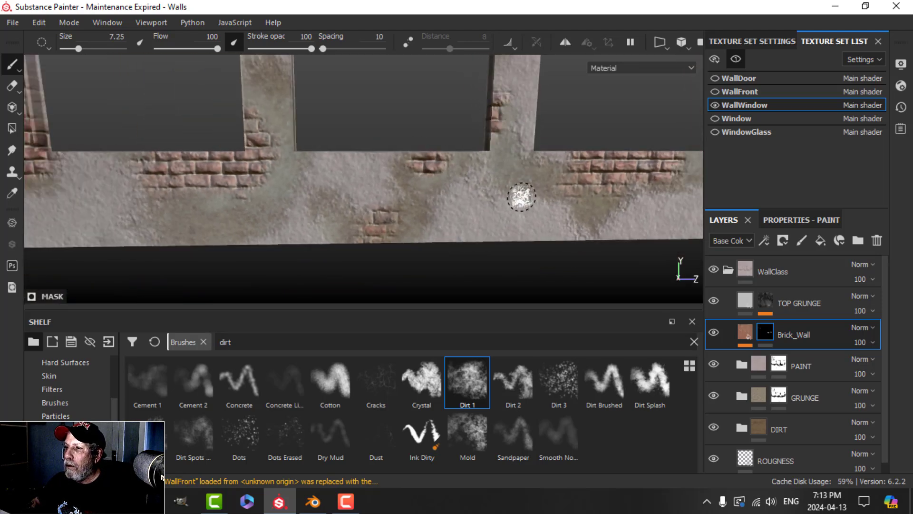
scroll(521, 197, down, 3)
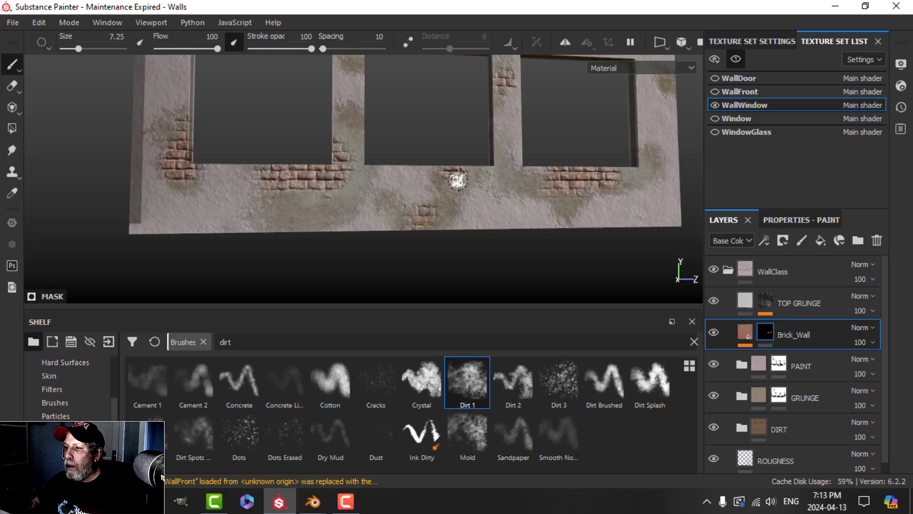
scroll(501, 215, down, 3)
alt+drag(495, 194, 475, 212)
Step: Reselect the PAINT layer's mask and view the wall from an angle
click(780, 365)
scroll(445, 243, up, 3)
scroll(437, 239, up, 1)
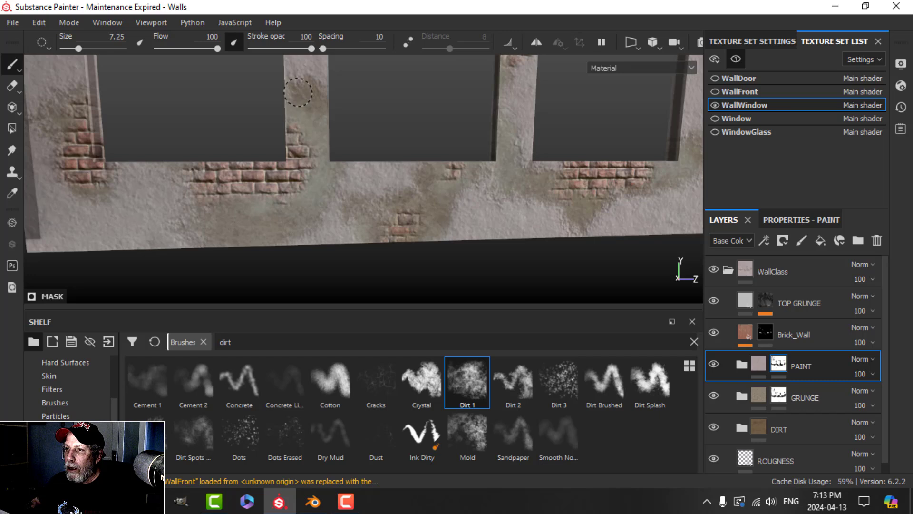
scroll(252, 235, down, 3)
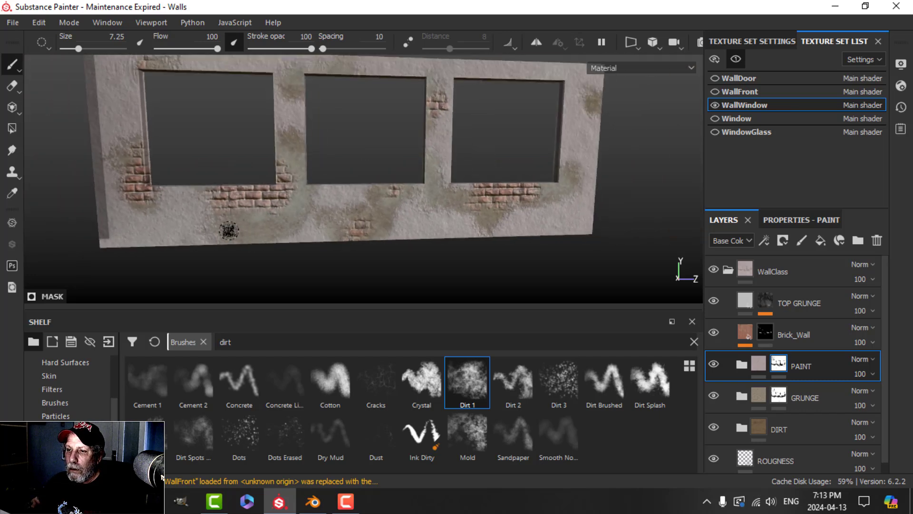
alt+drag(155, 211, 371, 217)
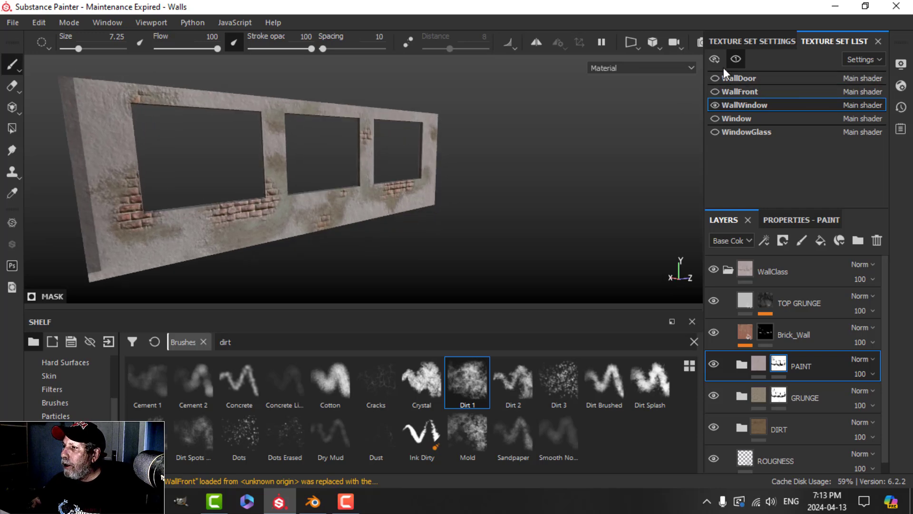
Step: Turn off isolation so all texture sets show, and orbit around the room's walls
click(738, 59)
alt+drag(491, 177, 350, 188)
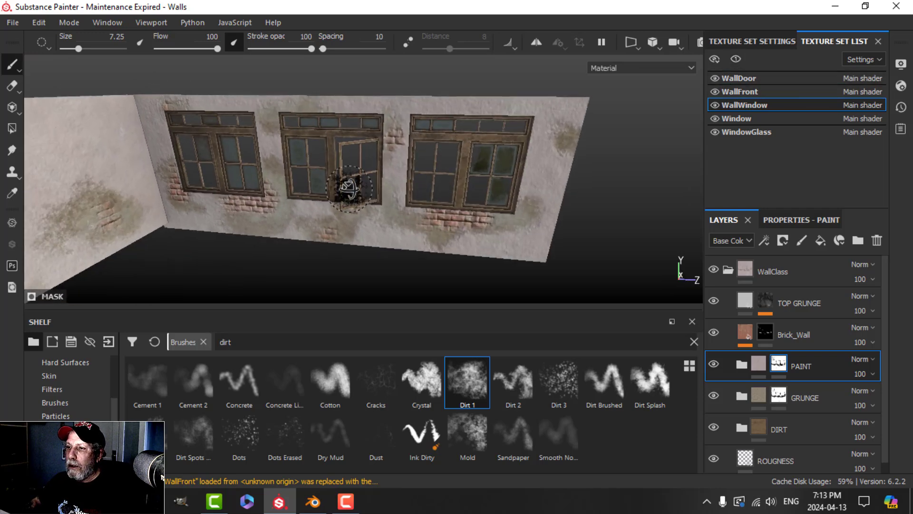
scroll(350, 185, down, 4)
alt+drag(542, 175, 422, 193)
scroll(453, 194, down, 4)
scroll(422, 193, up, 3)
mouse_move(495, 187)
alt+mouse_down()
mouse_move(540, 189)
mouse_move(434, 190)
mouse_move(494, 199)
mouse_move(480, 198)
alt+mouse_up()
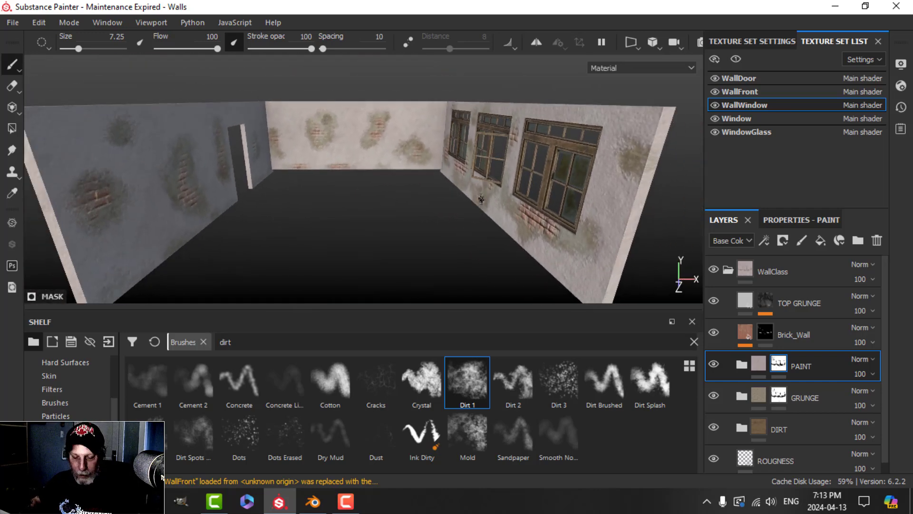
scroll(481, 199, up, 2)
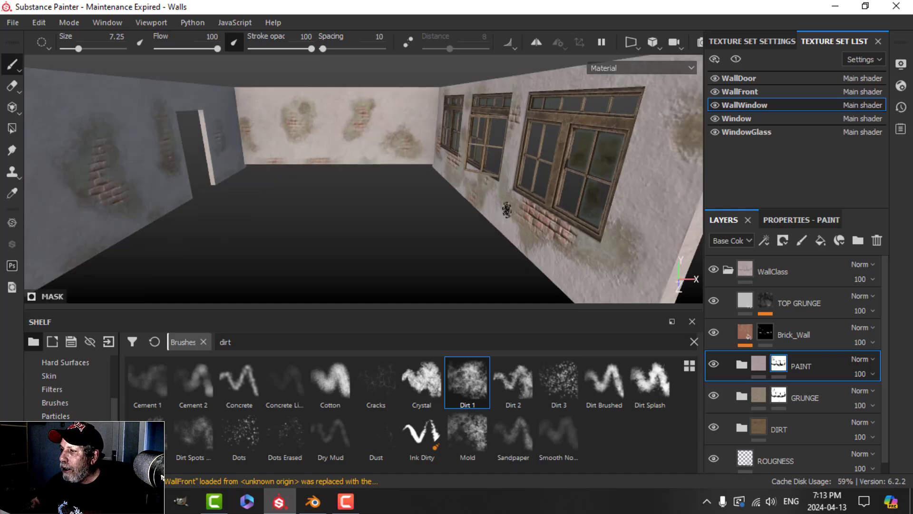
Step: Collapse the WallClass layer group, orbit out to the whole room, and select WallDoor
click(728, 270)
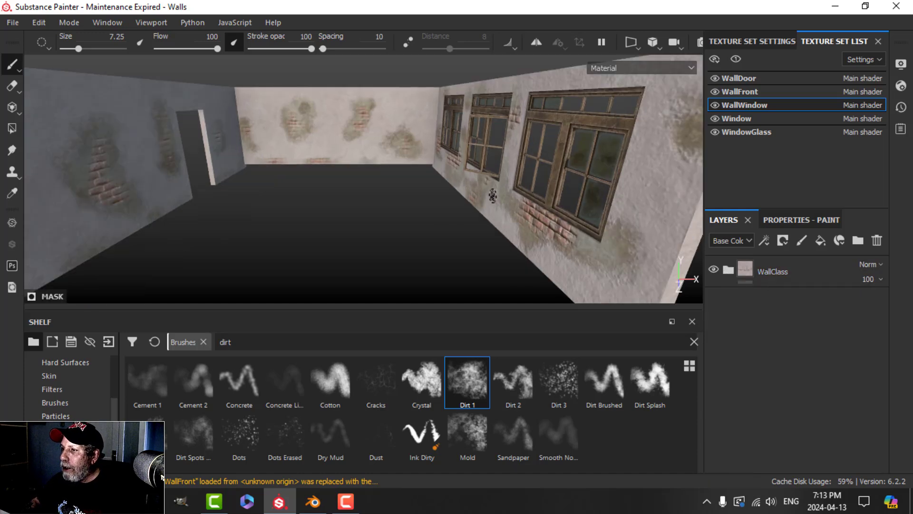
alt+drag(495, 196, 512, 203)
click(758, 78)
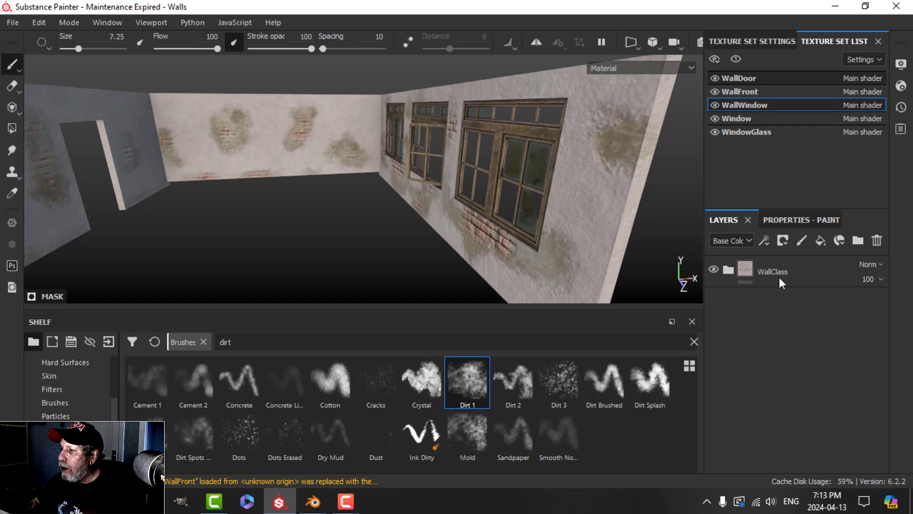
Step: Collapse the WallClass layer group and select it
click(728, 269)
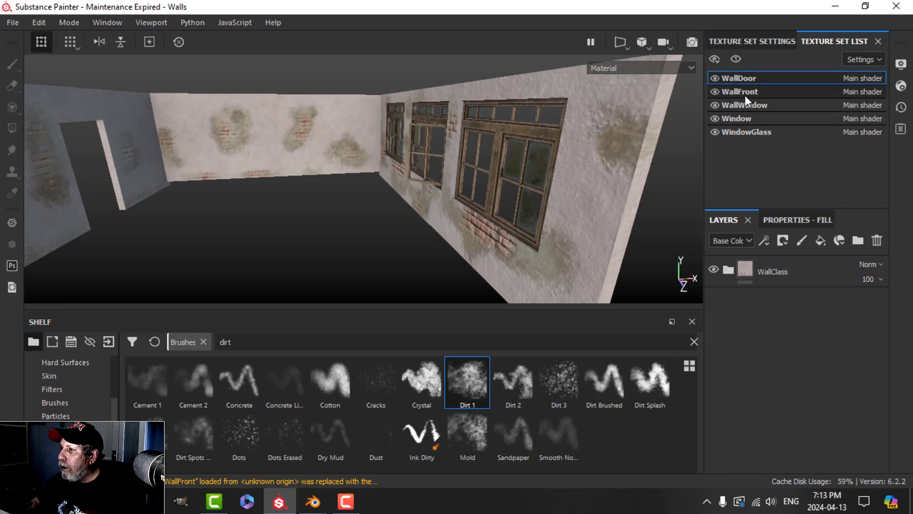
click(727, 268)
click(725, 268)
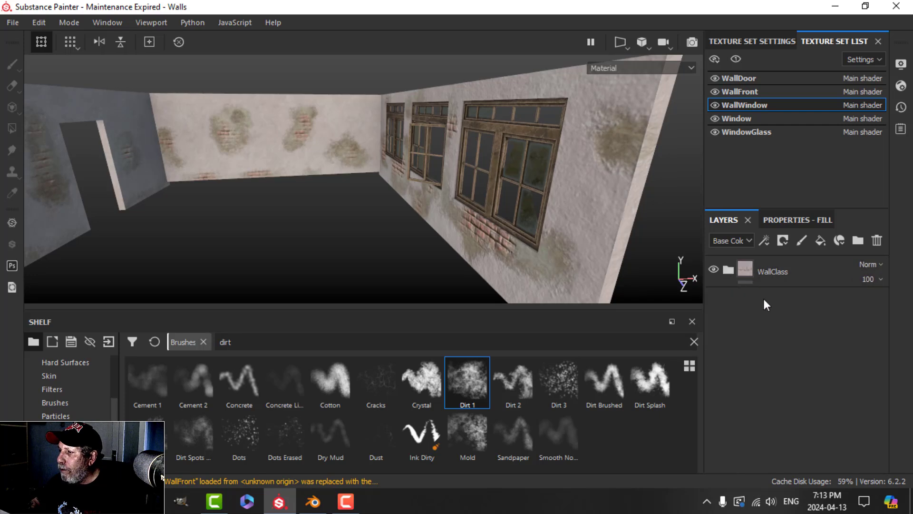
alt+drag(496, 215, 522, 203)
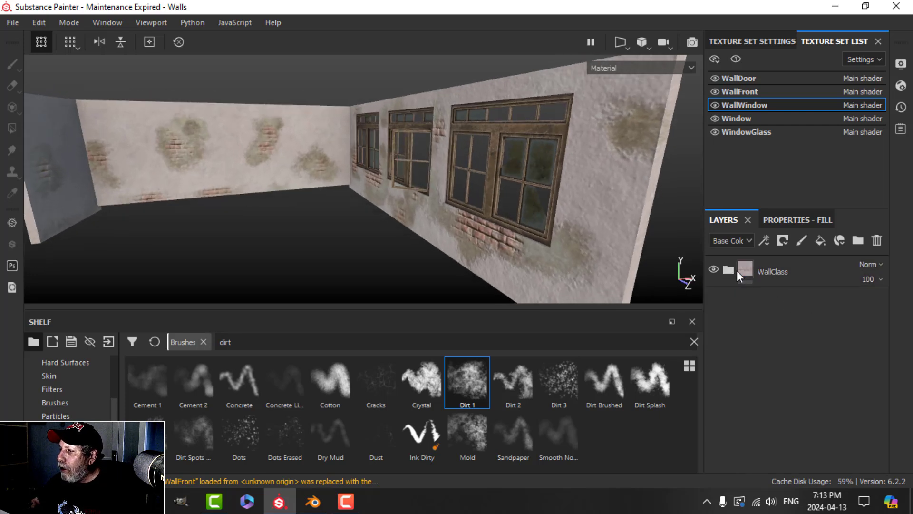
click(723, 270)
click(729, 270)
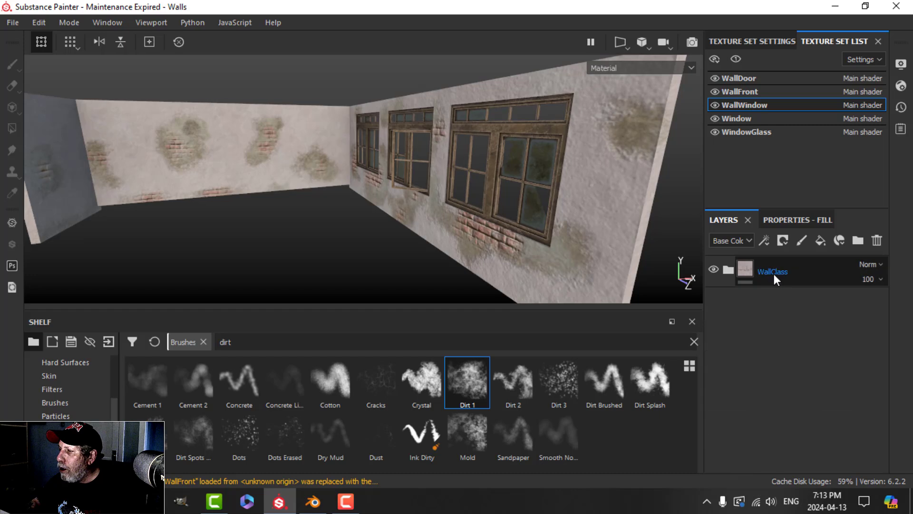
click(772, 272)
Step: Add a fill layer above WallClass using only colour and roughness, with roughness 1
click(820, 240)
click(798, 220)
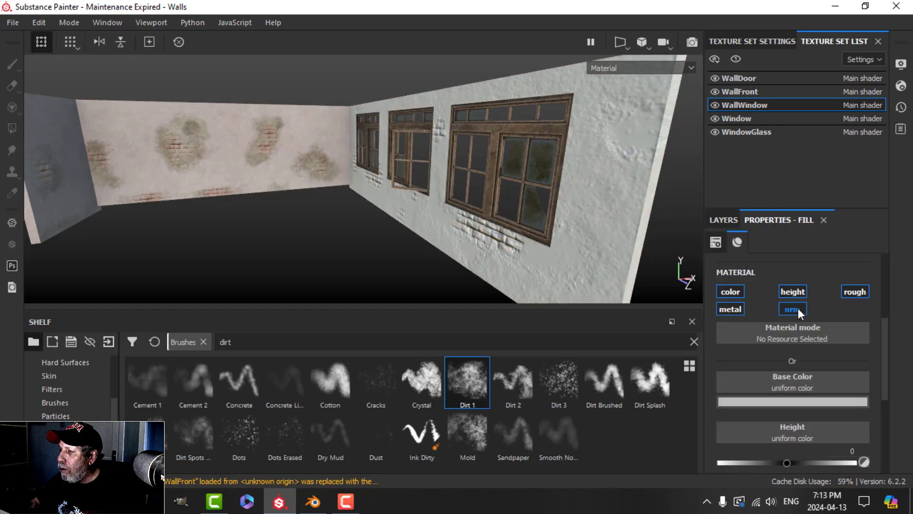
alt+click(734, 293)
click(848, 288)
scroll(847, 394, down, 2)
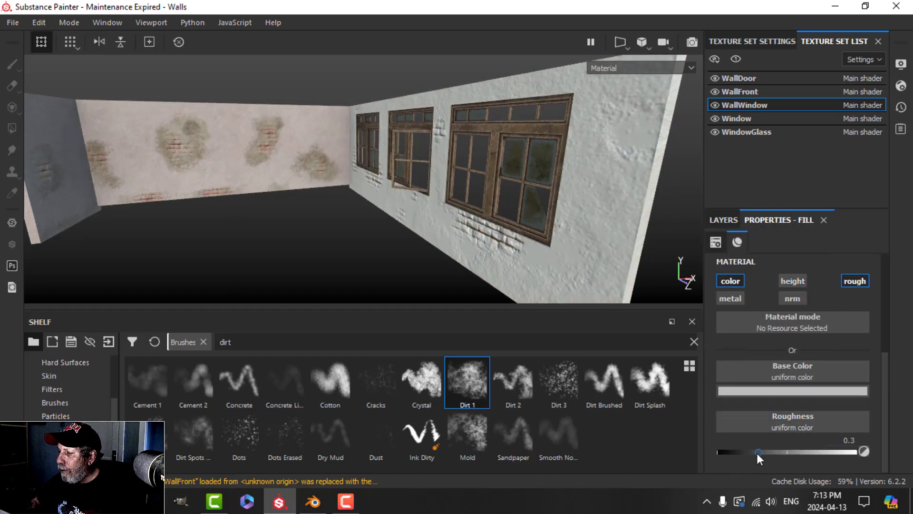
drag(757, 453, 893, 458)
Step: Set the fill layer's base colour to a very dark brown
click(808, 390)
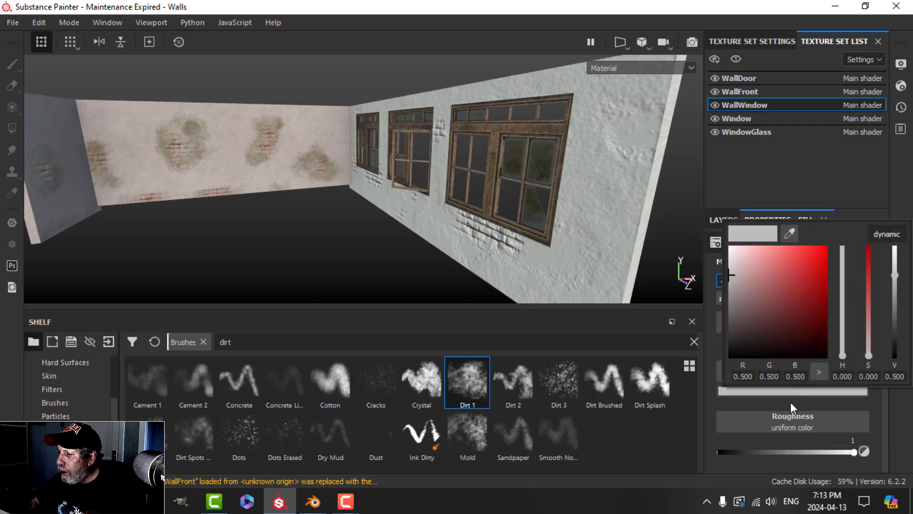
click(749, 346)
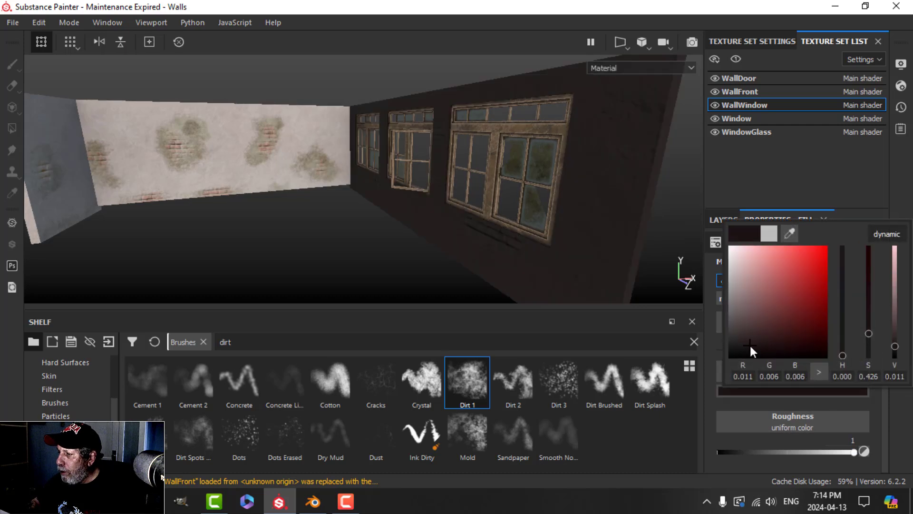
click(891, 235)
click(843, 351)
click(781, 339)
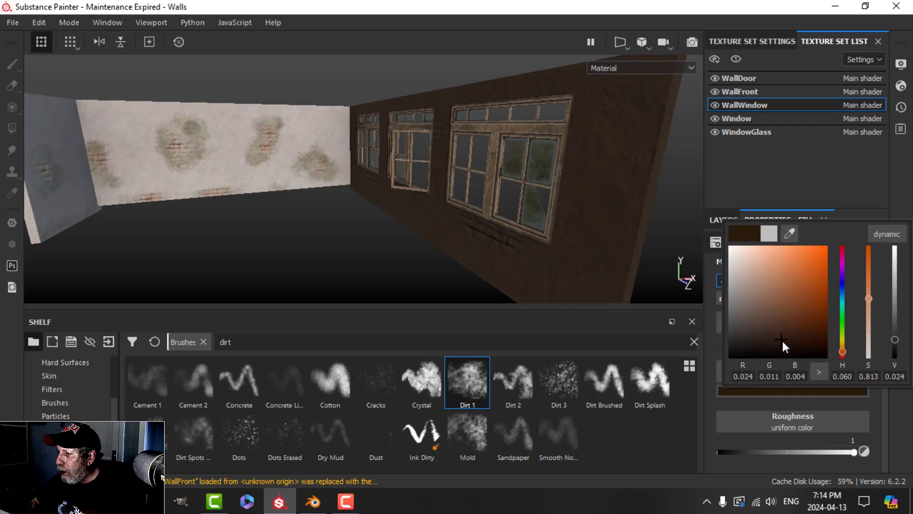
drag(783, 340, 782, 346)
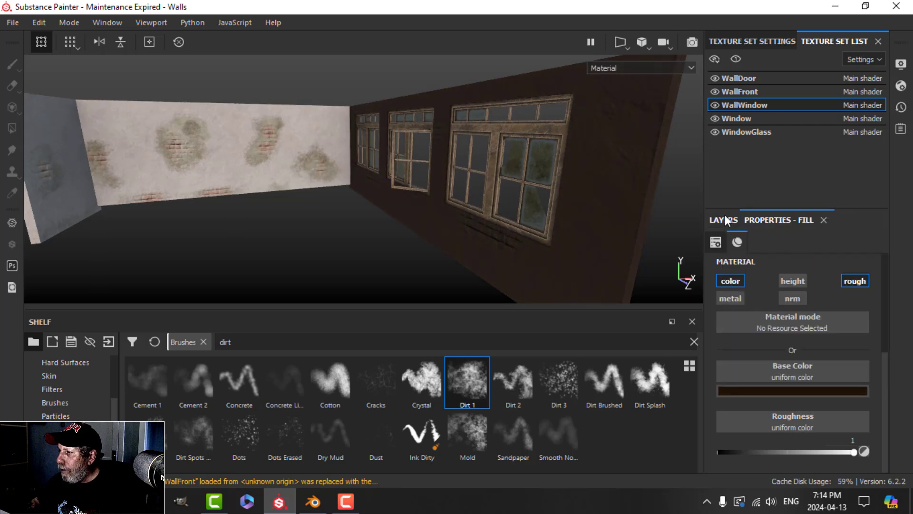
click(725, 215)
Step: Give the fill layer a black mask driven by a Dirt generator
click(783, 239)
click(784, 270)
click(765, 239)
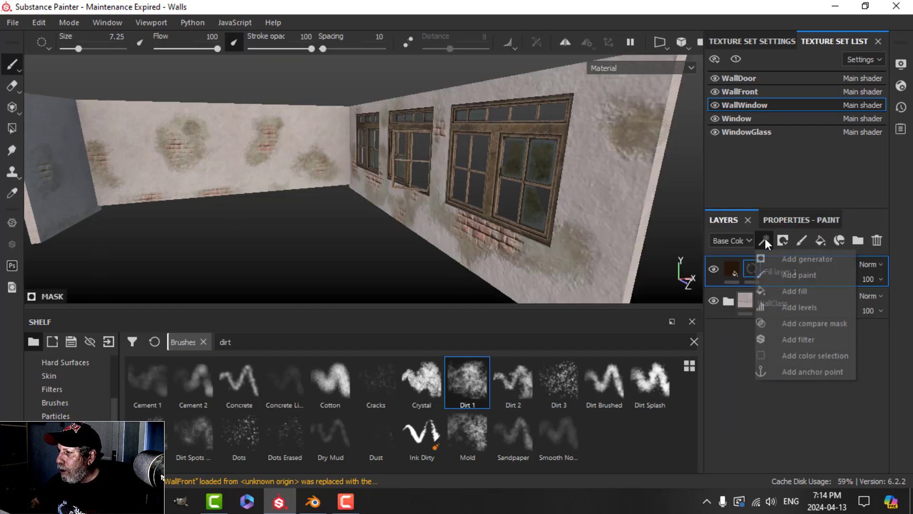
click(793, 259)
click(785, 221)
click(775, 263)
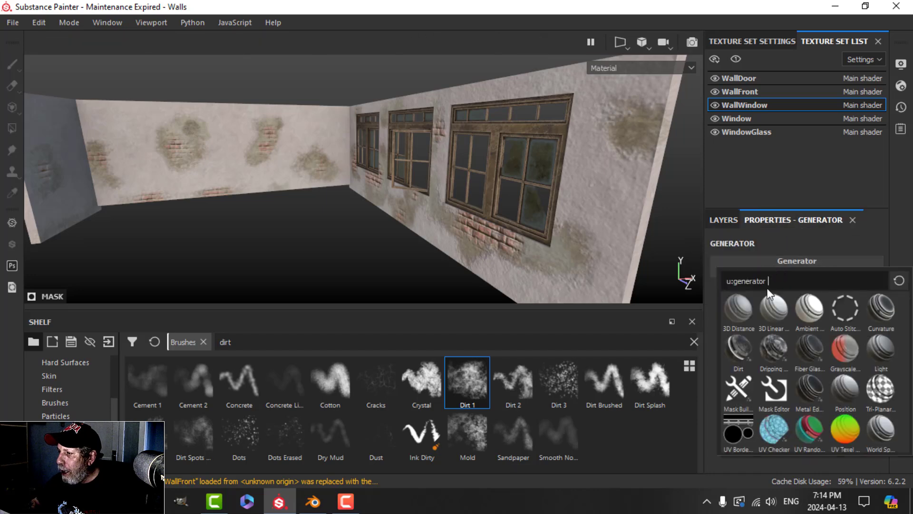
click(740, 350)
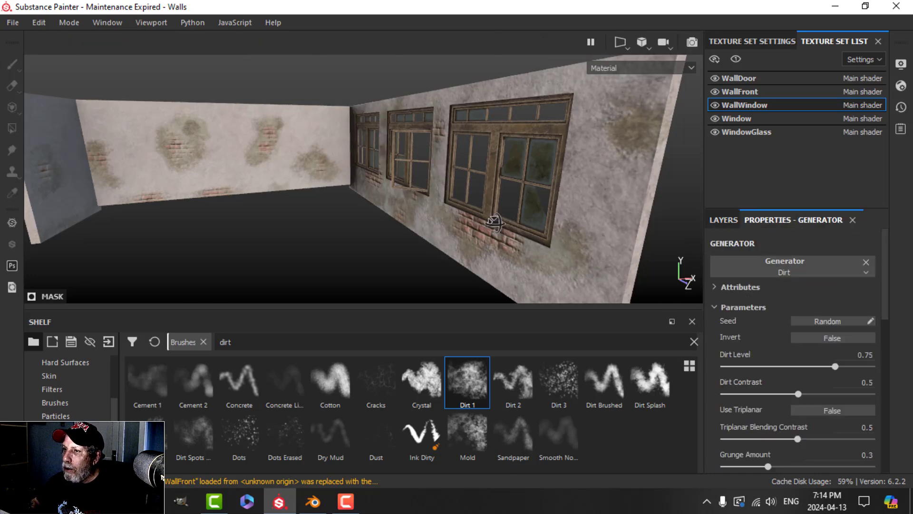
Step: Lower the Dirt Level to about 0.47 and check the dirt on the windowed wall
alt+drag(489, 219, 285, 187)
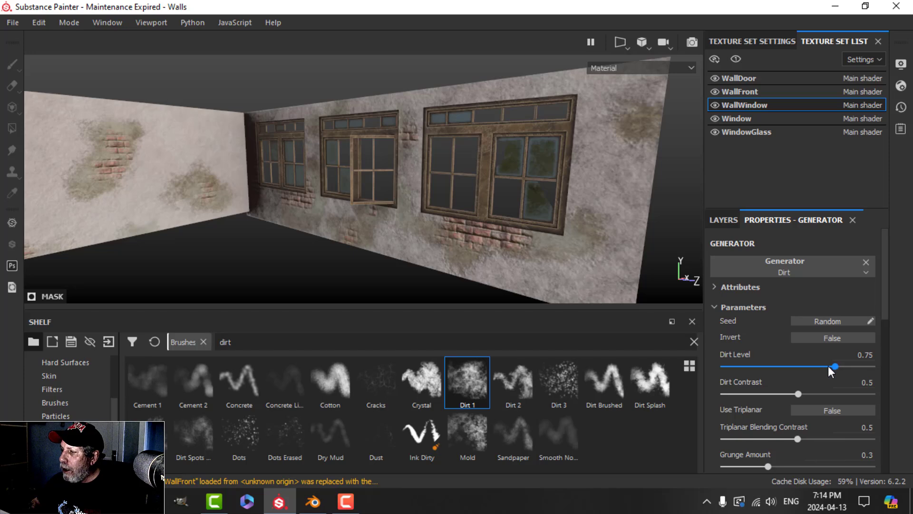
drag(828, 367, 796, 367)
alt+drag(490, 226, 204, 212)
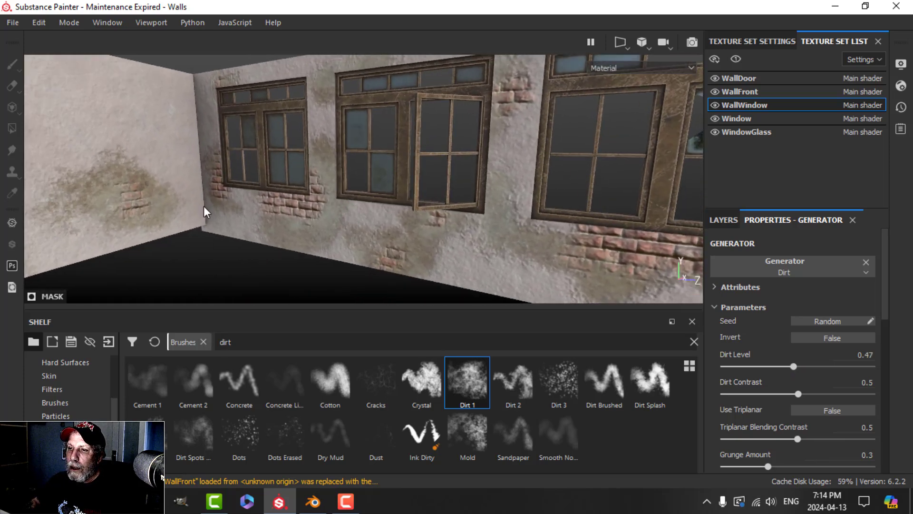
alt+drag(216, 181, 312, 175)
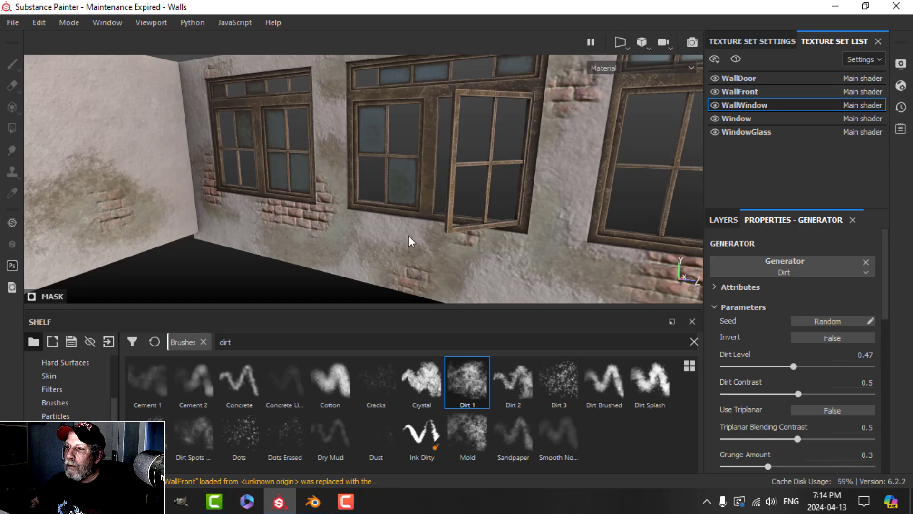
alt+drag(409, 236, 478, 242)
click(734, 223)
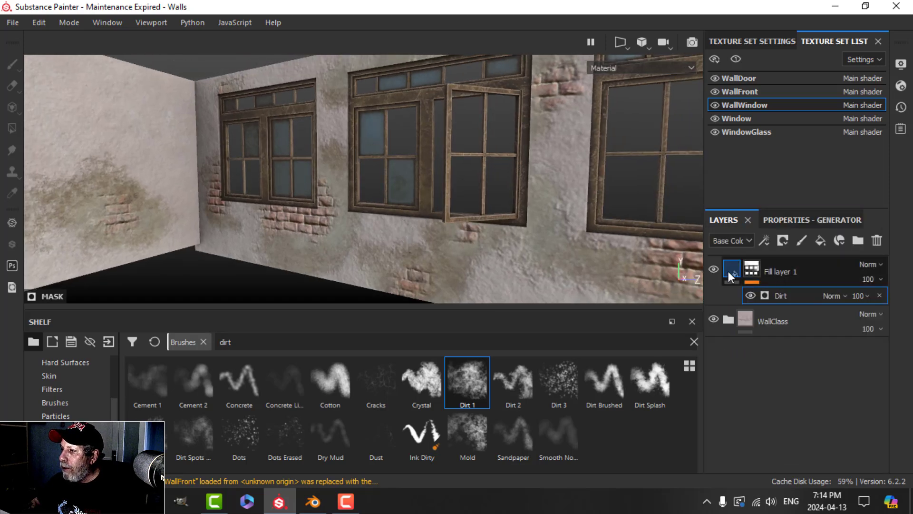
click(771, 279)
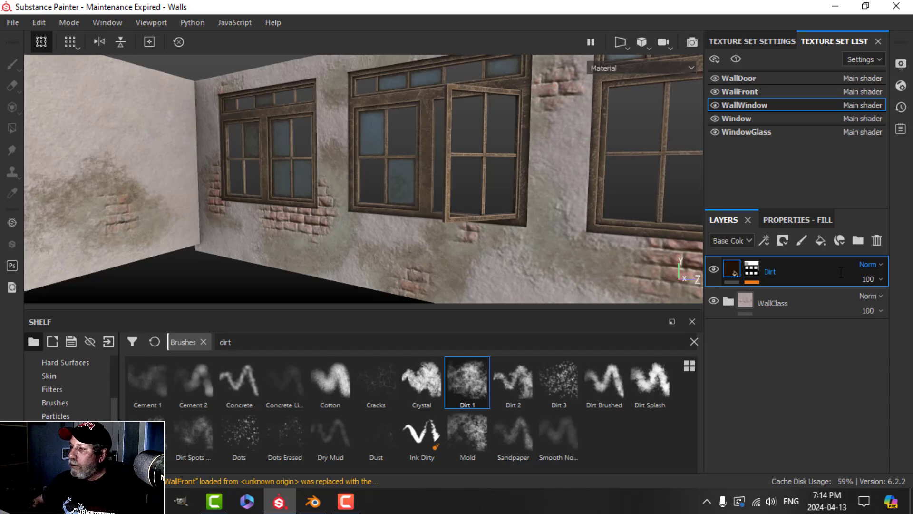
Step: Copy the Dirt layer and set the WallWindow texture set's size to 2048
right_click(793, 268)
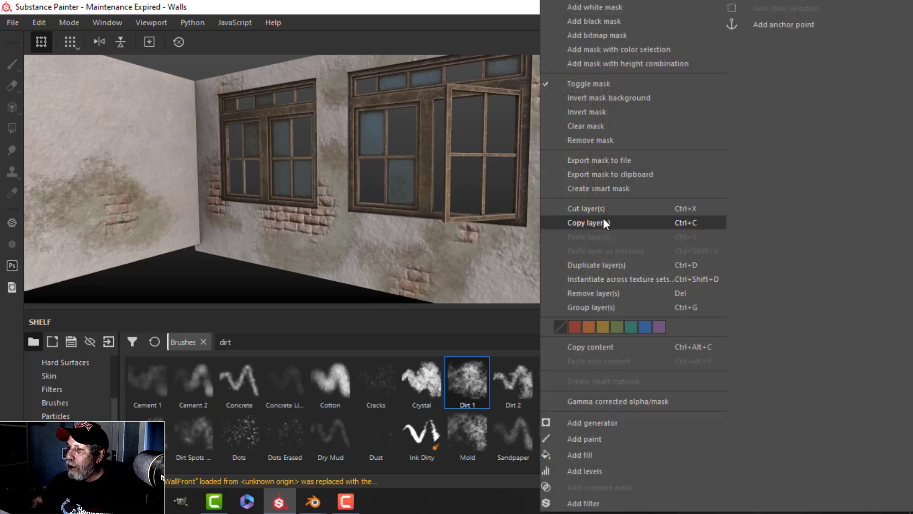
click(613, 229)
click(761, 42)
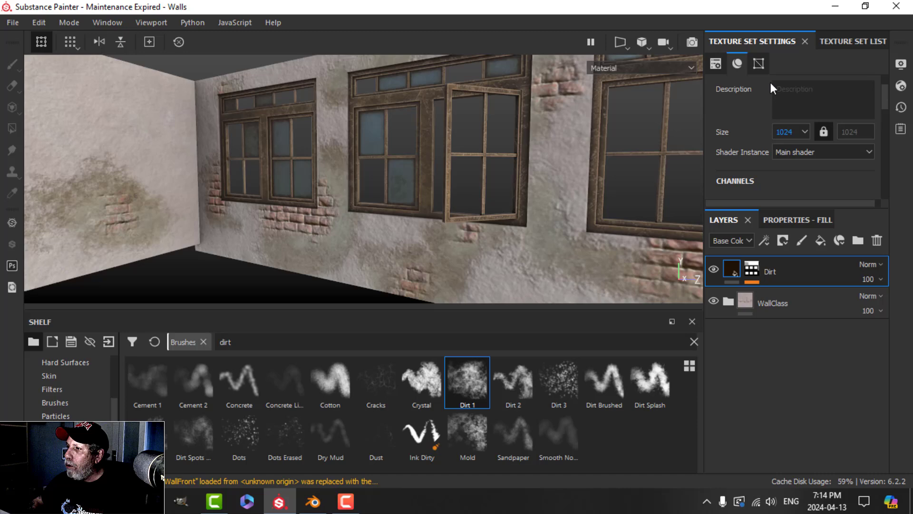
click(787, 133)
click(785, 179)
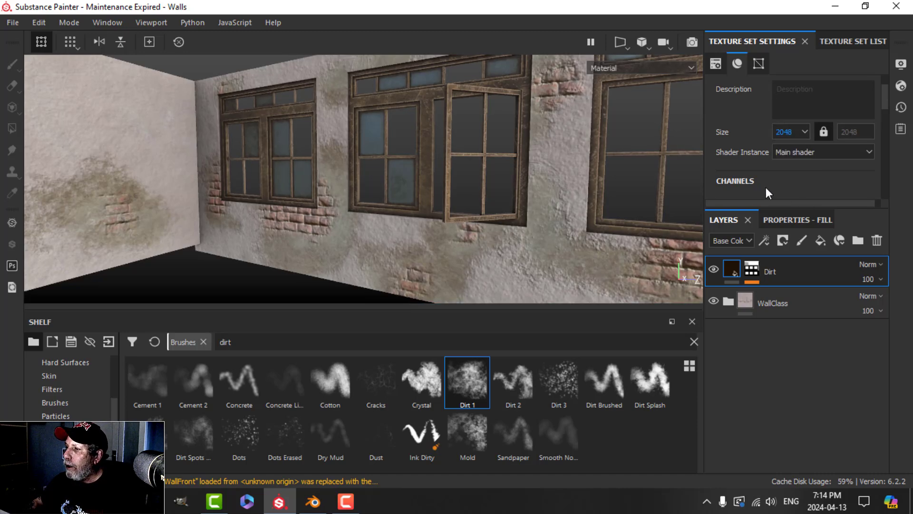
Step: Paste the Dirt layer above WoodPAC in the Window set, delete it, then select WallFront
click(842, 41)
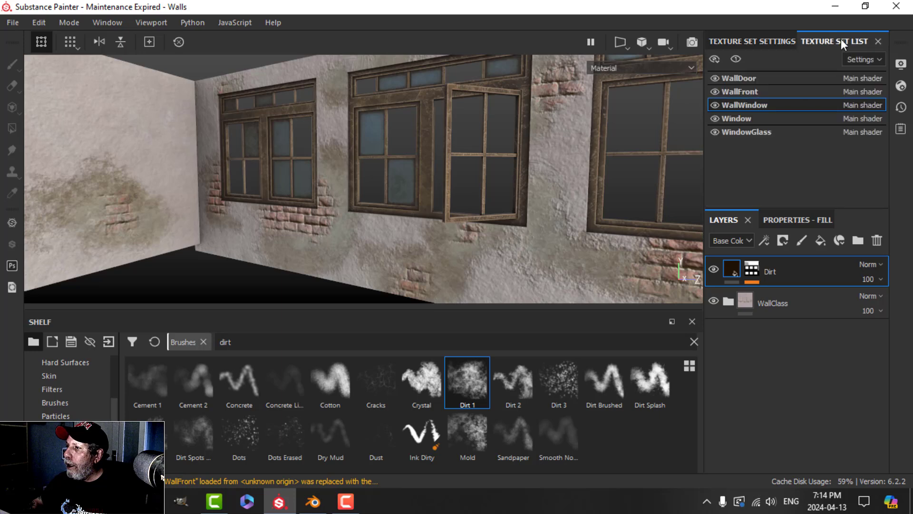
click(821, 123)
click(728, 269)
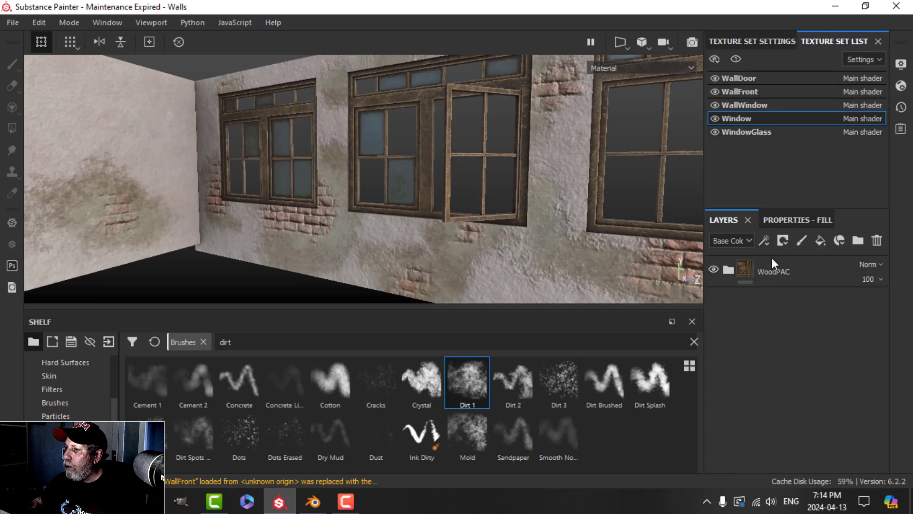
click(785, 265)
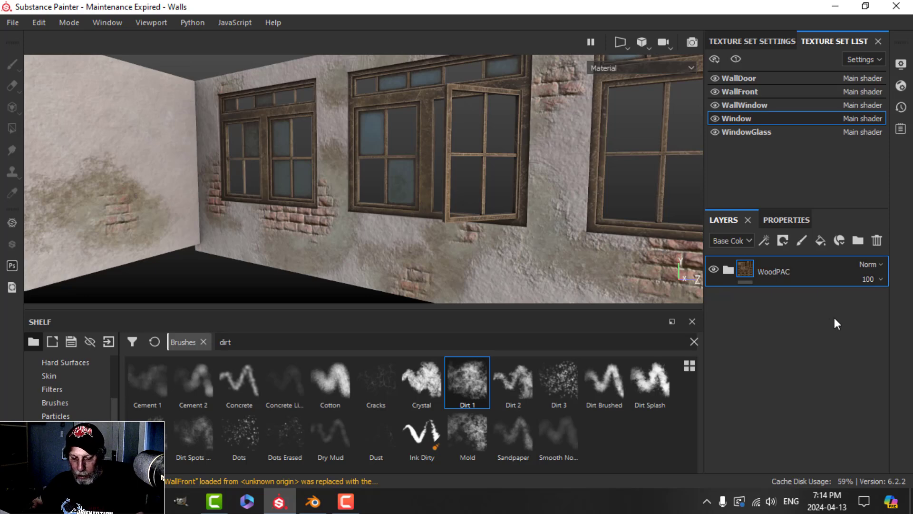
key(ctrl+v)
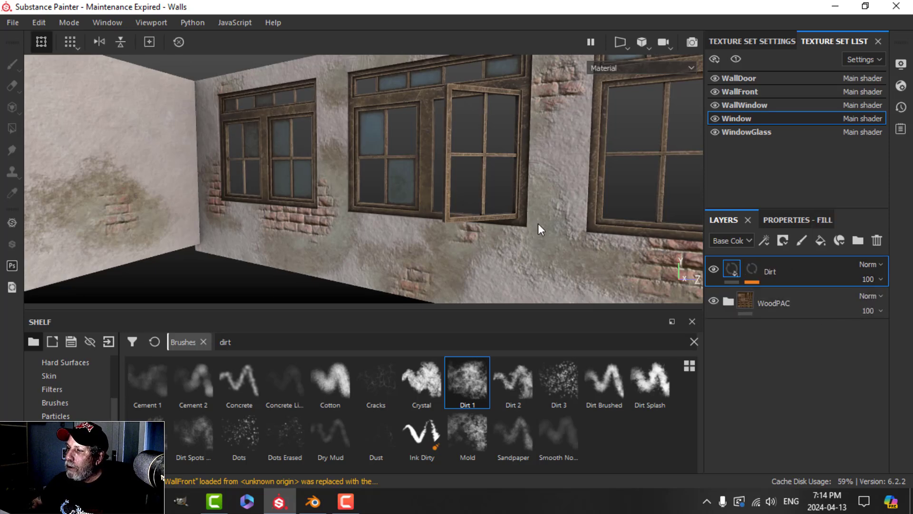
alt+drag(516, 225, 507, 199)
click(876, 240)
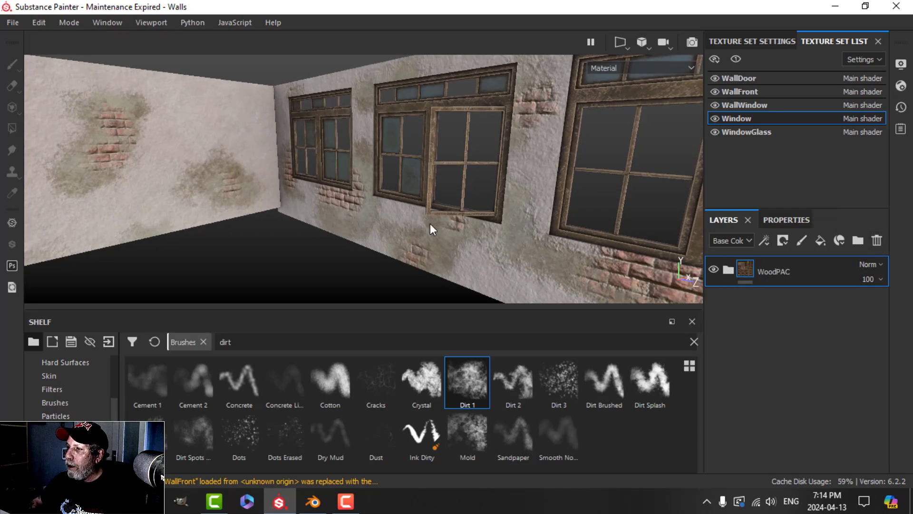
alt+drag(430, 228, 666, 138)
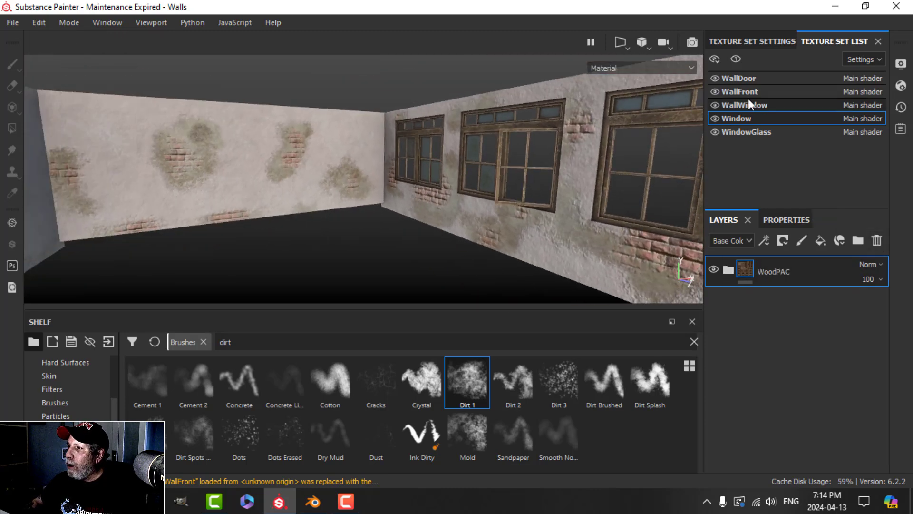
click(743, 91)
Step: Paste the Dirt fill layer into WallFront and inspect its Dirt mask generator
click(727, 270)
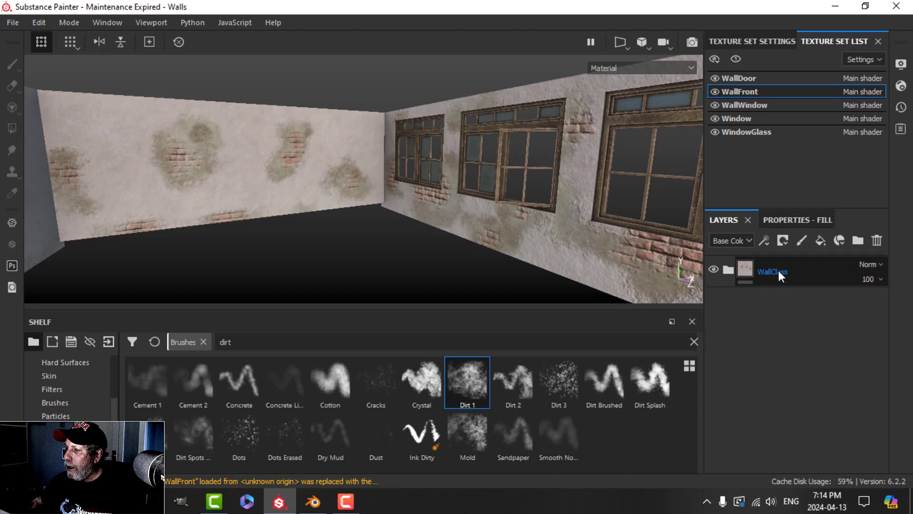
key(ctrl+v)
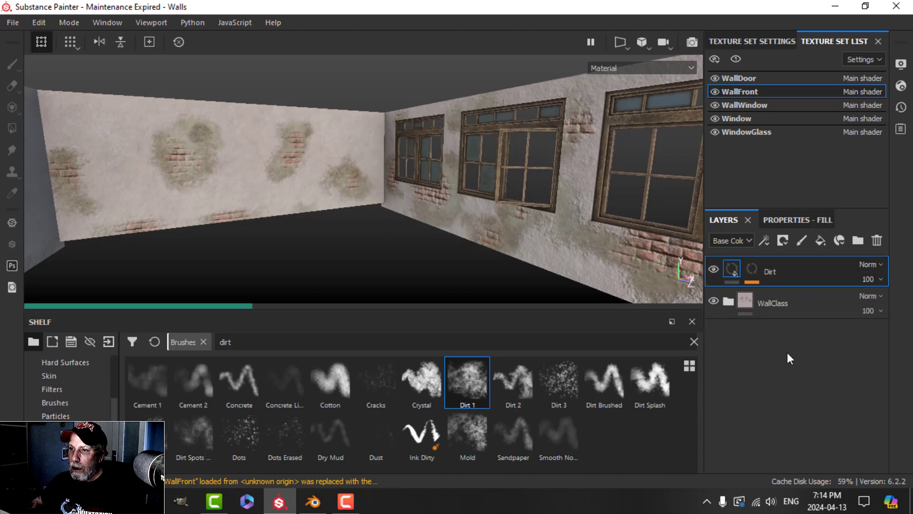
scroll(322, 208, up, 1)
alt+drag(322, 213, 397, 189)
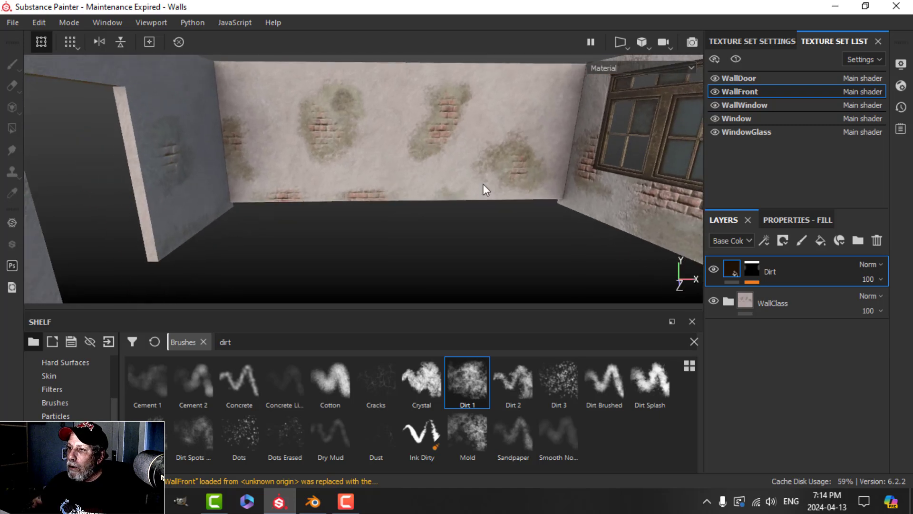
alt+middle_drag(515, 175, 502, 190)
click(752, 270)
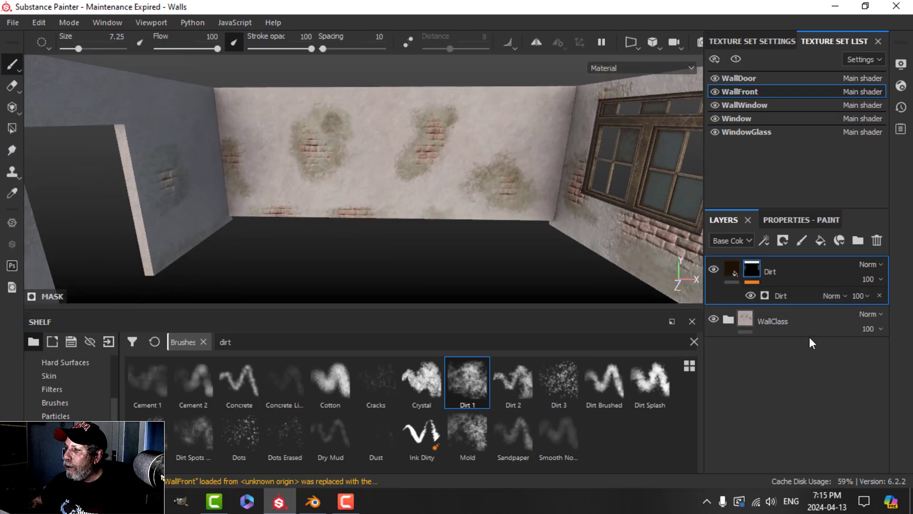
click(781, 295)
click(792, 223)
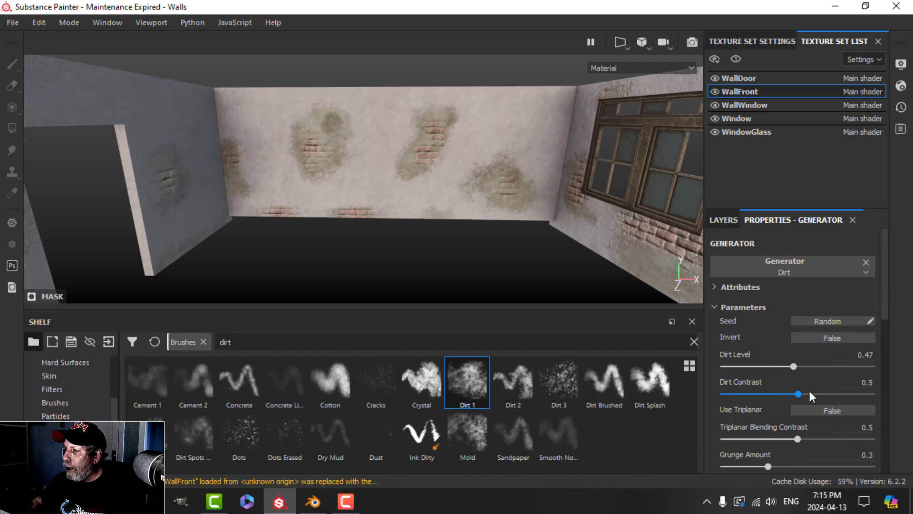
click(726, 222)
alt+drag(564, 153, 550, 166)
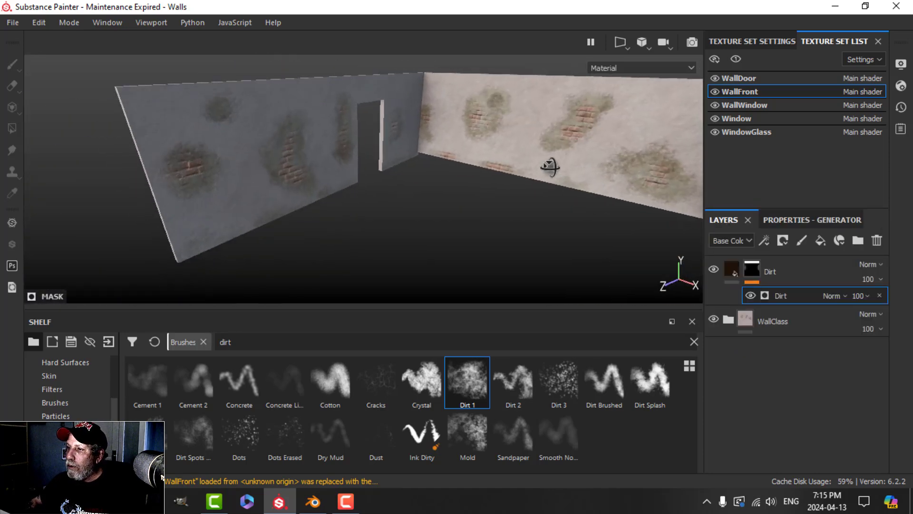
click(791, 222)
click(732, 222)
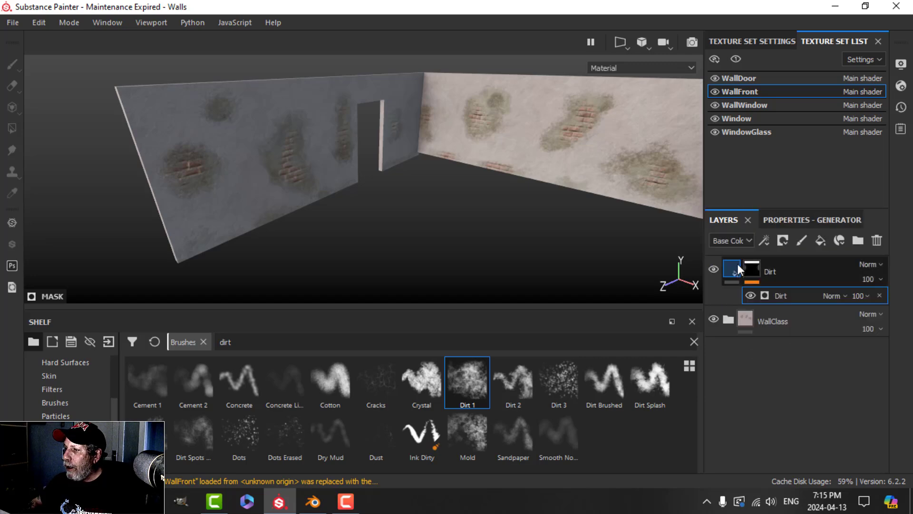
click(745, 272)
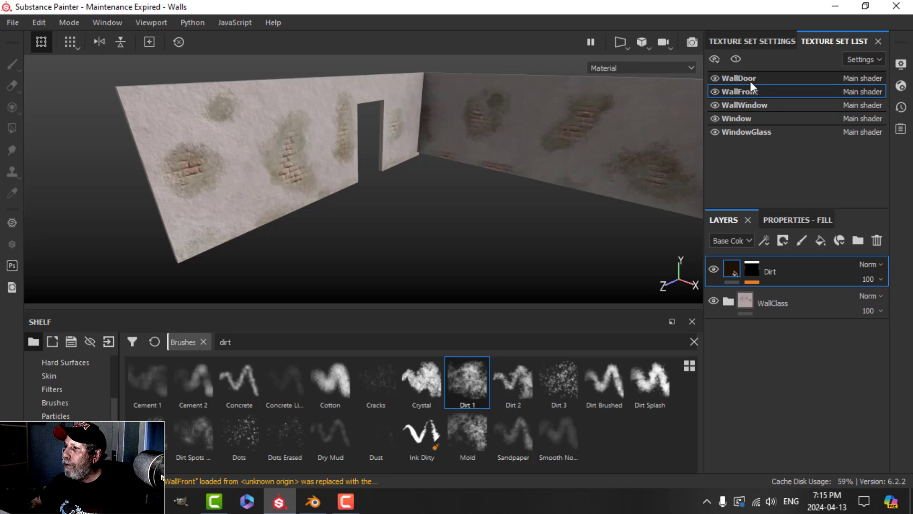
Step: In the WallDoor texture set, paste the Dirt fill layer above the WallClass folder
click(761, 78)
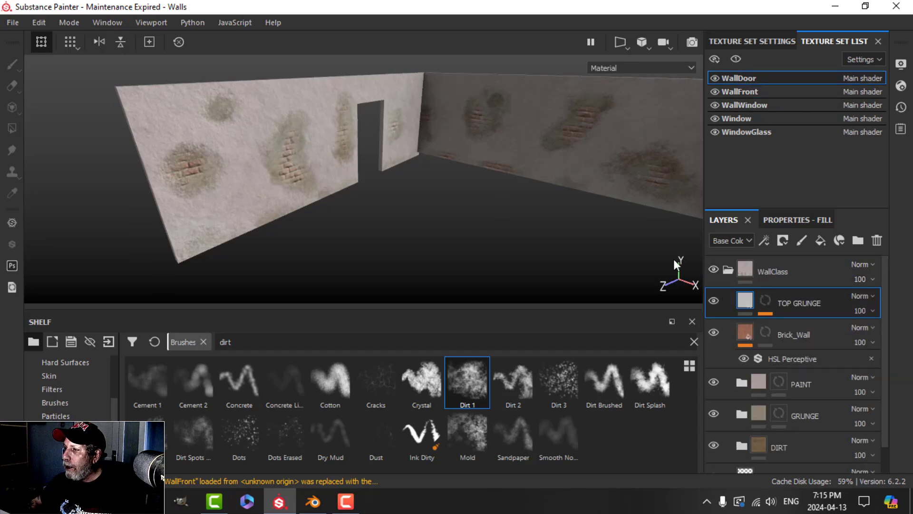
click(723, 266)
click(803, 269)
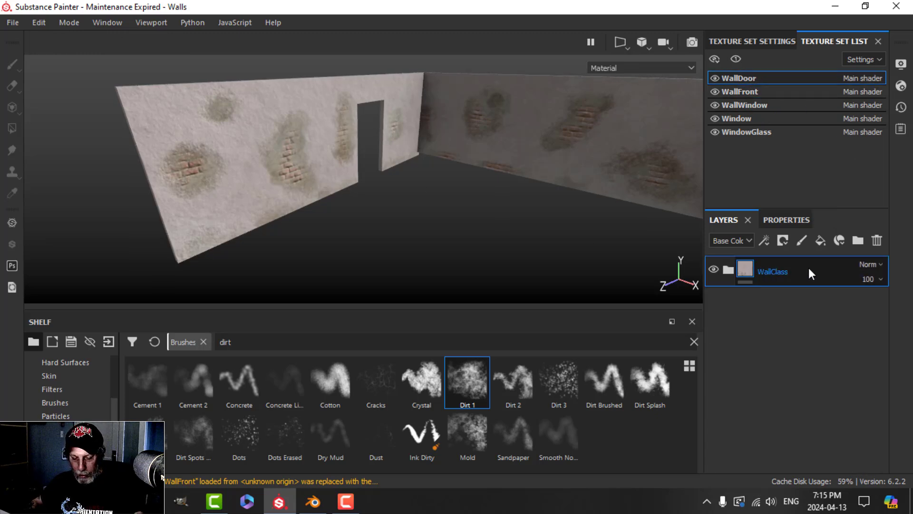
key(ctrl+v)
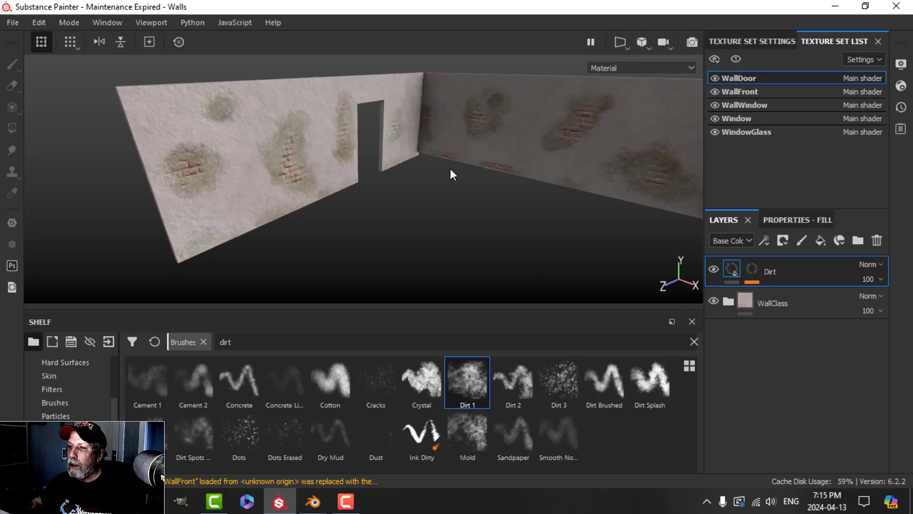
scroll(454, 184, up, 3)
alt+drag(455, 188, 456, 185)
scroll(522, 211, down, 3)
alt+middle_drag(468, 195, 435, 183)
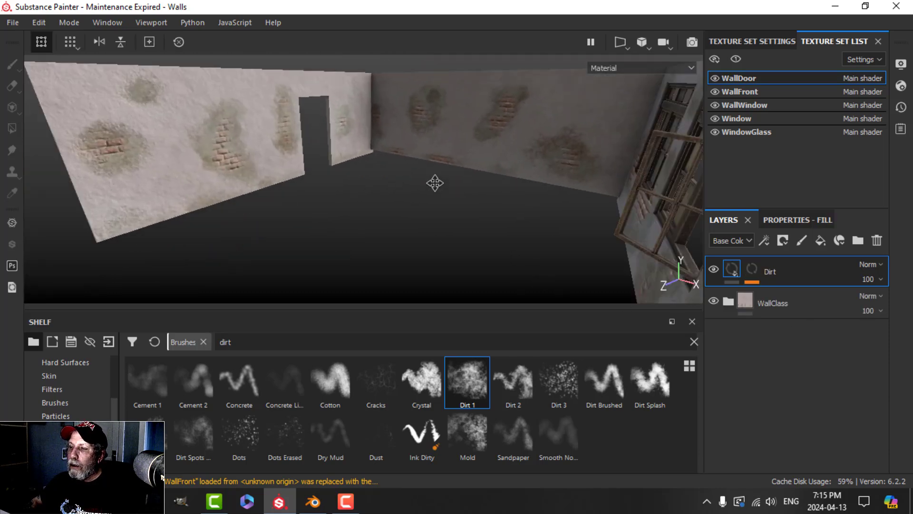
alt+drag(434, 182, 465, 184)
alt+middle_drag(518, 198, 438, 189)
alt+drag(438, 190, 512, 196)
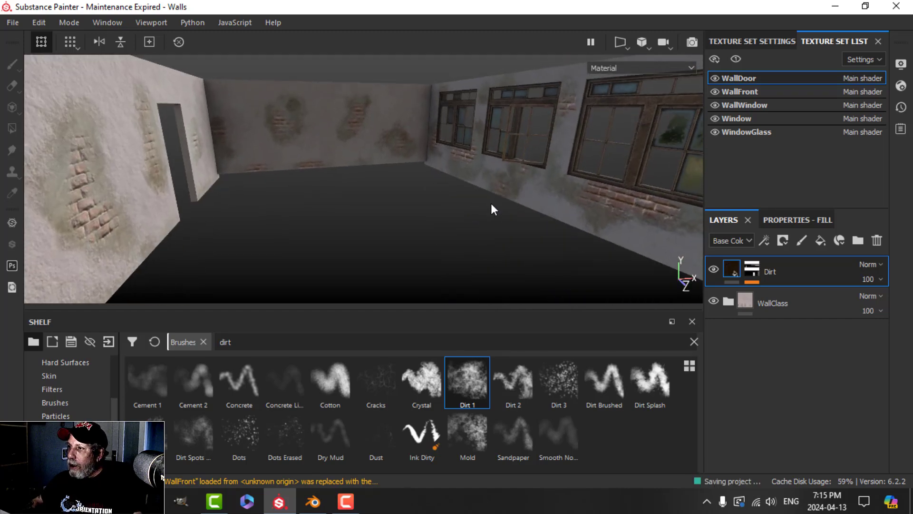
alt+drag(418, 211, 444, 192)
scroll(481, 202, down, 2)
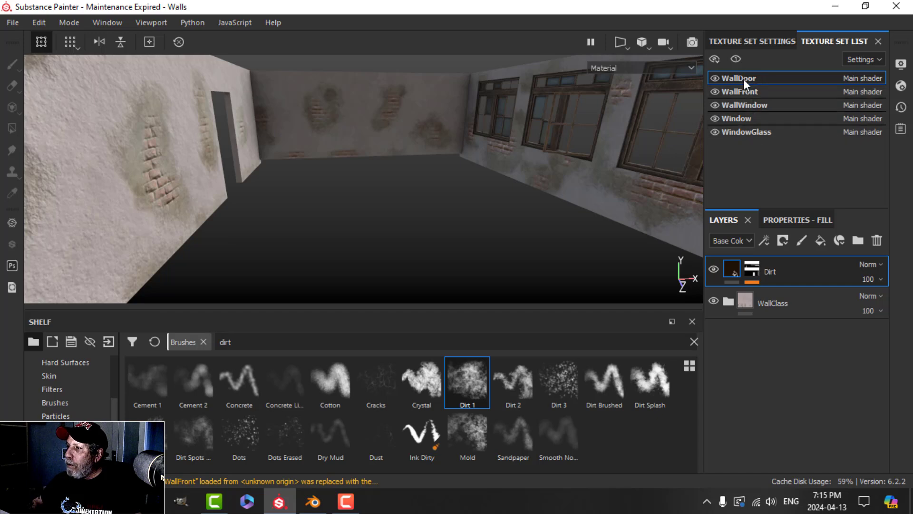
mouse_move(384, 181)
alt+mouse_down()
mouse_move(410, 186)
mouse_move(371, 184)
alt+mouse_up()
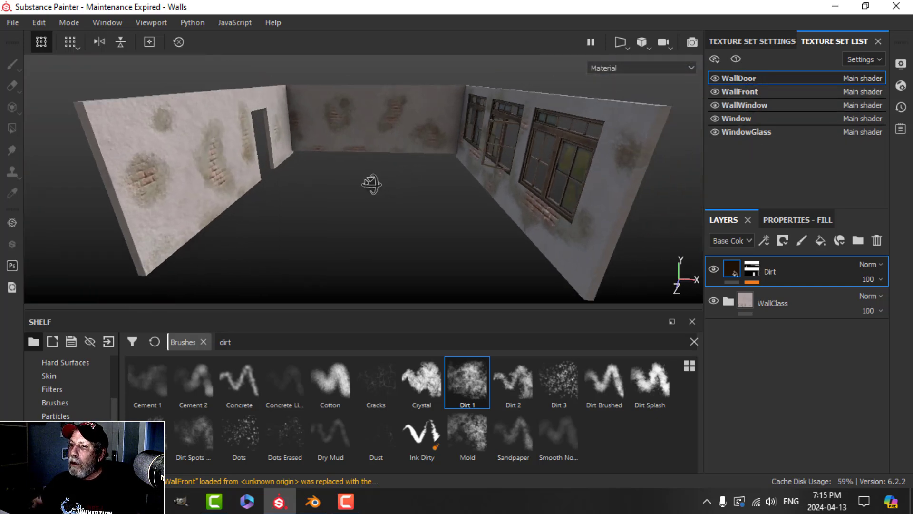
Step: Review the WallDoor texture set settings at 2048 resolution
click(741, 41)
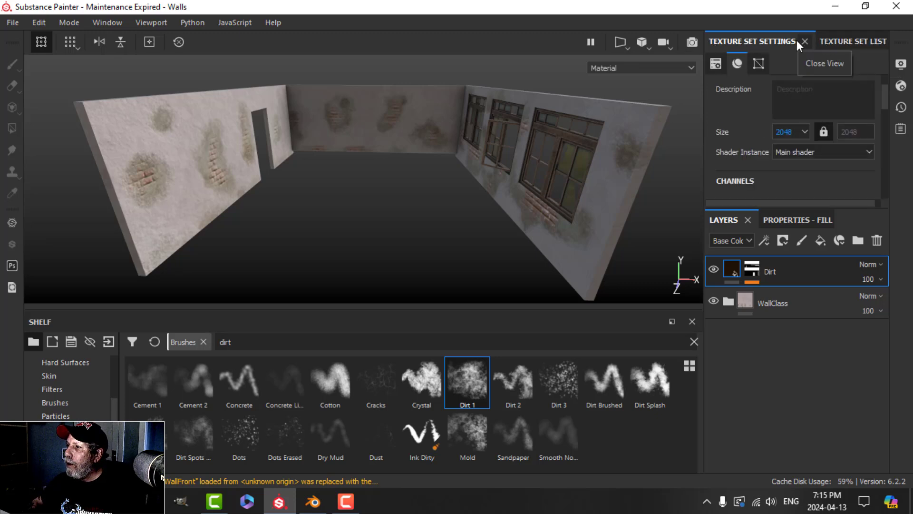
click(830, 42)
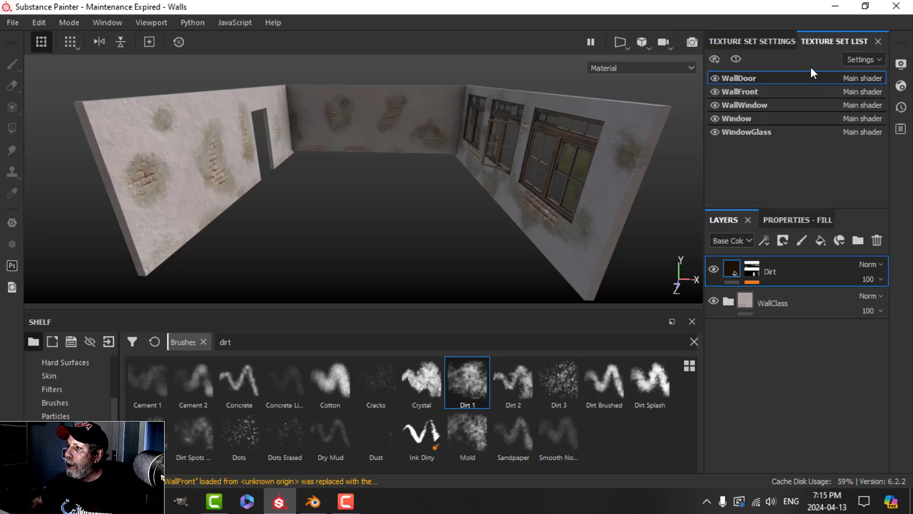
click(750, 41)
click(13, 22)
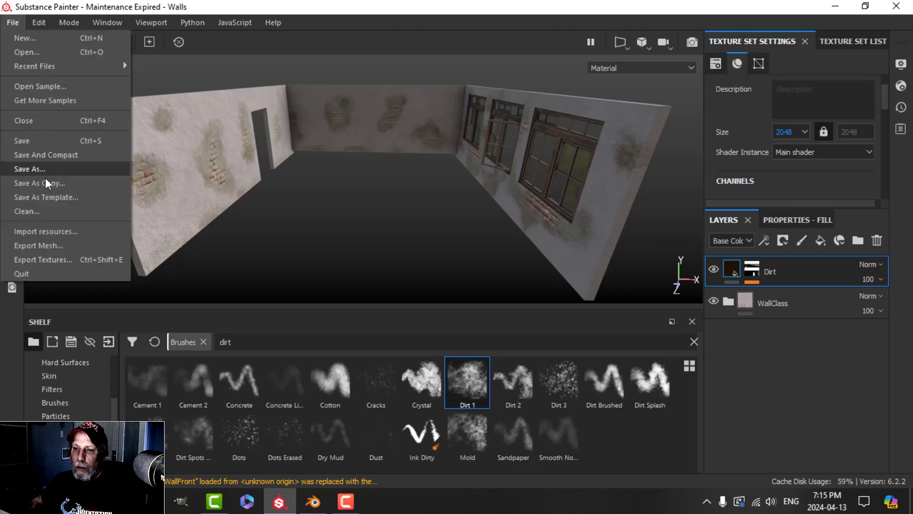
Step: Choose the PBR Metallic Roughness output template in the texture export settings
click(58, 259)
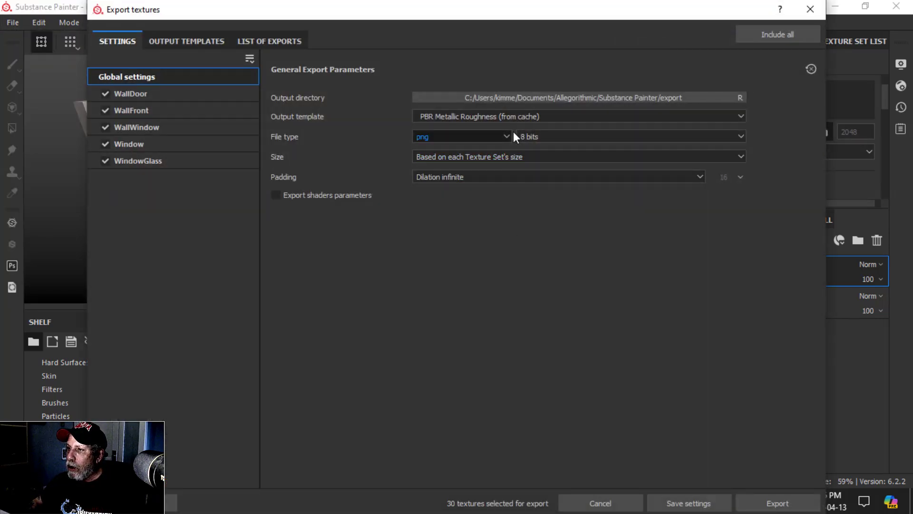
click(516, 117)
scroll(521, 192, up, 5)
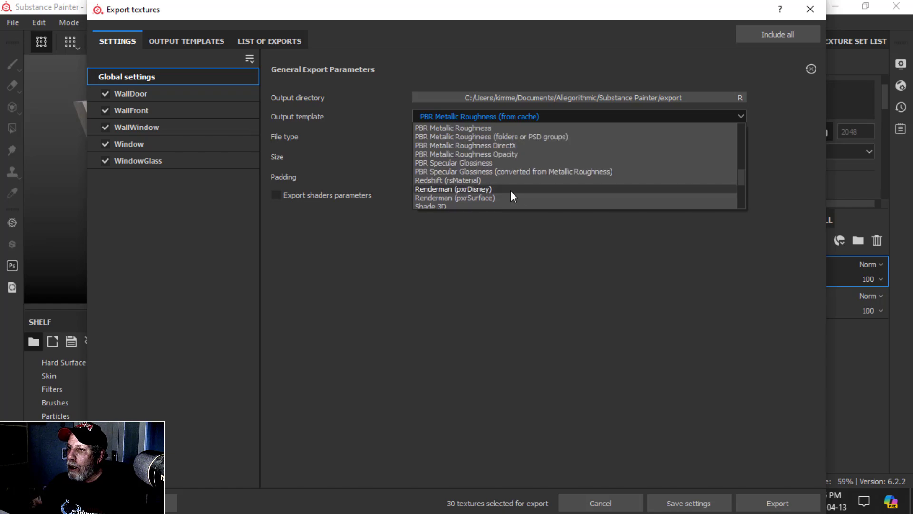
click(458, 128)
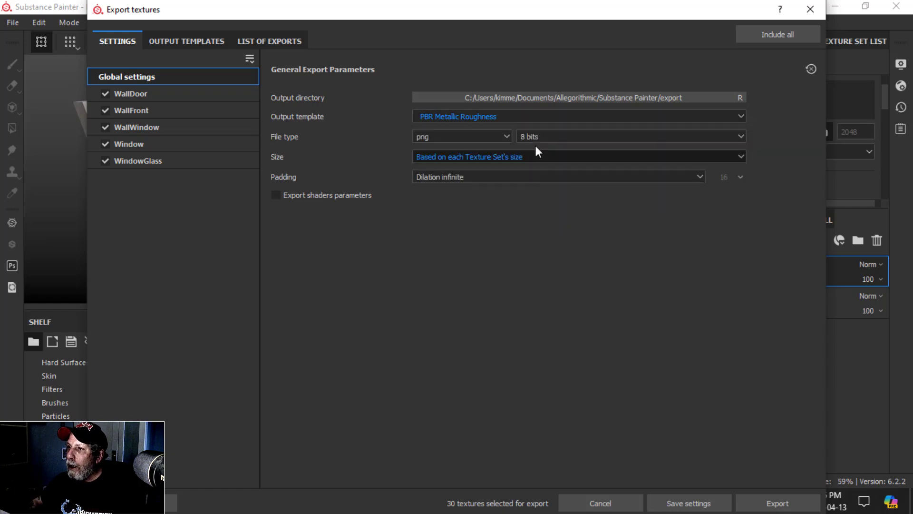
Step: Set the export output folder to TEXTURES POST APOCALYPTIC CLASSROOM
click(554, 97)
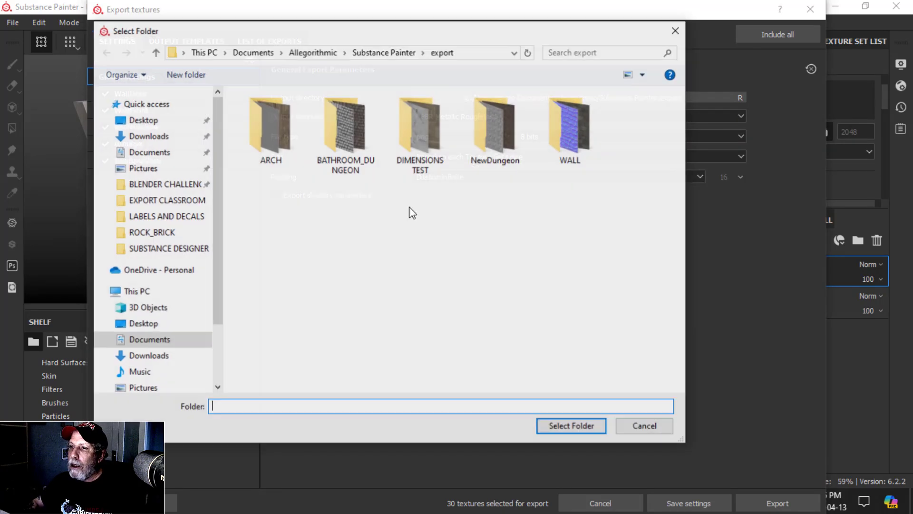
click(159, 200)
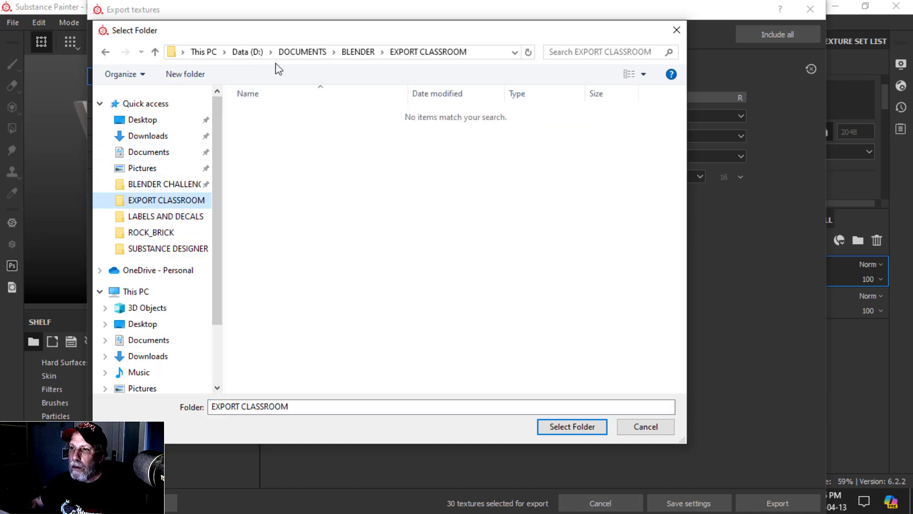
click(352, 54)
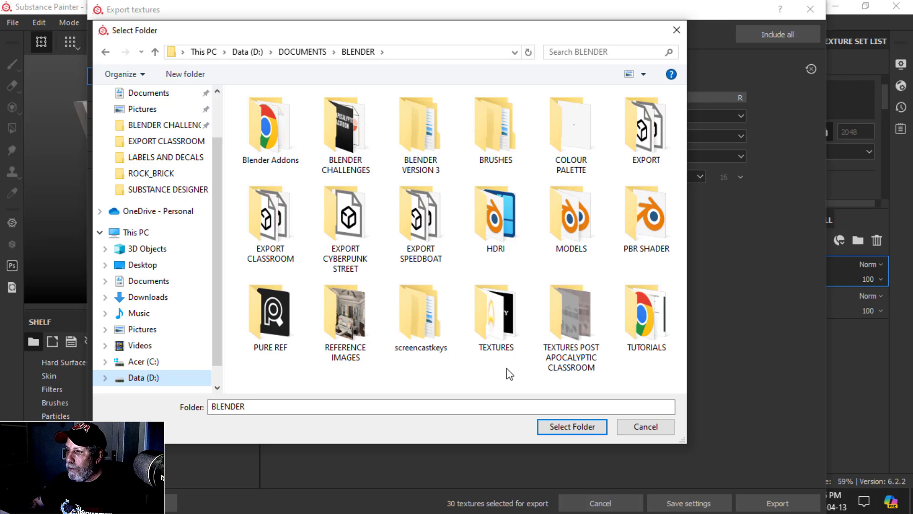
click(566, 319)
click(592, 426)
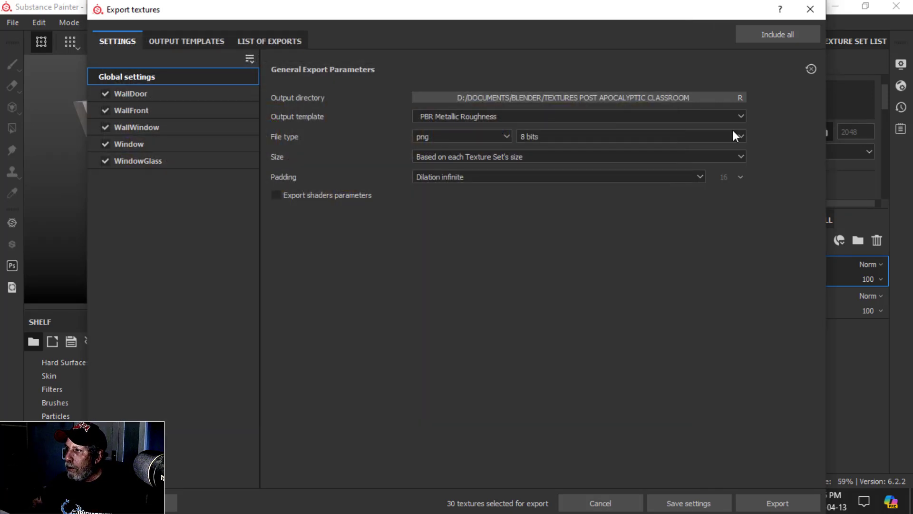
Step: Export all 30 textures, then close the export window and minimize Substance Painter
drag(735, 3, 684, 15)
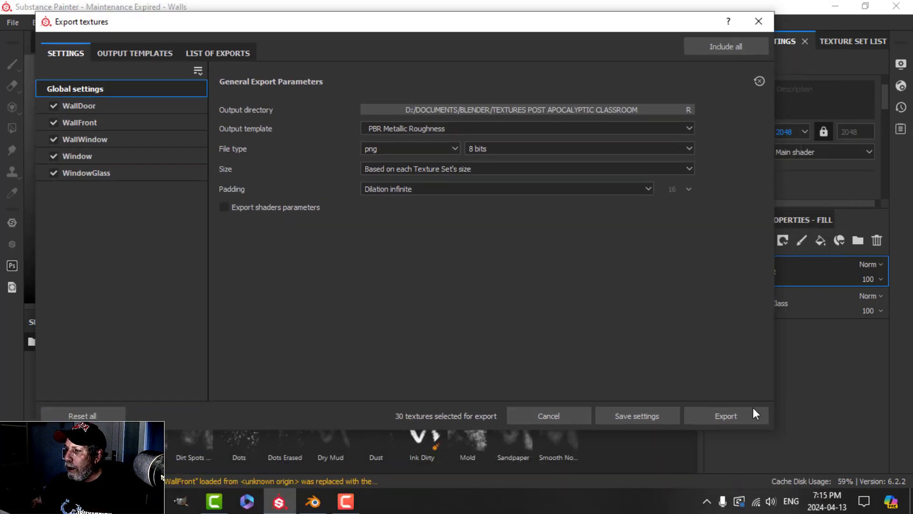
click(741, 417)
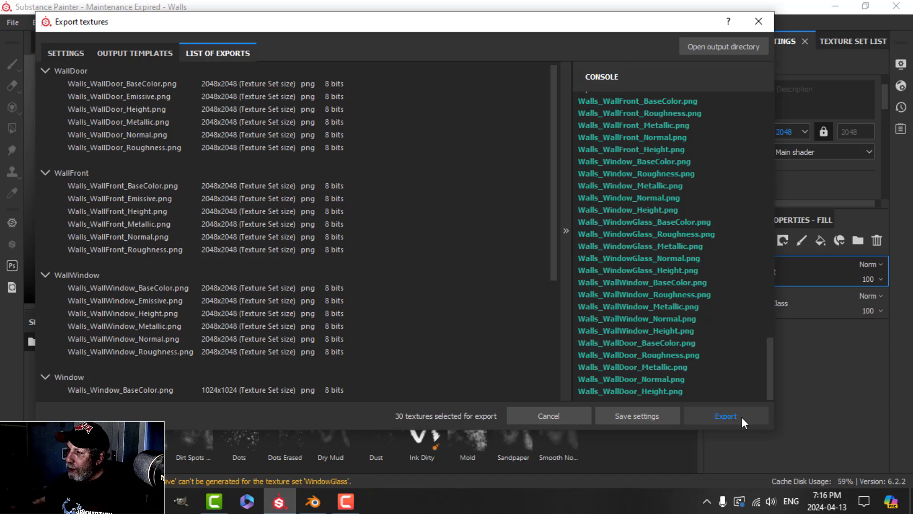
click(760, 21)
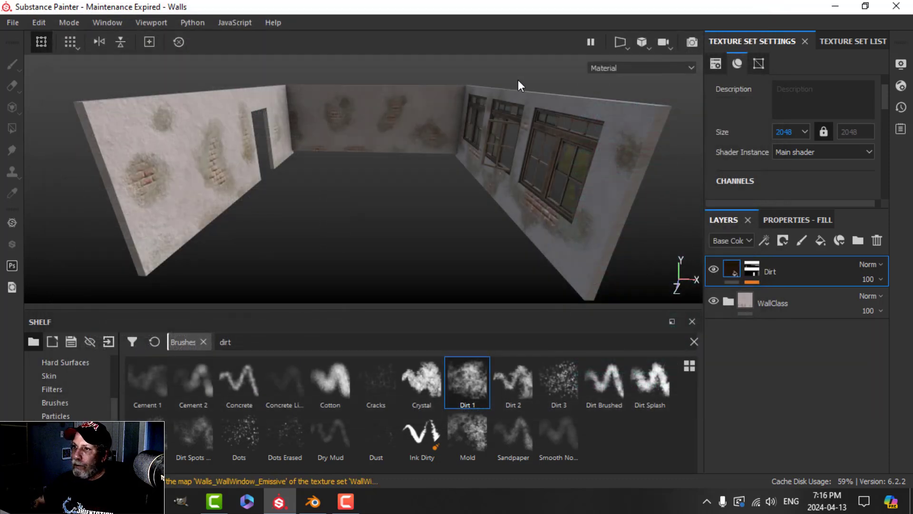
click(831, 5)
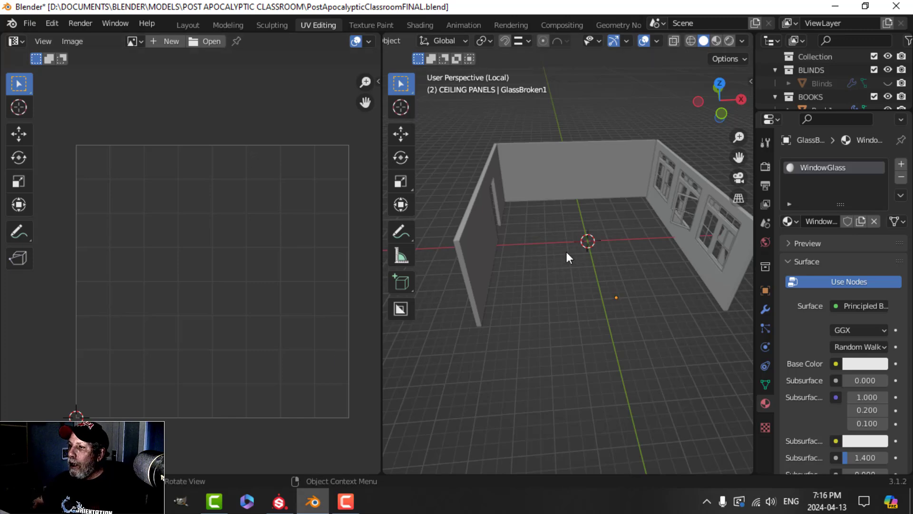
Step: Save, copy the eight wall and window objects, and open PostApocalypticClassroomAssets.blend
key(a)
middle_drag(597, 259, 563, 252)
key(ctrl+s)
key(ctrl+c)
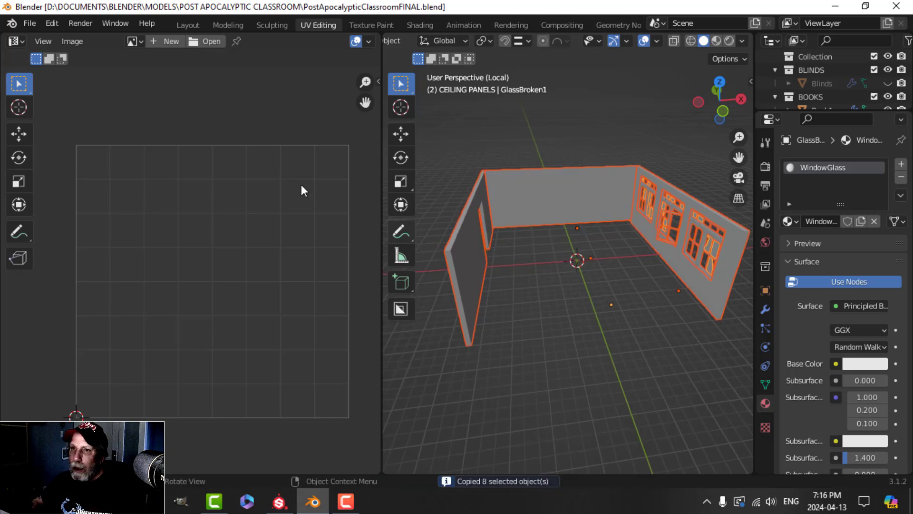
click(29, 24)
mouse_move(80, 64)
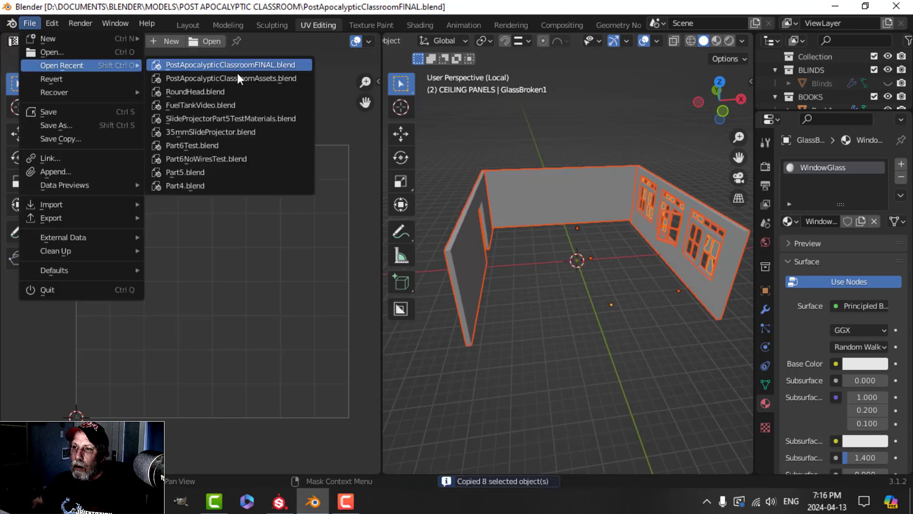
click(304, 82)
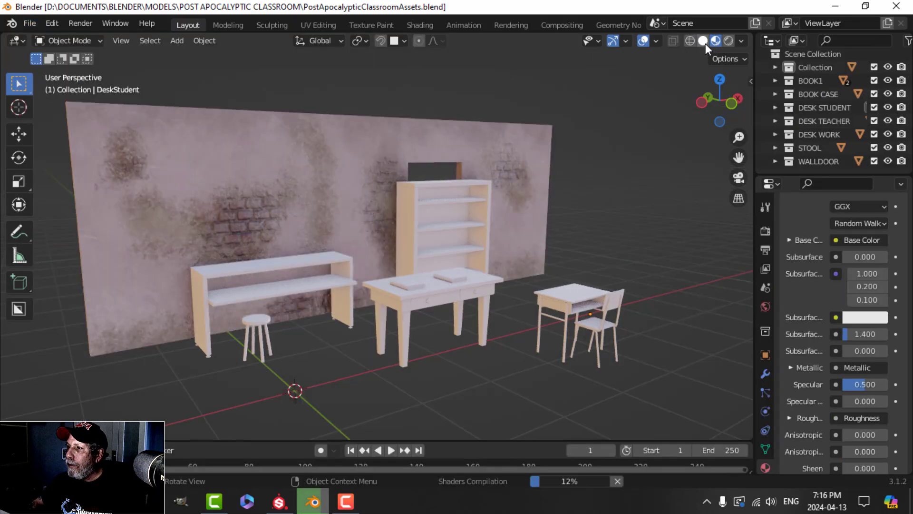
Step: Switch to solid shading, delete the back wall, then undo the deletion
key(z)
click(332, 153)
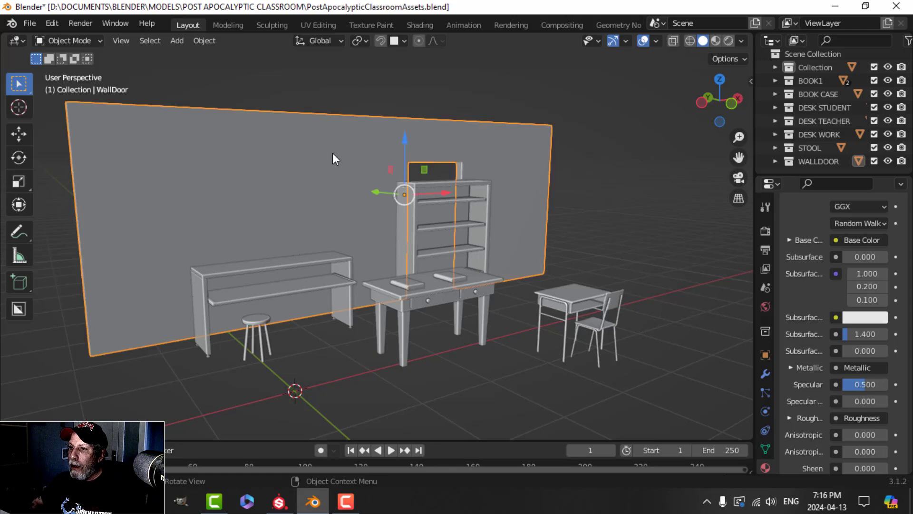
key(x)
click(375, 152)
middle_drag(337, 193, 477, 199)
key(ctrl+z)
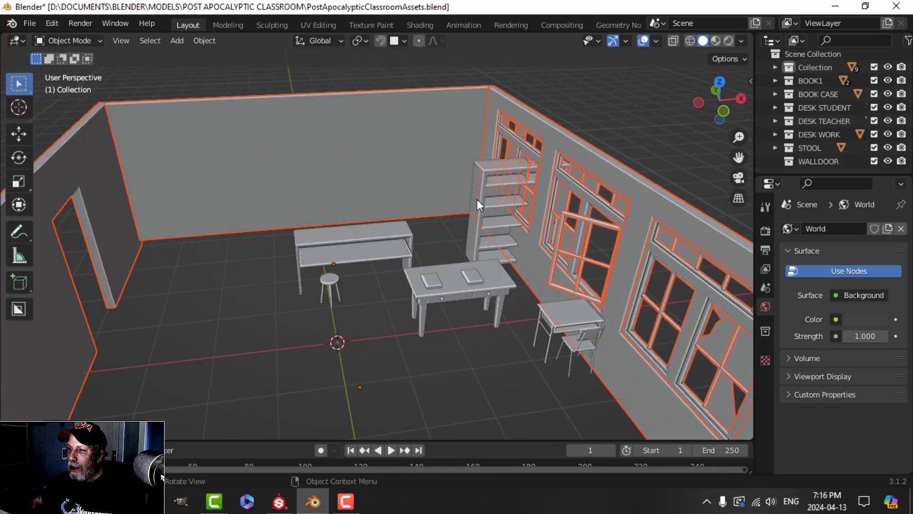
Step: Select BookCase2 and slide it along the X and Y axes
click(477, 196)
middle_drag(440, 239, 438, 244)
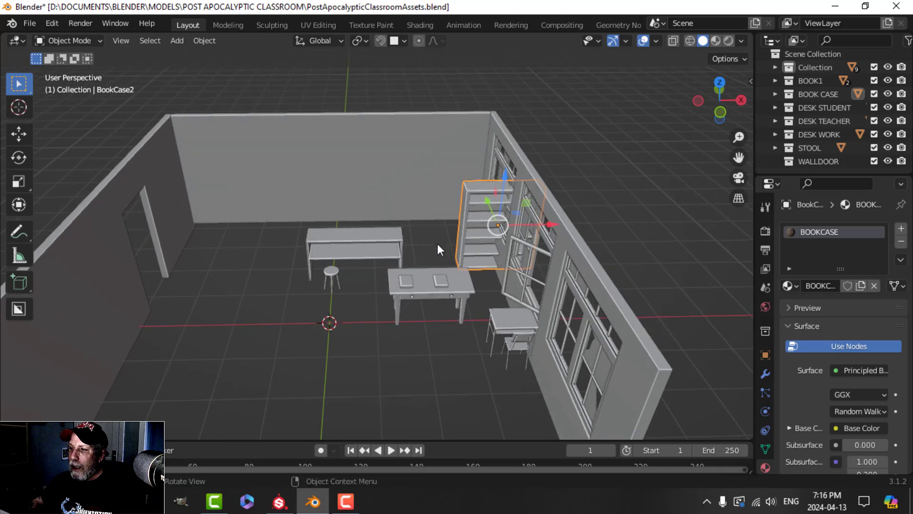
drag(548, 221, 284, 226)
middle_drag(302, 245, 291, 270)
drag(248, 187, 235, 226)
shift+middle_drag(228, 268, 270, 244)
Step: Rotate the bookcase 90° around Z and push it back against the side wall
text(rz90)
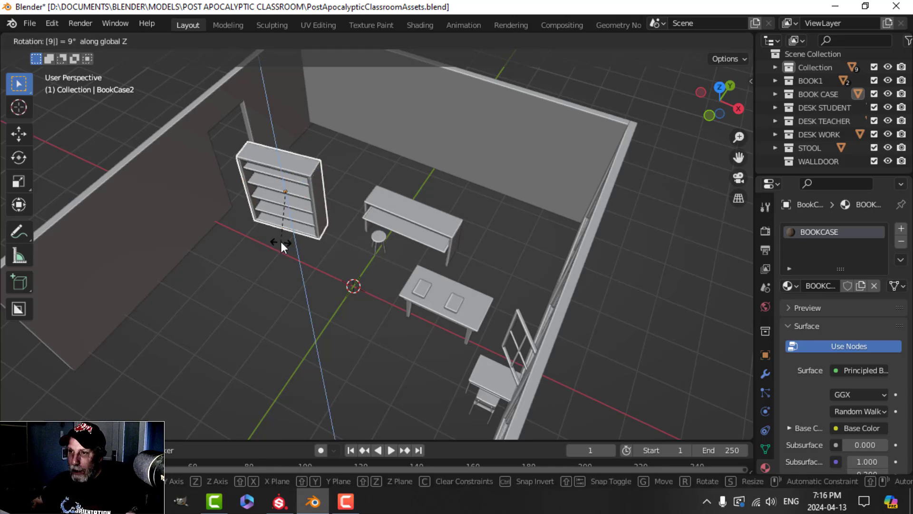
key(Return)
drag(331, 211, 278, 205)
middle_drag(280, 207, 365, 244)
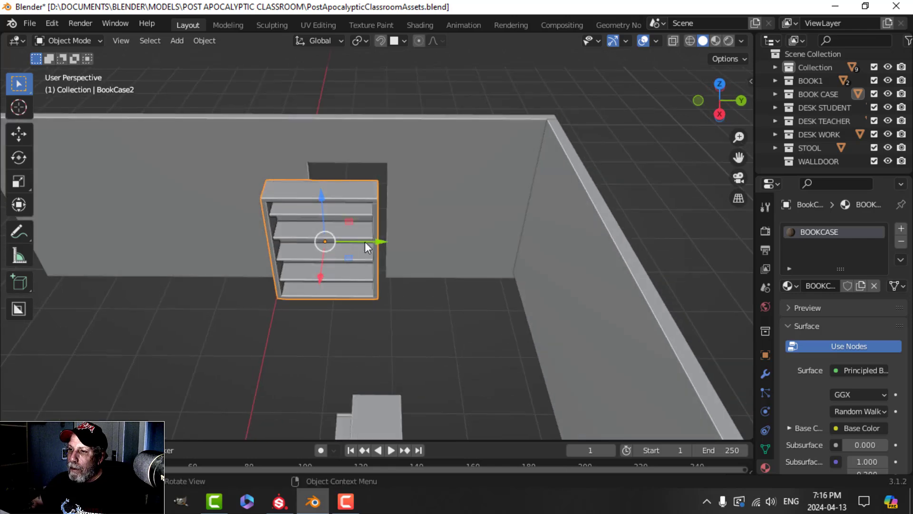
drag(365, 243, 397, 241)
middle_drag(397, 241, 360, 293)
mouse_move(338, 294)
mouse_down()
mouse_move(316, 295)
mouse_move(323, 287)
mouse_up()
middle_drag(324, 287, 316, 255)
drag(366, 234, 383, 231)
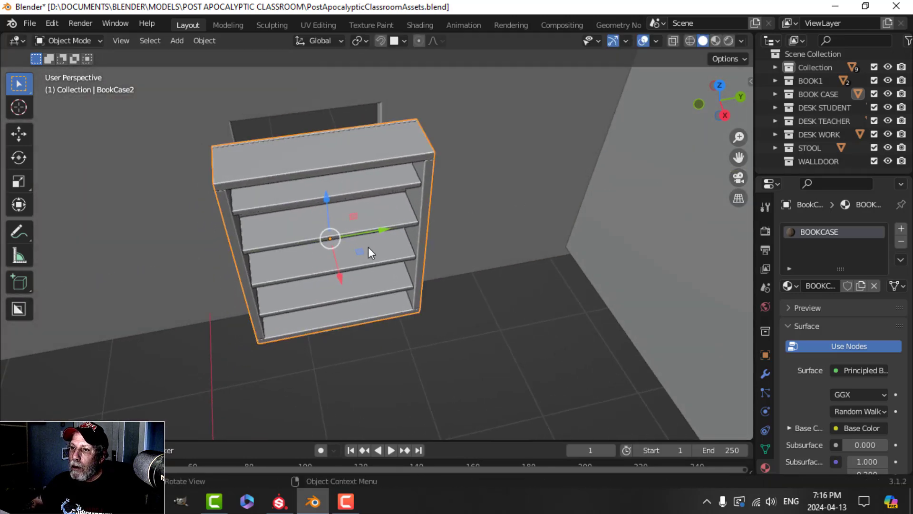
middle_drag(368, 247, 507, 233)
scroll(457, 262, up, 2)
mouse_move(456, 261)
middle_down()
mouse_move(387, 255)
mouse_move(369, 210)
mouse_move(395, 217)
mouse_move(376, 241)
mouse_move(318, 181)
mouse_move(441, 235)
mouse_move(339, 237)
middle_up()
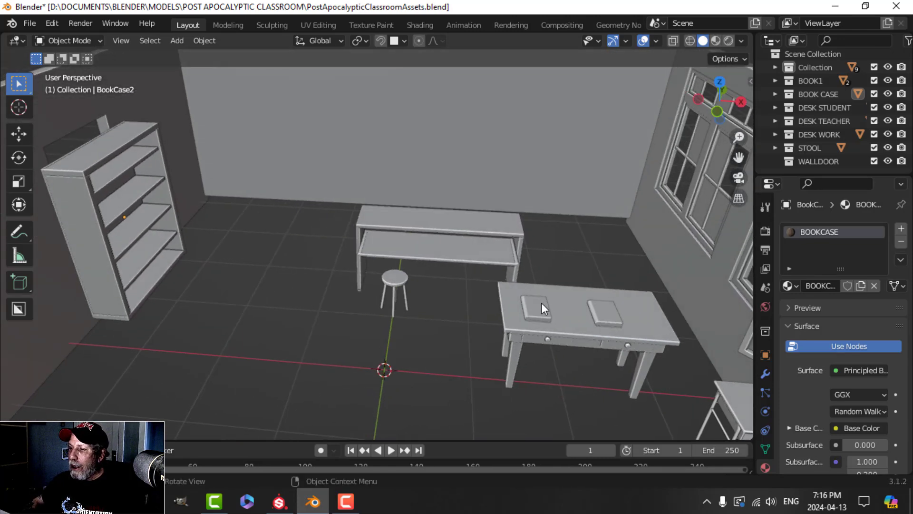
Step: Slide the work bench along X and Y and move the stool beside it
click(460, 244)
middle_drag(445, 260, 478, 288)
drag(441, 266, 344, 270)
middle_drag(373, 273, 424, 224)
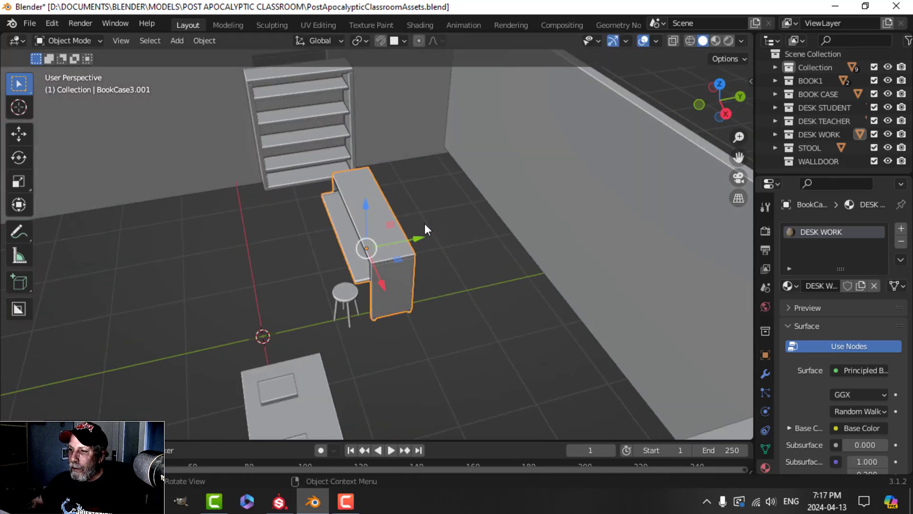
drag(412, 237, 525, 205)
click(352, 291)
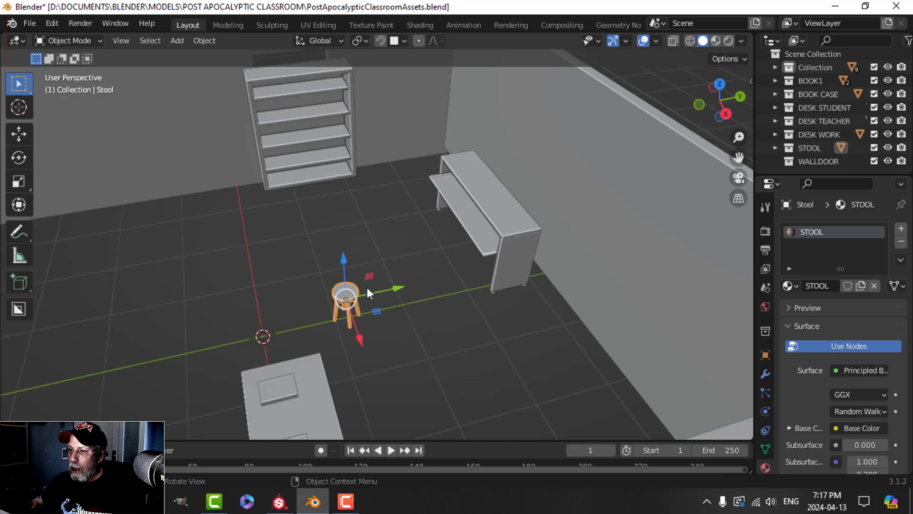
drag(392, 285, 477, 262)
drag(472, 312, 450, 276)
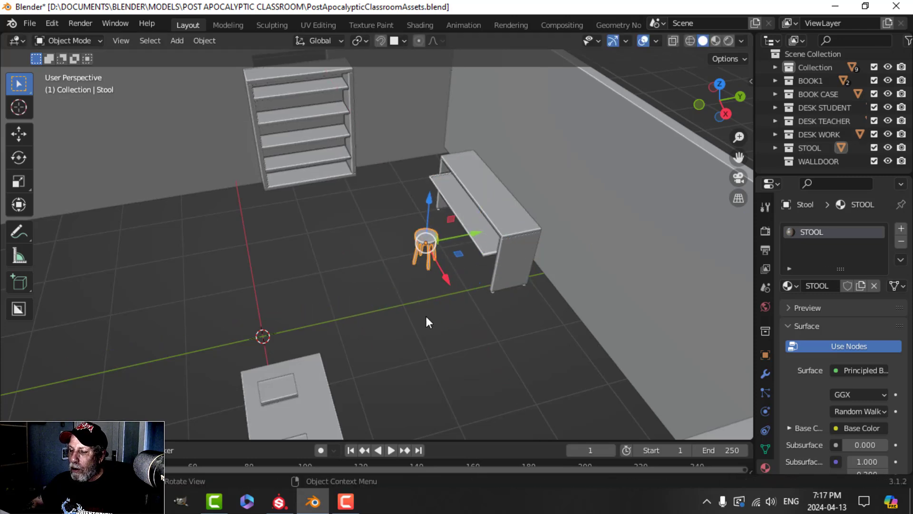
shift+middle_drag(376, 329, 373, 253)
Step: Shift the teacher's desk and its two books about 2.18 m along X beside the student desk
click(376, 299)
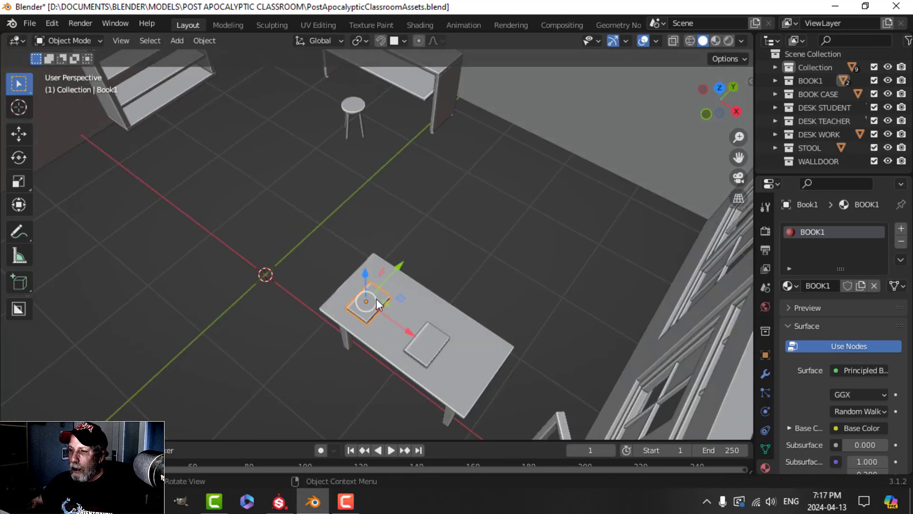
shift+click(426, 328)
shift+click(477, 340)
middle_drag(442, 366, 474, 255)
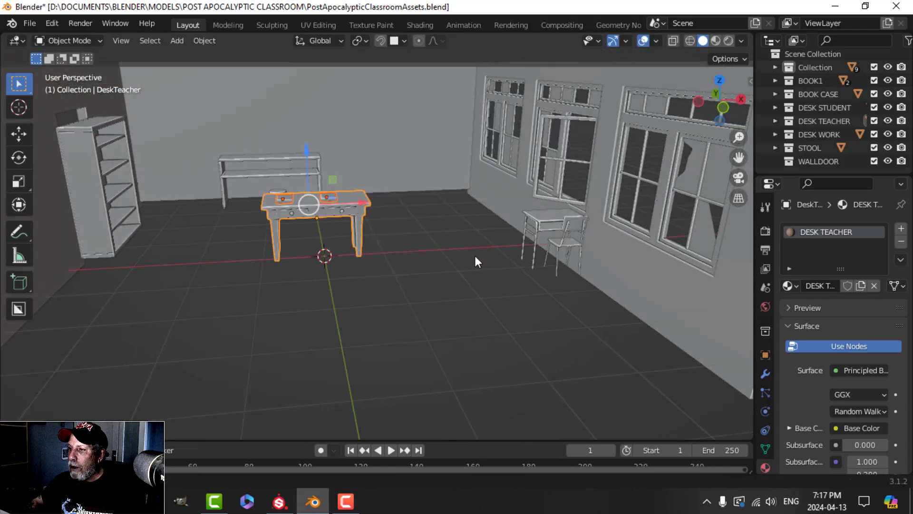
click(551, 223)
key(g)
key(x)
click(268, 279)
Step: Preview the rearranged furniture in Material Preview shading
middle_drag(269, 279, 327, 263)
scroll(362, 222, up, 3)
mouse_move(236, 179)
shift+middle_down()
mouse_move(361, 222)
mouse_move(418, 230)
mouse_move(358, 241)
mouse_move(379, 226)
mouse_move(407, 230)
mouse_move(383, 253)
mouse_move(314, 257)
shift+middle_up()
click(717, 40)
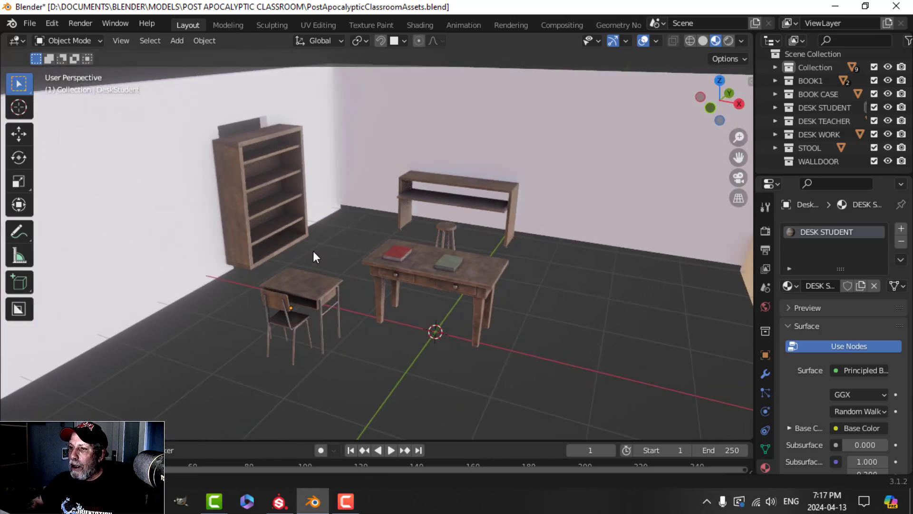
Step: Save the file and assign the WallDoor material to the door wall in Shading
click(703, 40)
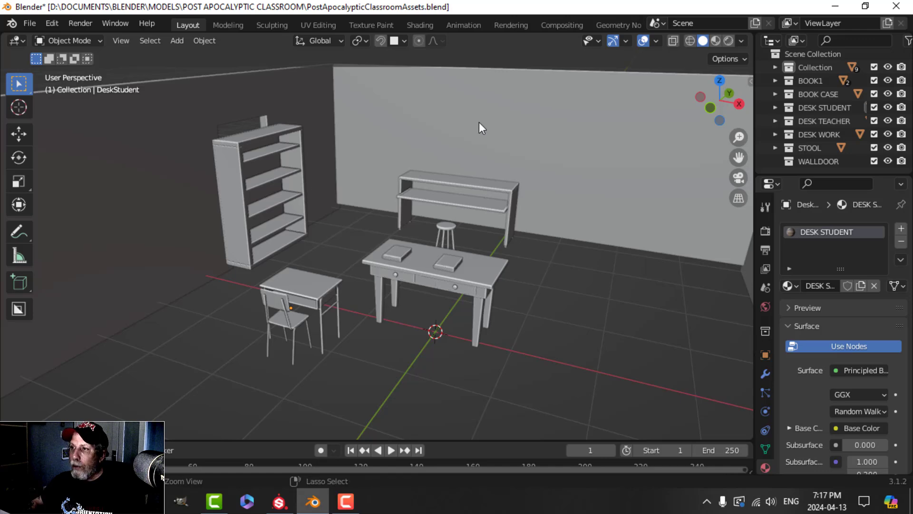
key(ctrl+s)
click(254, 103)
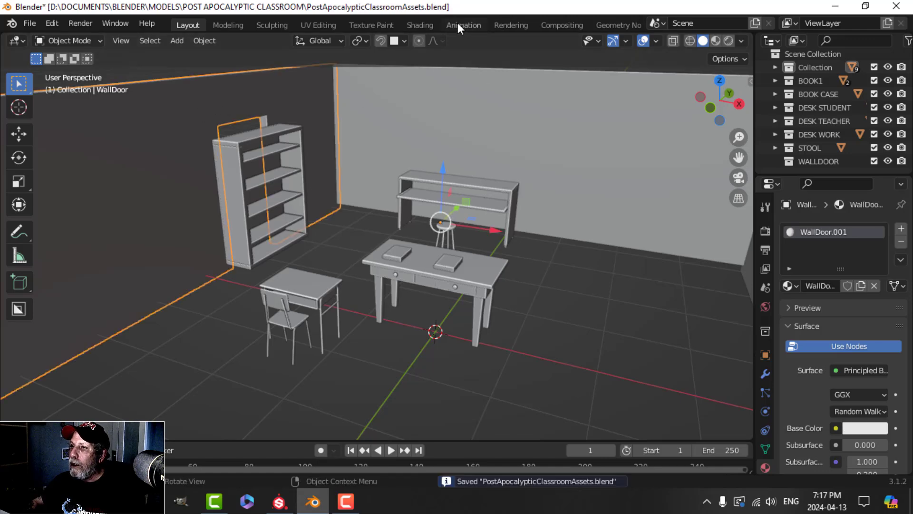
click(420, 25)
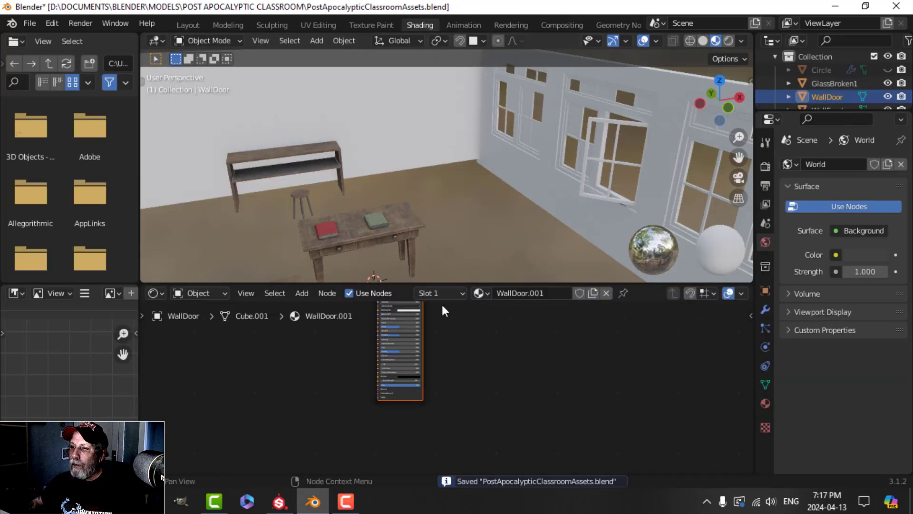
middle_drag(327, 176, 375, 211)
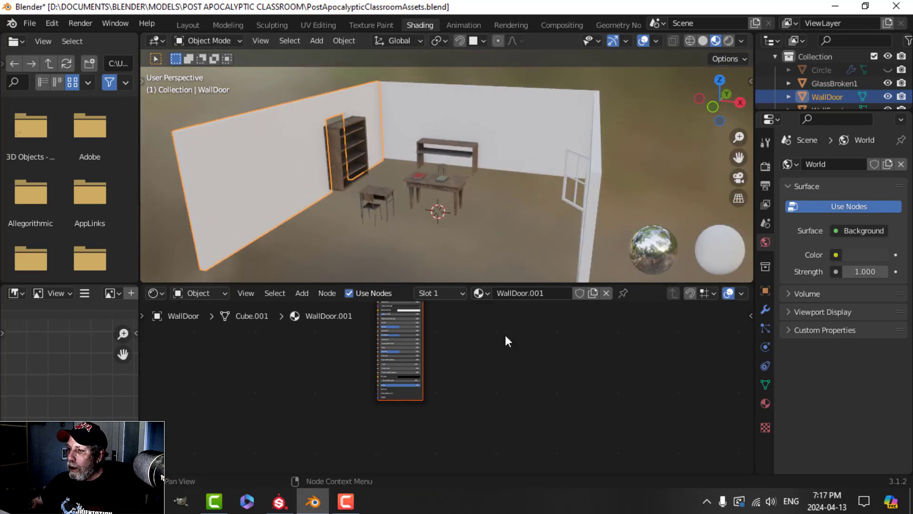
click(480, 293)
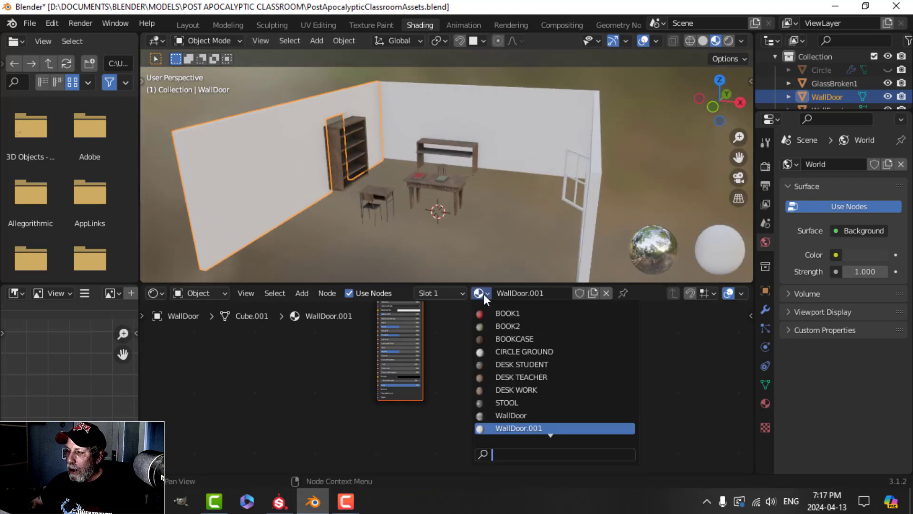
click(511, 415)
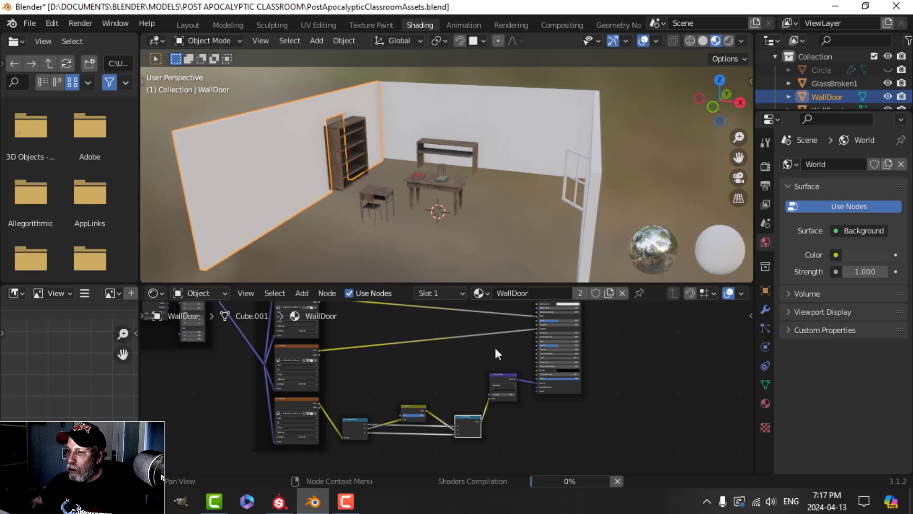
Step: Delete the texture nodes feeding the WallDoor shader, leaving only shader and output
scroll(418, 355, down, 2)
scroll(457, 349, down, 3)
middle_drag(470, 353, 467, 367)
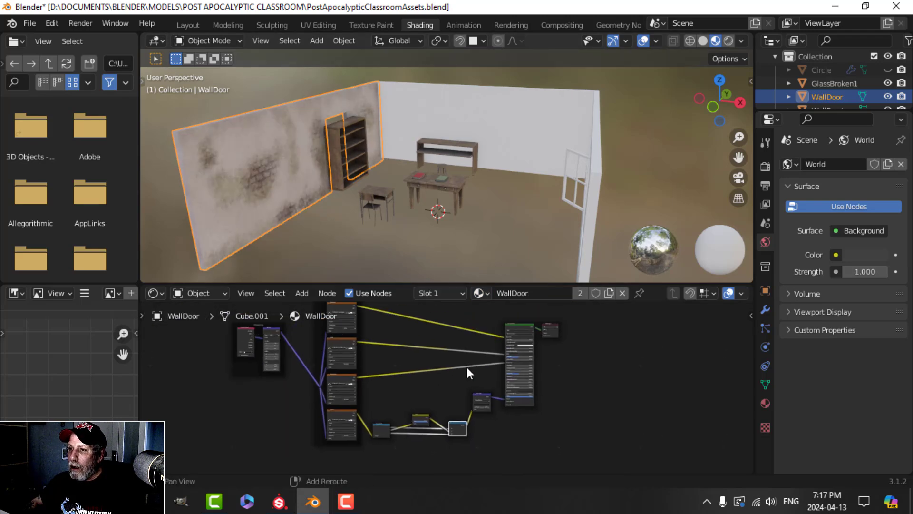
scroll(311, 183, up, 4)
middle_drag(297, 190, 335, 195)
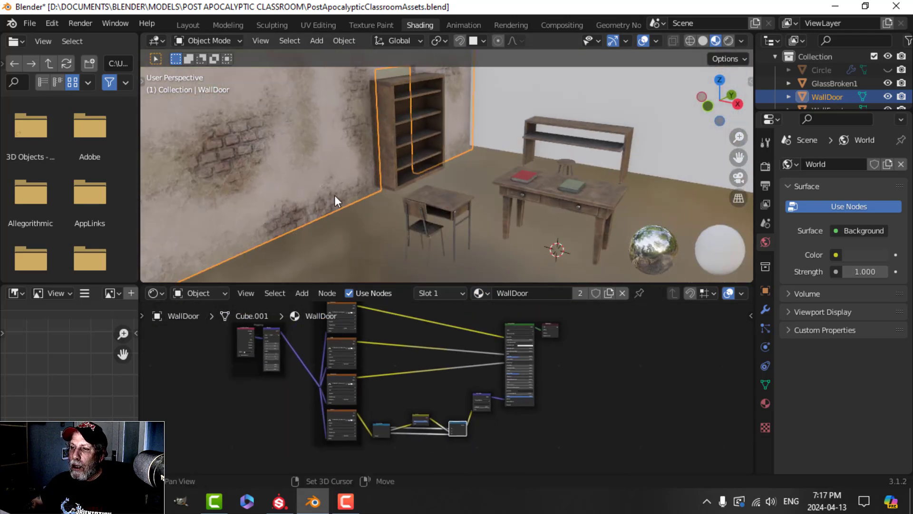
scroll(328, 195, down, 4)
scroll(510, 346, down, 2)
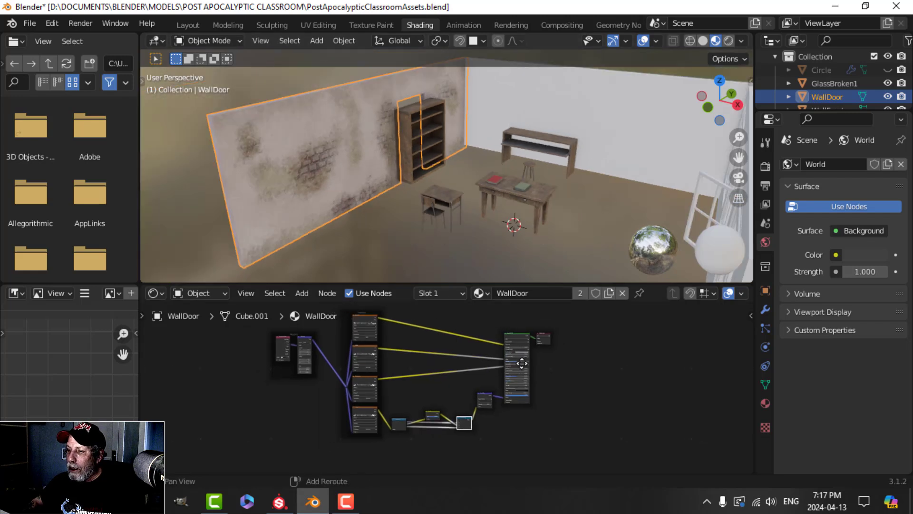
scroll(407, 361, down, 1)
middle_drag(409, 371, 412, 380)
click(261, 320)
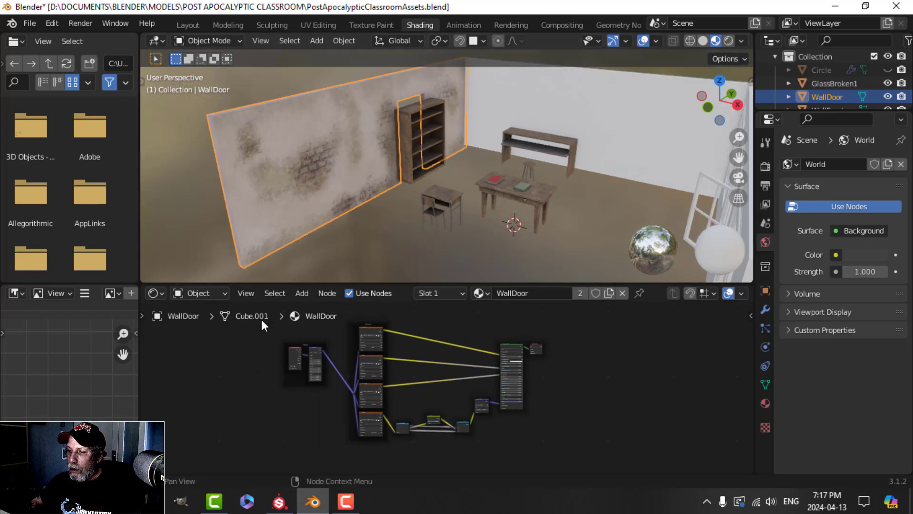
drag(262, 319, 484, 454)
key(Delete)
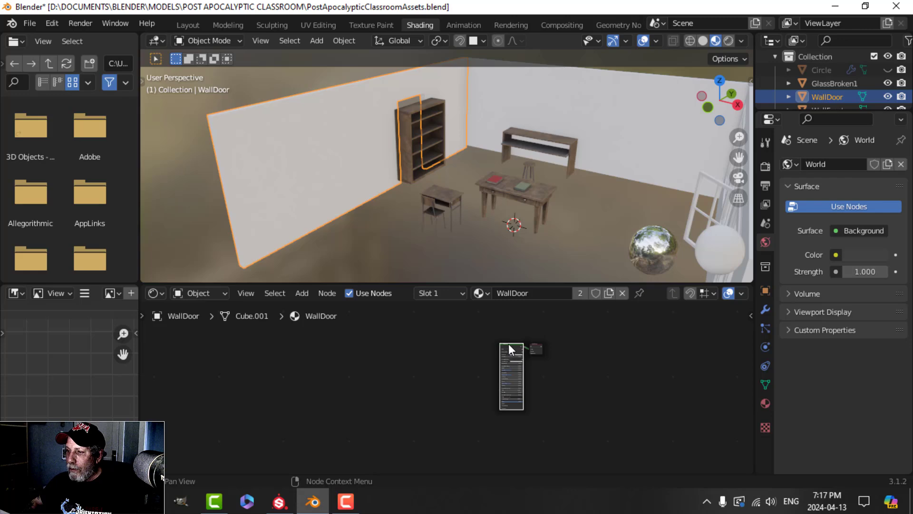
Step: Load the five Walls_WallDoor maps, BaseColor through Roughness, via Principled Texture Setup
key(ctrl+shift+t)
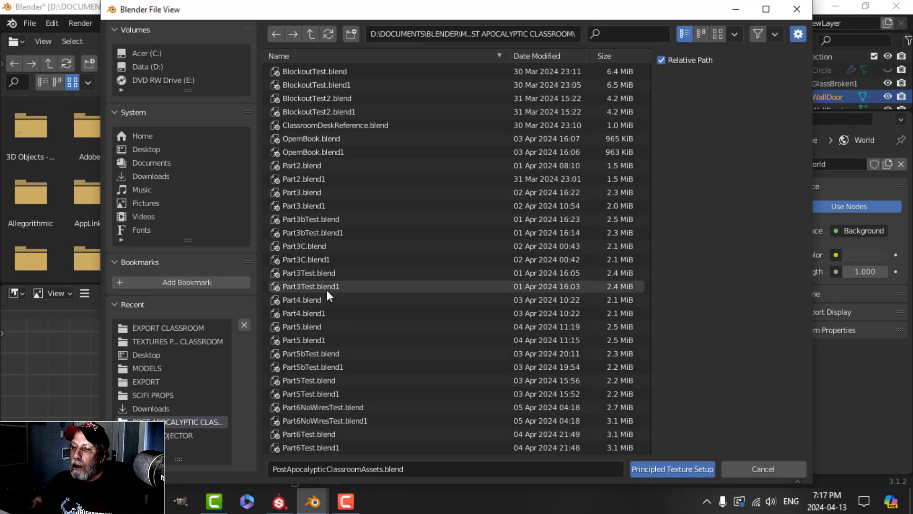
click(154, 342)
scroll(431, 352, down, 8)
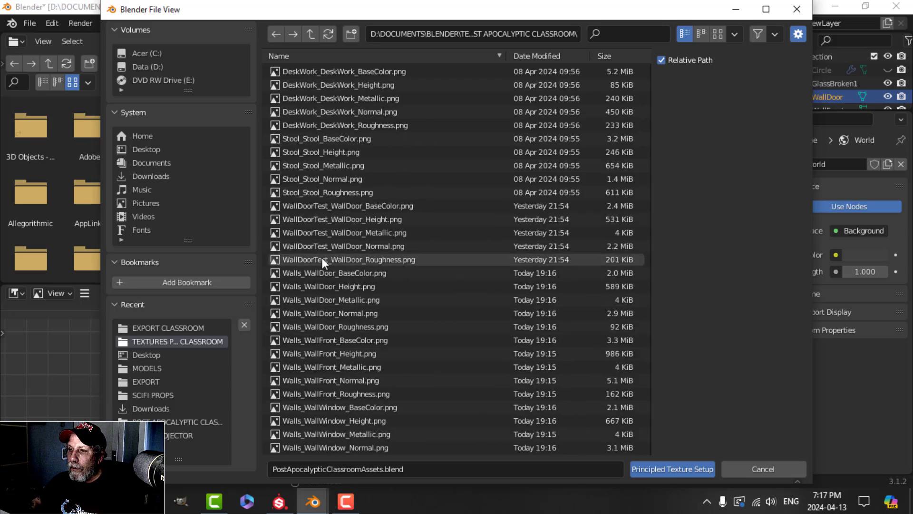
scroll(443, 326, down, 3)
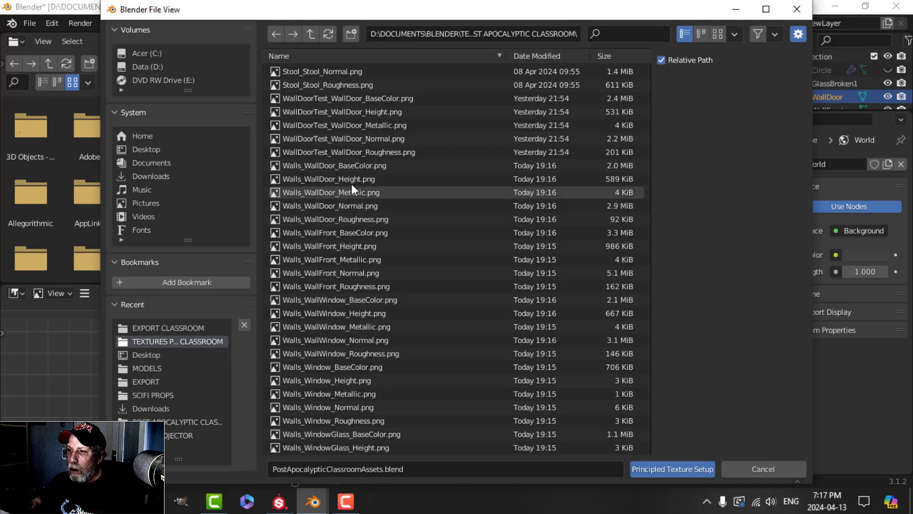
click(350, 165)
shift+click(353, 218)
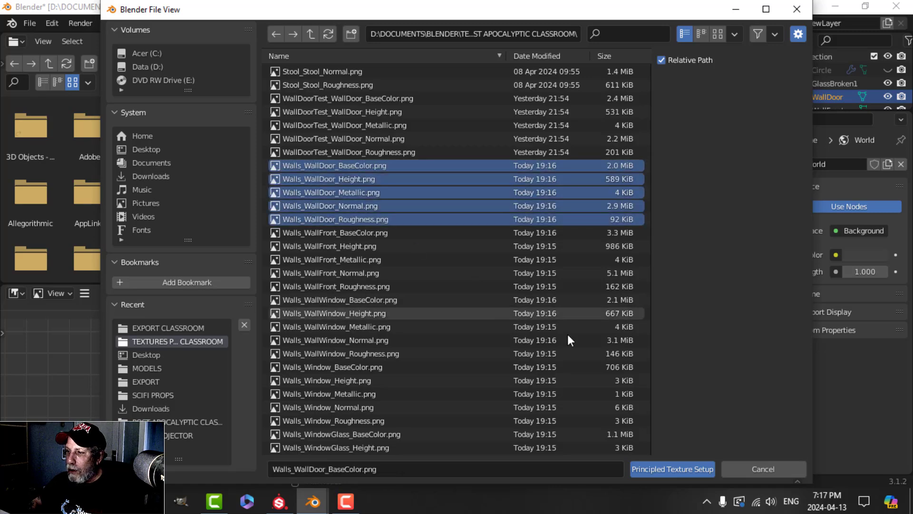
click(655, 469)
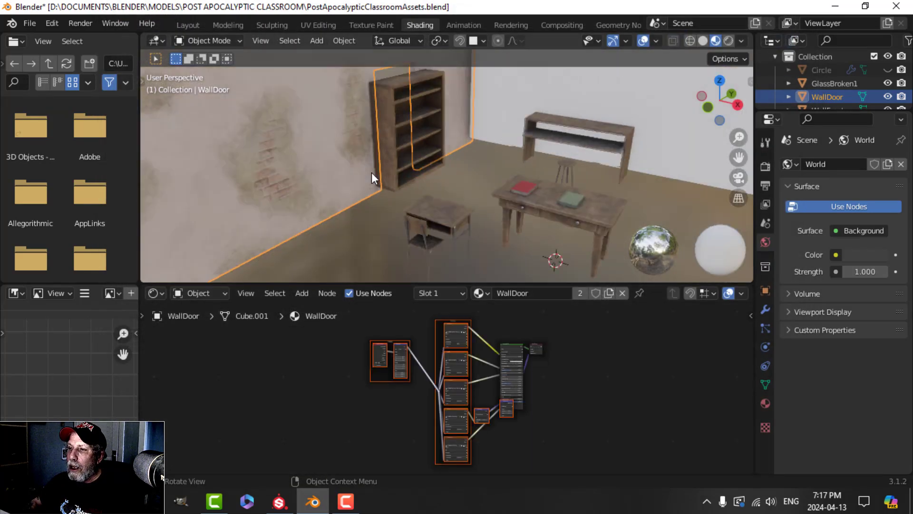
middle_drag(347, 170, 485, 121)
key(alt+a)
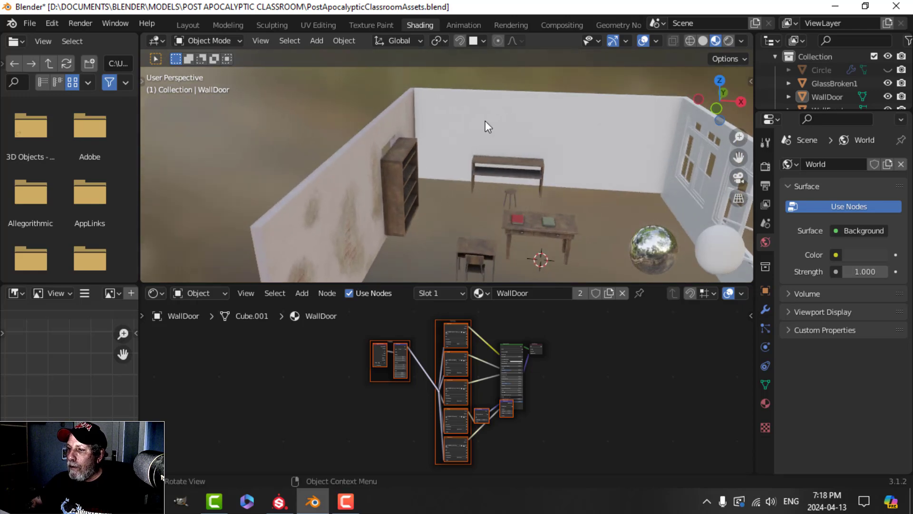
Step: Load the five Walls_WallFront PBR maps into the front wall's Principled BSDF material
click(485, 120)
click(417, 352)
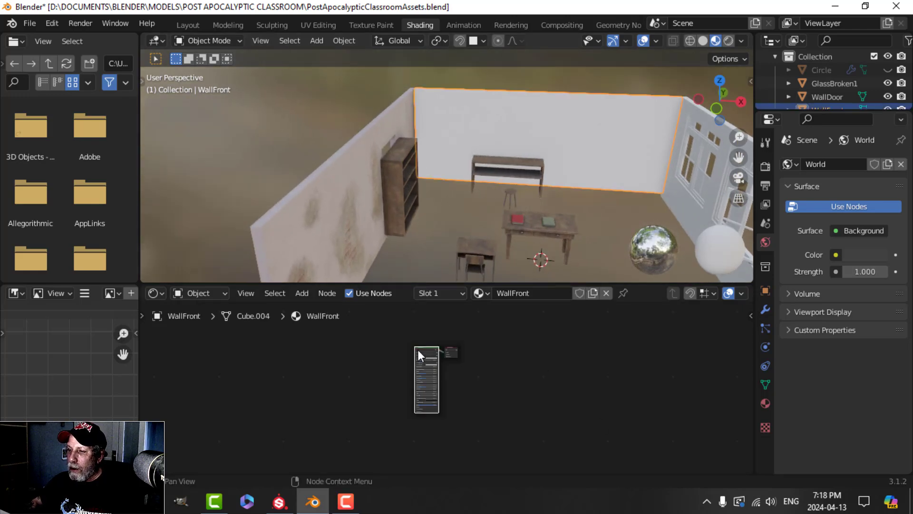
key(ctrl+shift+t)
scroll(418, 362, down, 8)
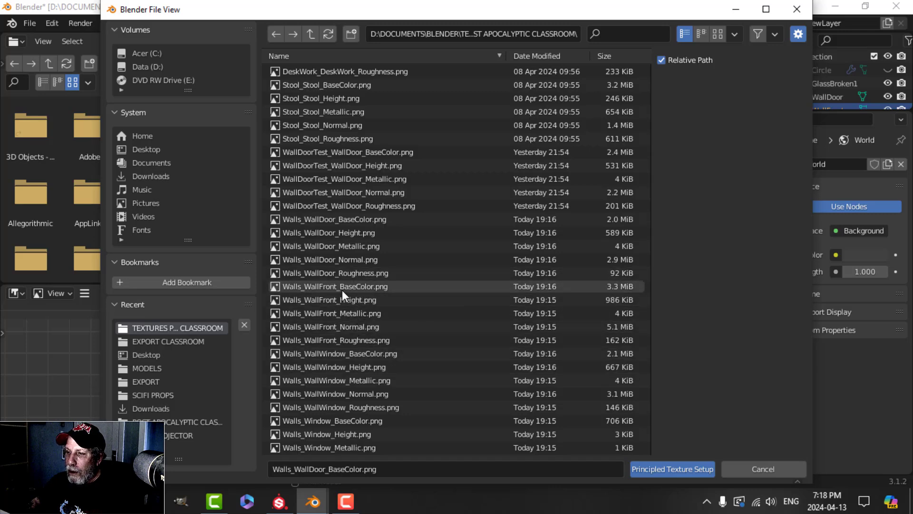
click(342, 287)
shift+click(359, 340)
click(634, 468)
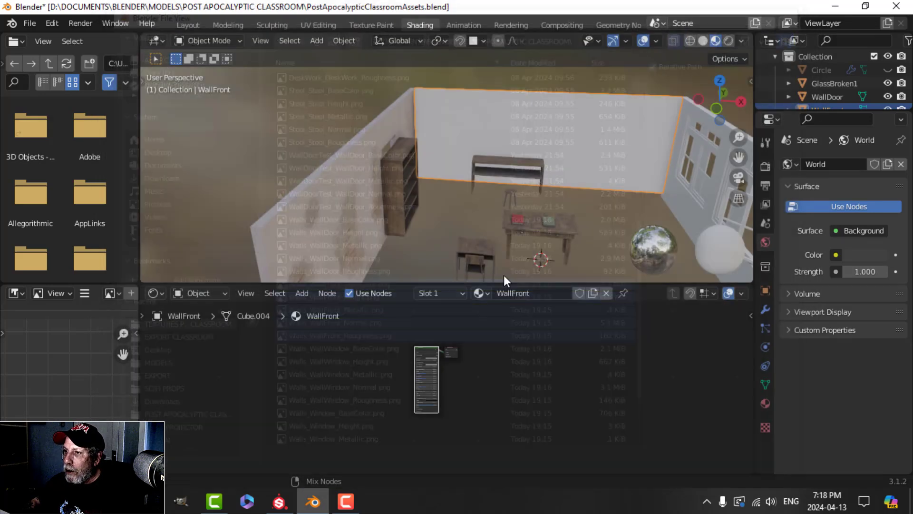
Step: Load the five Walls_WallWindow maps into the window wall's Principled BSDF material
middle_drag(423, 189, 490, 186)
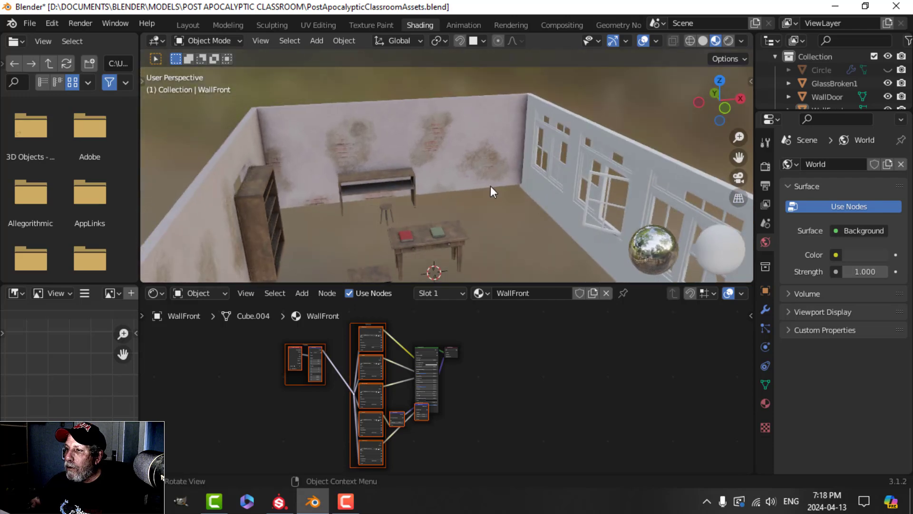
click(538, 192)
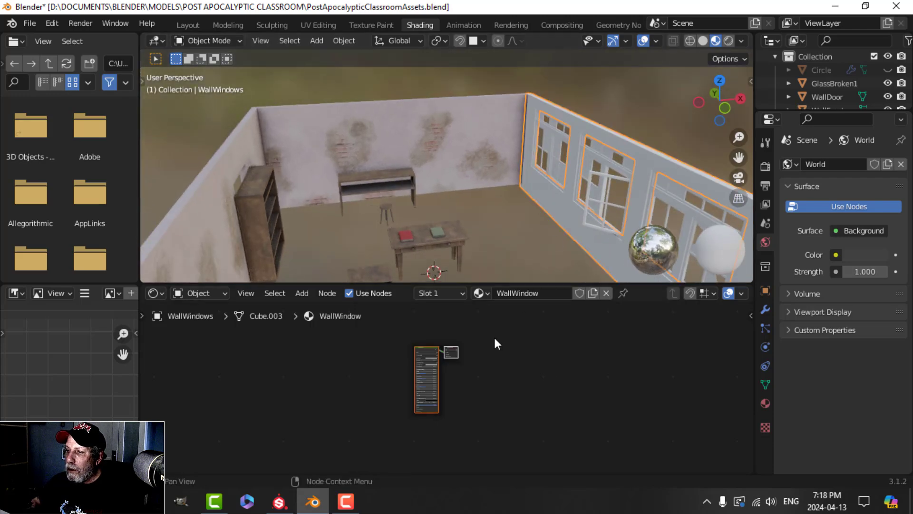
click(430, 352)
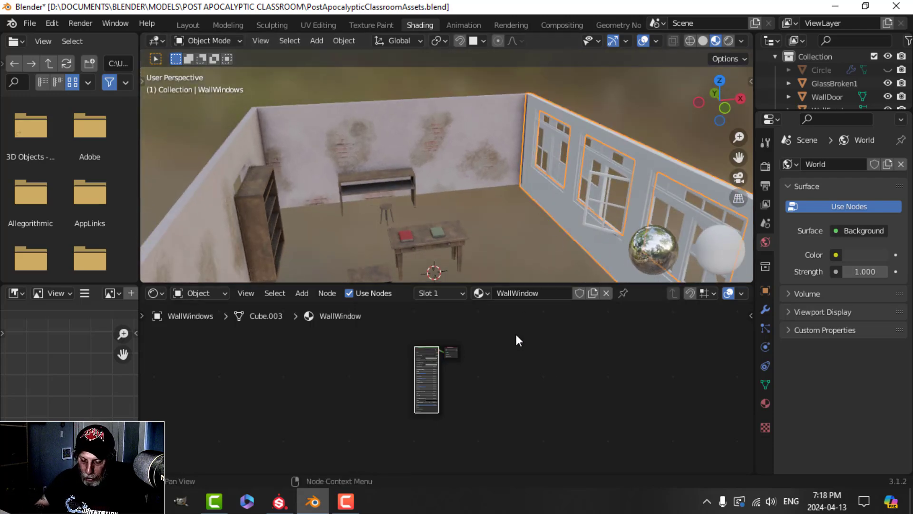
key(ctrl+shift+t)
scroll(413, 344, down, 6)
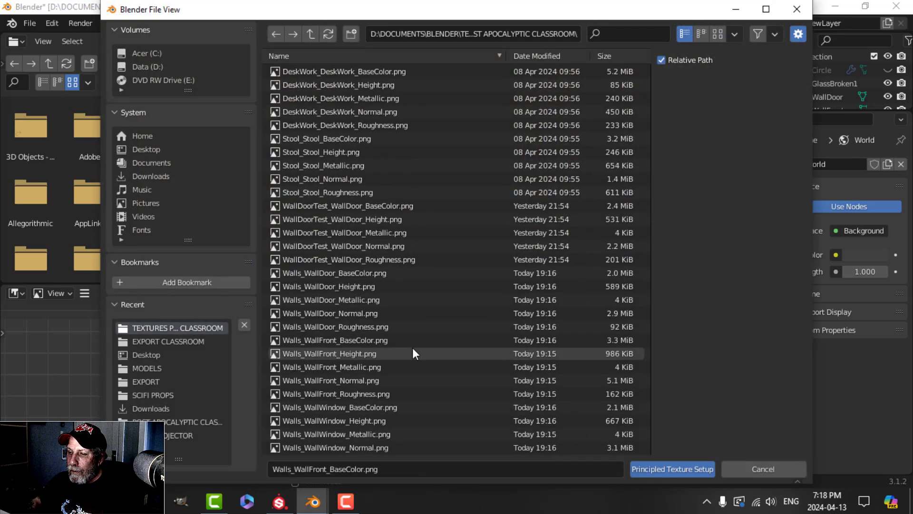
scroll(413, 352, down, 5)
click(364, 274)
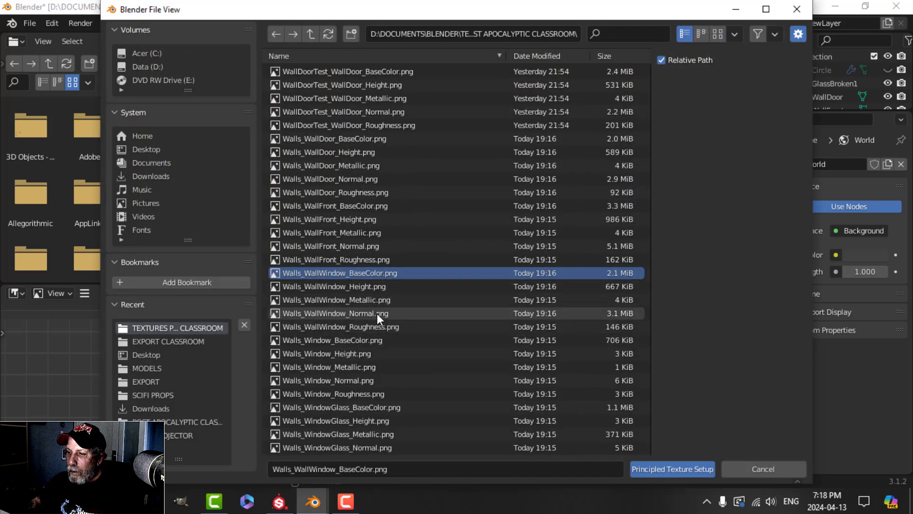
shift+click(376, 326)
click(668, 469)
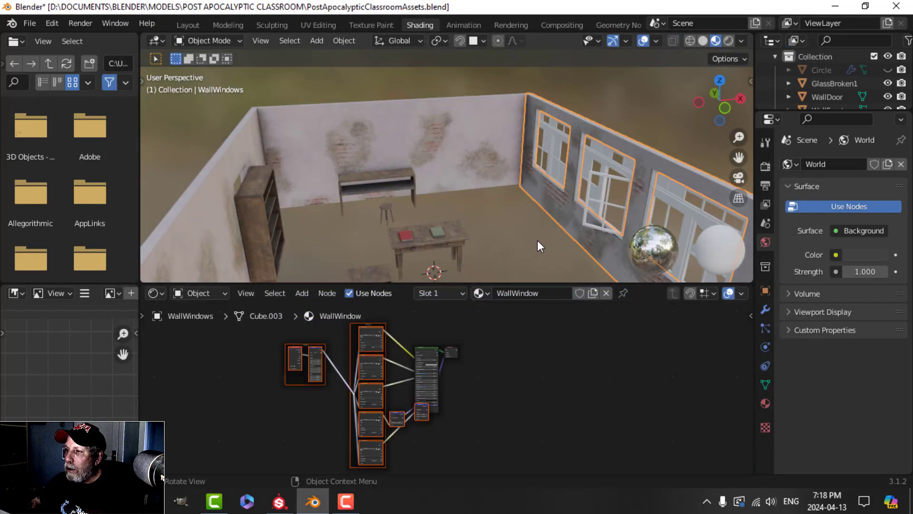
Step: Orbit around the classroom to inspect the textured walls, then select the window frame
middle_drag(578, 204, 439, 191)
scroll(493, 218, up, 3)
scroll(493, 217, down, 3)
scroll(452, 162, down, 2)
scroll(416, 198, up, 3)
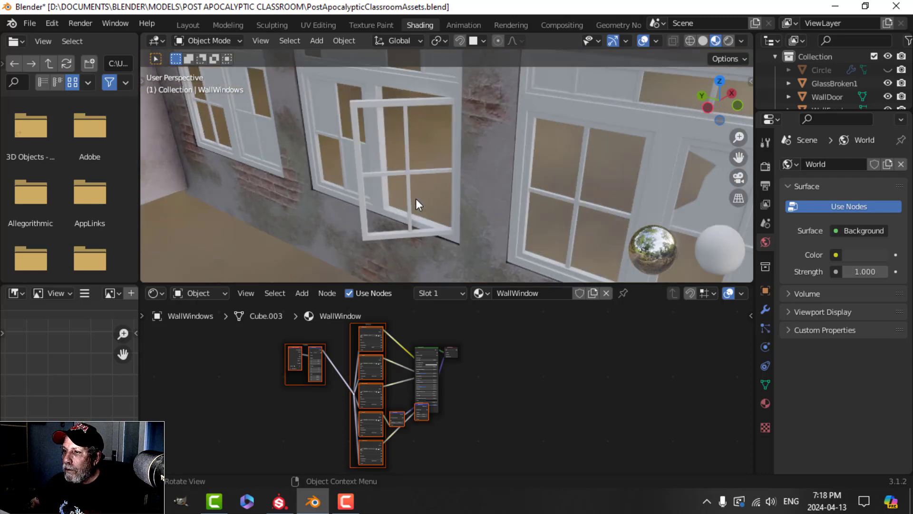
scroll(415, 199, down, 3)
middle_drag(354, 212, 425, 210)
scroll(384, 181, down, 3)
scroll(423, 205, up, 3)
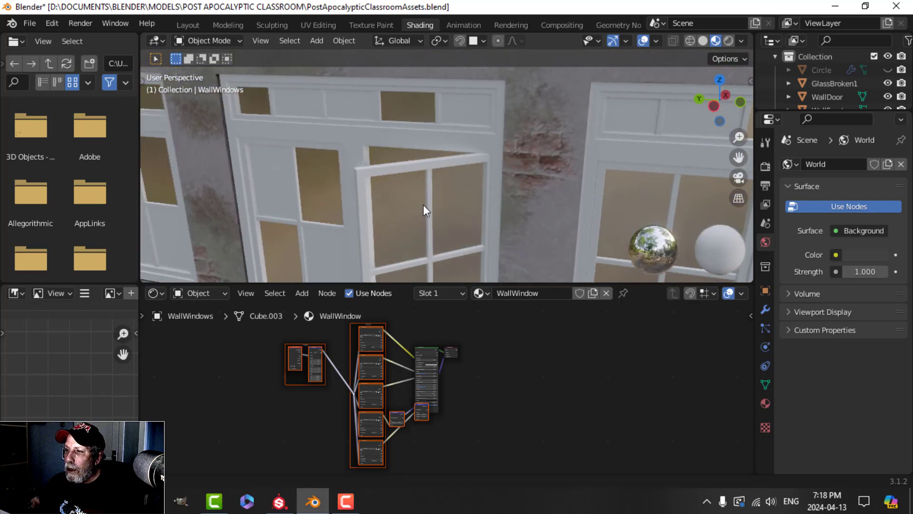
click(444, 147)
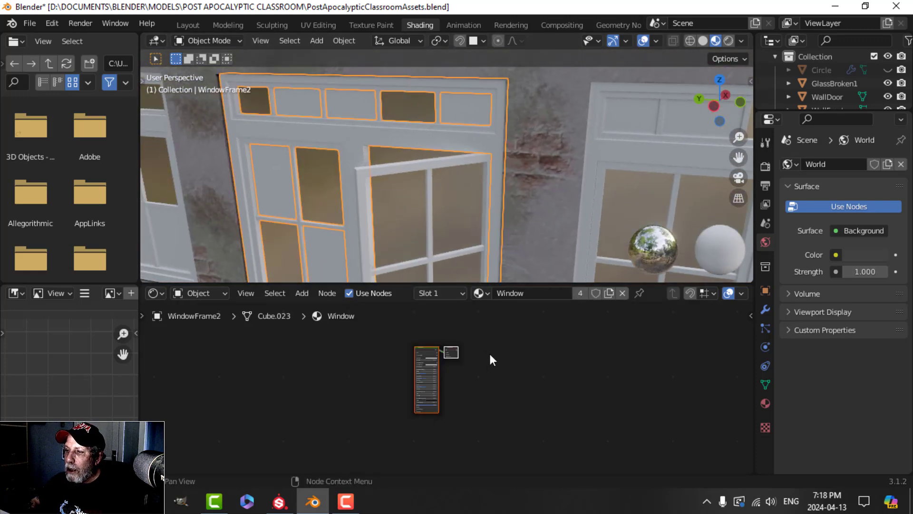
Step: Load Walls_Window_BaseColor.png and the other four Walls_Window maps into the Window material
click(427, 352)
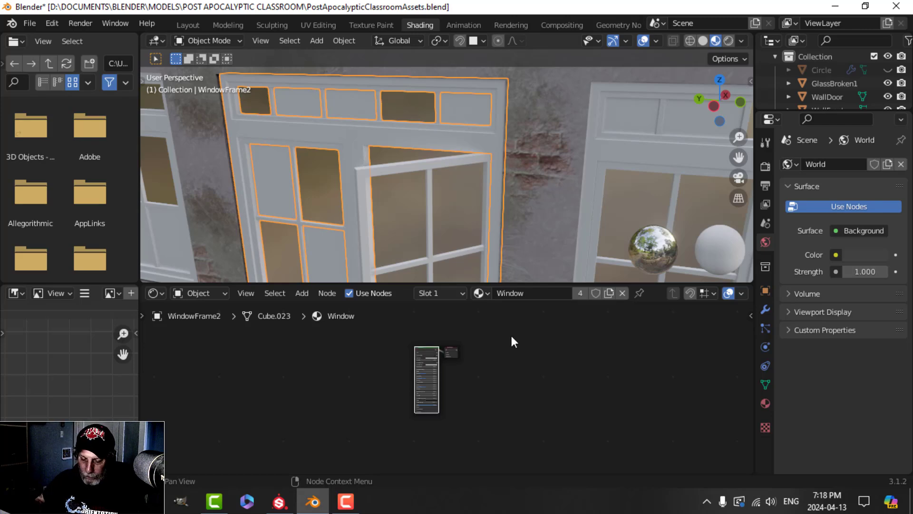
key(ctrl+shift+t)
scroll(424, 343, down, 10)
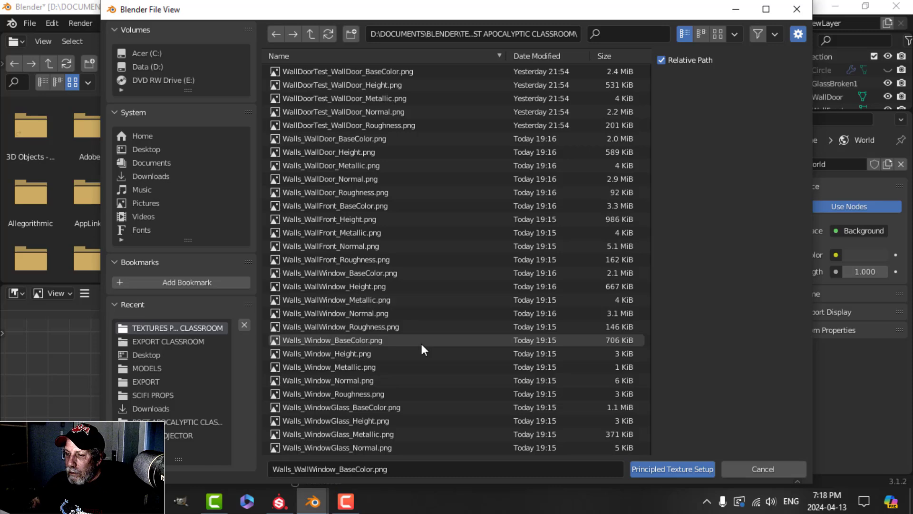
click(420, 341)
shift+click(364, 391)
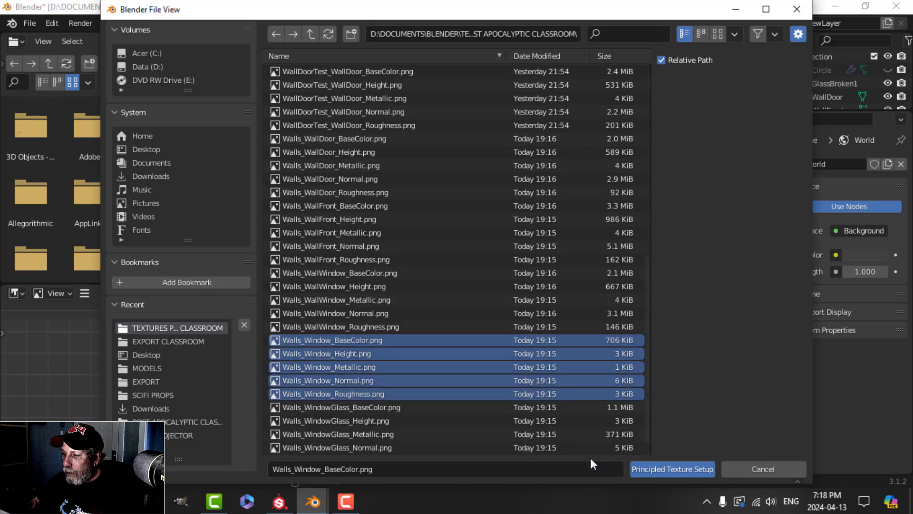
click(642, 468)
scroll(458, 207, down, 4)
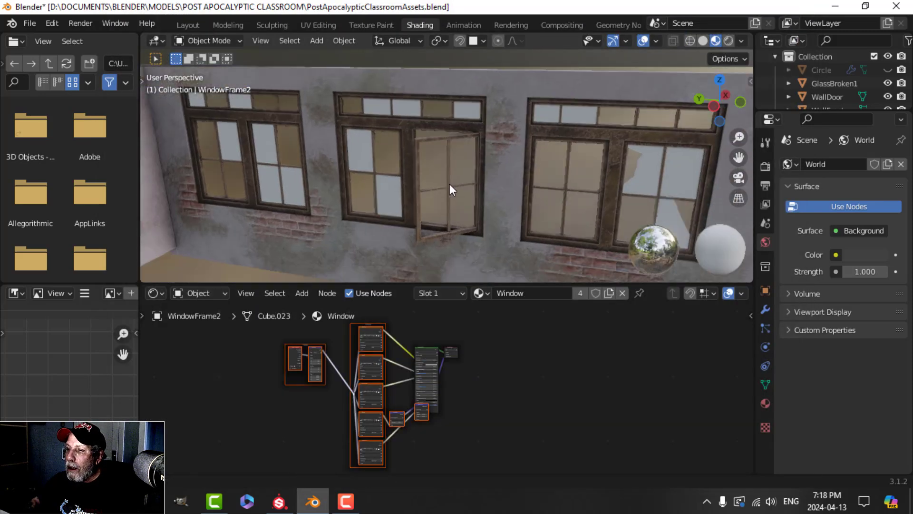
Step: Load the WindowGlass maps into the broken glass panes' WindowGlass material
click(392, 181)
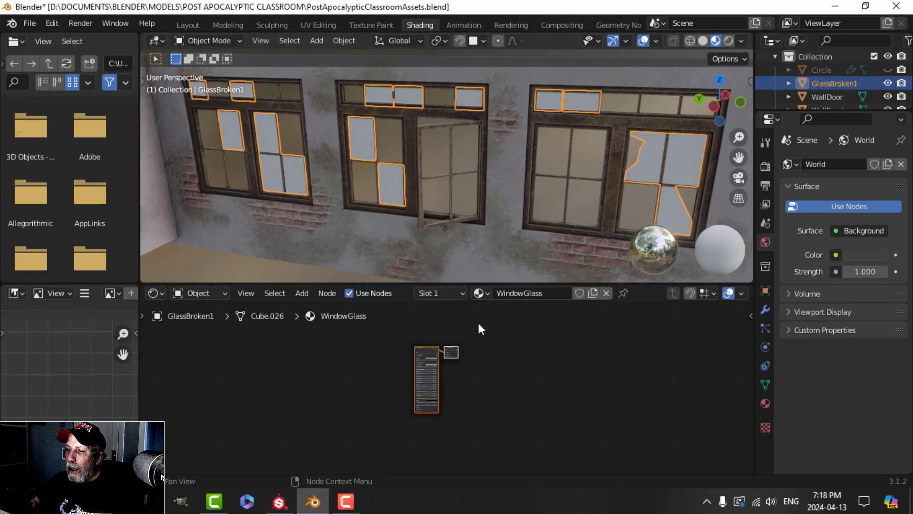
click(423, 348)
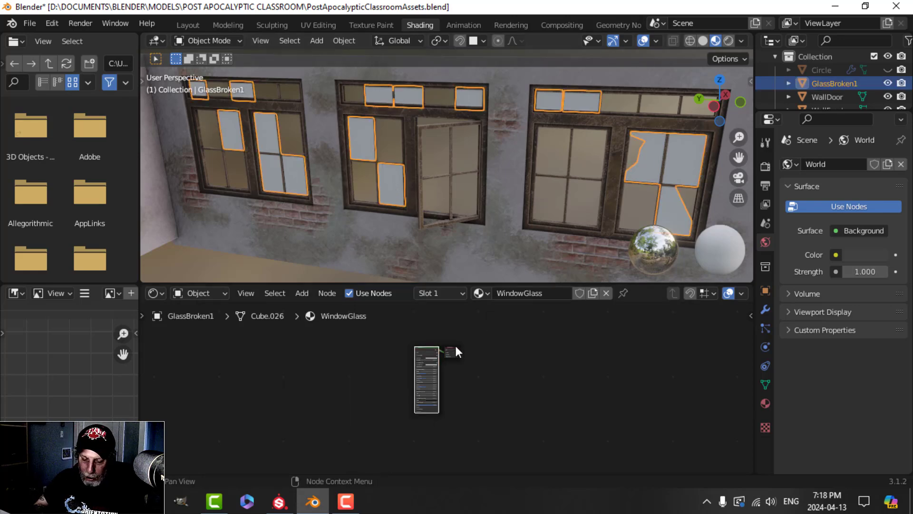
key(ctrl+shift+t)
scroll(442, 352, down, 5)
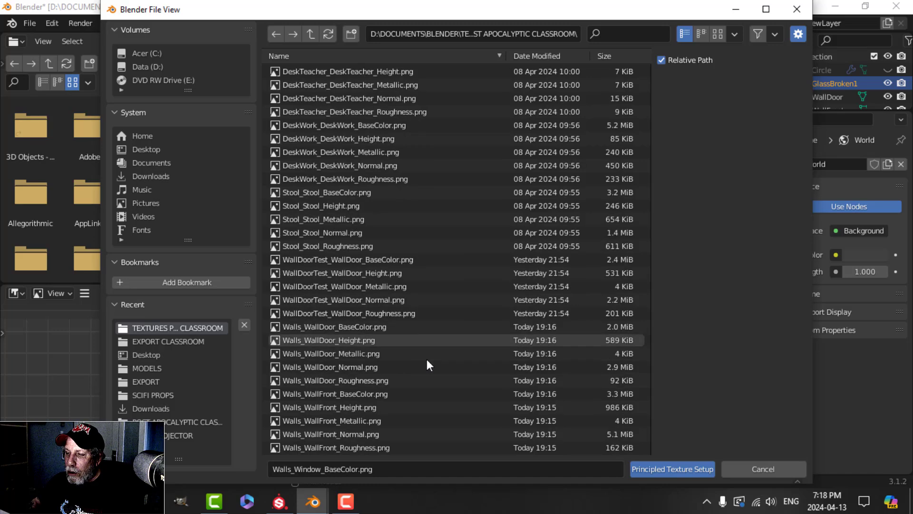
scroll(427, 364, down, 4)
scroll(427, 365, down, 1)
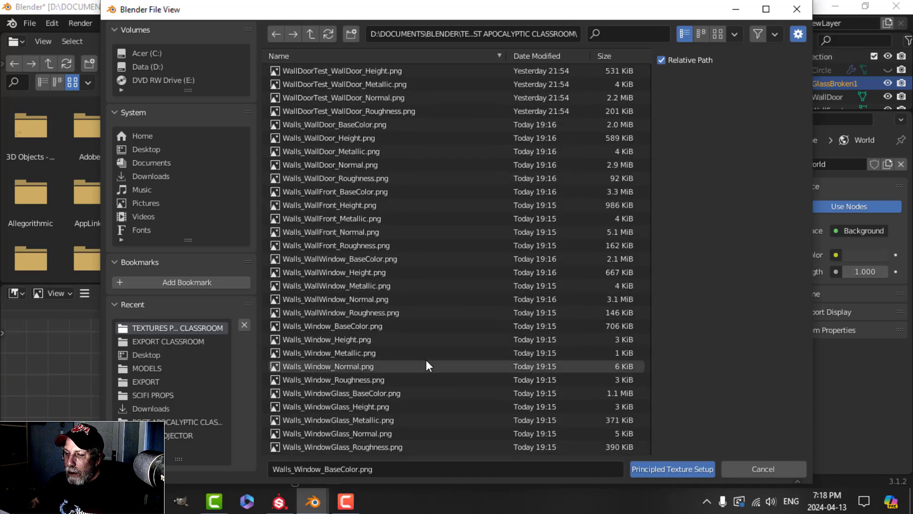
click(357, 393)
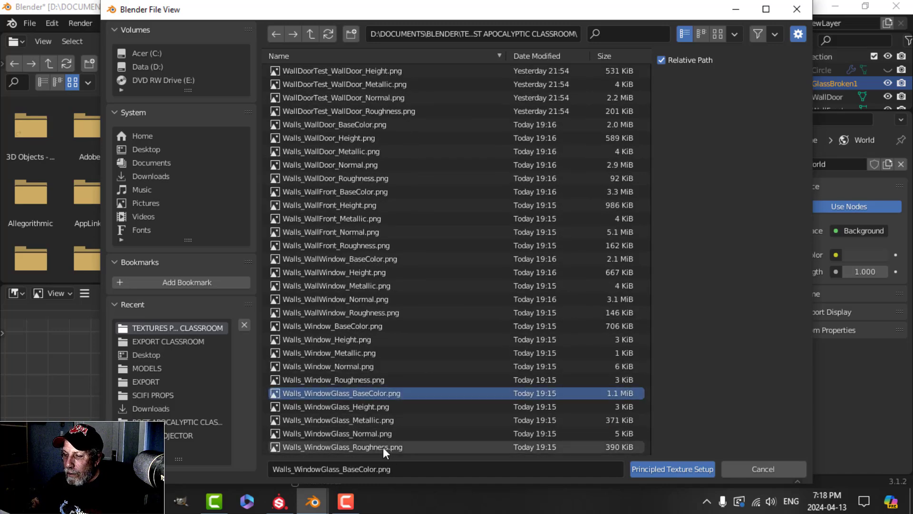
shift+click(383, 447)
click(639, 474)
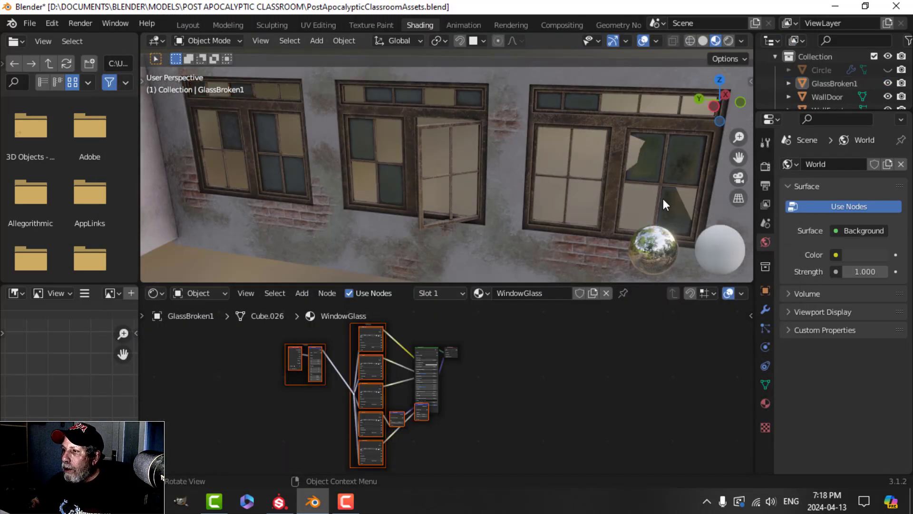
middle_drag(625, 193, 449, 192)
scroll(431, 203, down, 3)
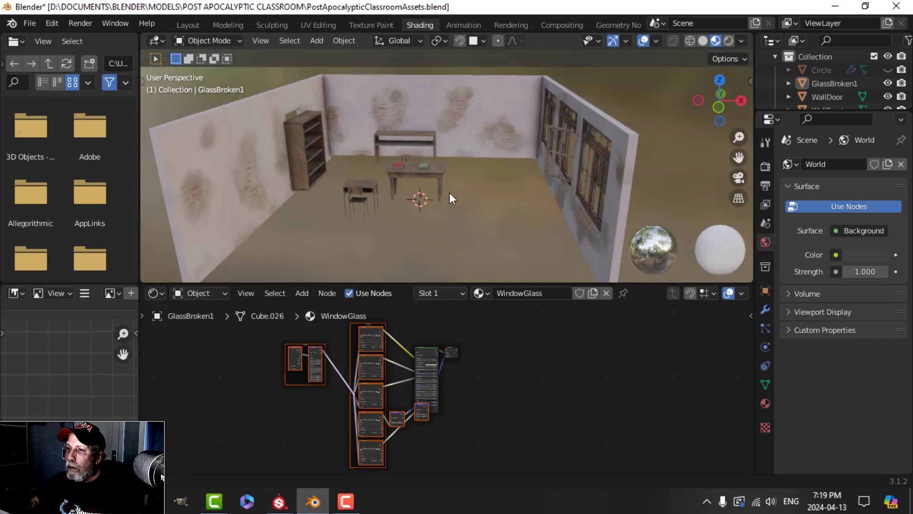
Step: Show the textured classroom in the Layout workspace with Material Preview shading
click(188, 25)
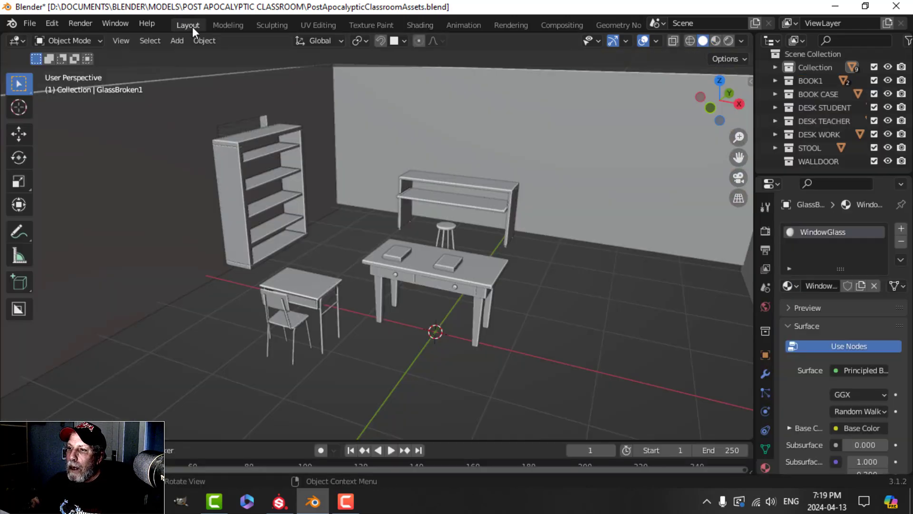
click(715, 41)
mouse_move(521, 212)
middle_down()
mouse_move(541, 227)
mouse_move(466, 222)
mouse_move(519, 230)
mouse_move(486, 244)
mouse_move(484, 235)
mouse_move(535, 222)
middle_up()
scroll(561, 222, down, 3)
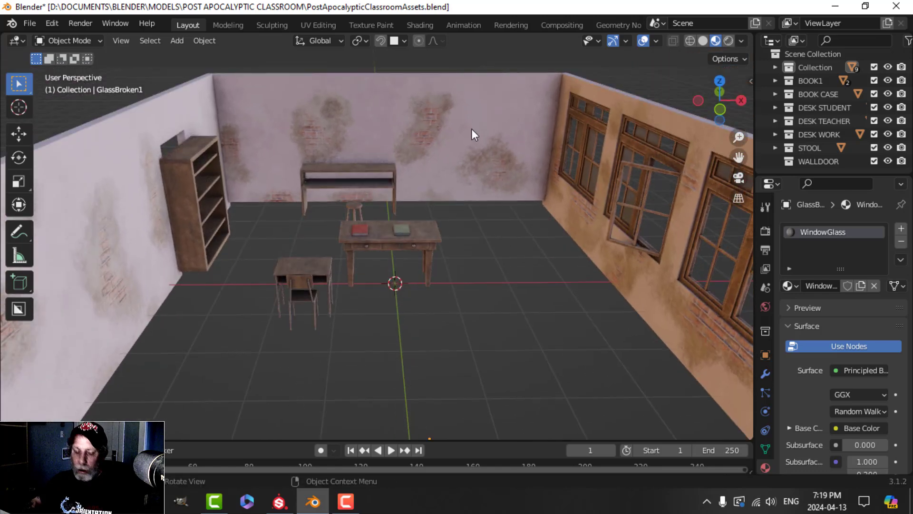
Step: Save the assets file and open PostApocalypticClassroomFINAL from recent files
key(ctrl+s)
click(30, 24)
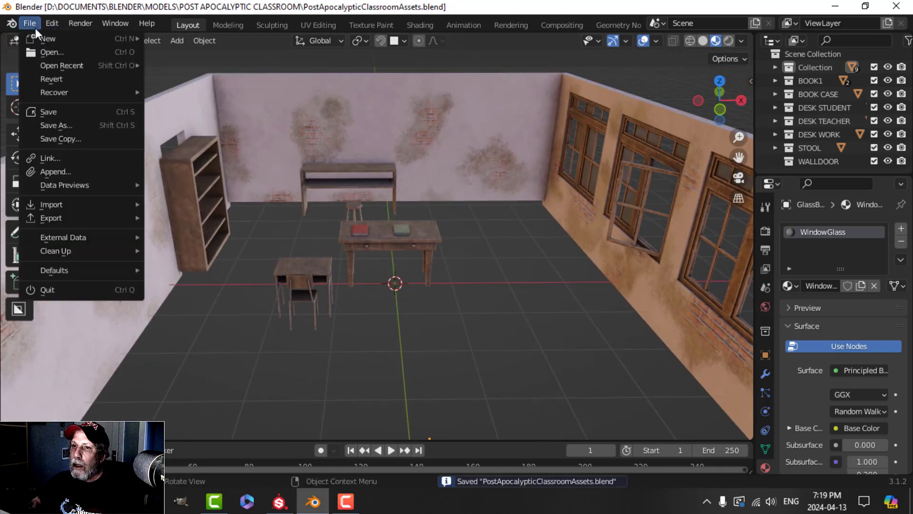
click(29, 23)
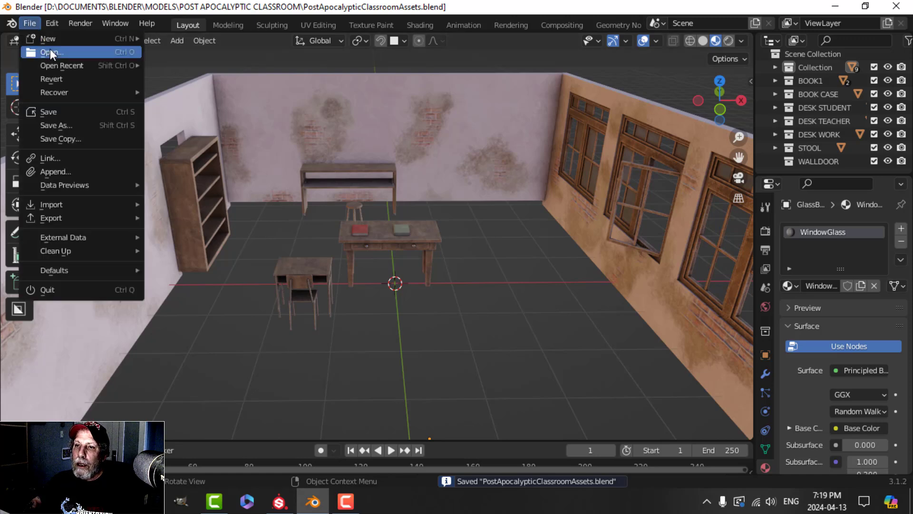
mouse_move(53, 66)
click(233, 78)
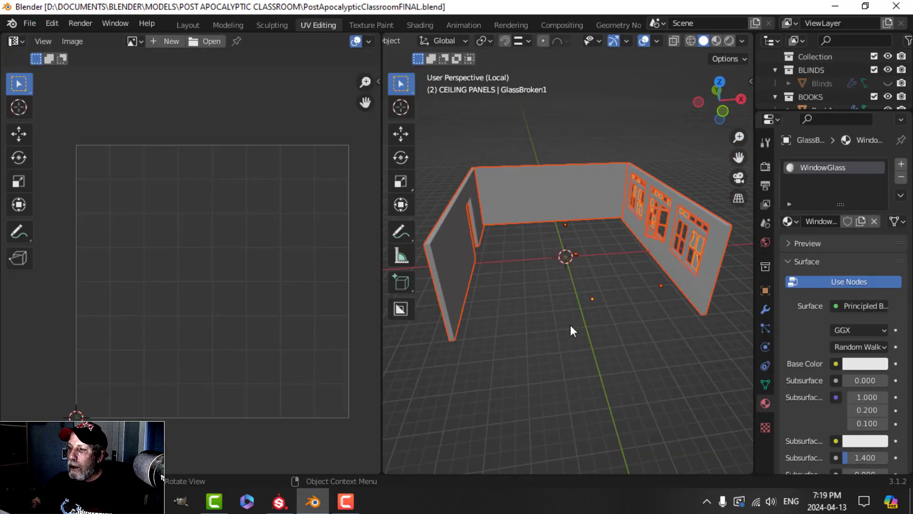
Step: Show the whole classroom in Layout, then select and copy the floor
click(189, 25)
key(KP_Divide)
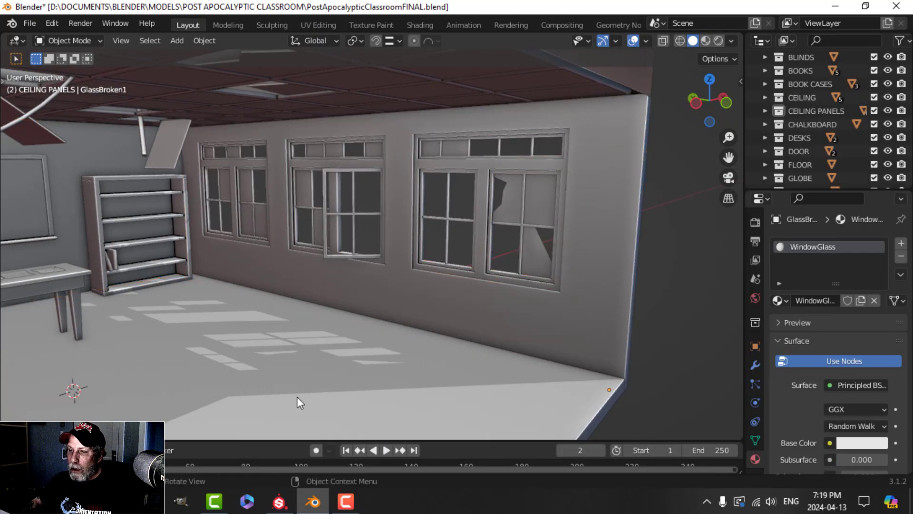
click(363, 342)
middle_drag(363, 341, 347, 280)
key(ctrl+c)
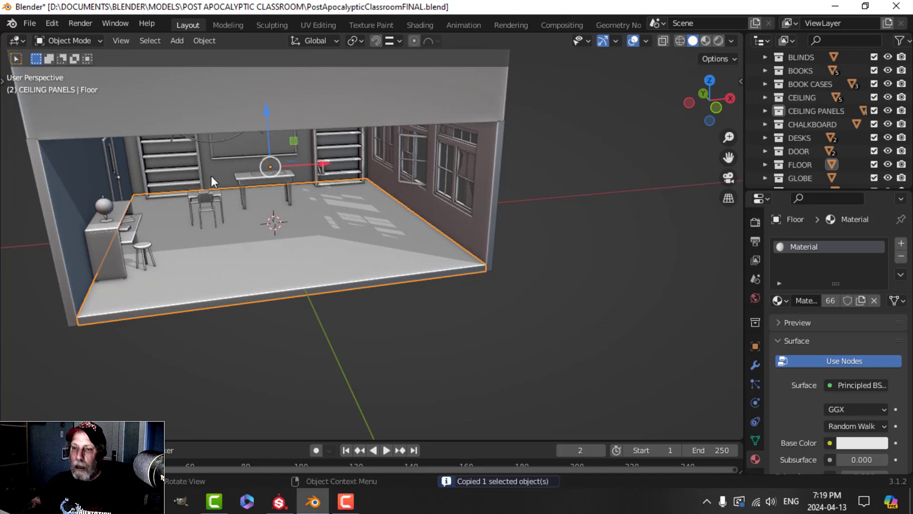
Step: Save the FINAL file, reopen PostApocalypticClassroomAssets.blend and paste the floor there
key(ctrl+s)
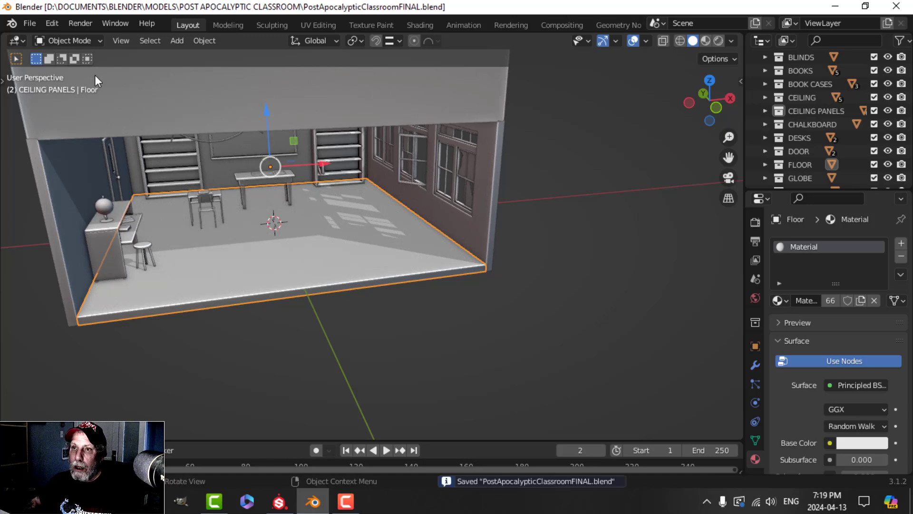
click(36, 23)
mouse_move(70, 64)
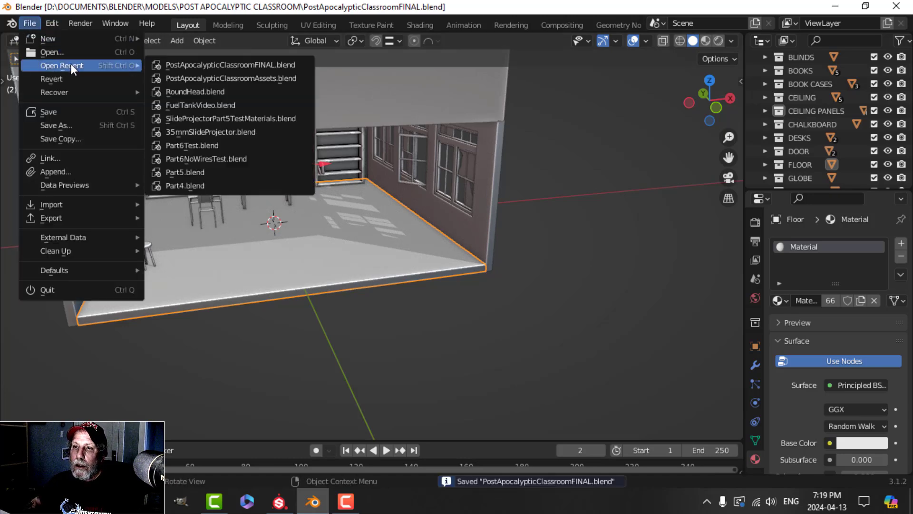
click(213, 78)
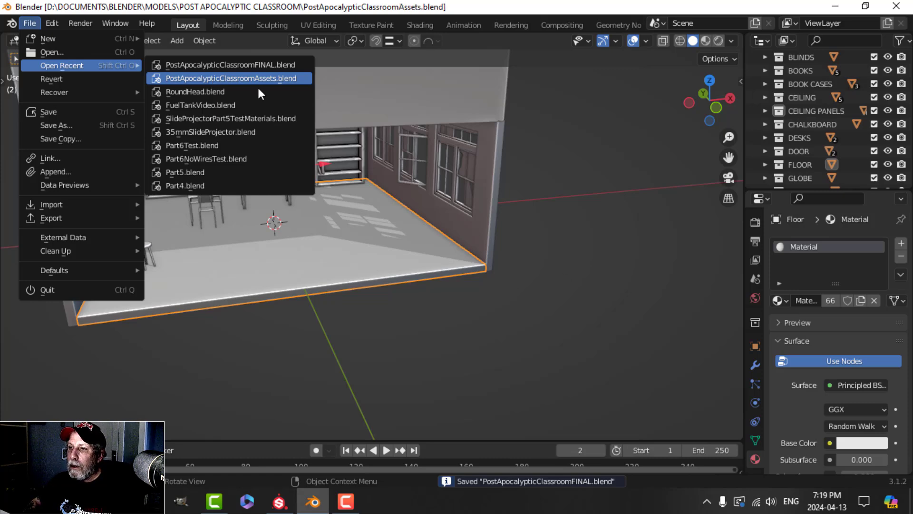
key(ctrl+v)
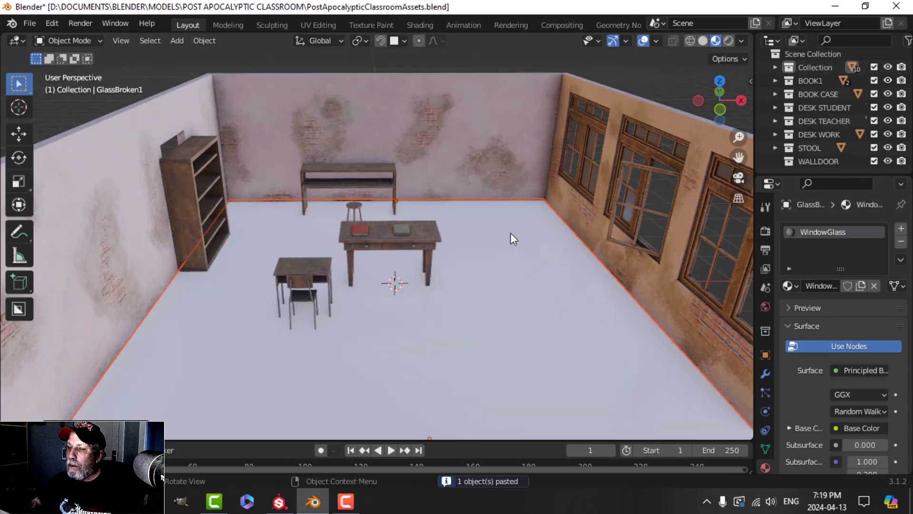
Step: Rename the pasted floor's material to Floor
middle_drag(546, 261, 475, 230)
click(598, 290)
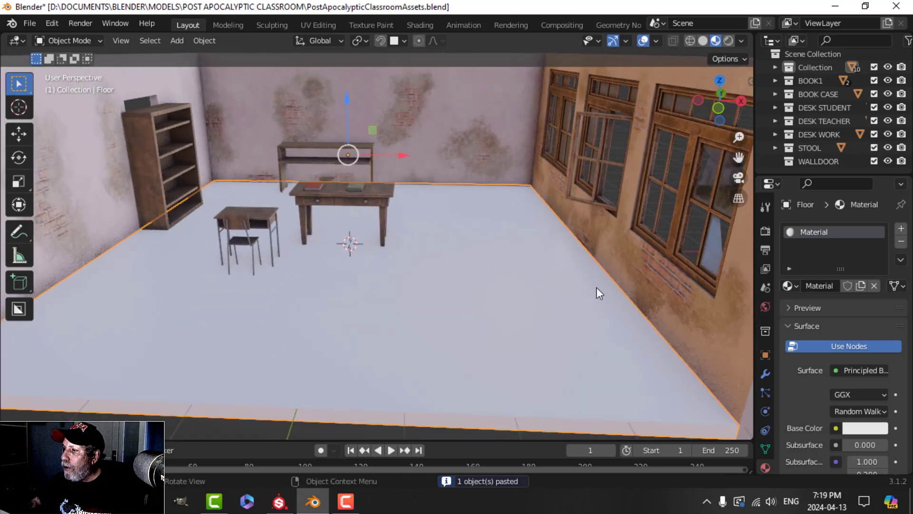
double_click(818, 232)
text(Floor)
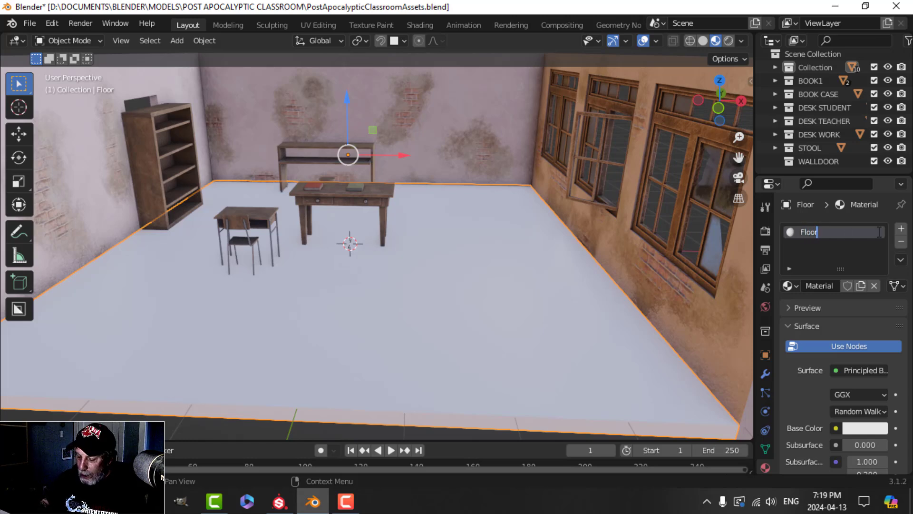
key(Return)
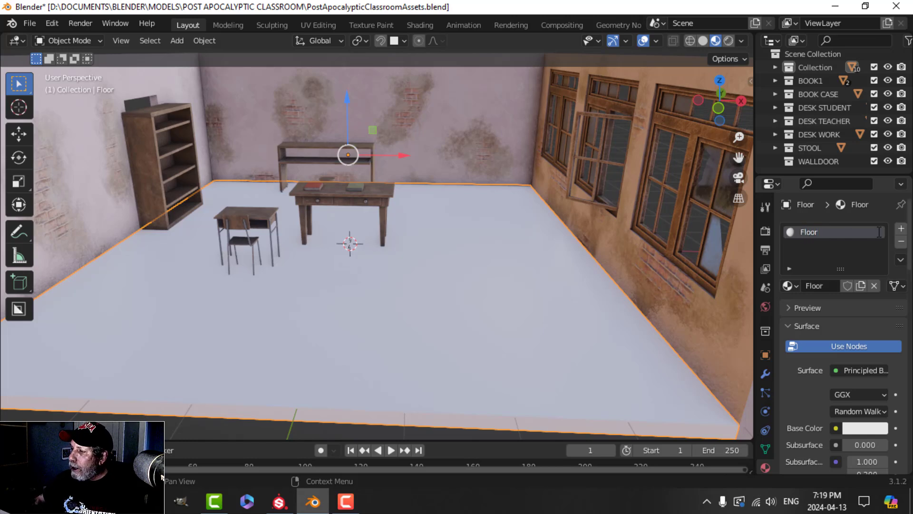
Step: Darken the Floor base colour to grey and raise its roughness to 0.922
click(860, 427)
click(878, 283)
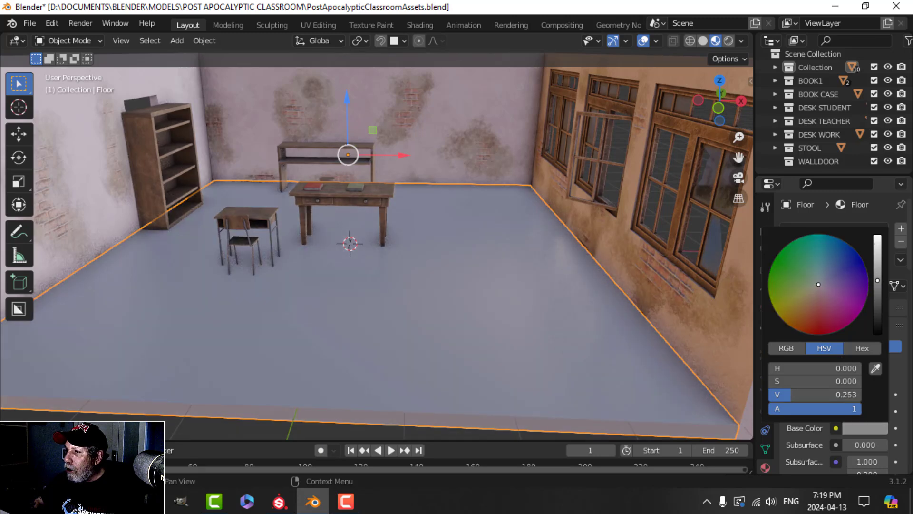
scroll(816, 447, down, 8)
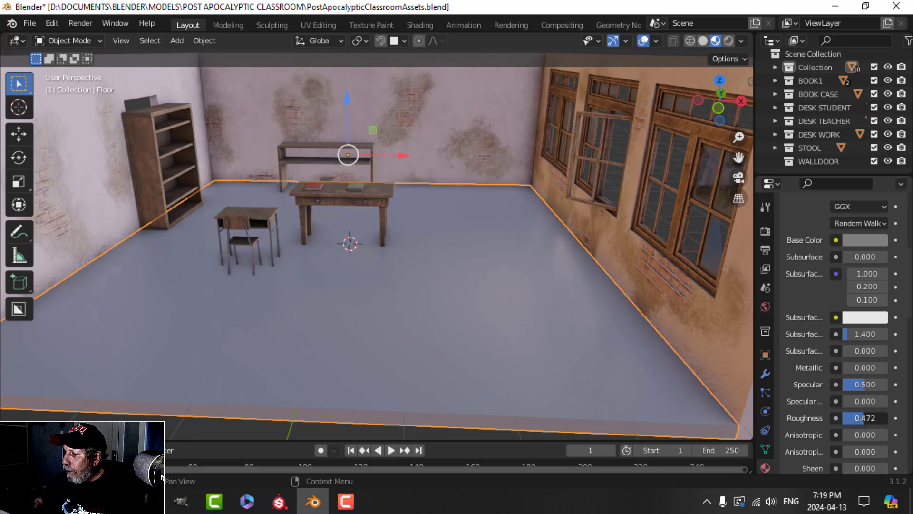
drag(867, 417, 886, 417)
Step: Deselect the floor and orbit the view toward the bookcase by the back wall
key(alt+a)
shift+middle_drag(442, 275, 295, 285)
scroll(470, 268, up, 5)
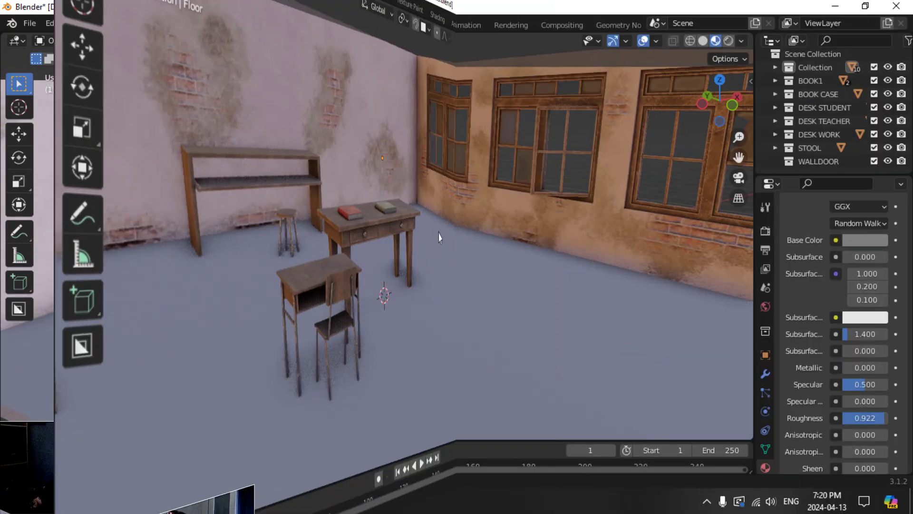
shift+middle_drag(438, 232, 429, 209)
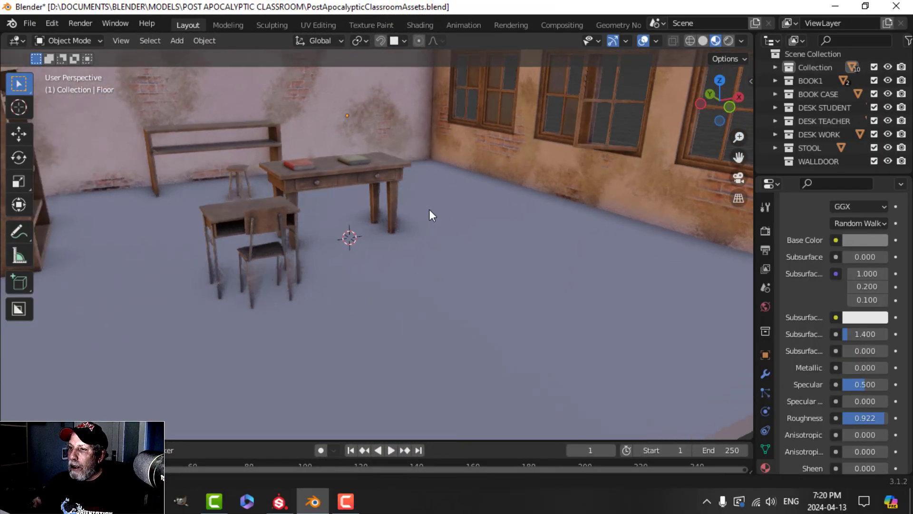
scroll(349, 224, down, 4)
shift+middle_drag(349, 224, 451, 233)
middle_drag(451, 233, 396, 231)
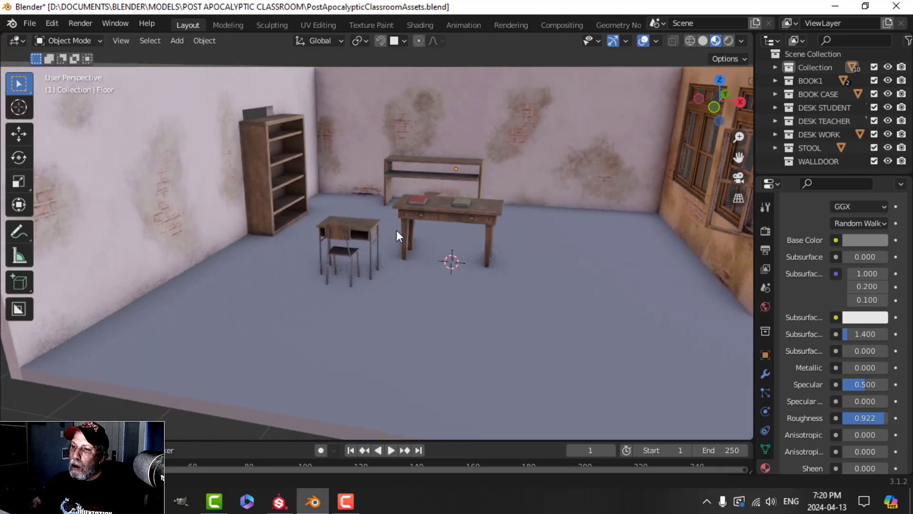
scroll(221, 193, down, 3)
middle_drag(281, 198, 278, 184)
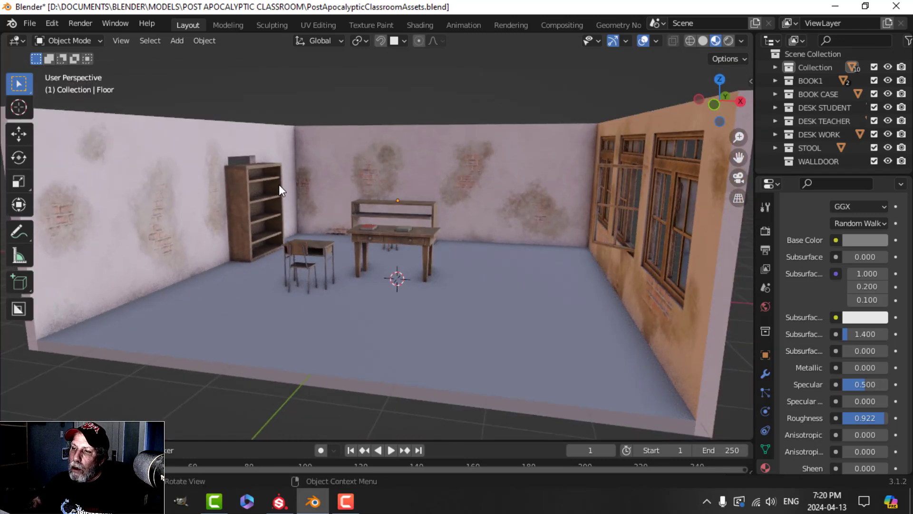
scroll(278, 184, up, 4)
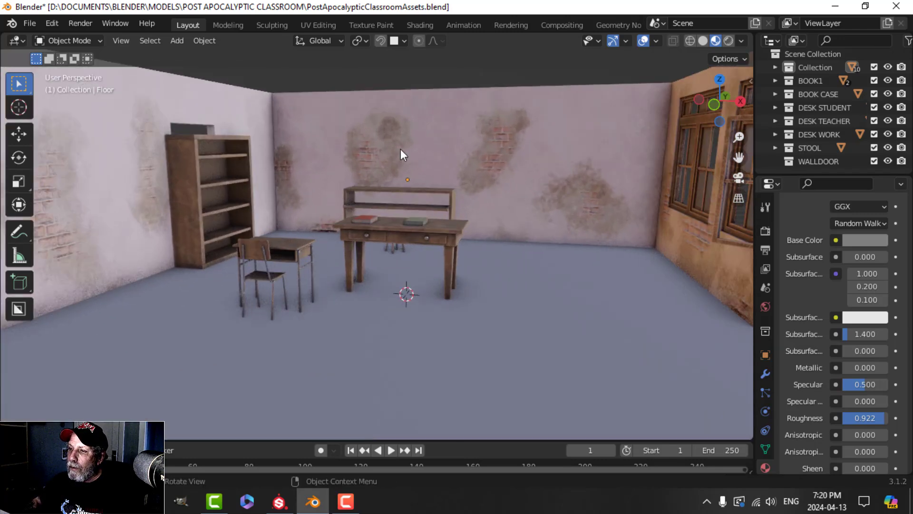
middle_drag(497, 196, 602, 243)
Step: Duplicate the back-wall bookcase, turn it -90° about Z, and push it into the corner against the long desk
click(452, 198)
scroll(589, 242, down, 2)
middle_drag(543, 242, 527, 220)
key(shift+d)
drag(327, 166, 438, 144)
shift+middle_drag(445, 146, 446, 227)
text(r)
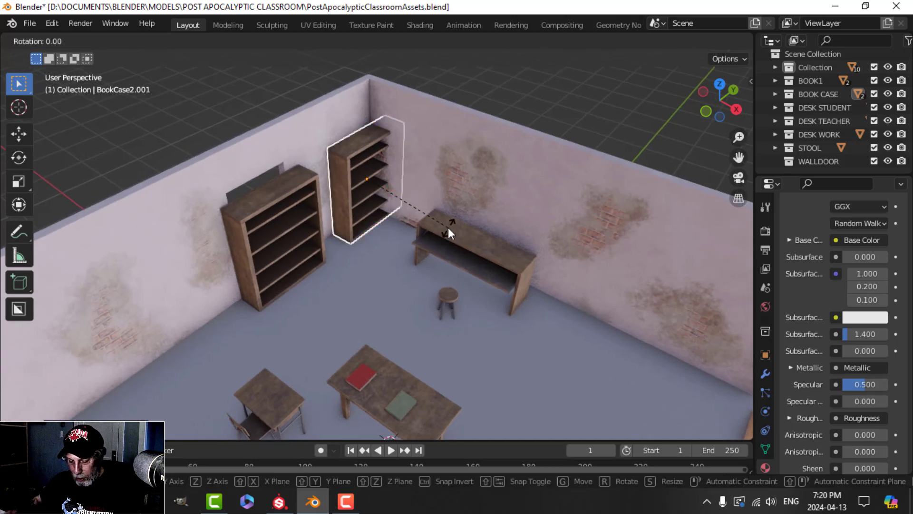
text(z-90)
key(Return)
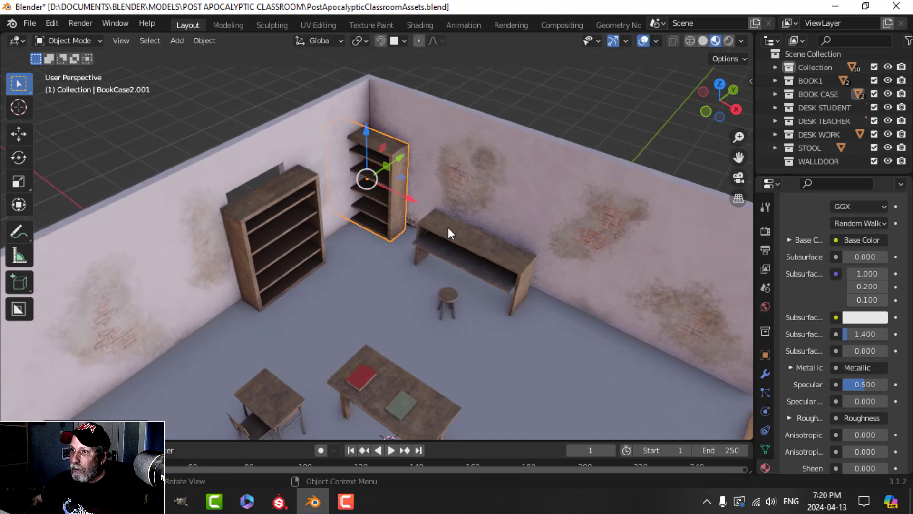
drag(410, 195, 526, 200)
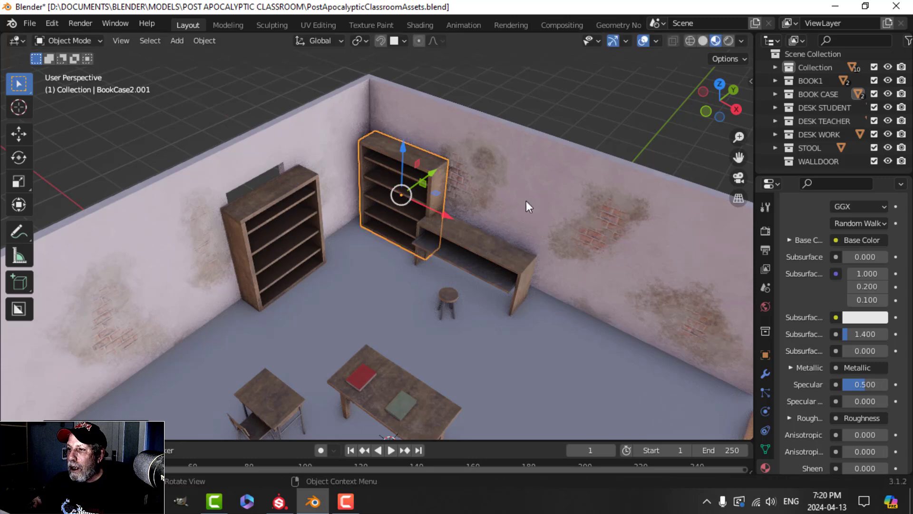
Step: Rotate the long shelf desk 90° about Z and set it against the left wall
click(502, 256)
middle_drag(502, 255, 512, 222)
drag(513, 223, 264, 249)
middle_drag(264, 249, 427, 211)
key(r)
key(z)
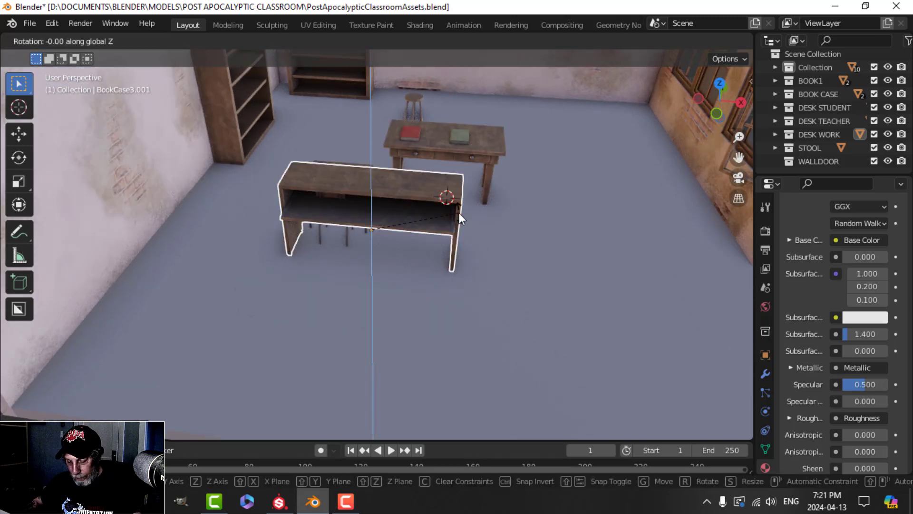
key(9)
key(0)
key(Return)
drag(423, 234, 223, 246)
middle_drag(223, 245, 440, 113)
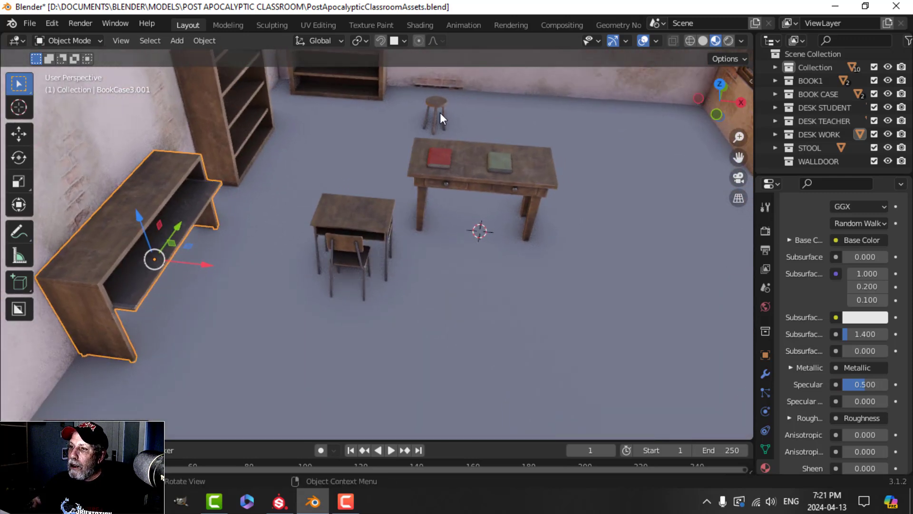
Step: Move the stool to a new spot, working from the top-down view
click(440, 113)
middle_drag(500, 139, 449, 150)
key(KP_7)
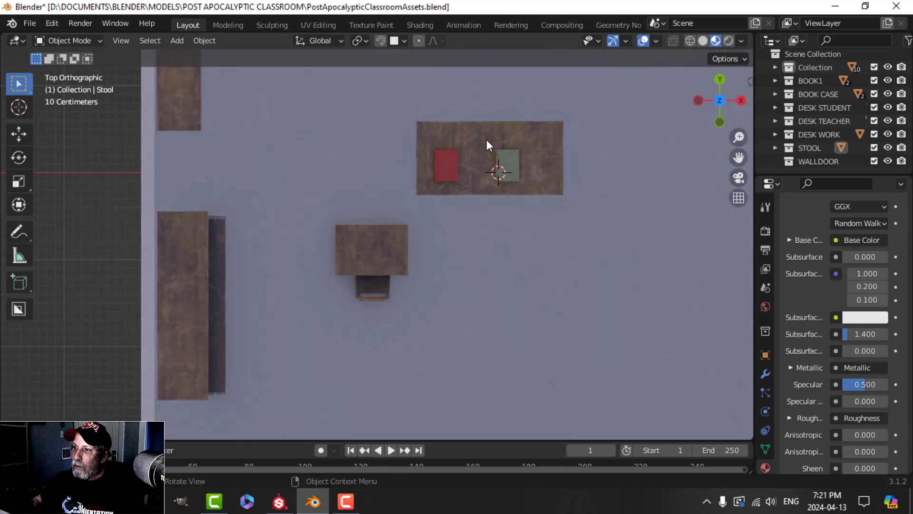
scroll(486, 139, down, 4)
key(g)
click(395, 308)
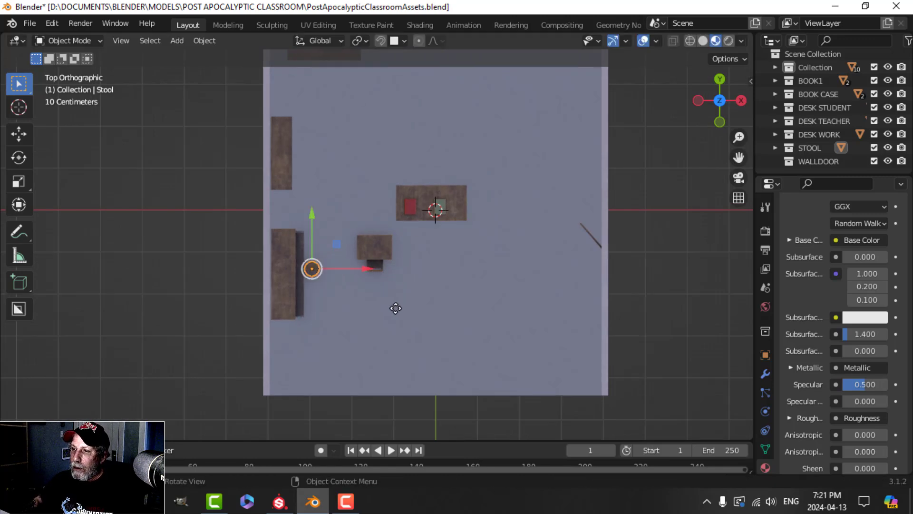
Step: Move the teacher's desk together with the red and green books
middle_drag(477, 304, 404, 271)
scroll(420, 221, up, 4)
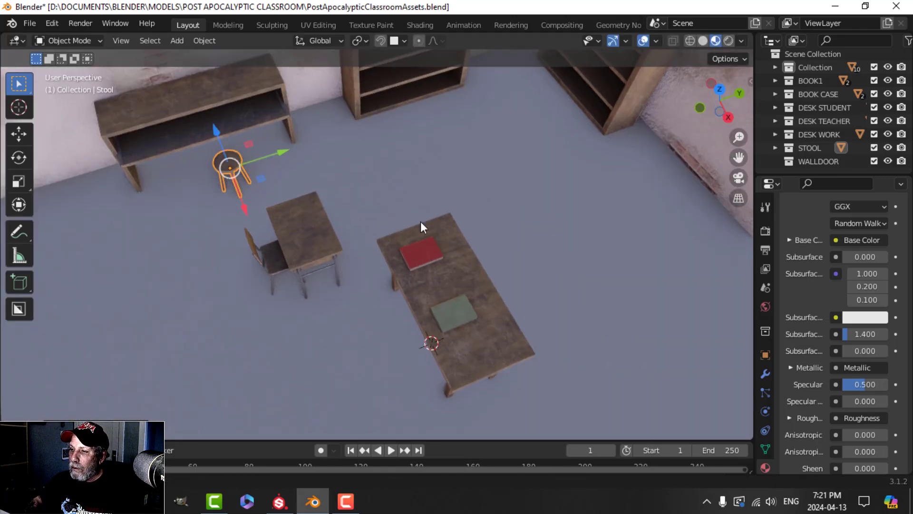
shift+middle_drag(420, 221, 403, 152)
click(412, 186)
shift+click(440, 226)
middle_drag(442, 229, 457, 215)
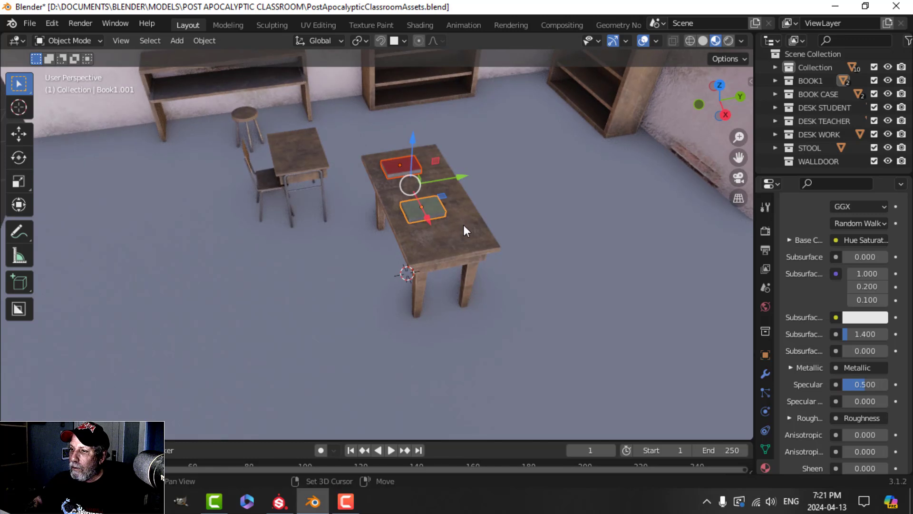
shift+click(463, 225)
drag(463, 183, 628, 138)
Step: Shift the student desk deeper into the room and slightly sideways
middle_drag(606, 174, 649, 157)
scroll(614, 159, up, 1)
shift+middle_drag(503, 106, 424, 173)
scroll(424, 173, up, 1)
scroll(404, 211, down, 1)
mouse_move(278, 276)
shift+middle_down()
mouse_move(332, 252)
mouse_move(339, 258)
mouse_move(278, 270)
shift+middle_up()
click(214, 238)
drag(232, 258, 362, 250)
middle_drag(434, 231, 468, 210)
Step: Slide the back bookcase right, tilt it about X, and lean it toward the wall
shift+middle_drag(448, 142, 392, 196)
scroll(437, 214, down, 2)
middle_drag(224, 163, 279, 164)
click(210, 180)
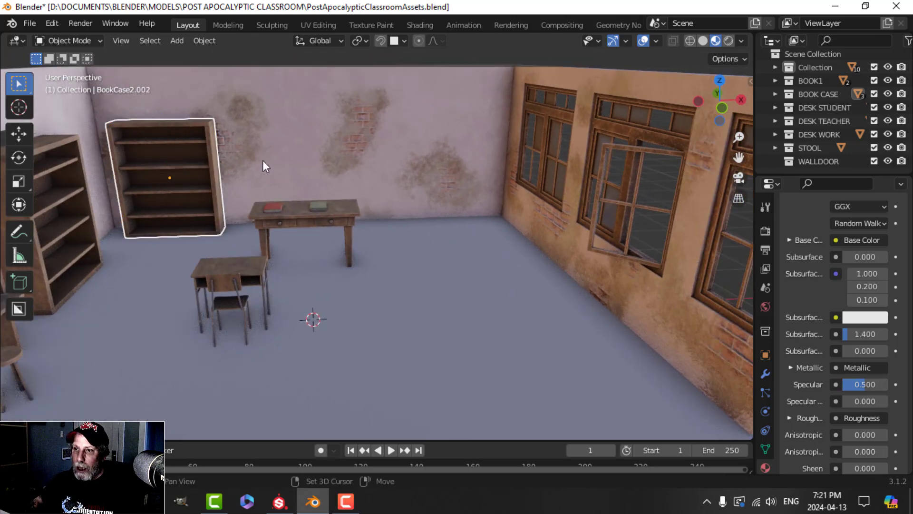
drag(209, 176, 511, 174)
scroll(518, 176, up, 3)
scroll(523, 167, down, 3)
middle_drag(530, 155, 442, 289)
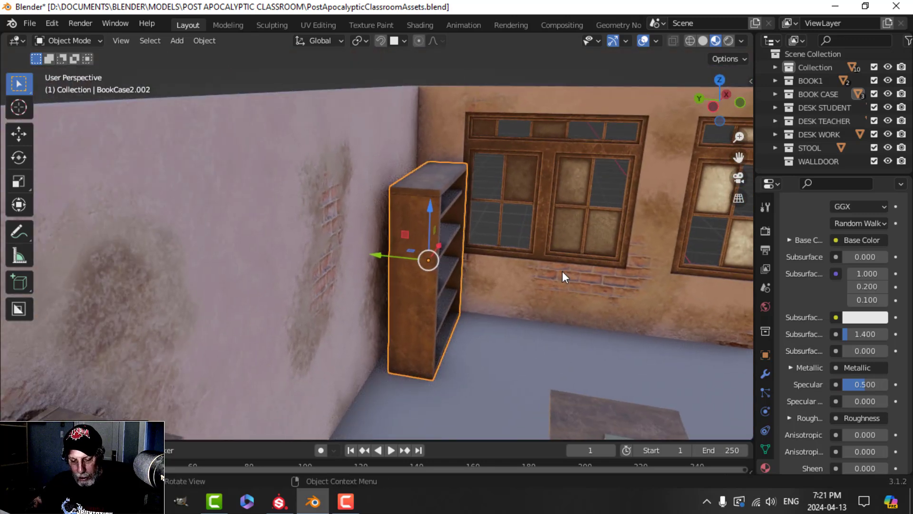
key(r)
key(x)
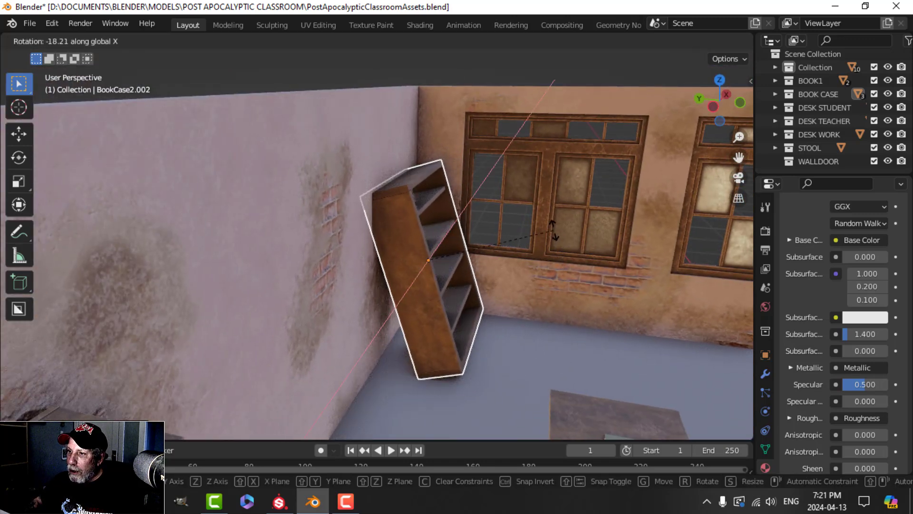
click(551, 234)
mouse_move(394, 261)
mouse_down()
mouse_move(388, 256)
mouse_move(397, 257)
mouse_up()
middle_drag(495, 246, 473, 221)
Step: Deselect everything and zoom out to an overview of the rearranged classroom
key(alt+a)
scroll(379, 242, down, 4)
mouse_move(380, 242)
shift+middle_down()
mouse_move(397, 213)
mouse_move(406, 221)
mouse_move(396, 214)
mouse_move(381, 233)
mouse_move(454, 224)
mouse_move(316, 238)
mouse_move(381, 224)
mouse_move(405, 233)
mouse_move(383, 241)
mouse_move(414, 237)
mouse_move(386, 241)
shift+middle_up()
scroll(398, 214, down, 2)
scroll(394, 214, up, 3)
scroll(393, 214, down, 3)
scroll(295, 233, down, 2)
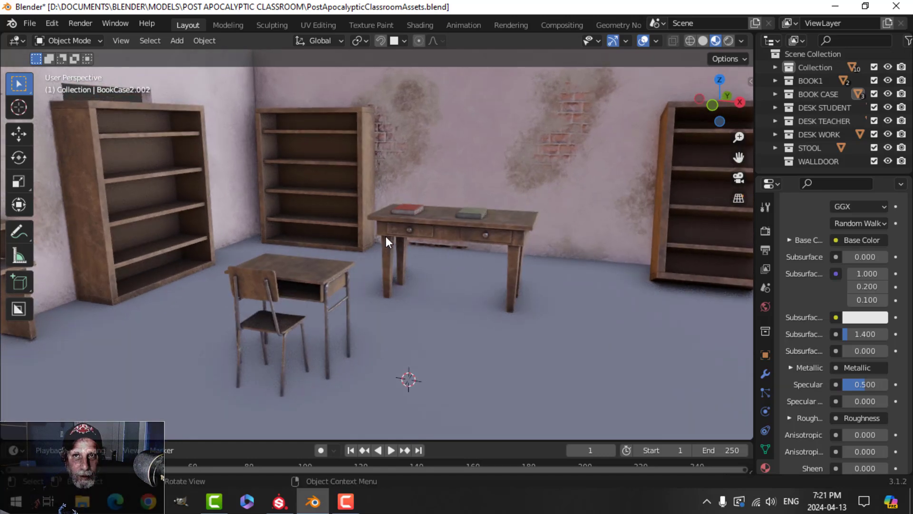